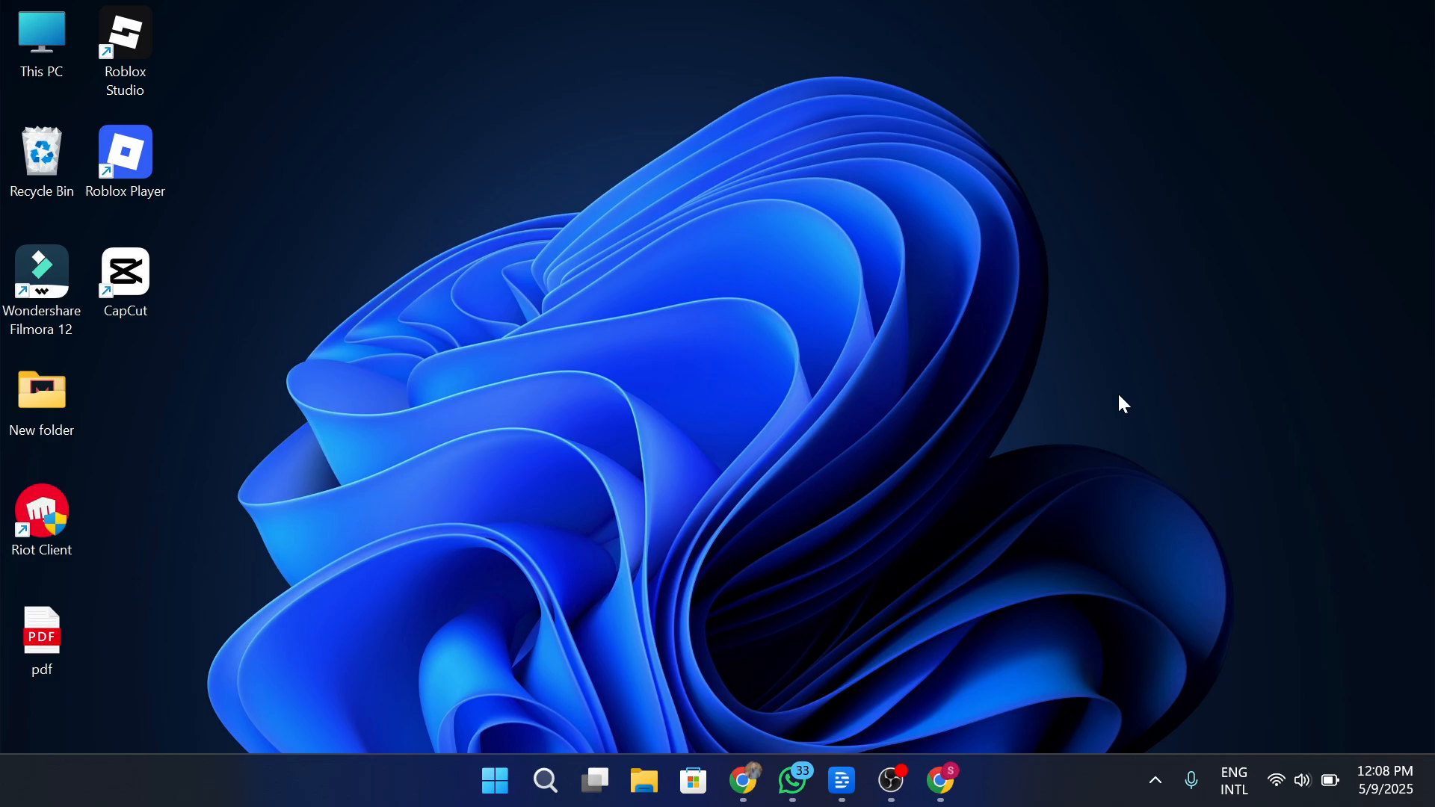
Restore the Bitrix24 homepage in Chrome and scroll through its workspace feature overview.
click(941, 781)
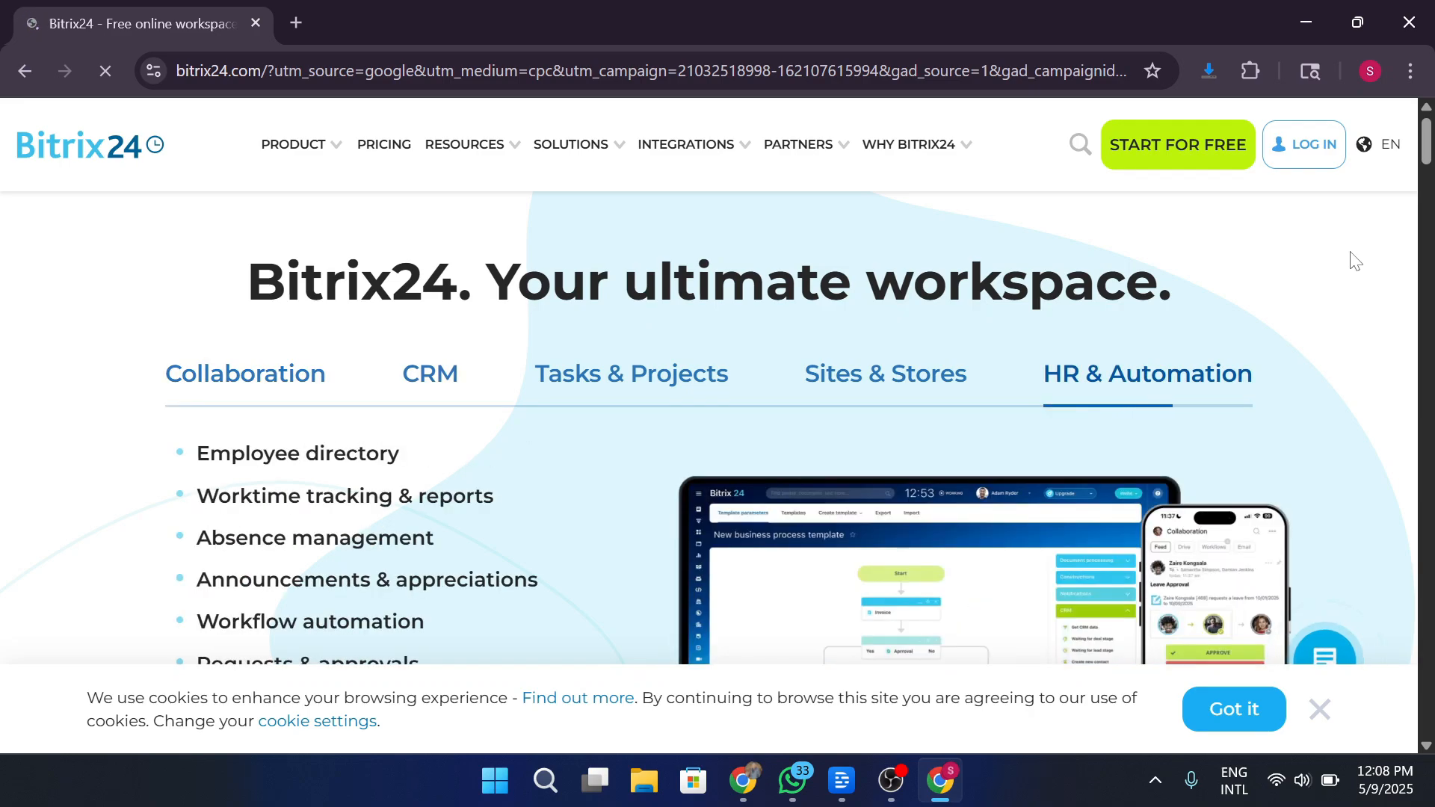
scroll(1354, 260, down, 8)
scroll(1355, 261, up, 10)
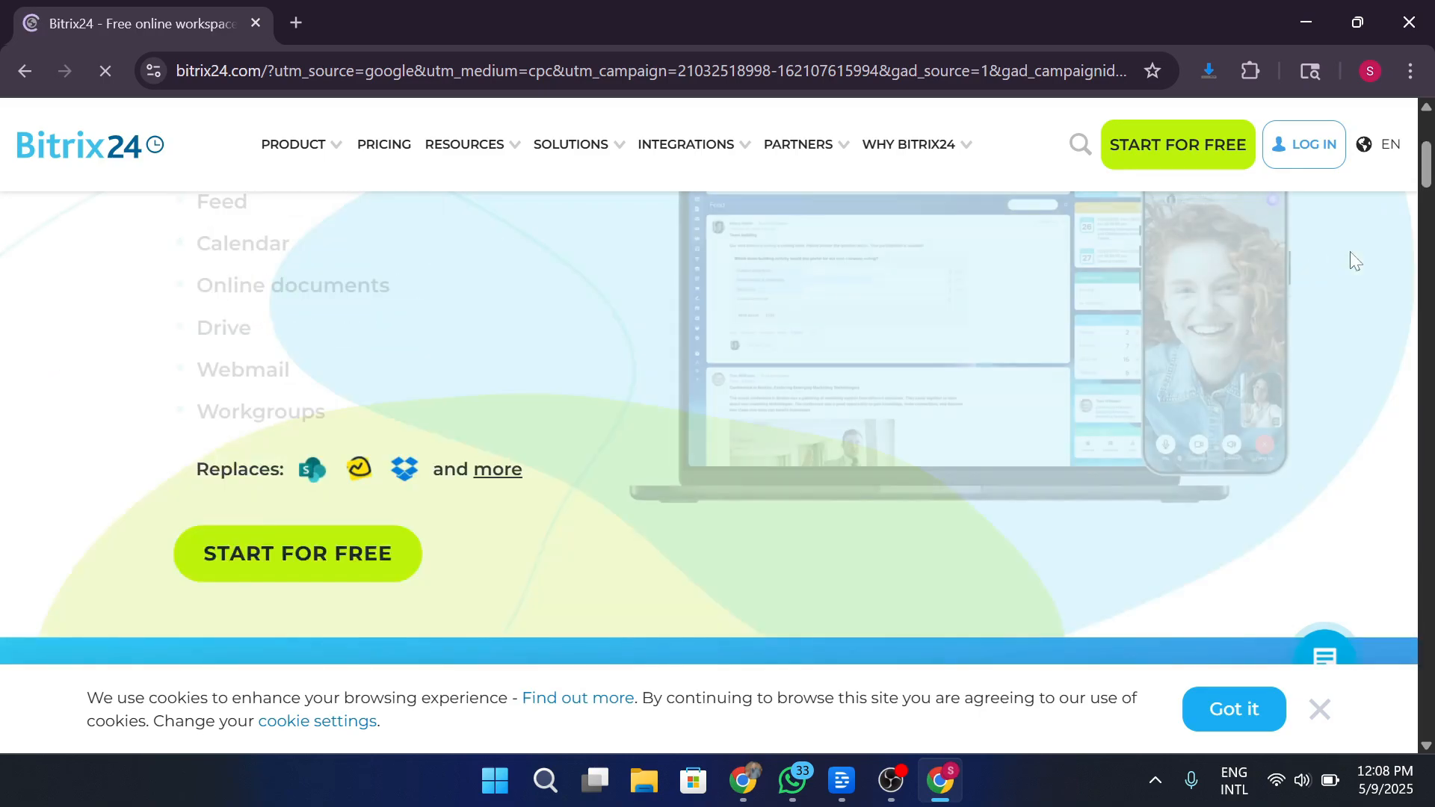
scroll(1354, 260, down, 2)
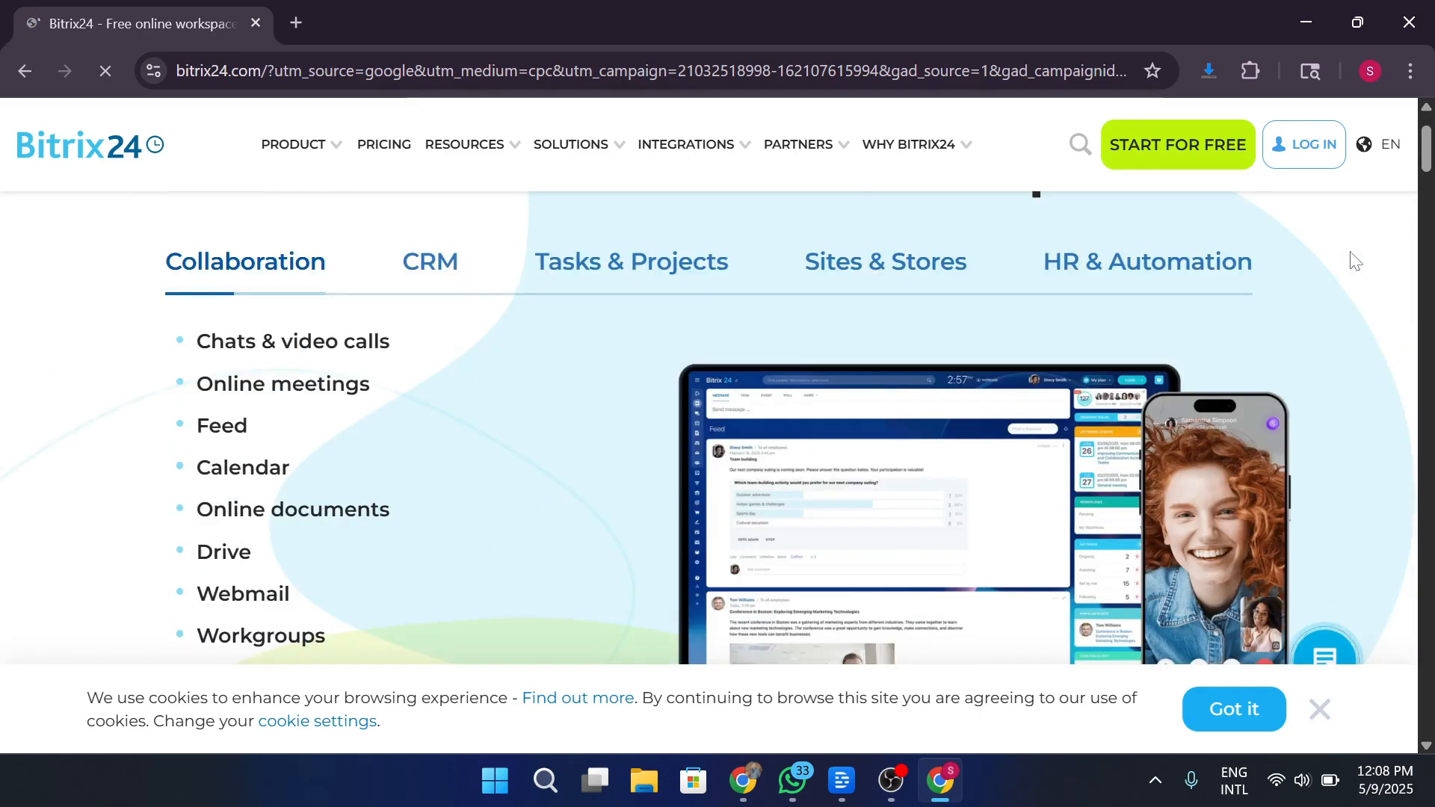
scroll(1355, 261, up, 2)
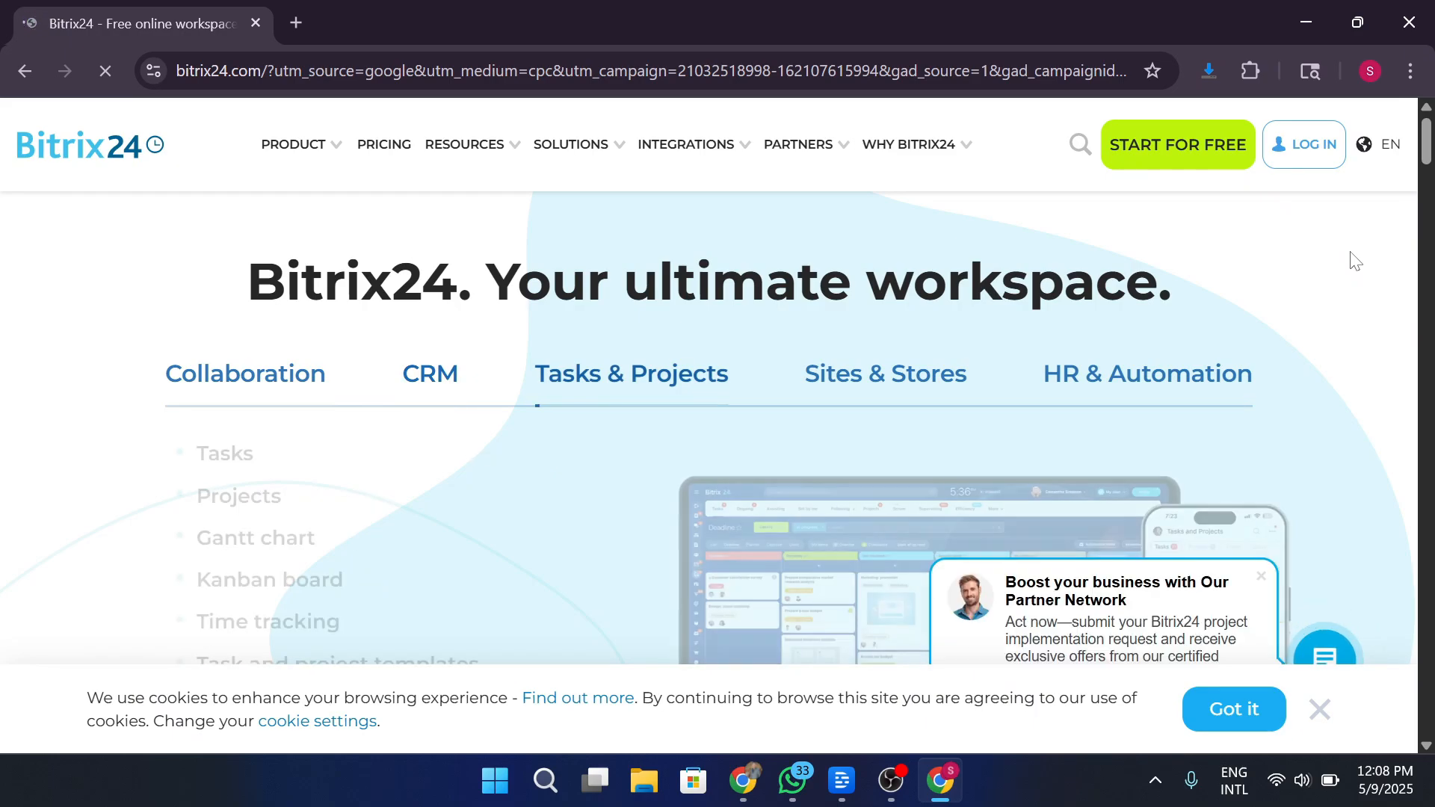
scroll(1356, 260, down, 13)
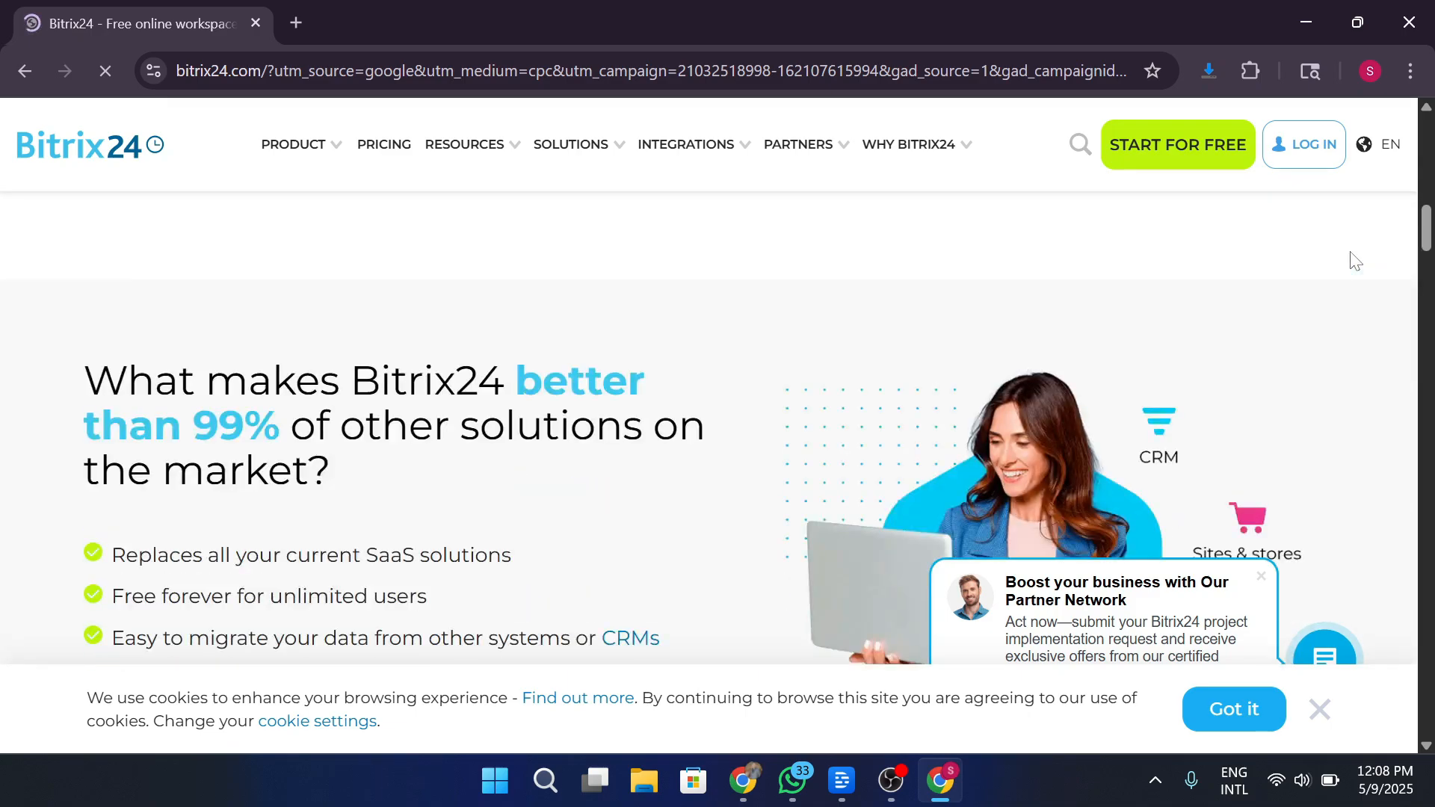
scroll(1356, 261, up, 13)
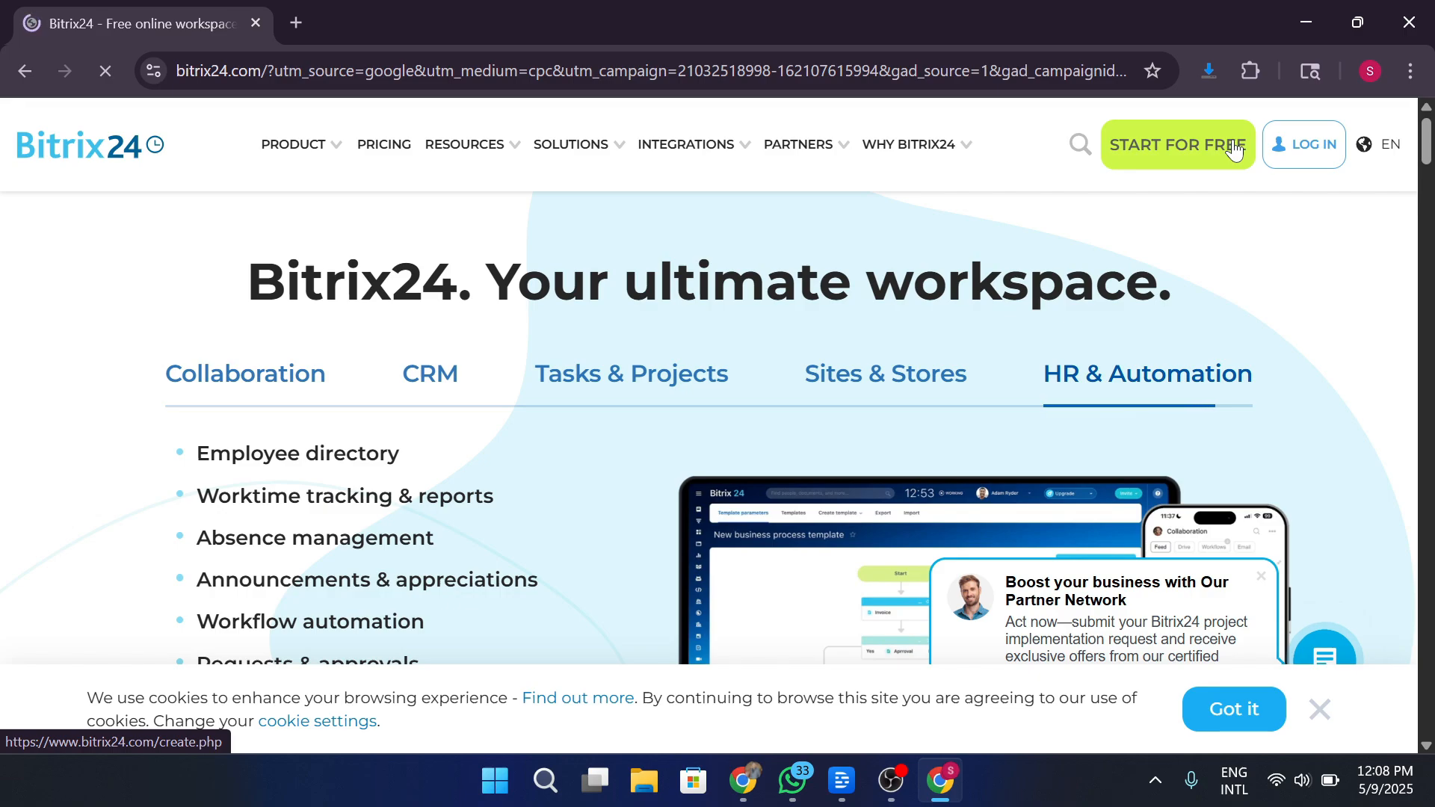
Start a free Bitrix24 sign-up and sign in with a Google account.
click(1233, 149)
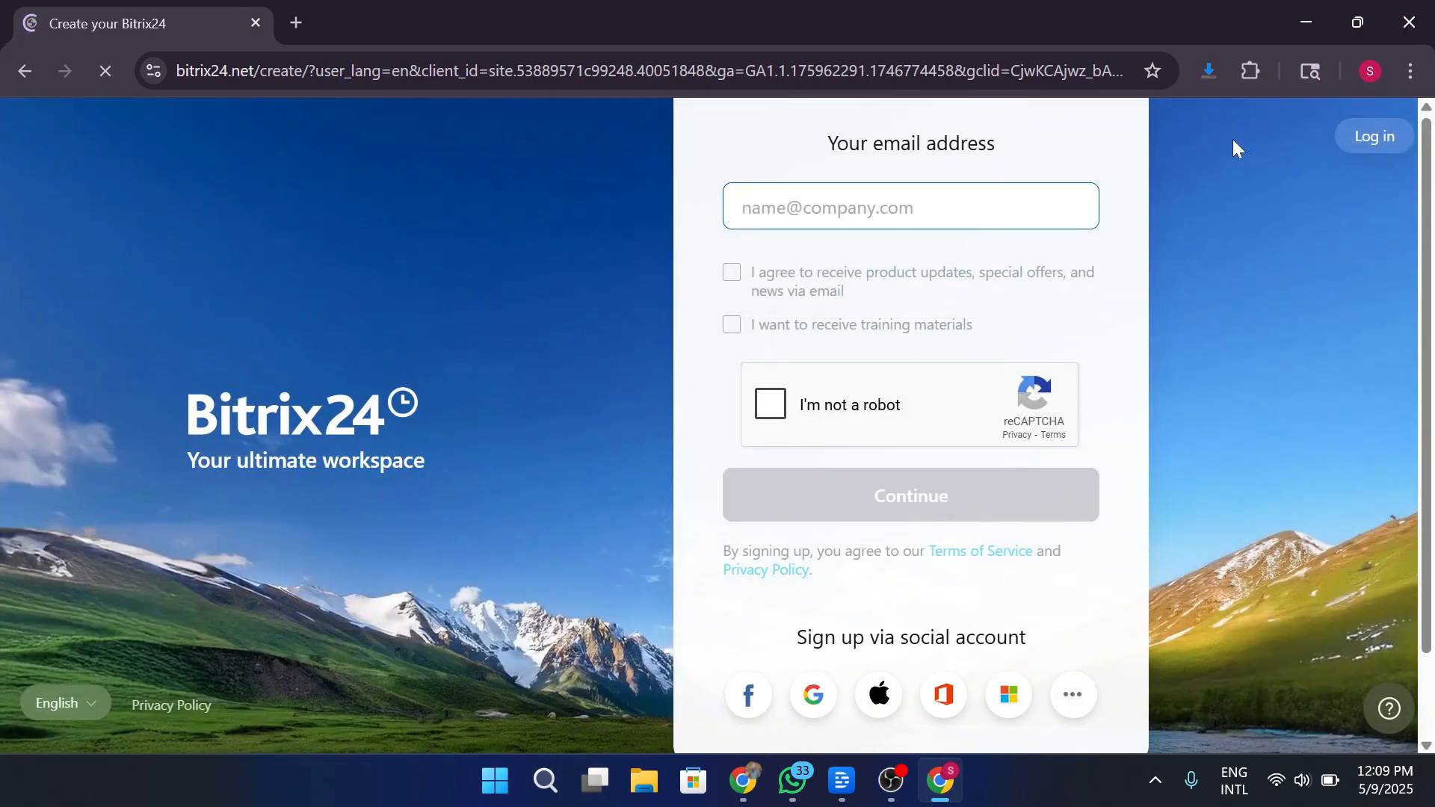
click(815, 697)
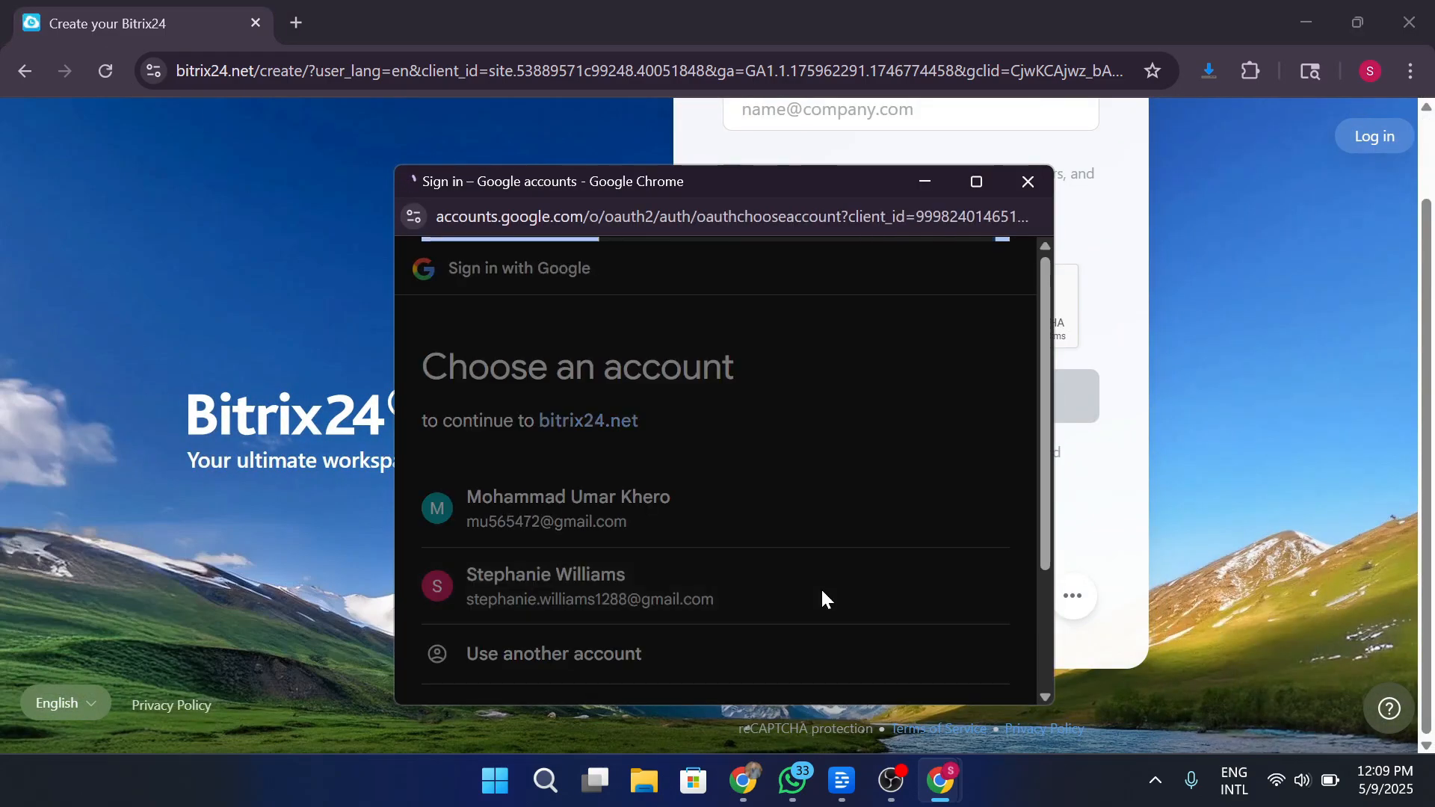
click(820, 590)
click(875, 634)
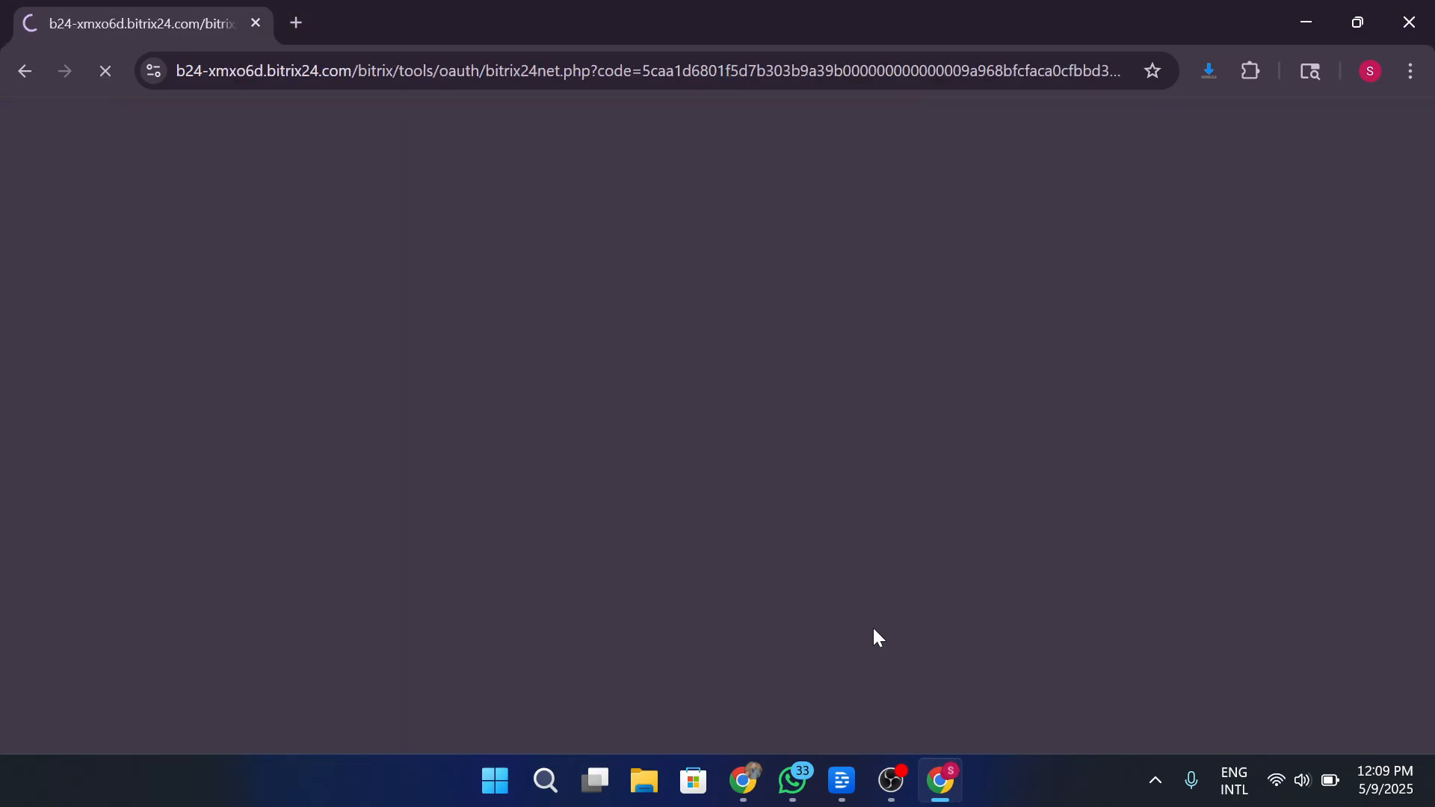
Pass the welcome and company-size steps, skip the industry question, and finish setup.
click(1003, 634)
click(718, 329)
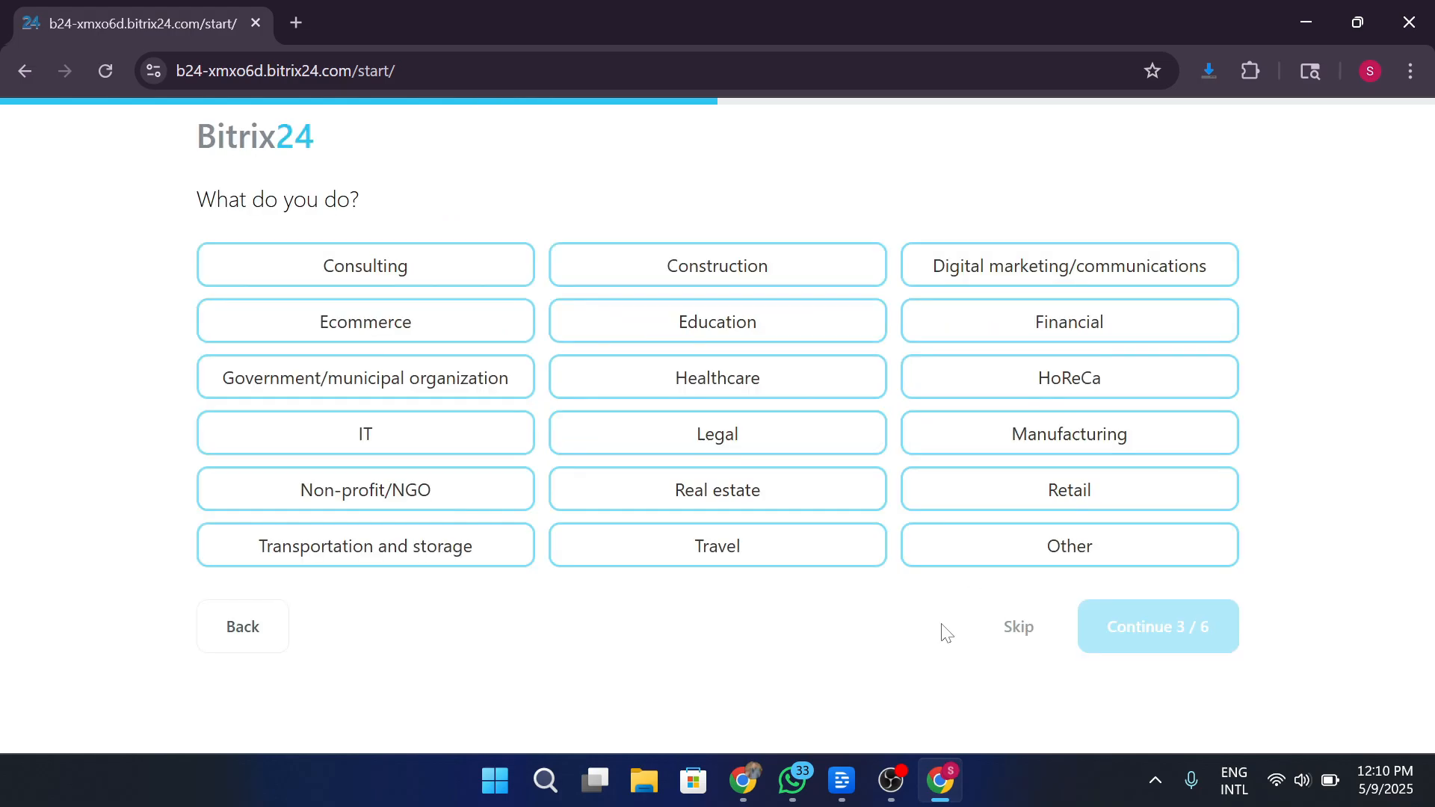
click(1013, 628)
click(1028, 631)
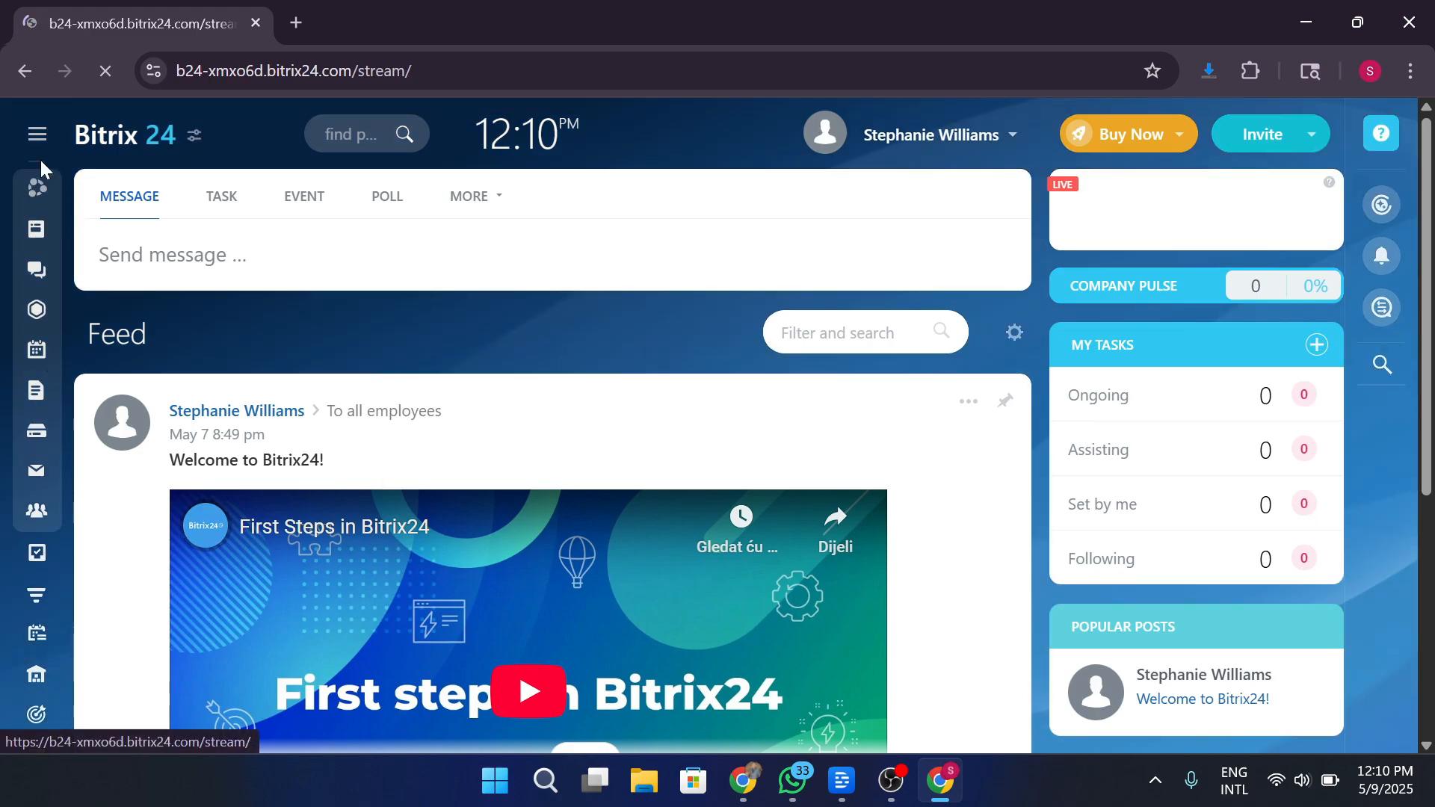
Expand the sidebar to labelled sections, postpone the most-used-items prompt, and reload the Feed.
click(37, 136)
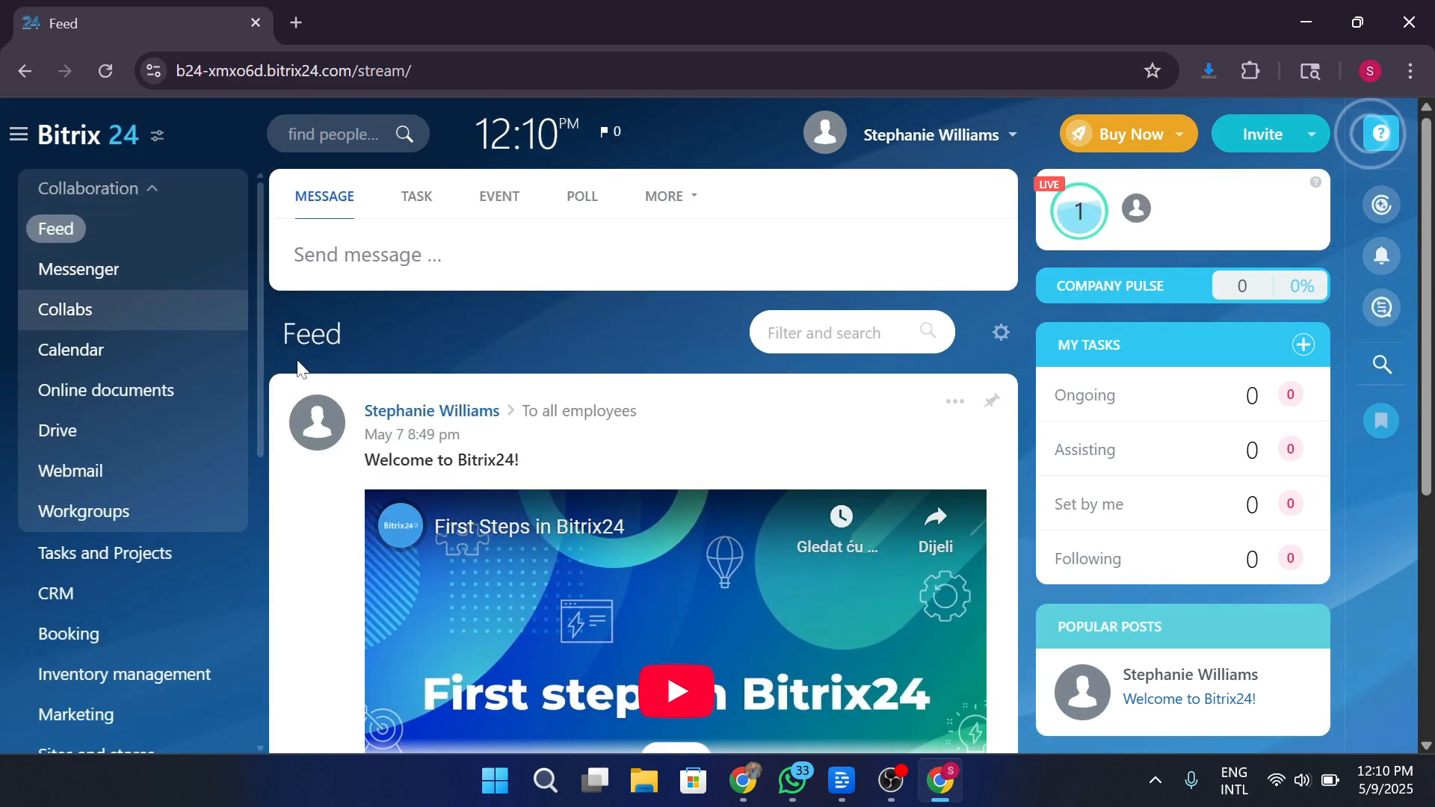
scroll(142, 443, down, 3)
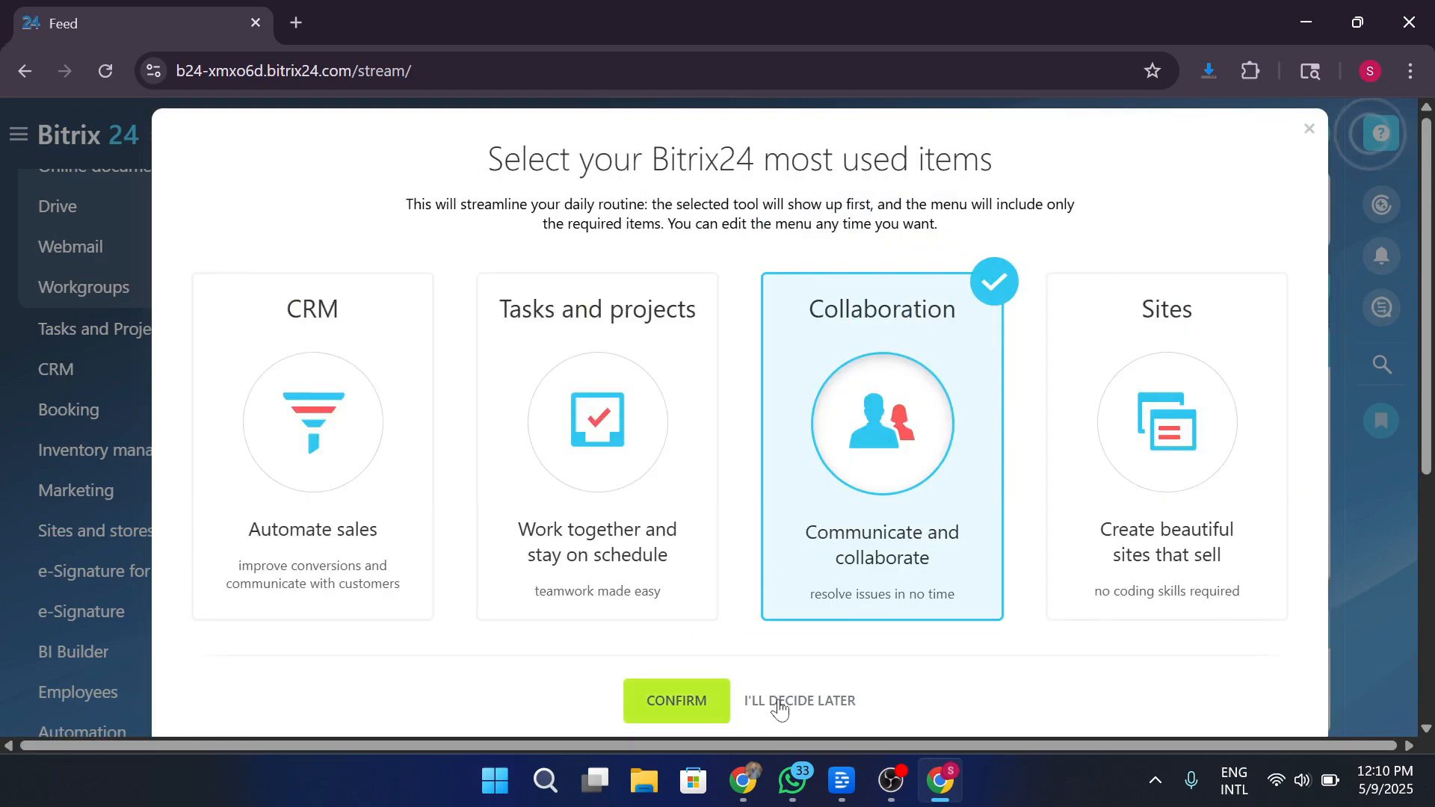
click(780, 702)
scroll(164, 396, down, 2)
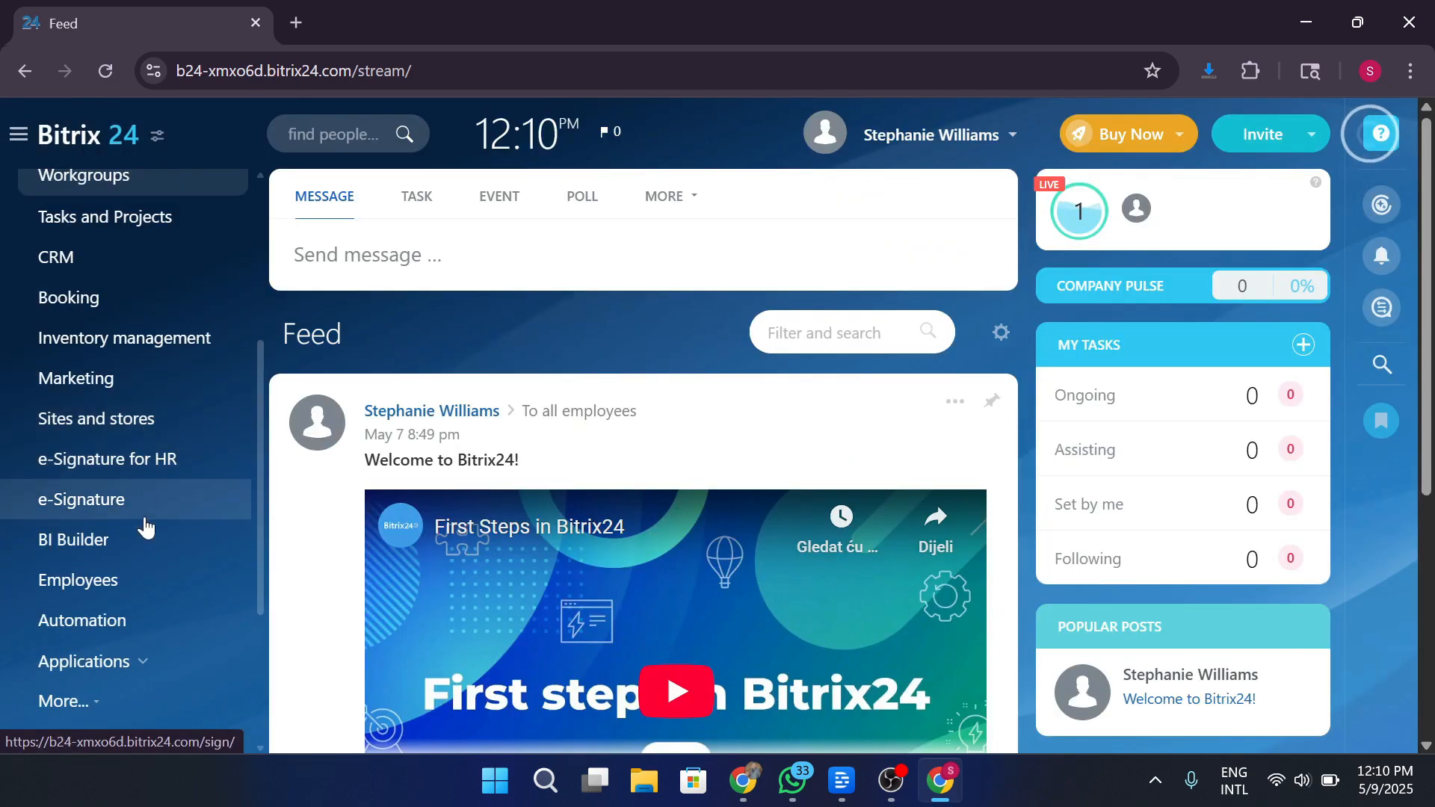
scroll(216, 452, down, 2)
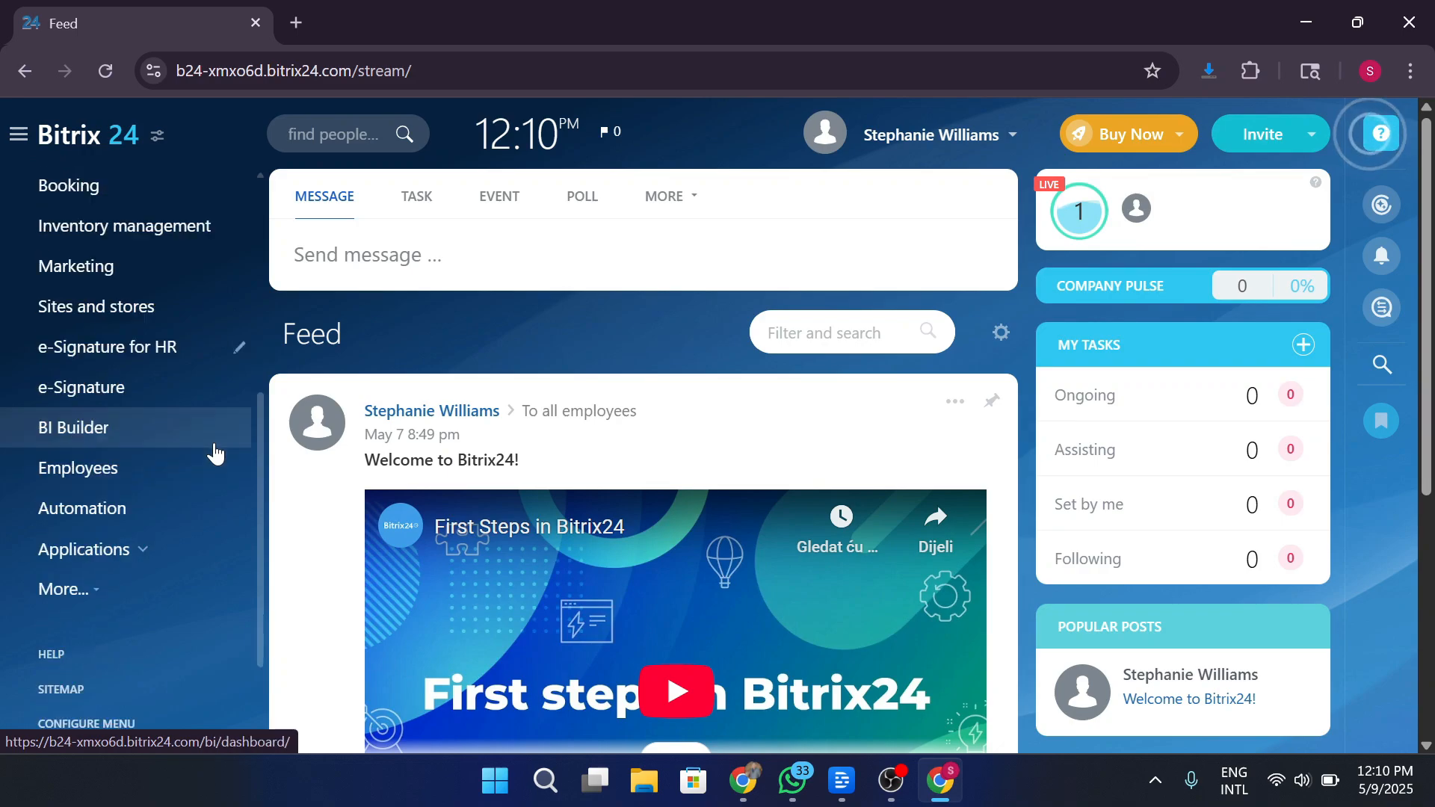
scroll(215, 453, down, 2)
scroll(215, 452, up, 6)
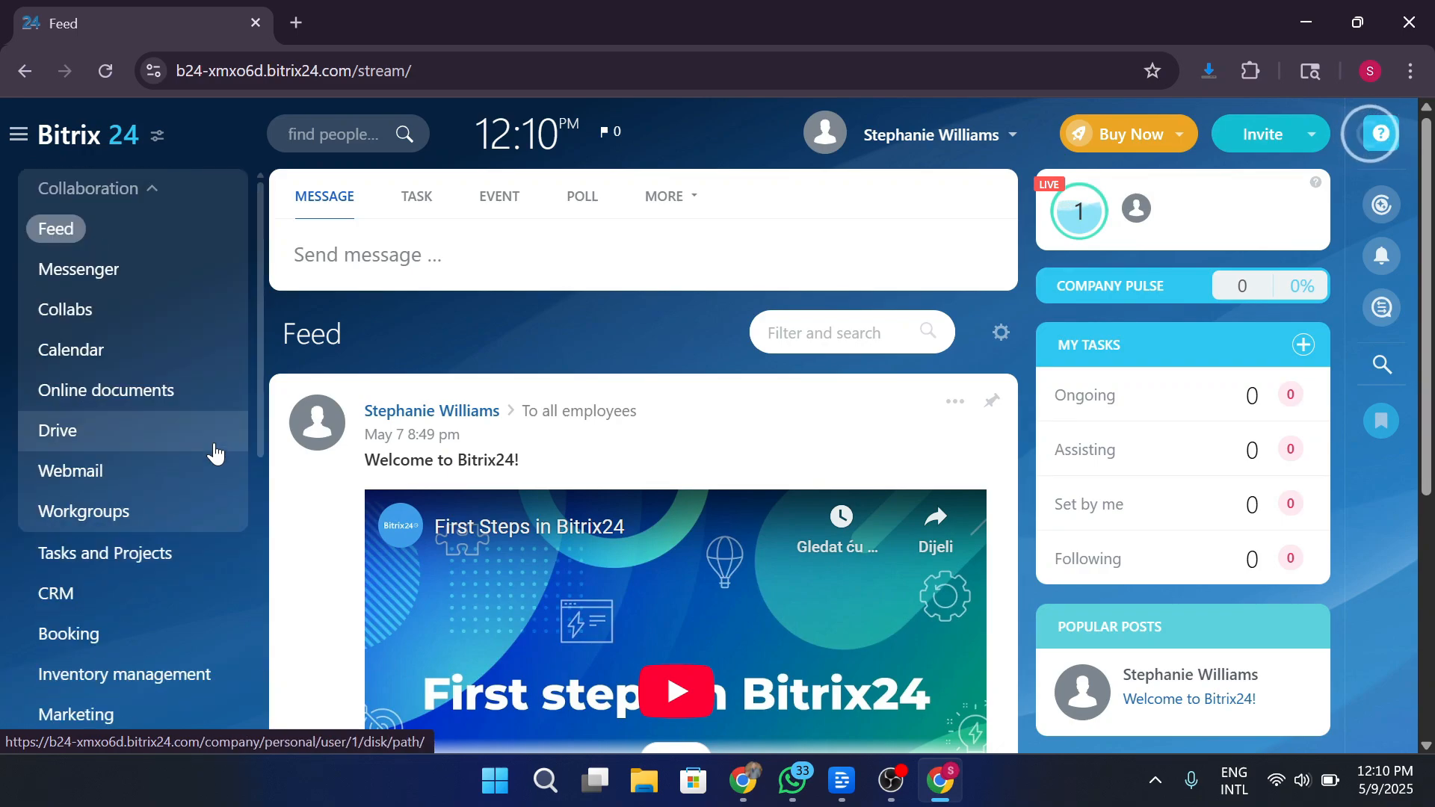
click(39, 127)
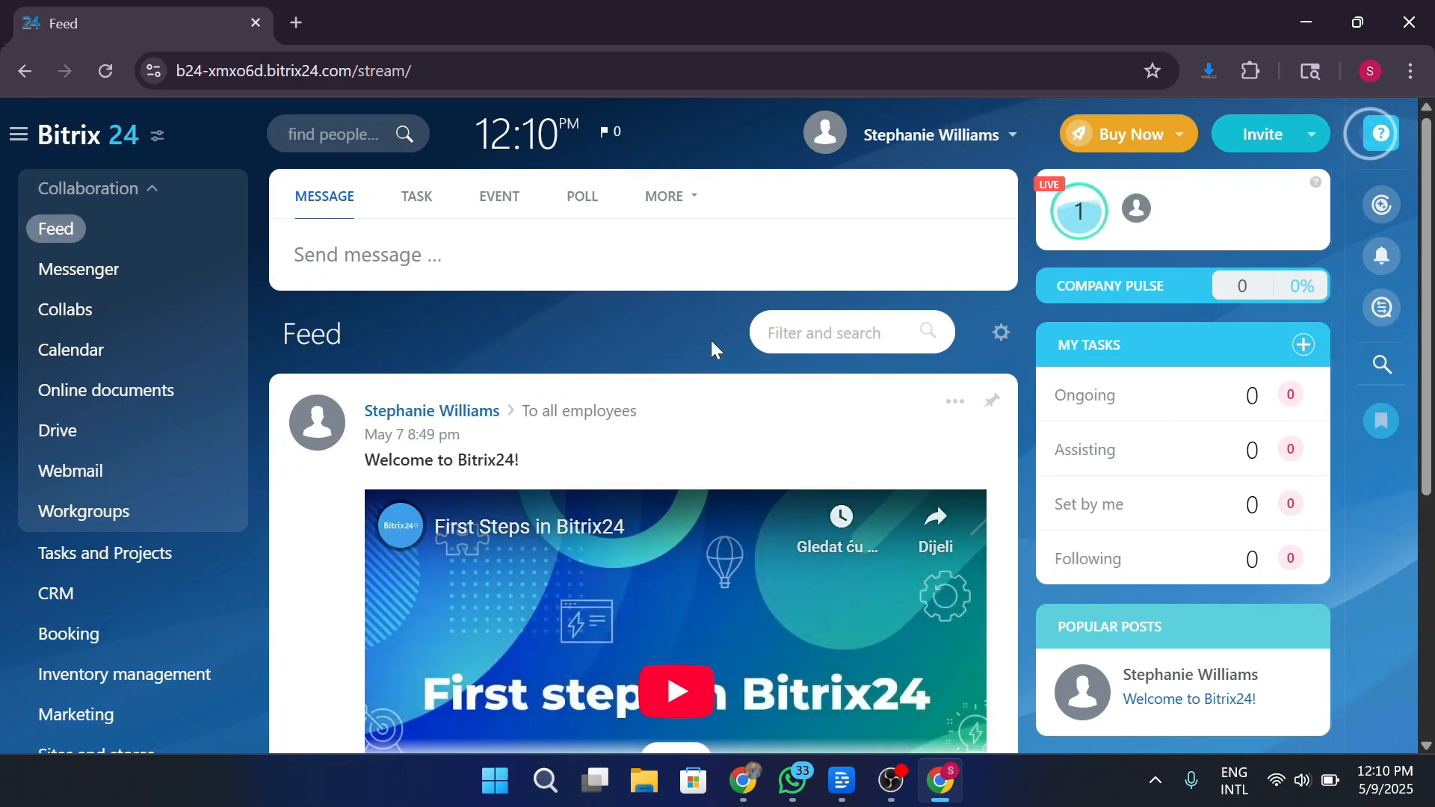
Fold up the Collaboration group, then collapse and re-expand the sidebar labels.
click(114, 184)
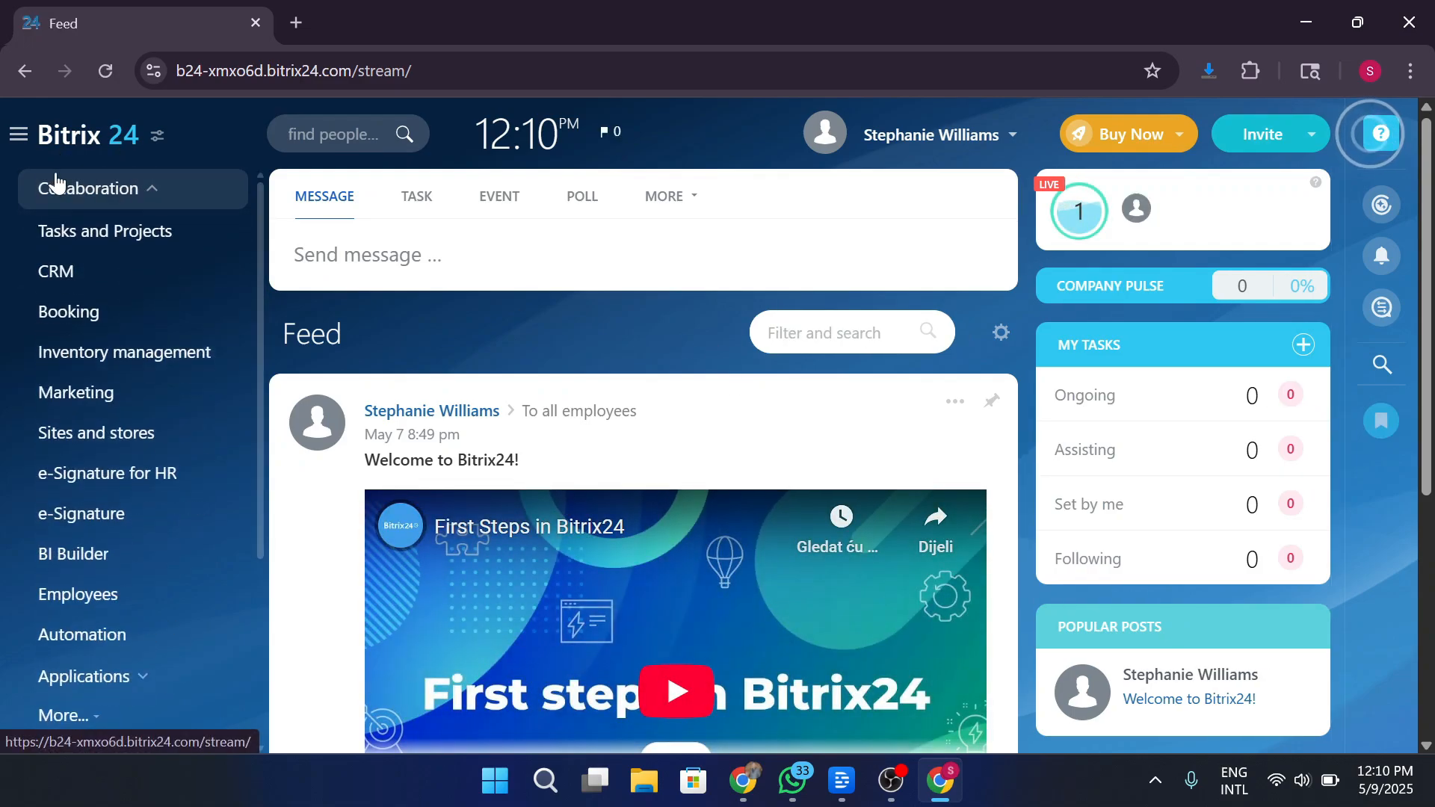
click(19, 135)
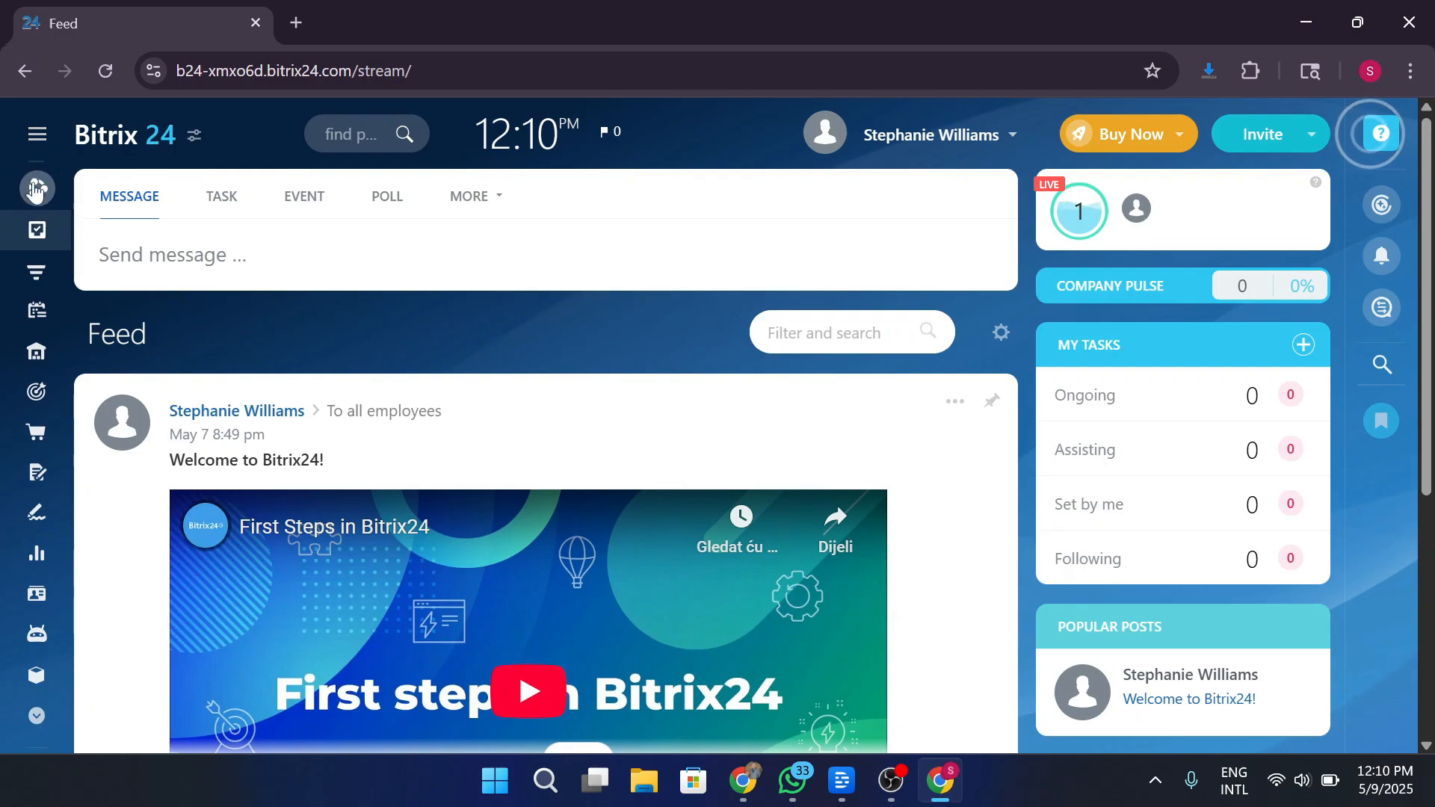
click(41, 136)
scroll(160, 442, down, 4)
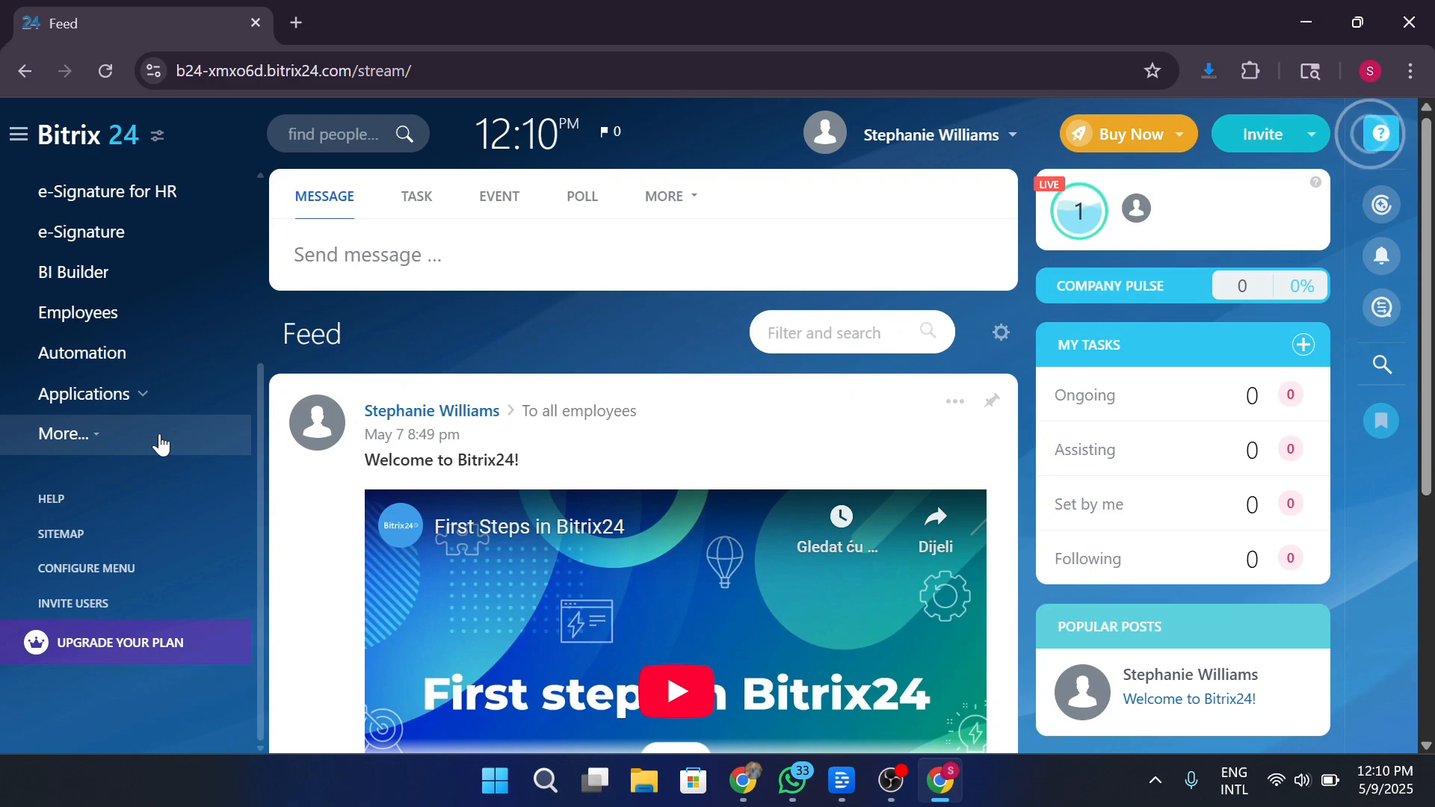
scroll(160, 442, up, 4)
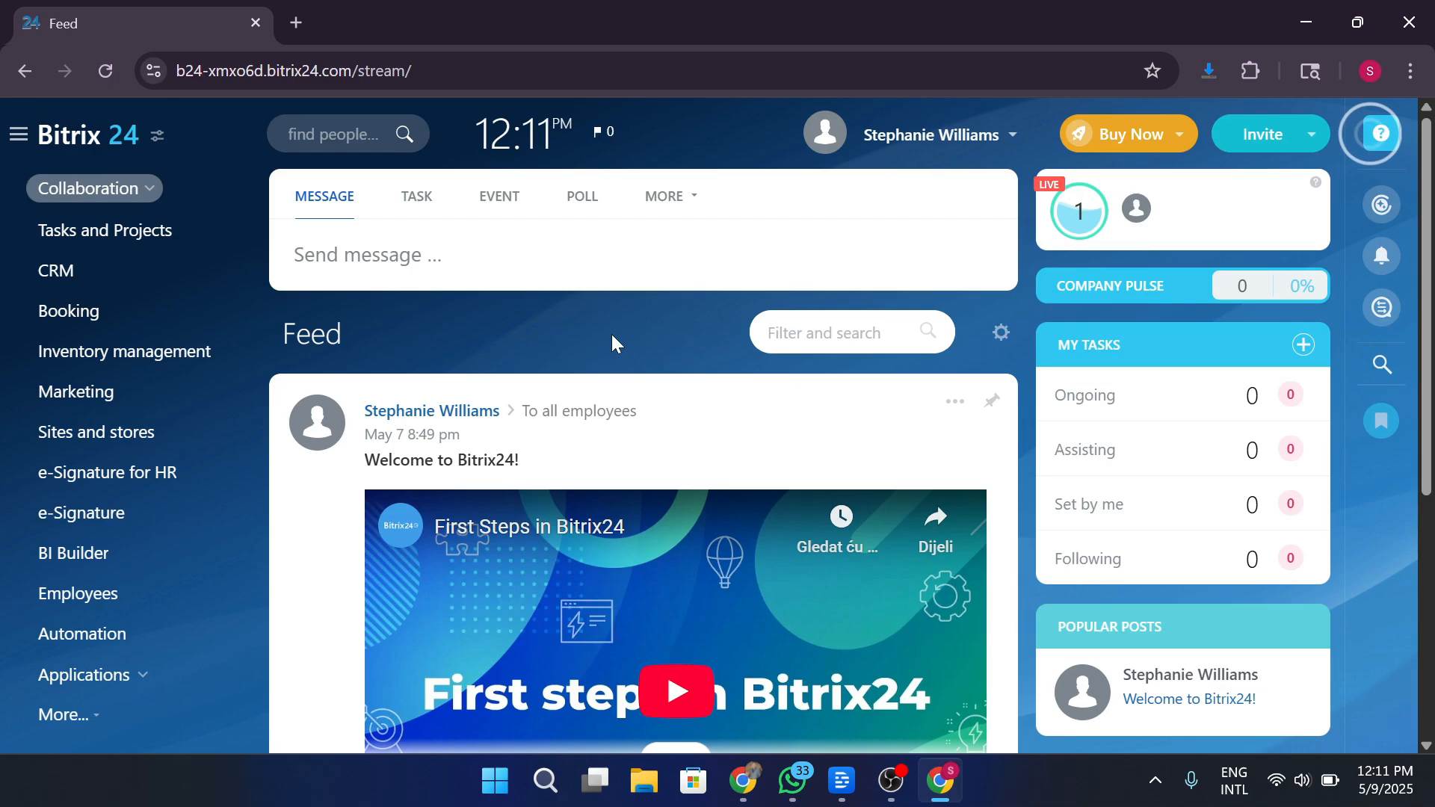
Copy the registration invite link in the Invitation panel, then switch to the email-or-phone form.
click(1253, 136)
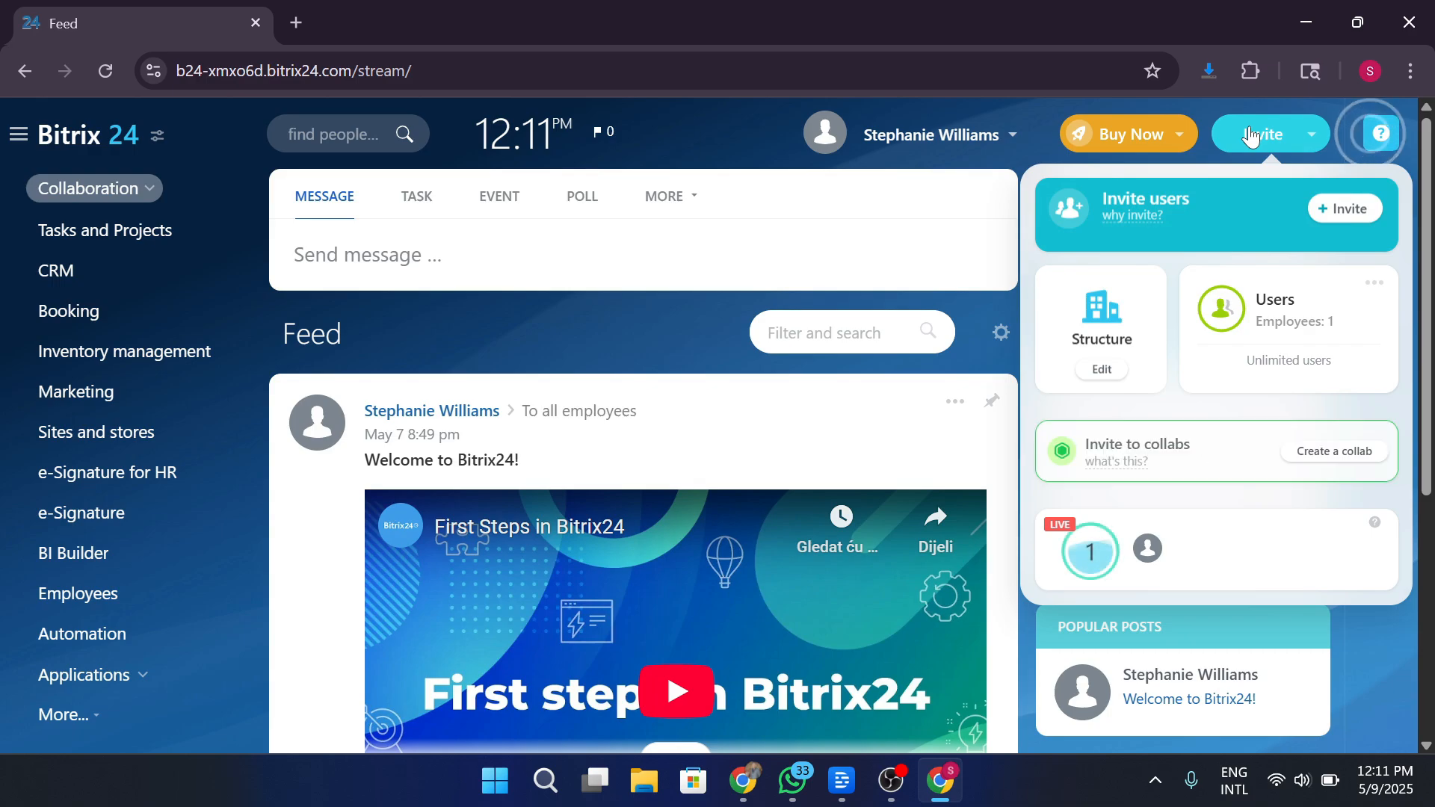
click(1335, 217)
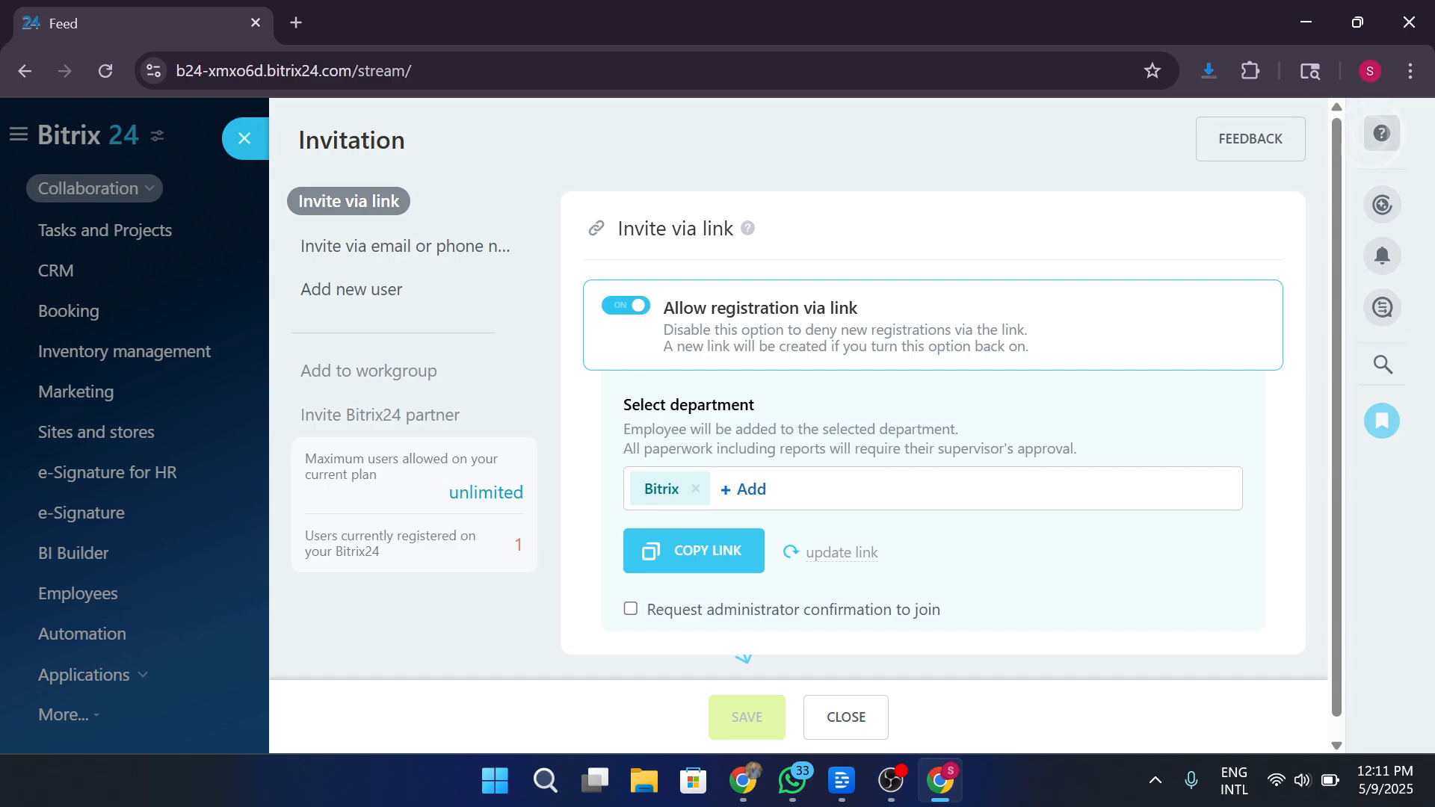
click(730, 553)
click(730, 552)
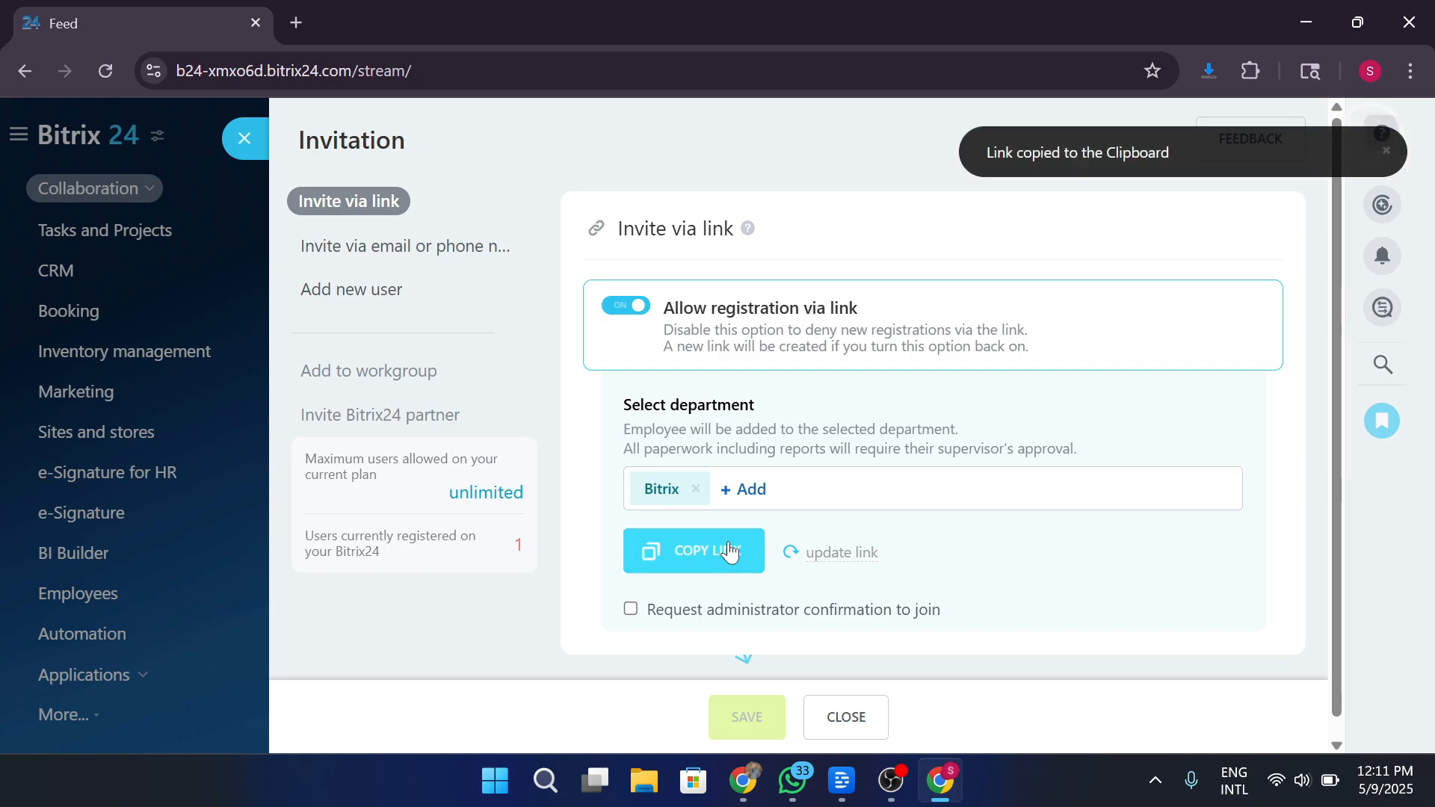
click(398, 252)
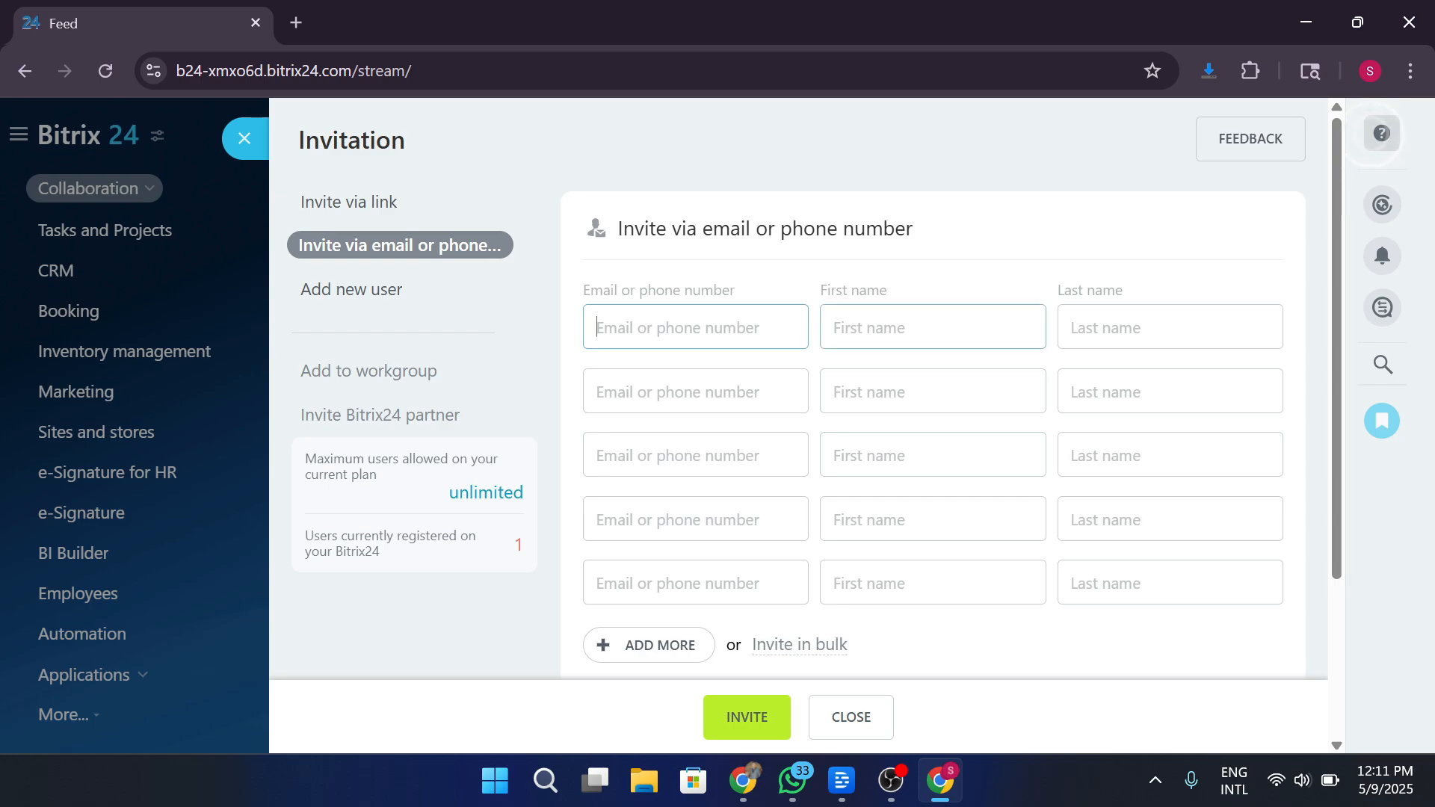
Enter the first invitee's first name, last name and e-mail address.
click(933, 327)
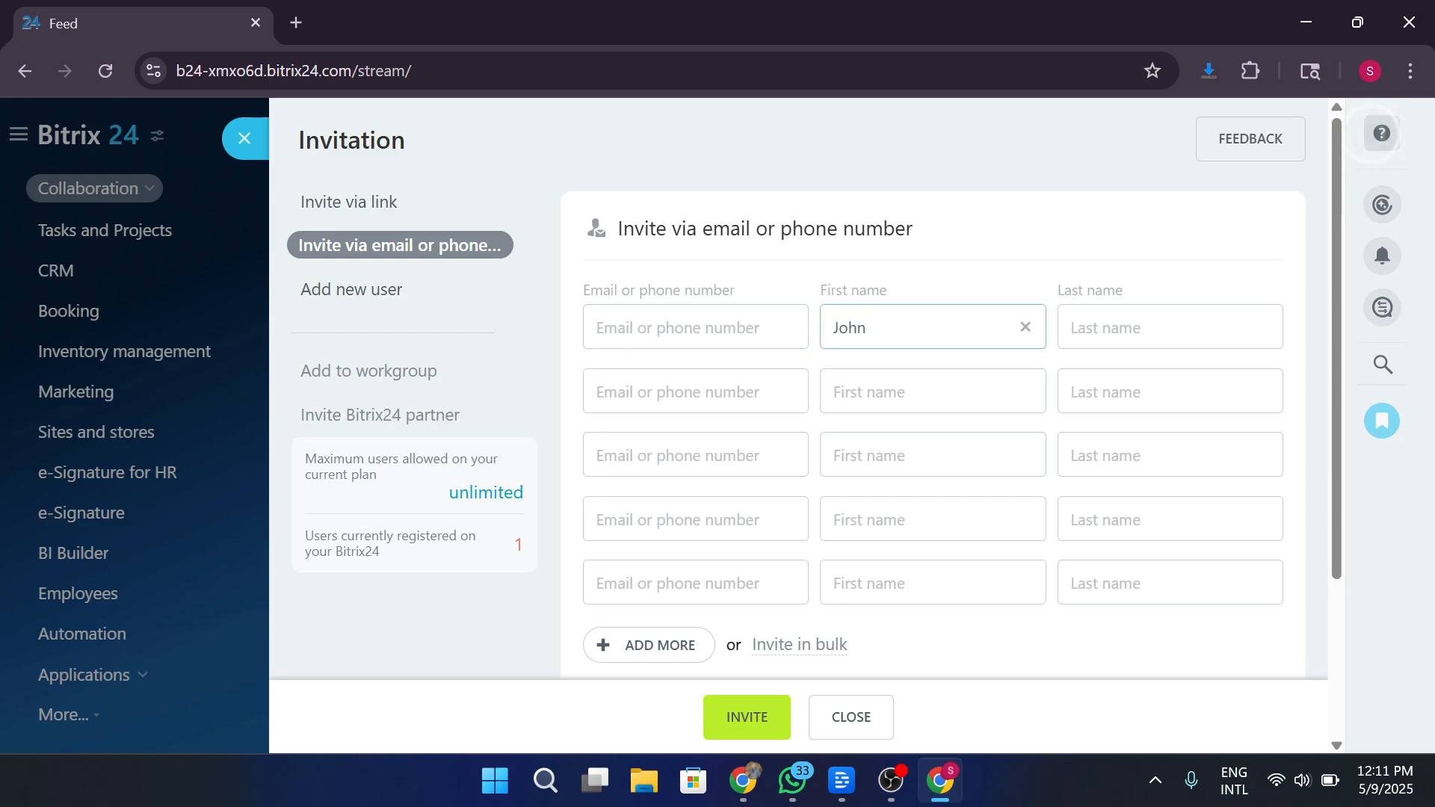
click(1170, 327)
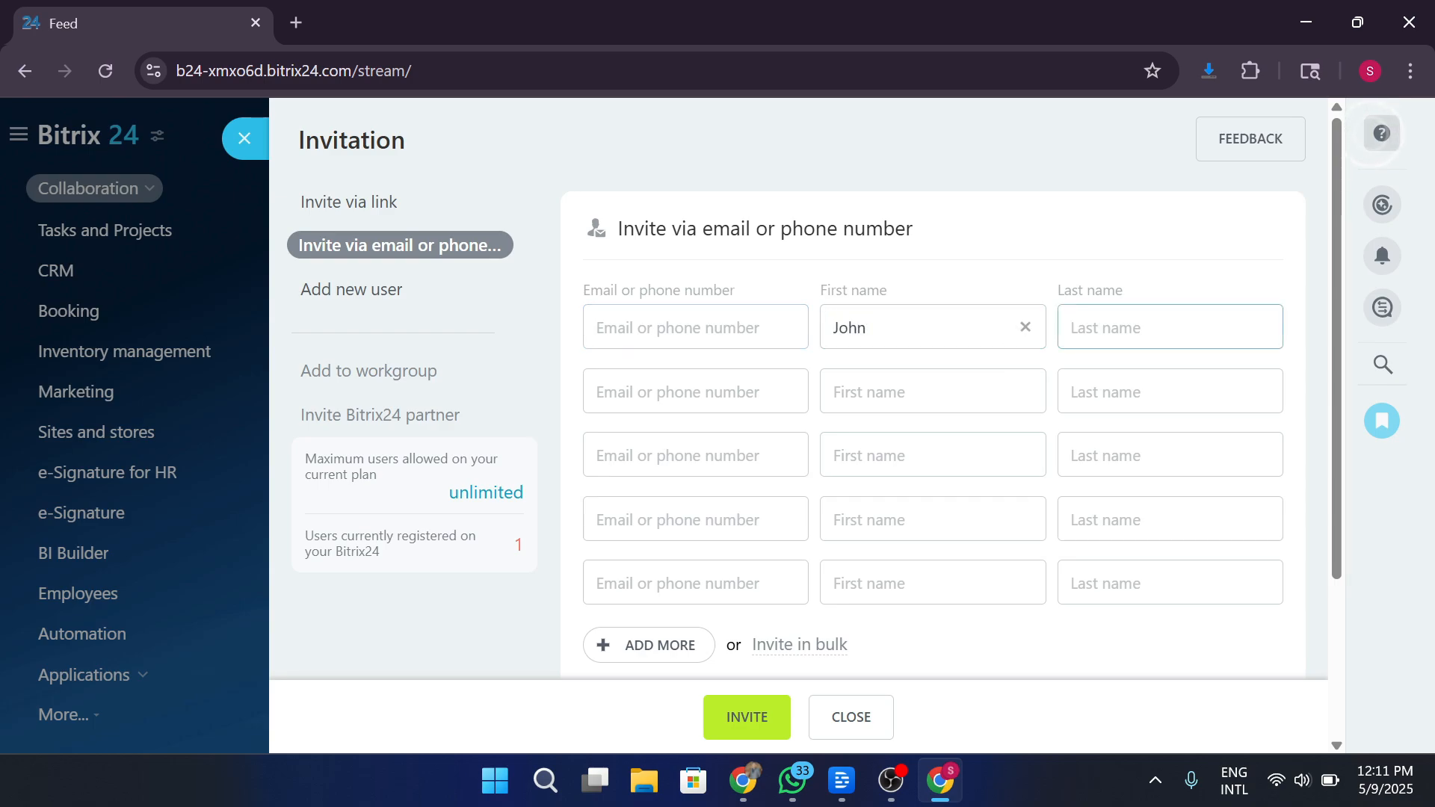
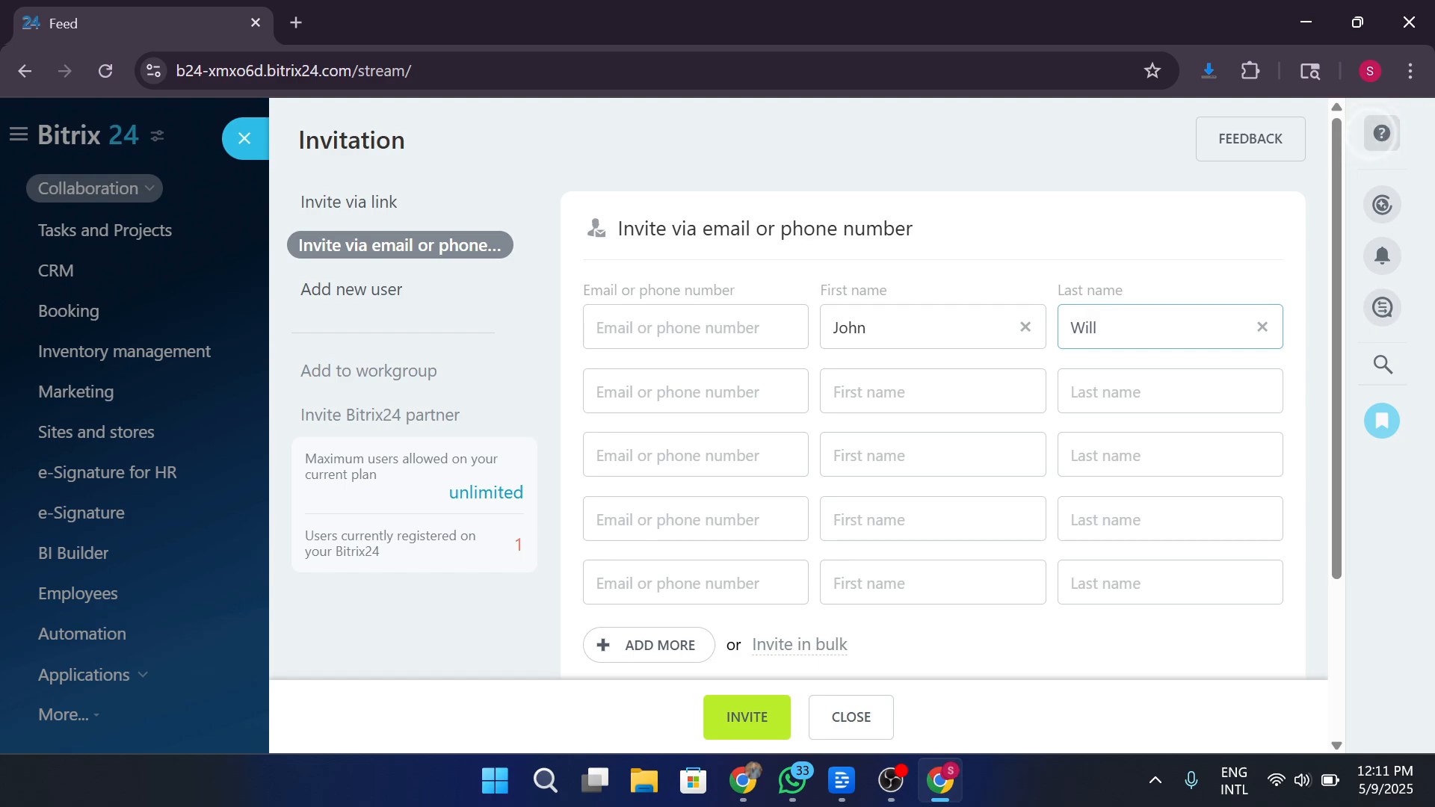
click(735, 364)
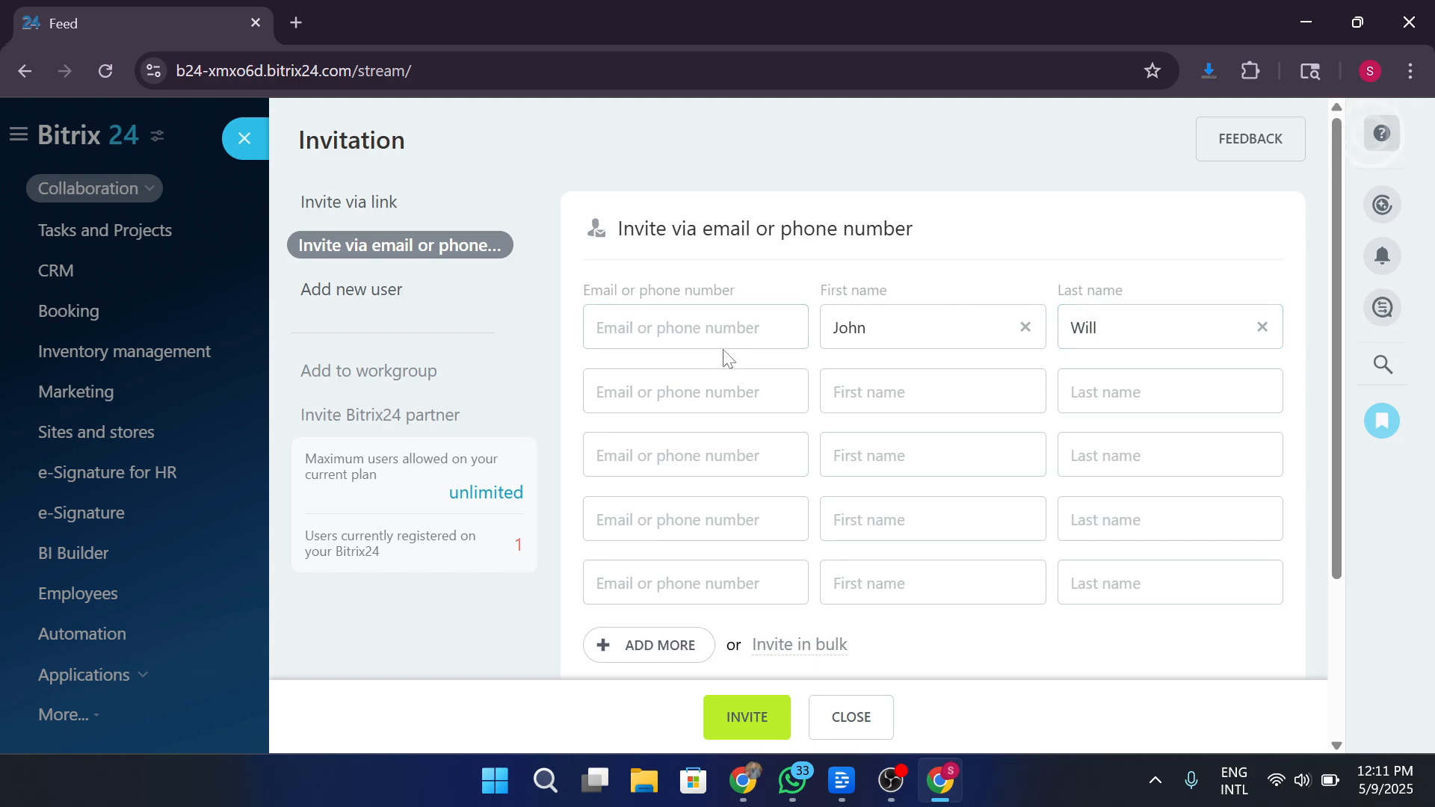
text(xyz)
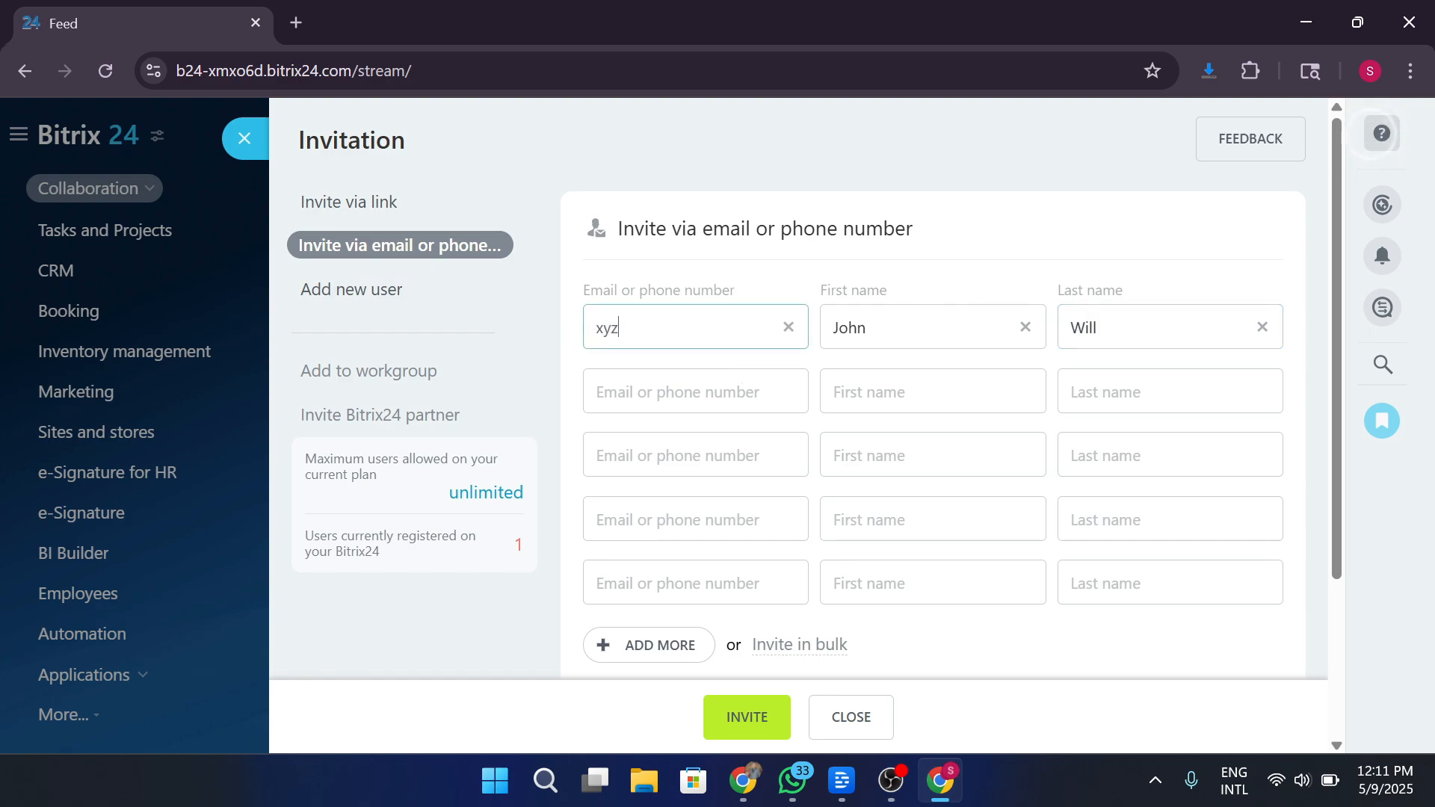
text(@gmail.com)
key(BackSpace)
key(BackSpace)
key(BackSpace)
key(BackSpace)
key(BackSpace)
key(BackSpace)
key(BackSpace)
key(BackSpace)
Add another row of invitee fields, then switch to the Add new user form.
click(640, 644)
scroll(767, 523, down, 4)
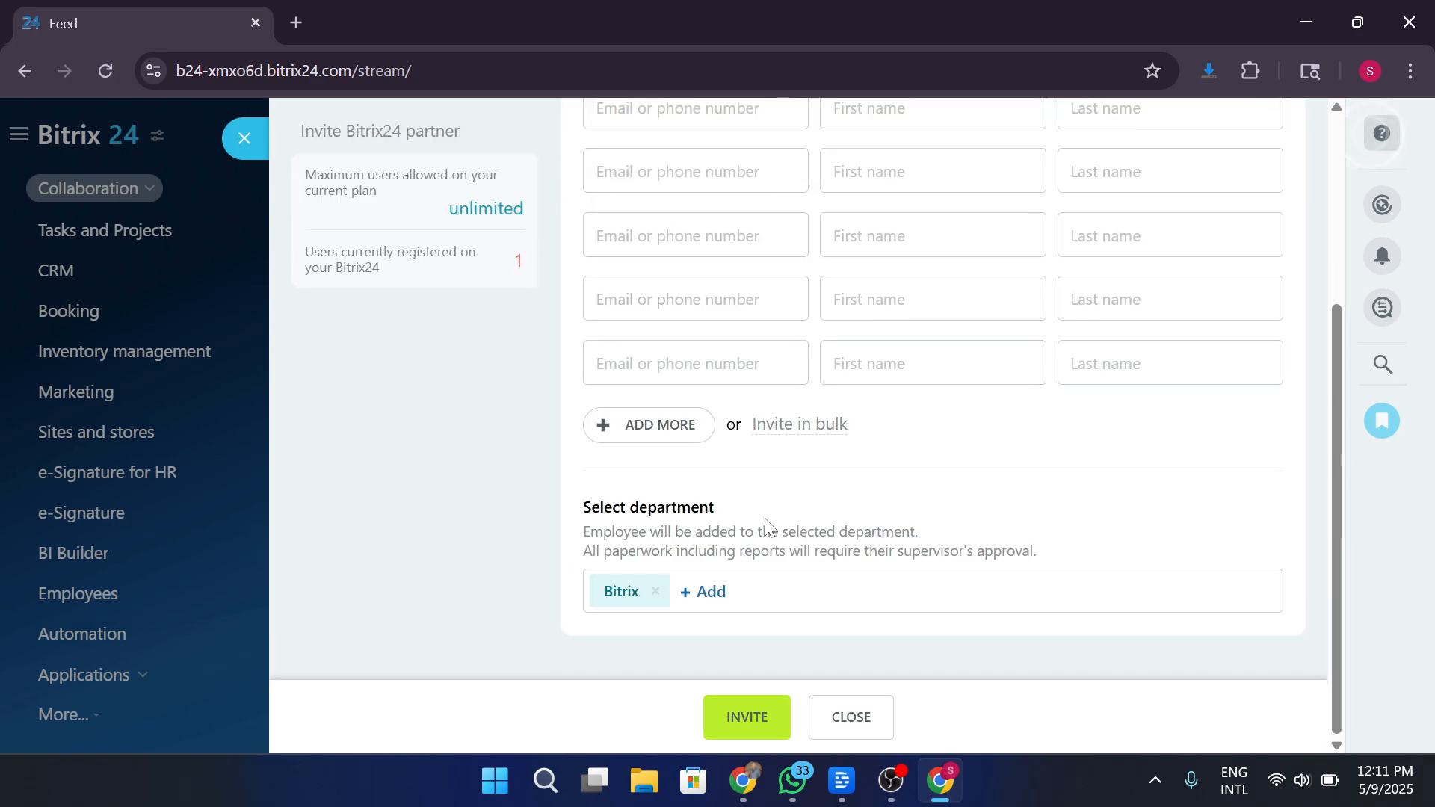
scroll(766, 523, up, 5)
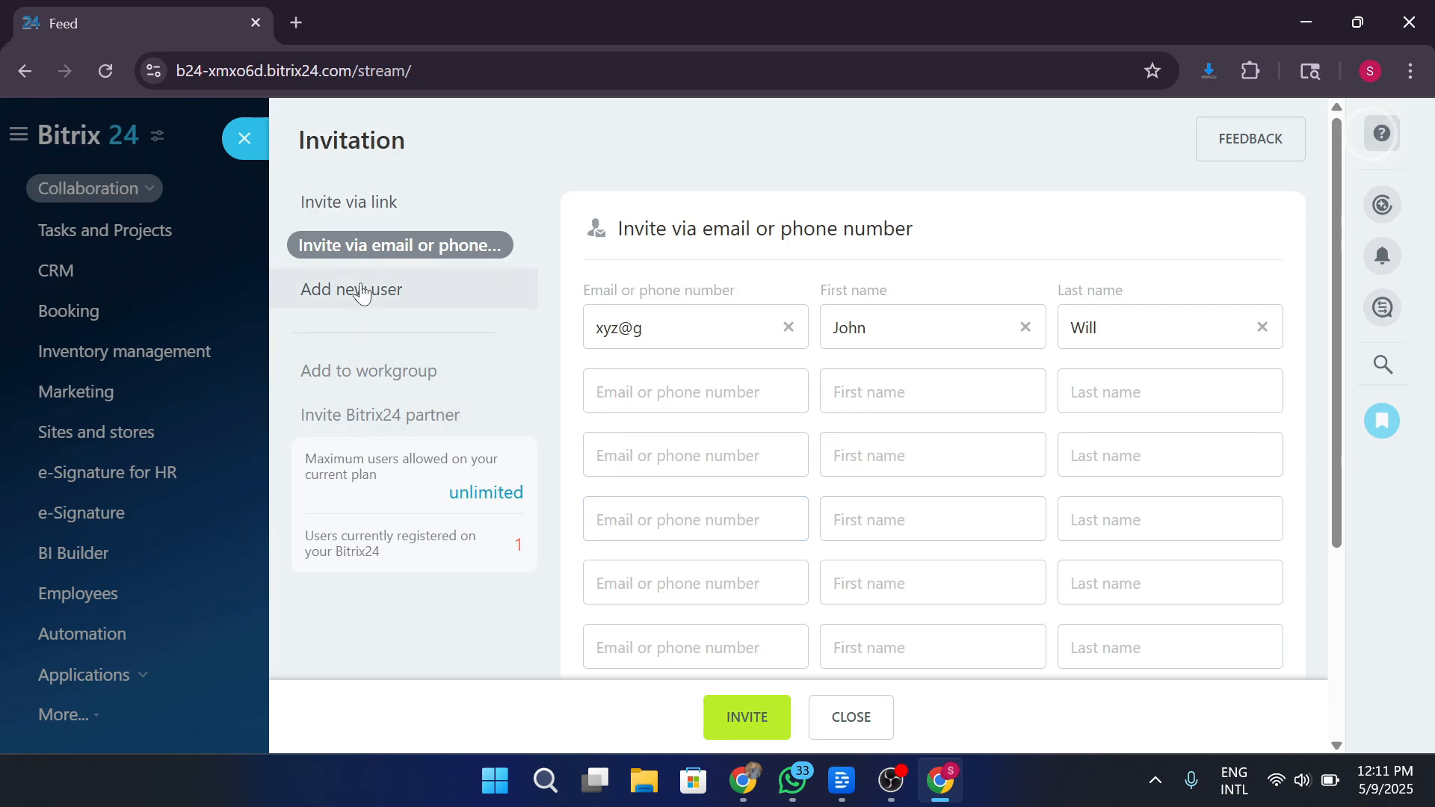
click(363, 292)
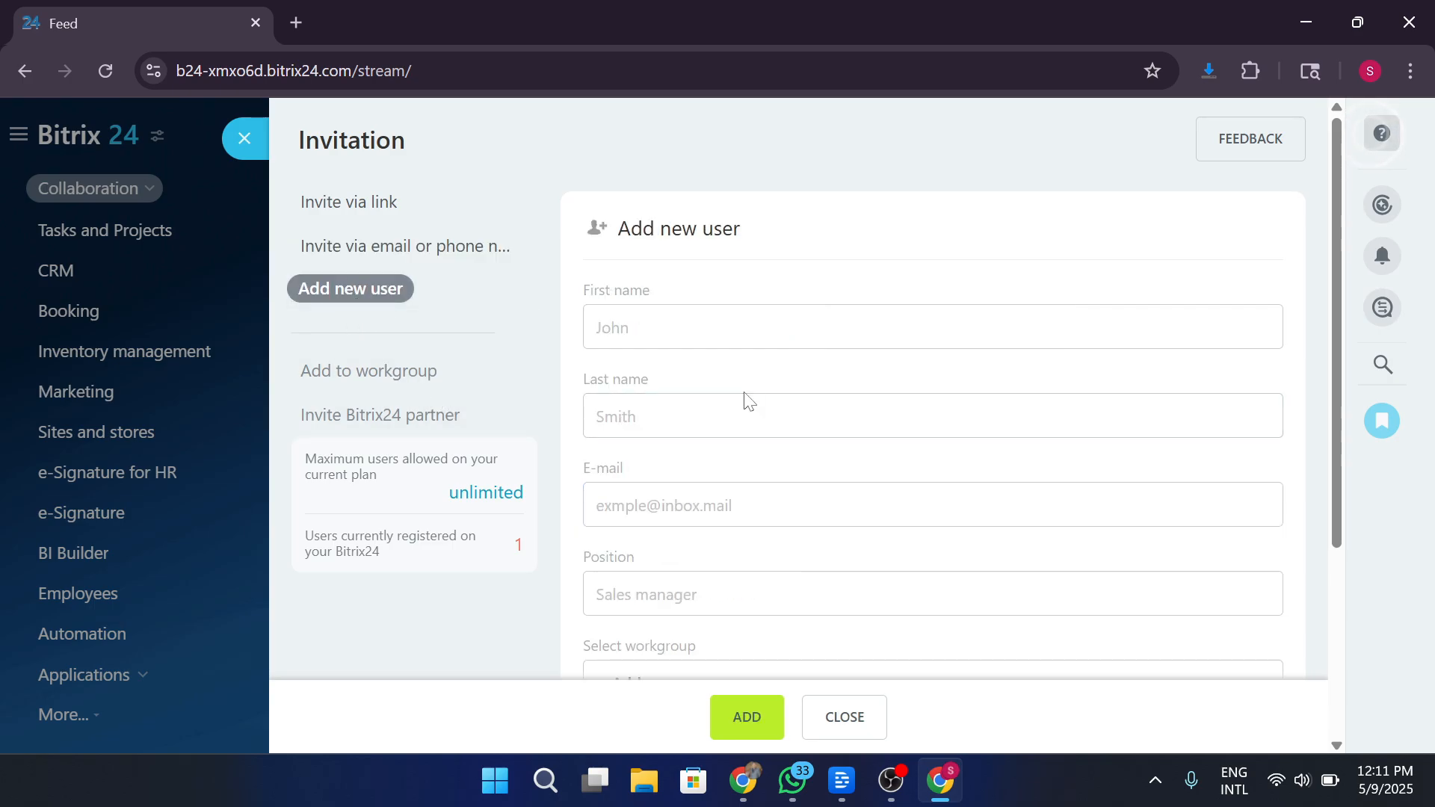
Look over the Add new user form, then close the Invitation panel without adding anyone.
scroll(748, 402, down, 4)
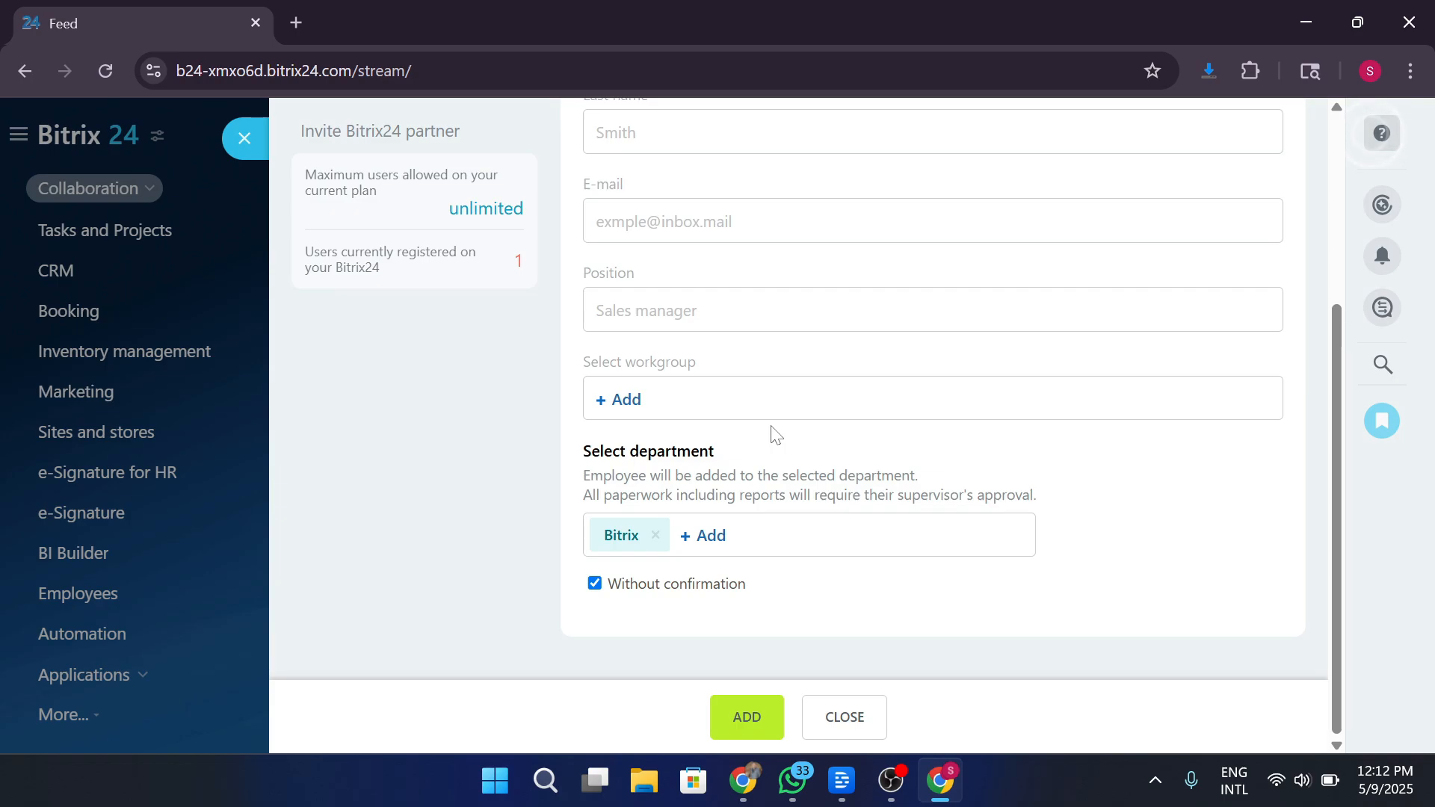
scroll(774, 434, up, 4)
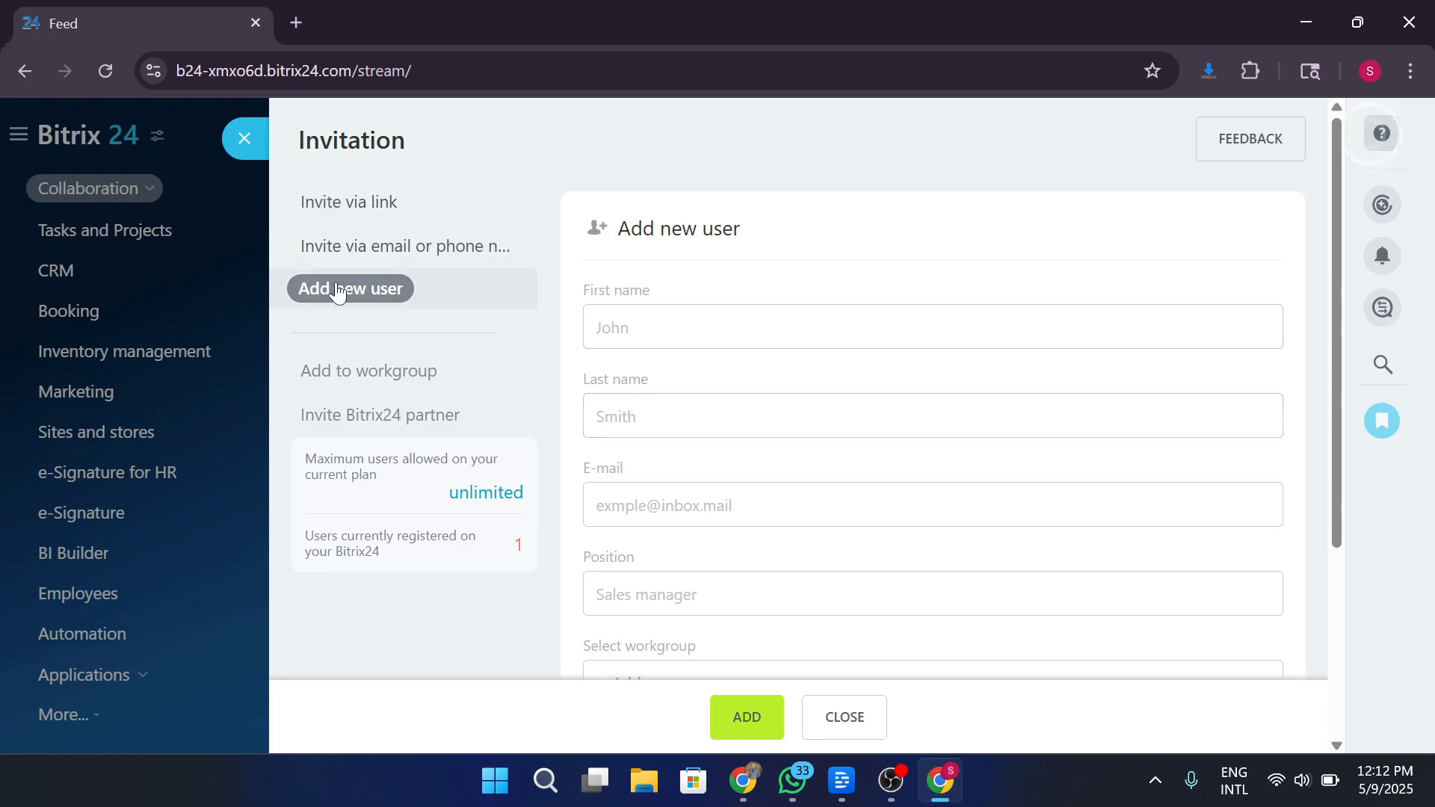
click(242, 240)
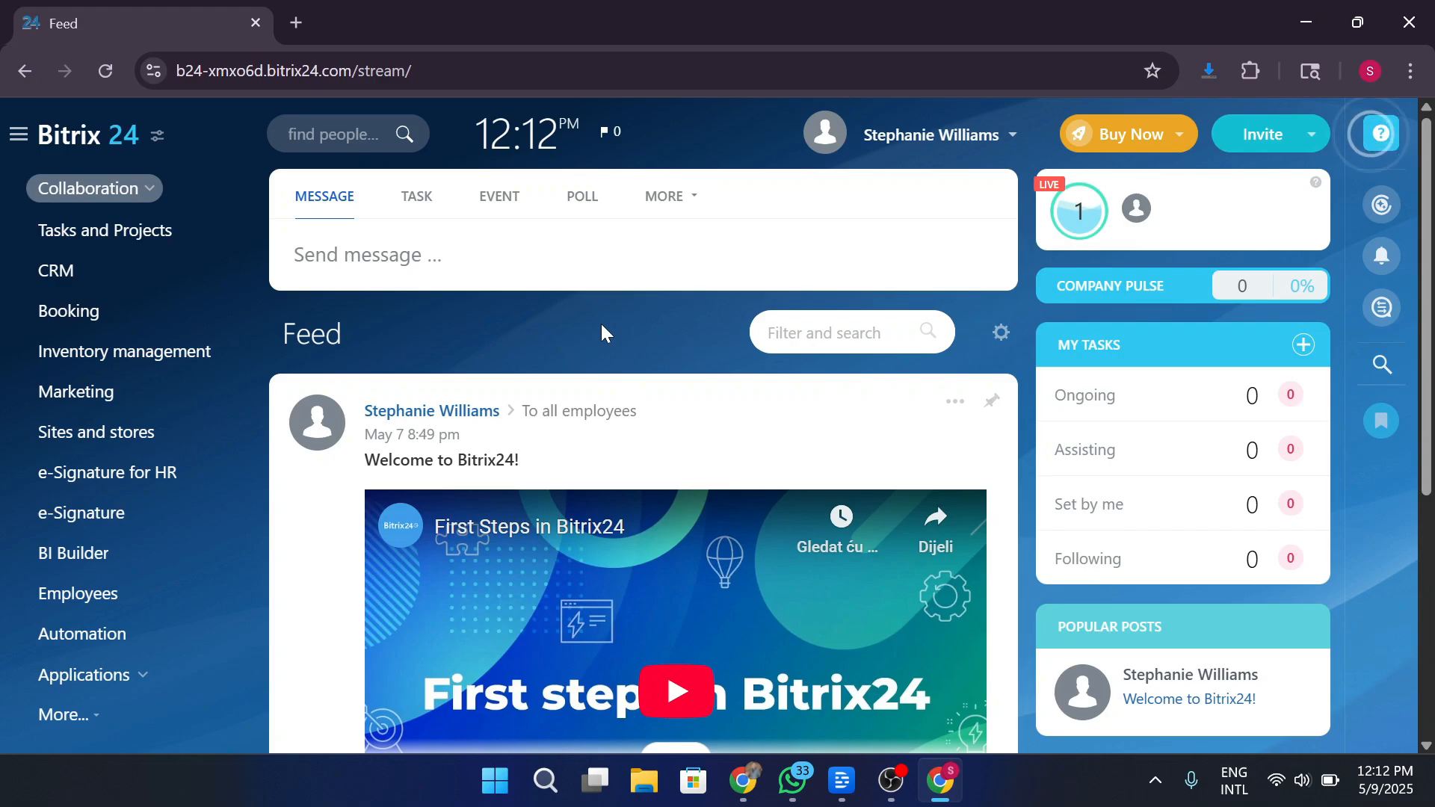
Open Employees from the sidebar to view the Find Employee directory.
click(101, 594)
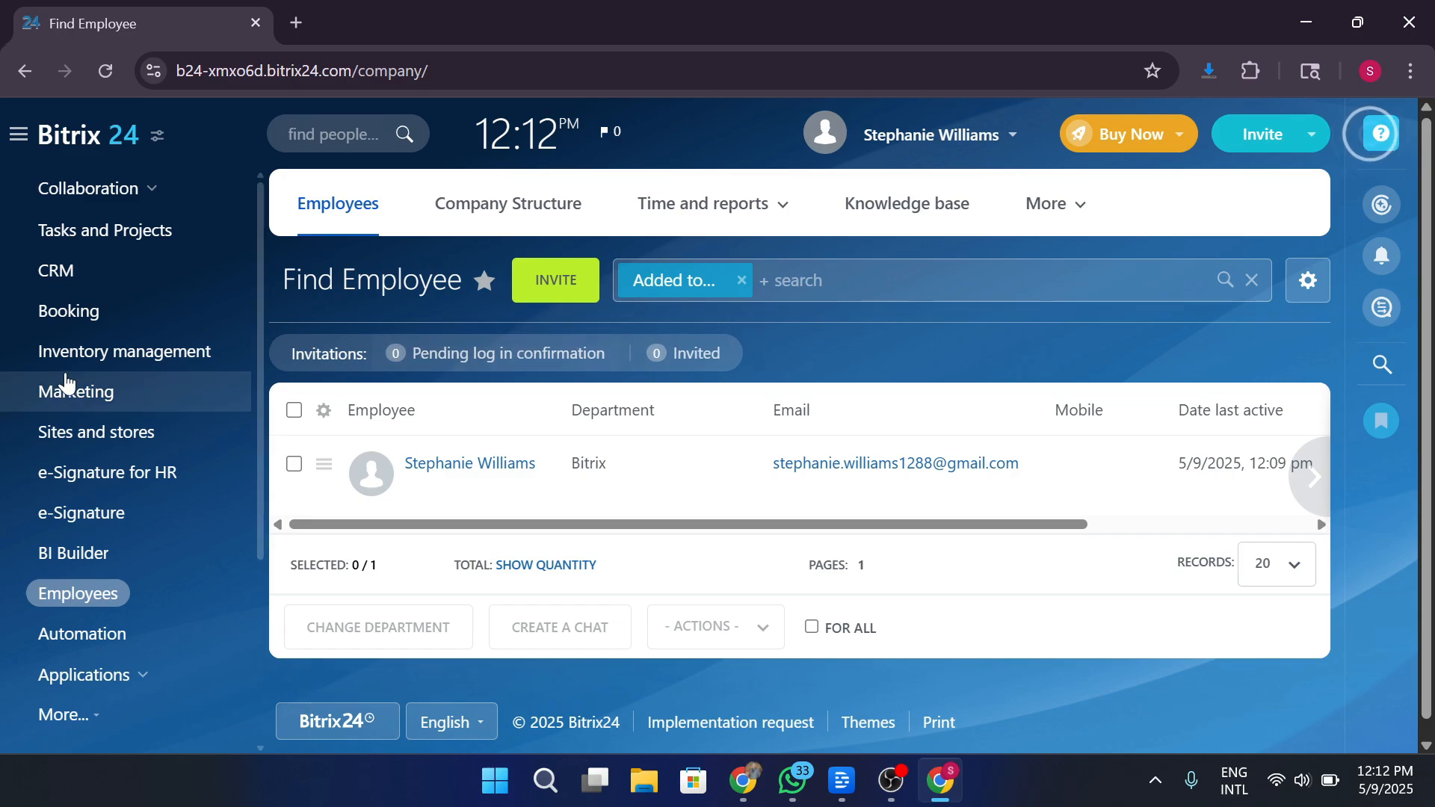
Open the CRM Deals Kanban board and view the Inventory, Customers, Sales and other tab menus.
click(132, 270)
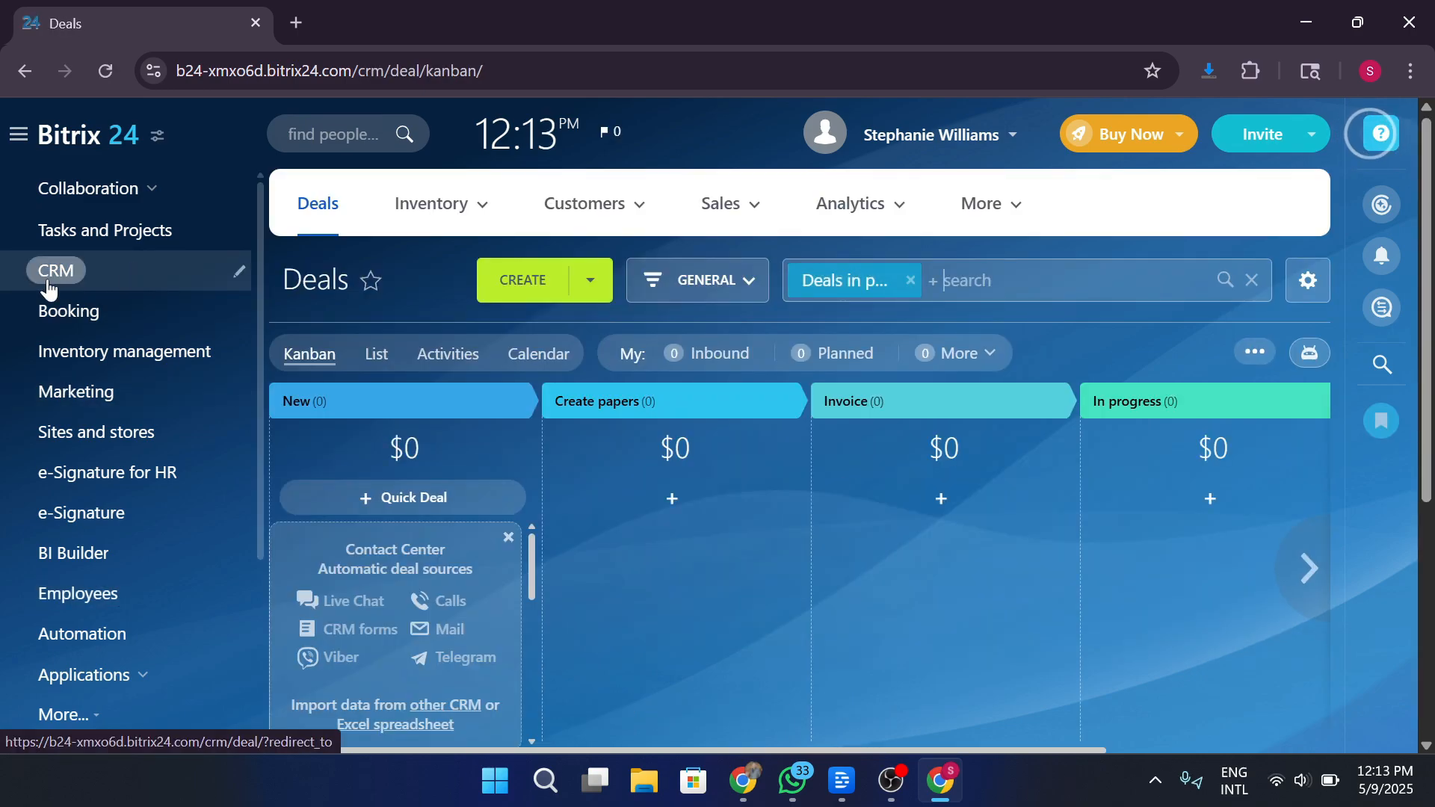
click(465, 225)
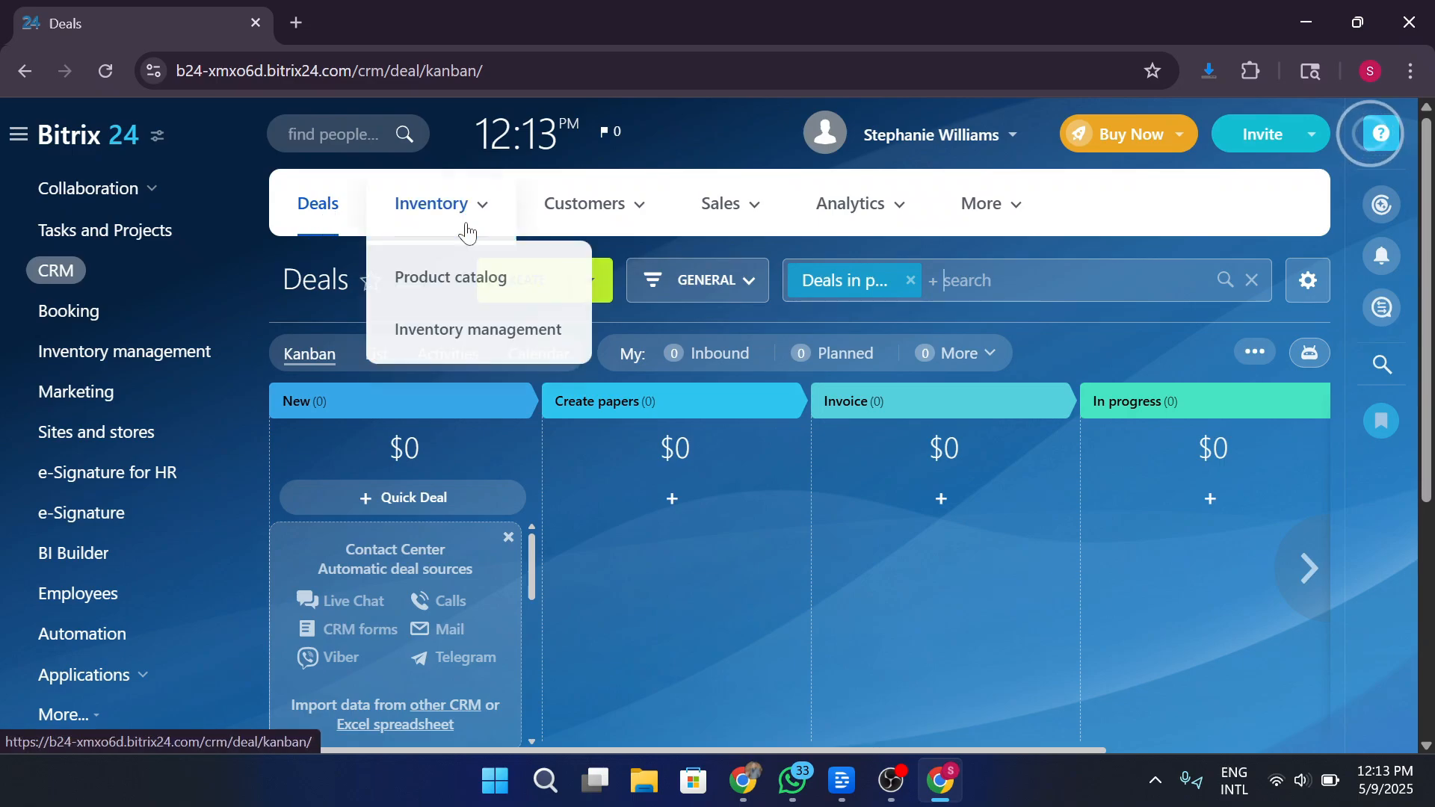
scroll(566, 222, down, 1)
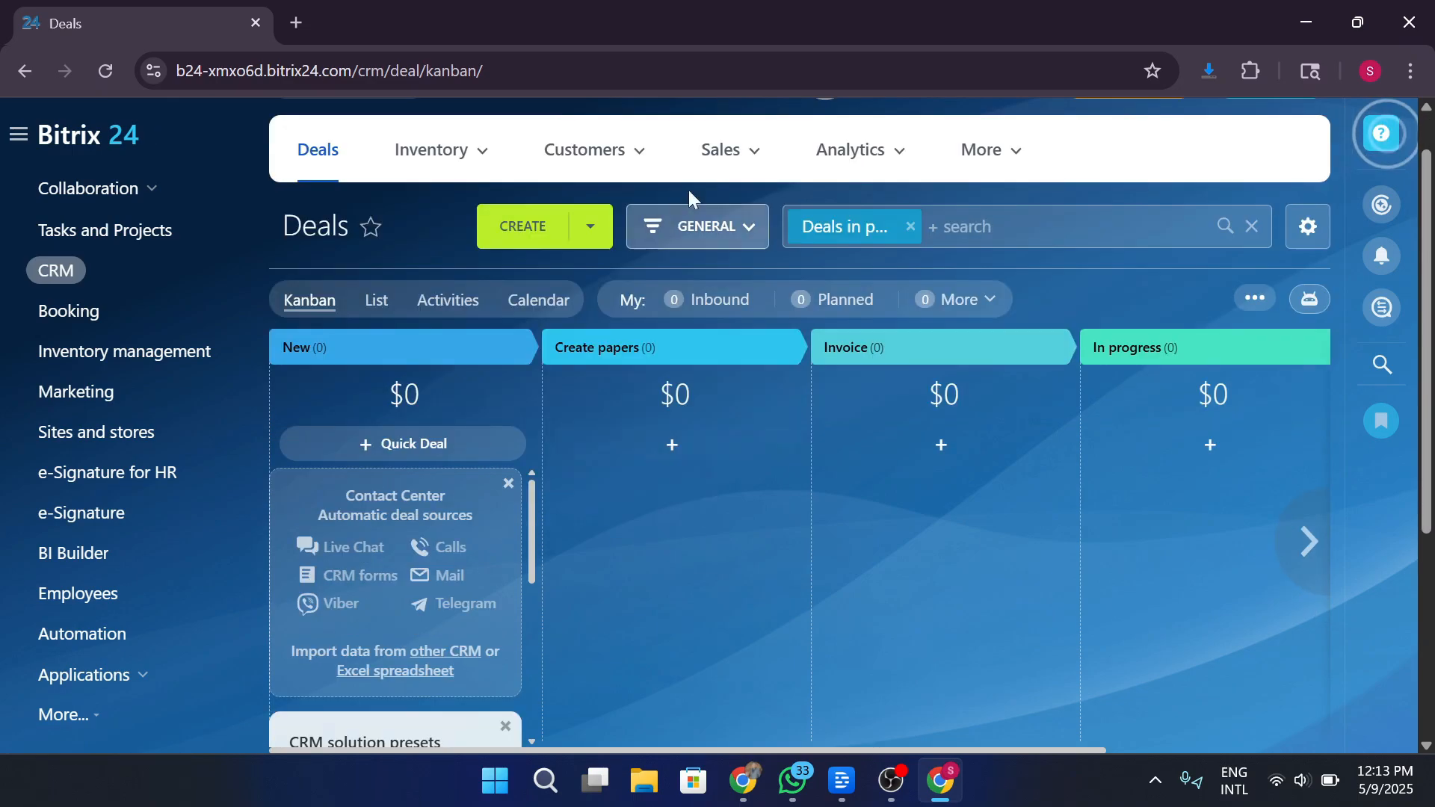
mouse_move(723, 170)
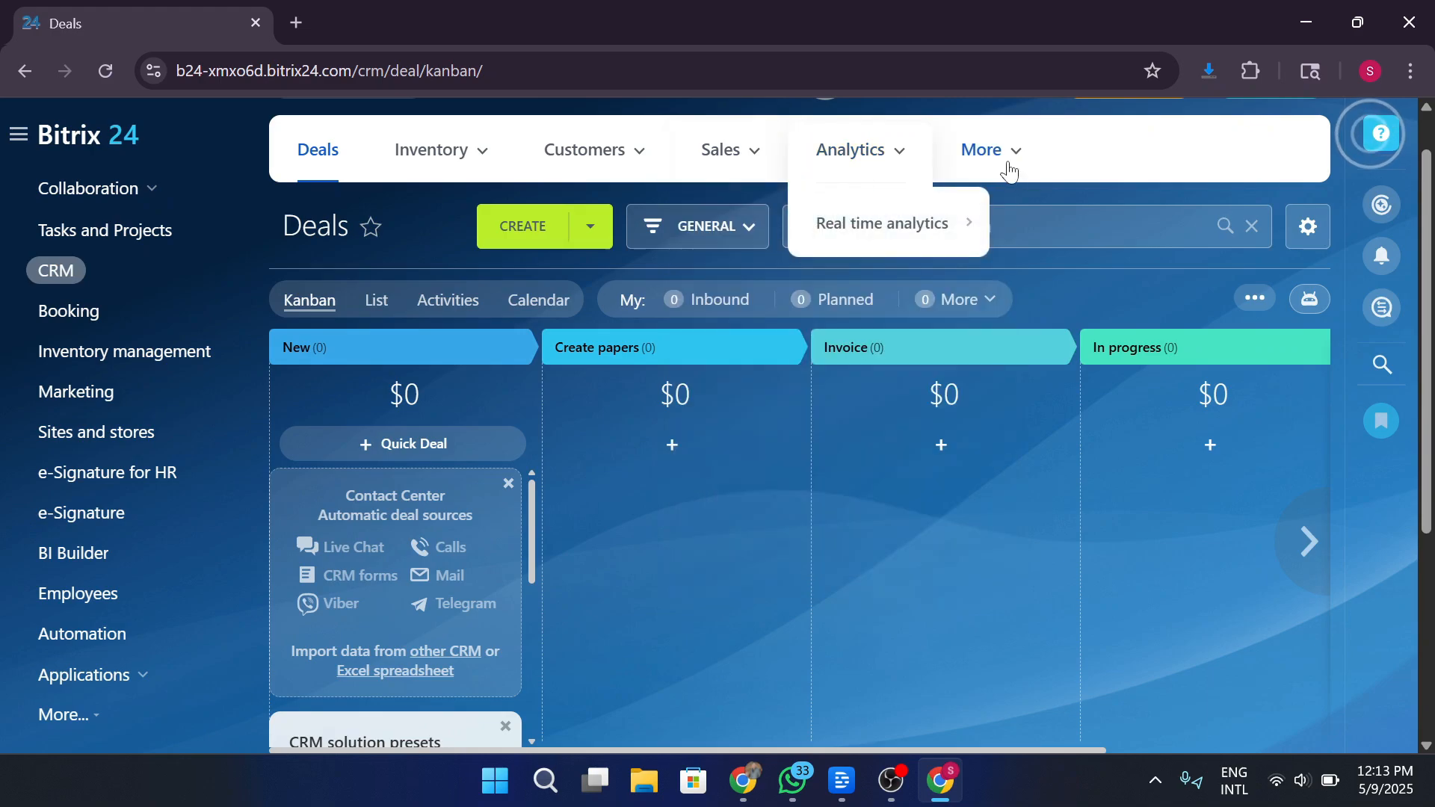
mouse_move(1038, 169)
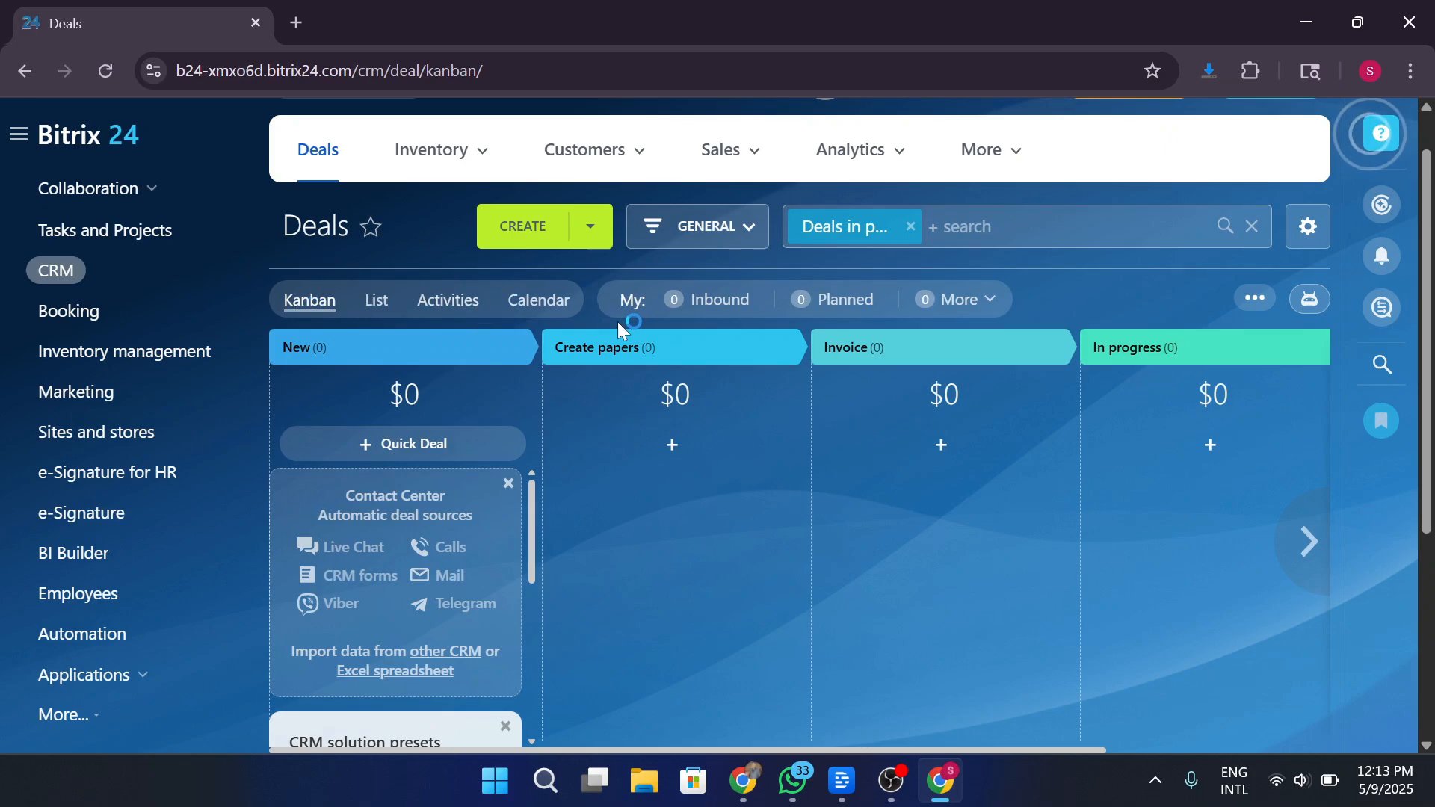
Create a deal named 'DEAL 1' with amount 25,000, check Contact and Company, and save it.
click(557, 237)
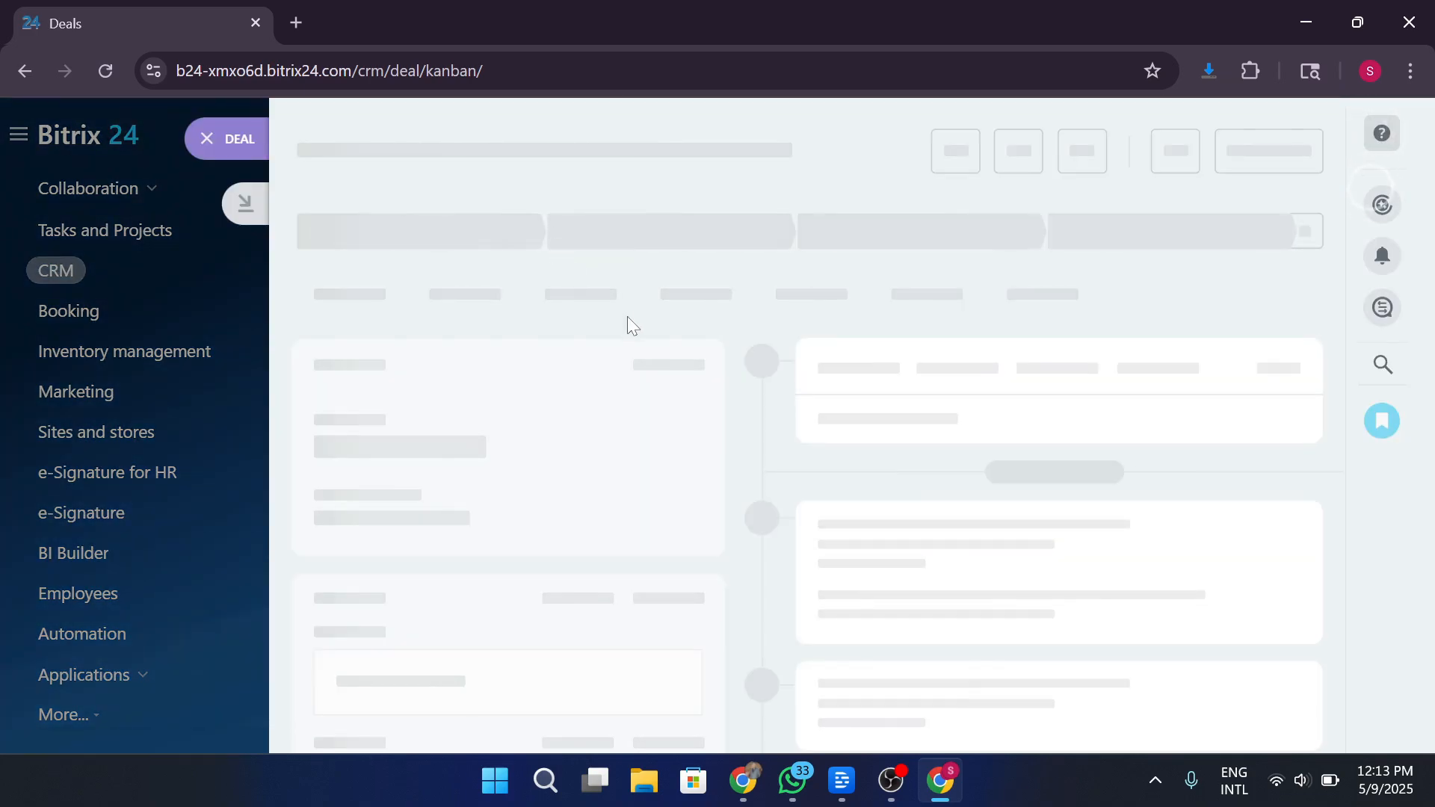
text(DE)
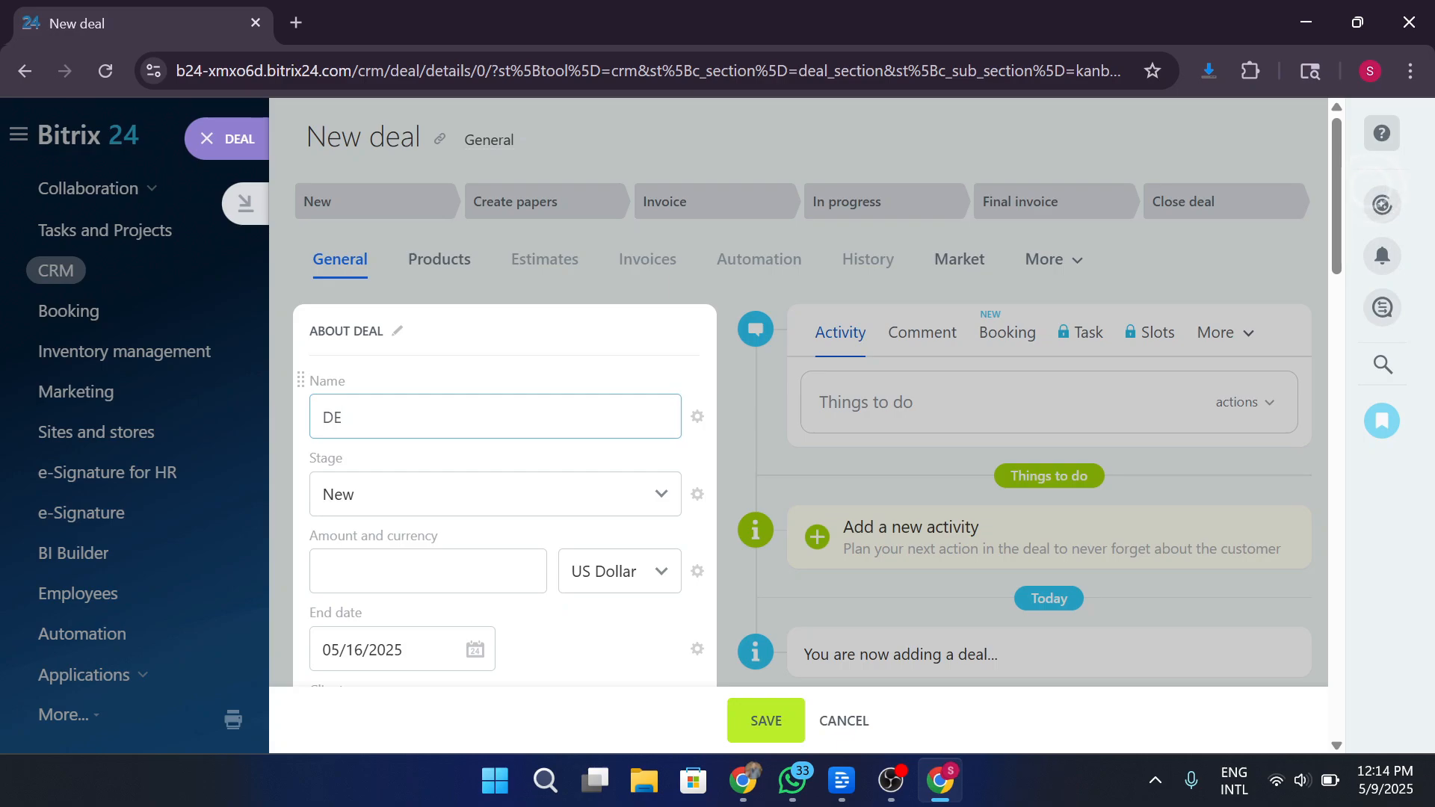
text(AL 1)
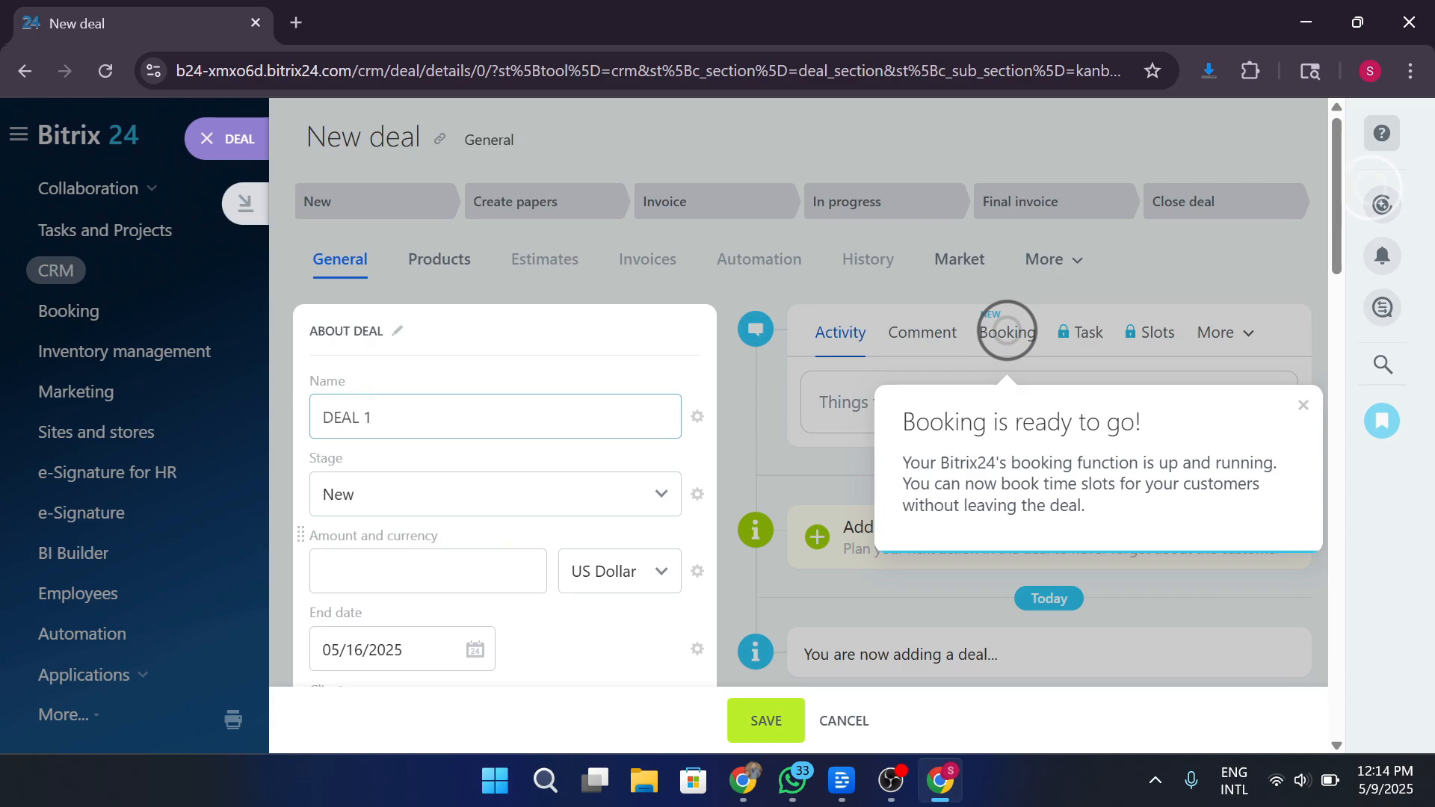
click(428, 571)
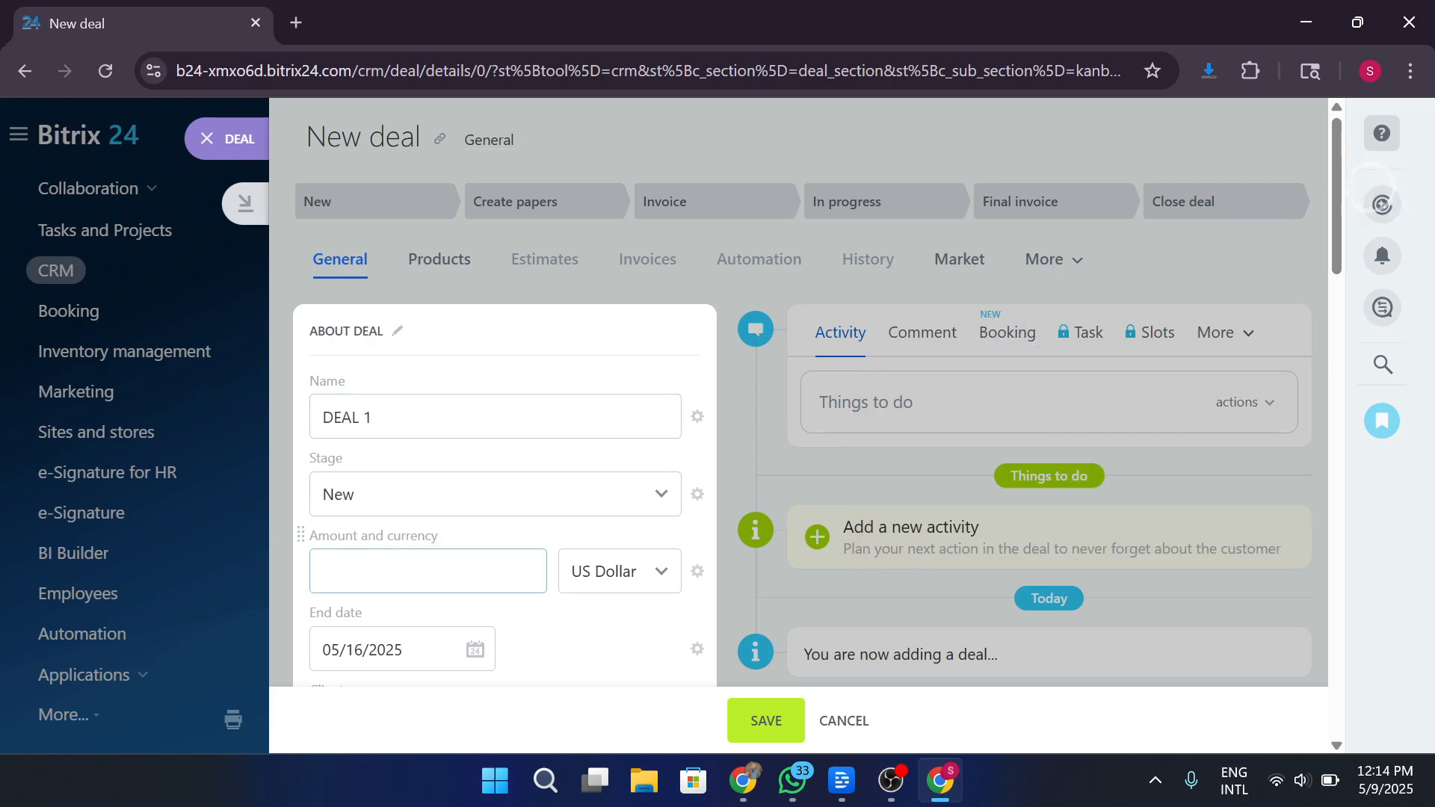
text(25,000)
scroll(449, 590, down, 5)
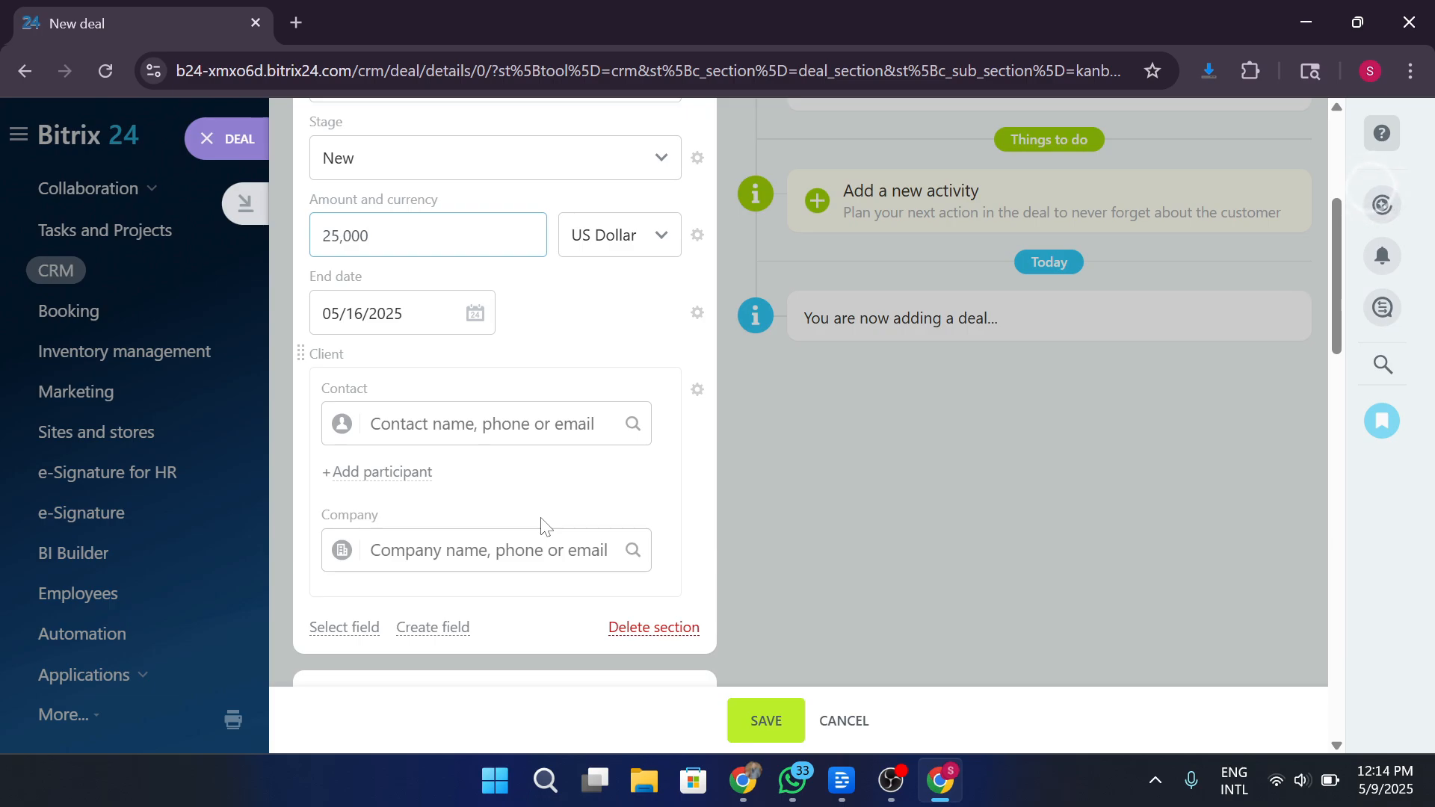
click(371, 424)
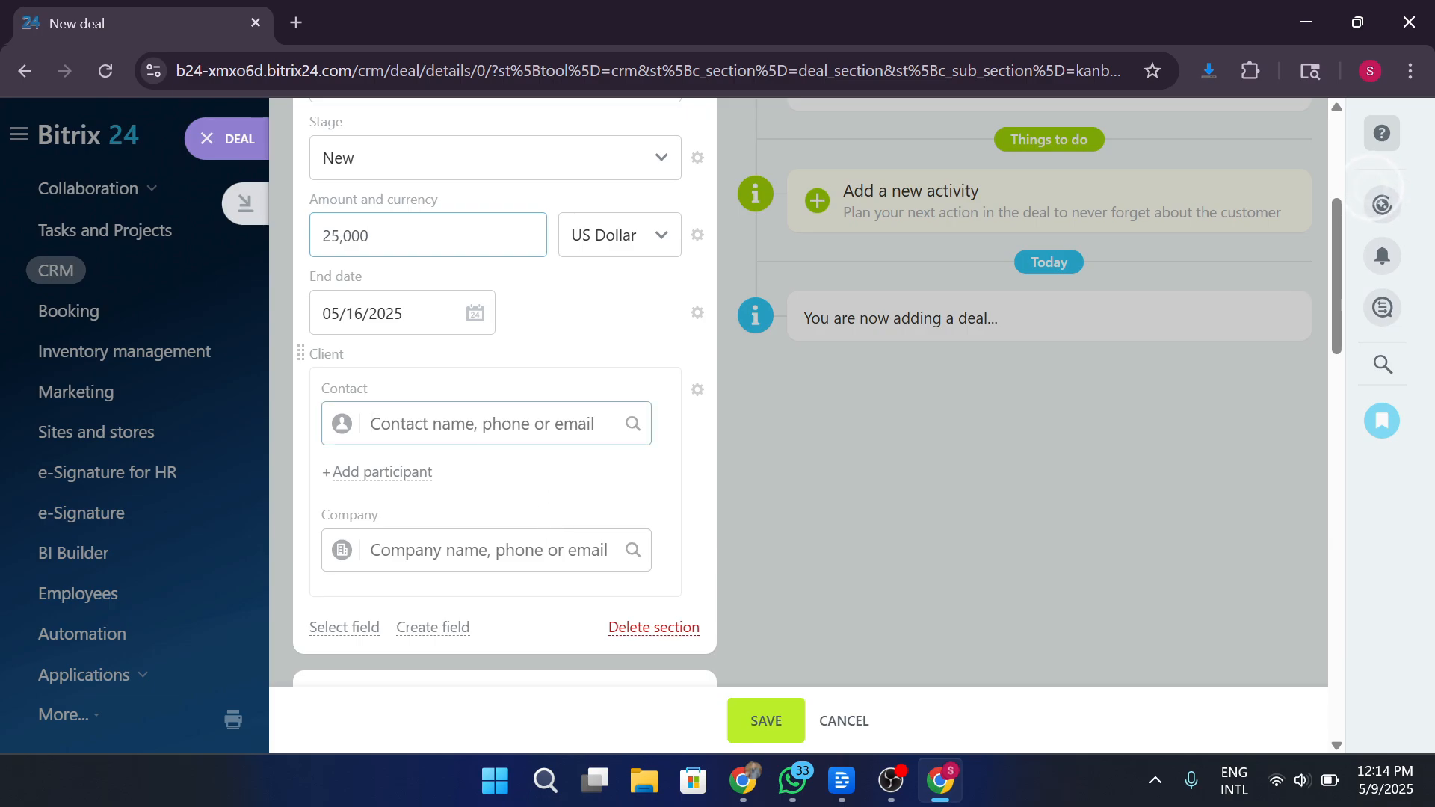
scroll(543, 438, down, 3)
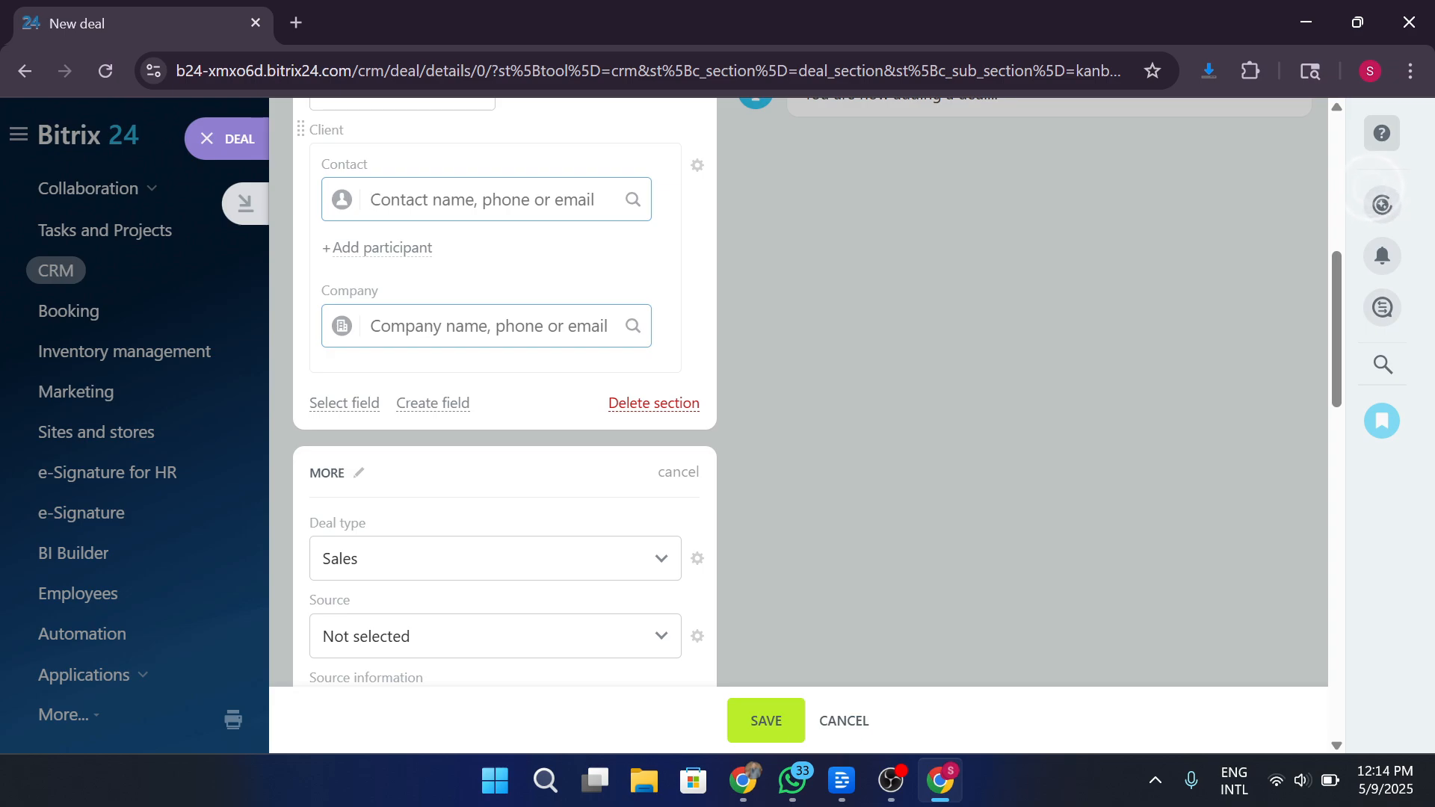
click(486, 326)
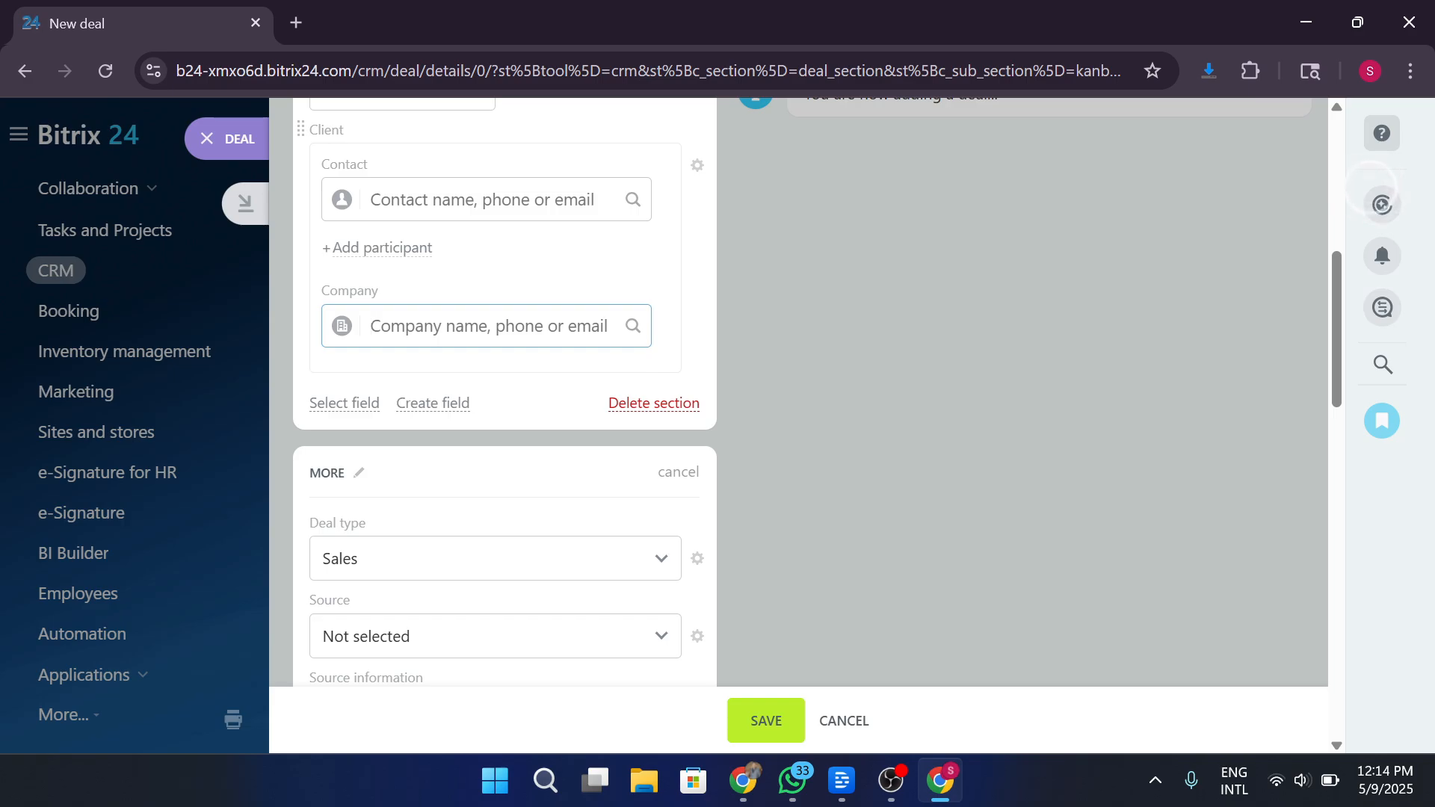
scroll(519, 372, down, 7)
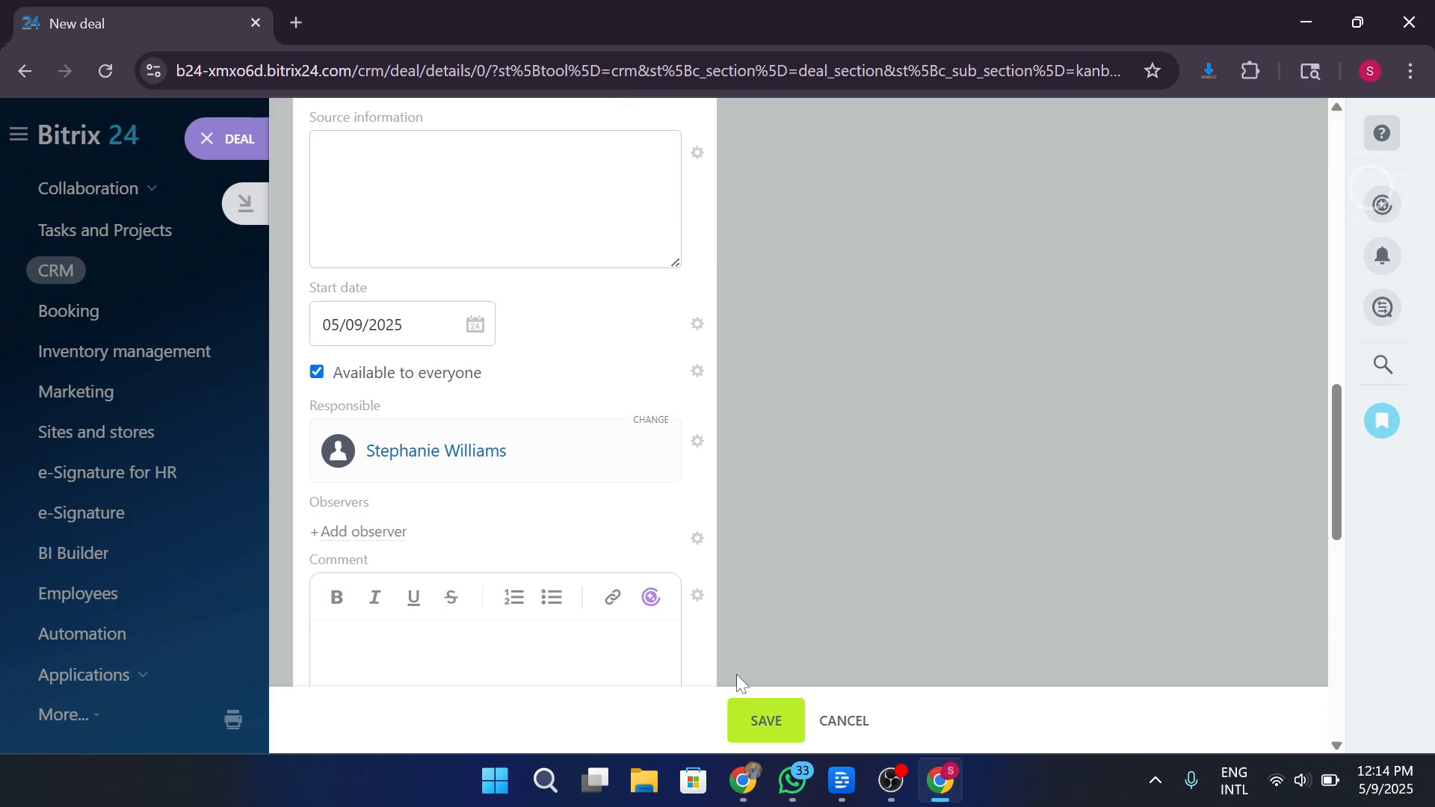
click(772, 722)
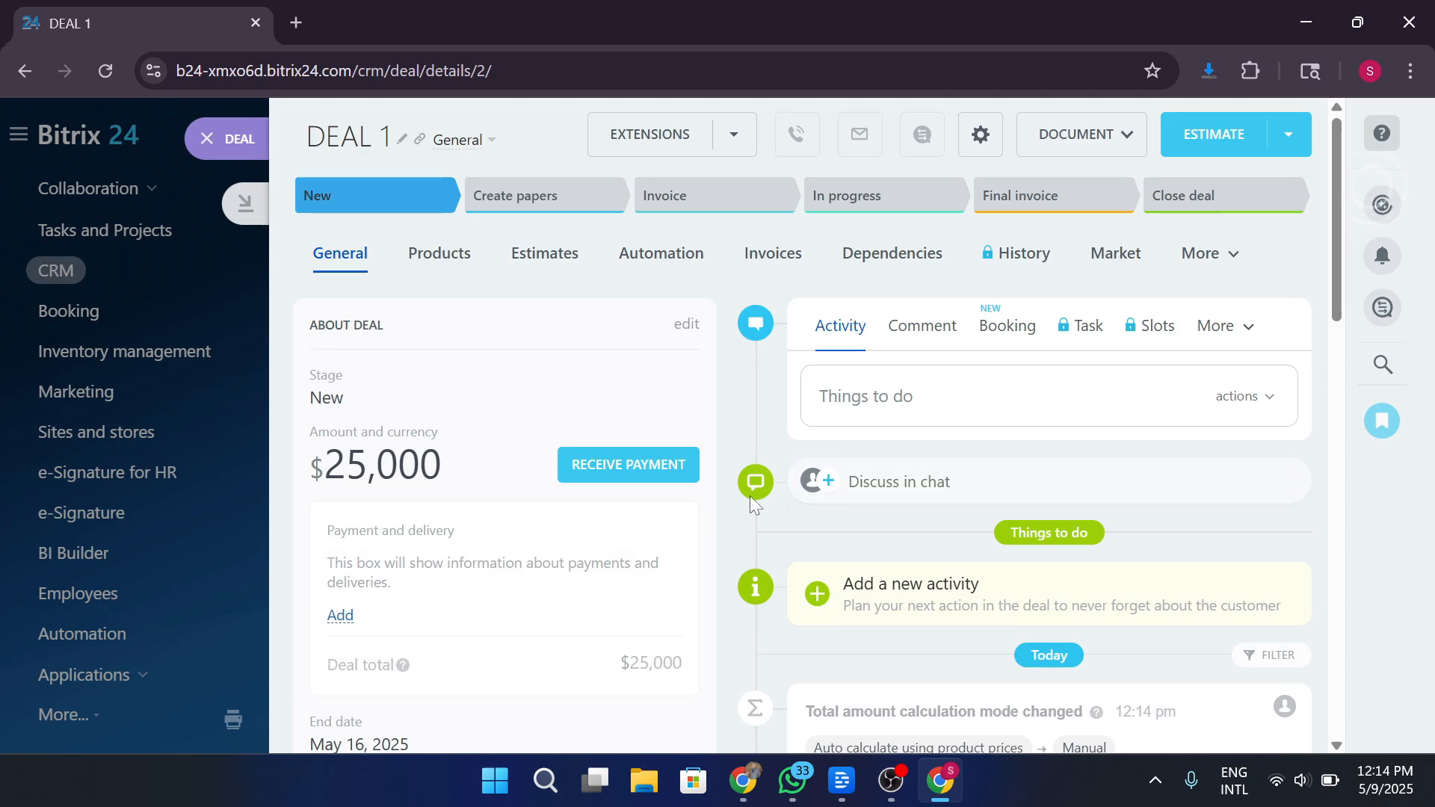
Dismiss the 'New universal activity' hint and scroll DEAL 1's page down to its empty Products section.
click(1300, 468)
scroll(805, 442, down, 10)
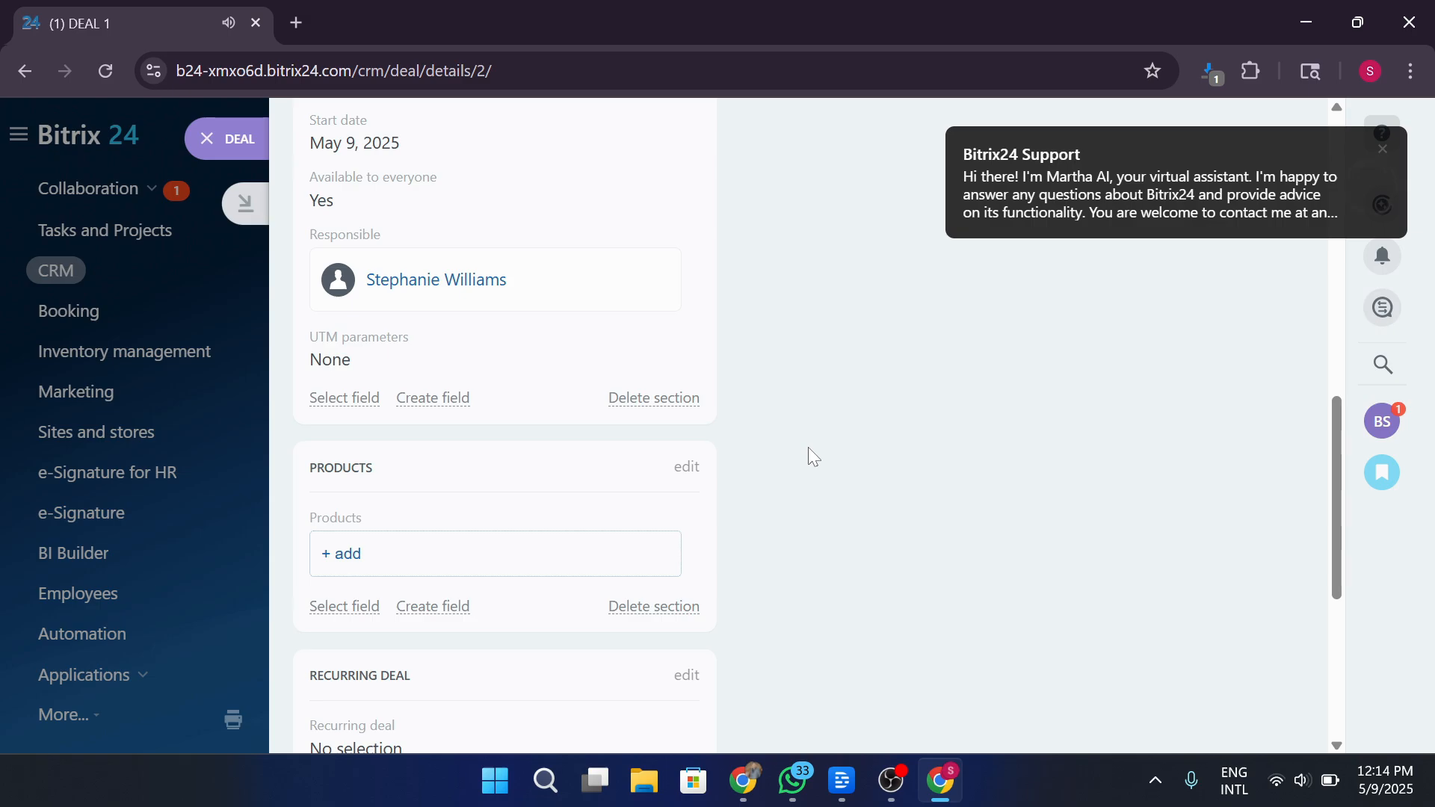
scroll(809, 447, down, 5)
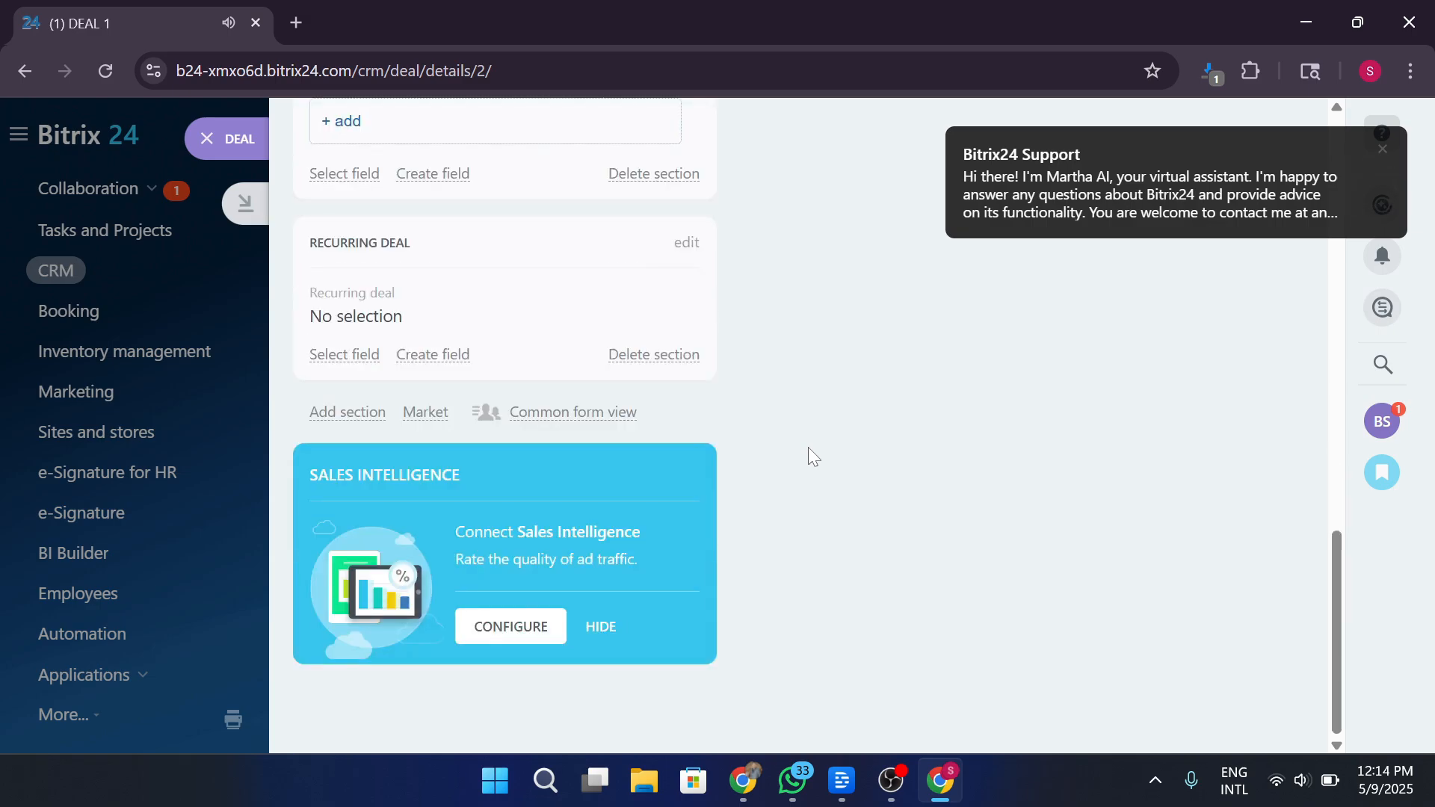
scroll(809, 447, up, 3)
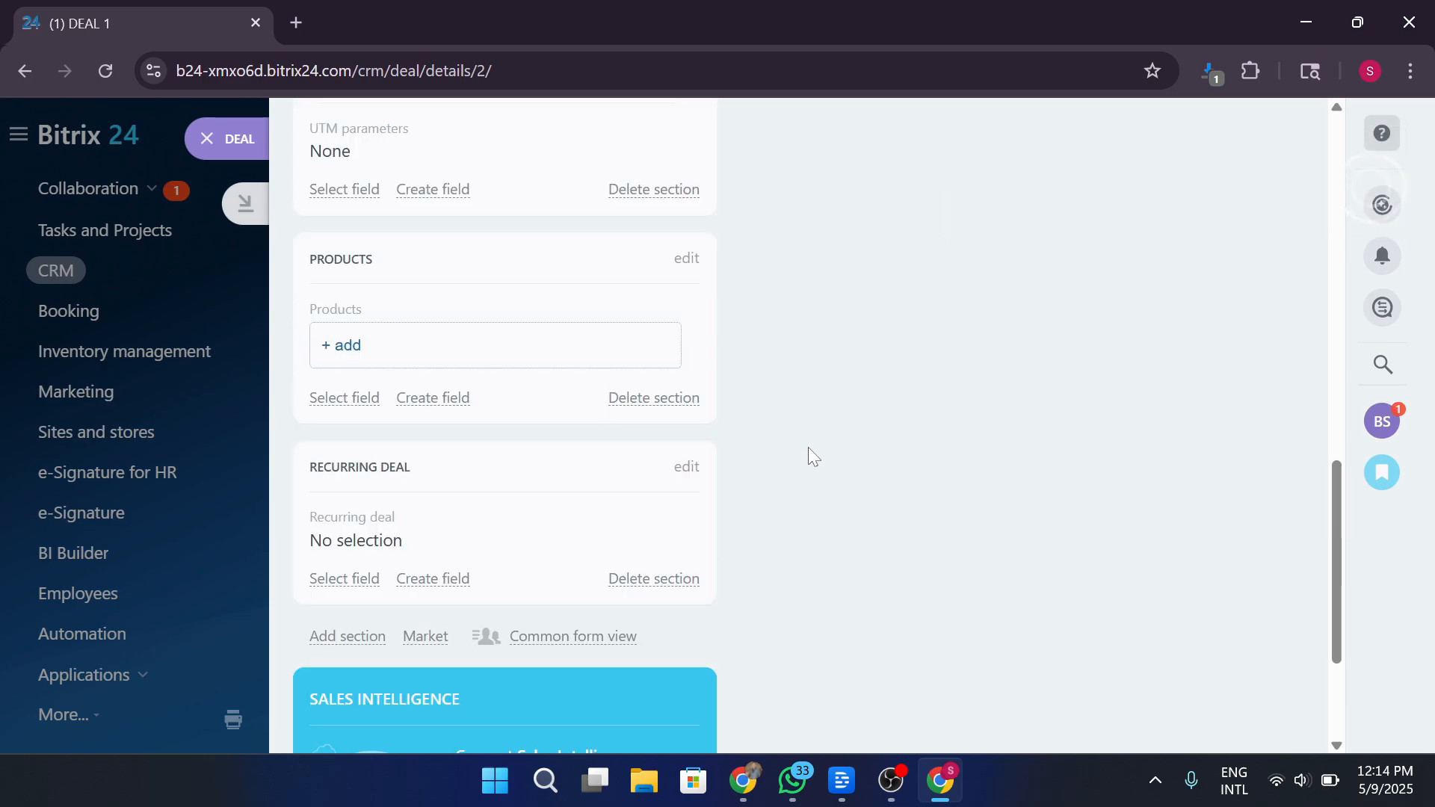
Add a product named 'test' priced at 100 to Deal 1.
click(495, 360)
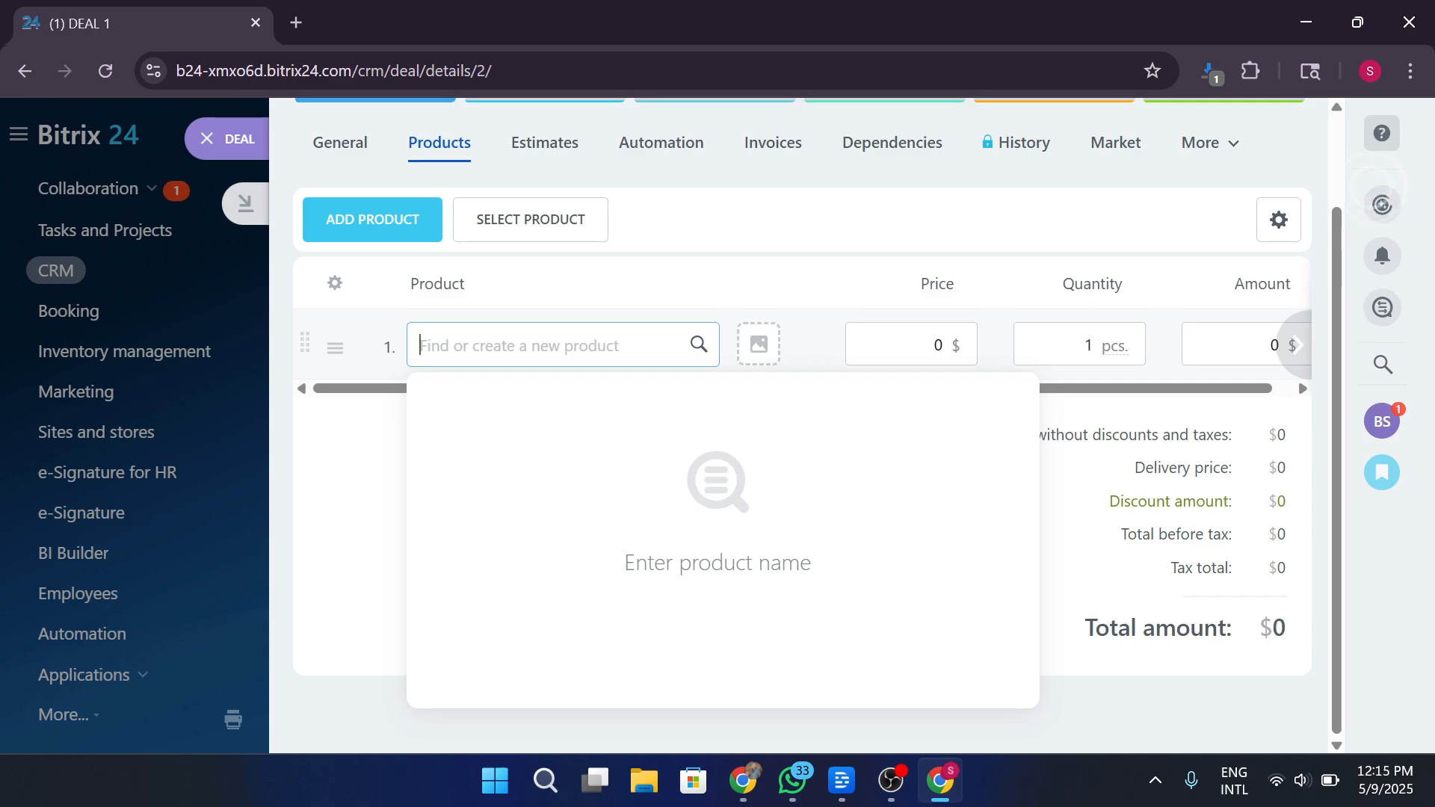
text(test)
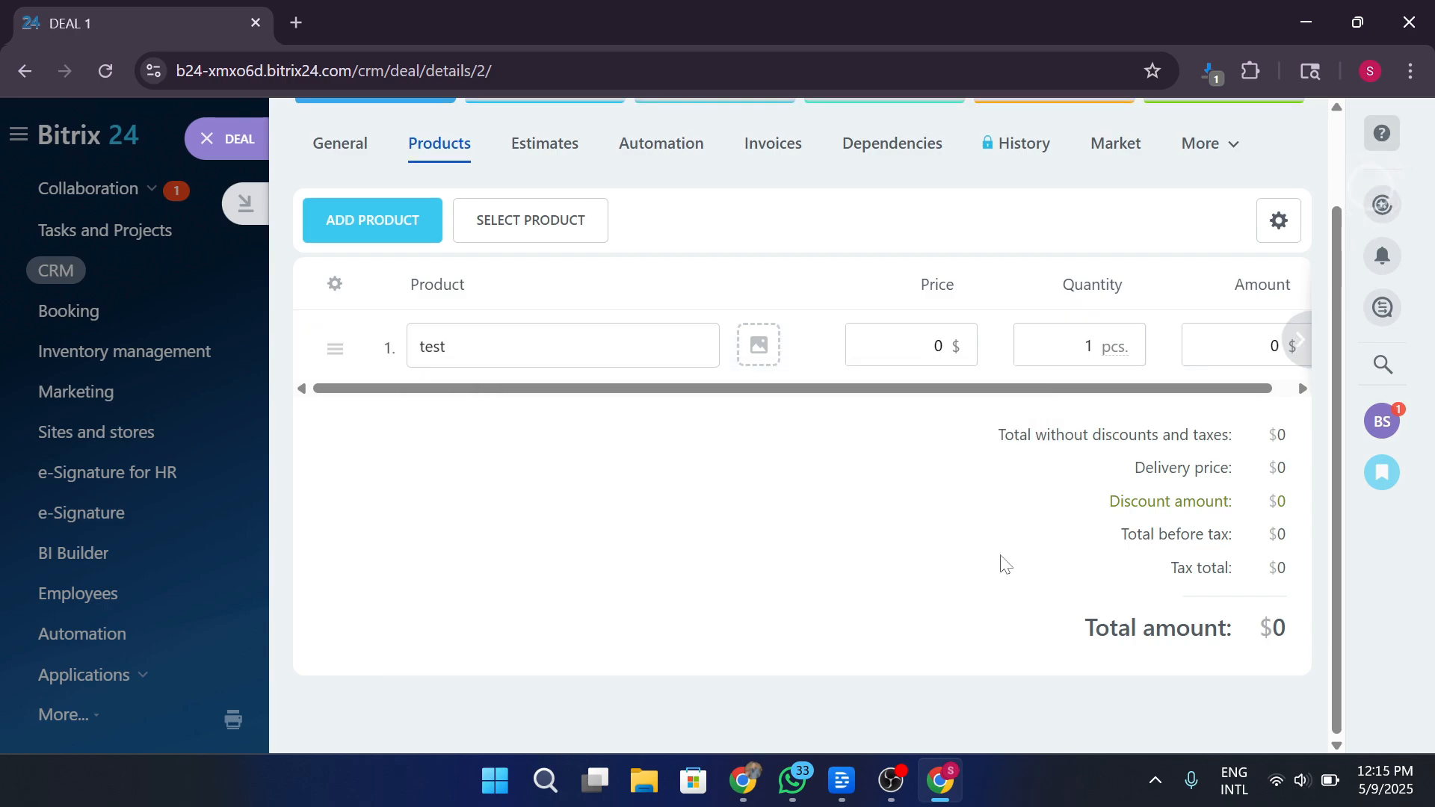
click(960, 362)
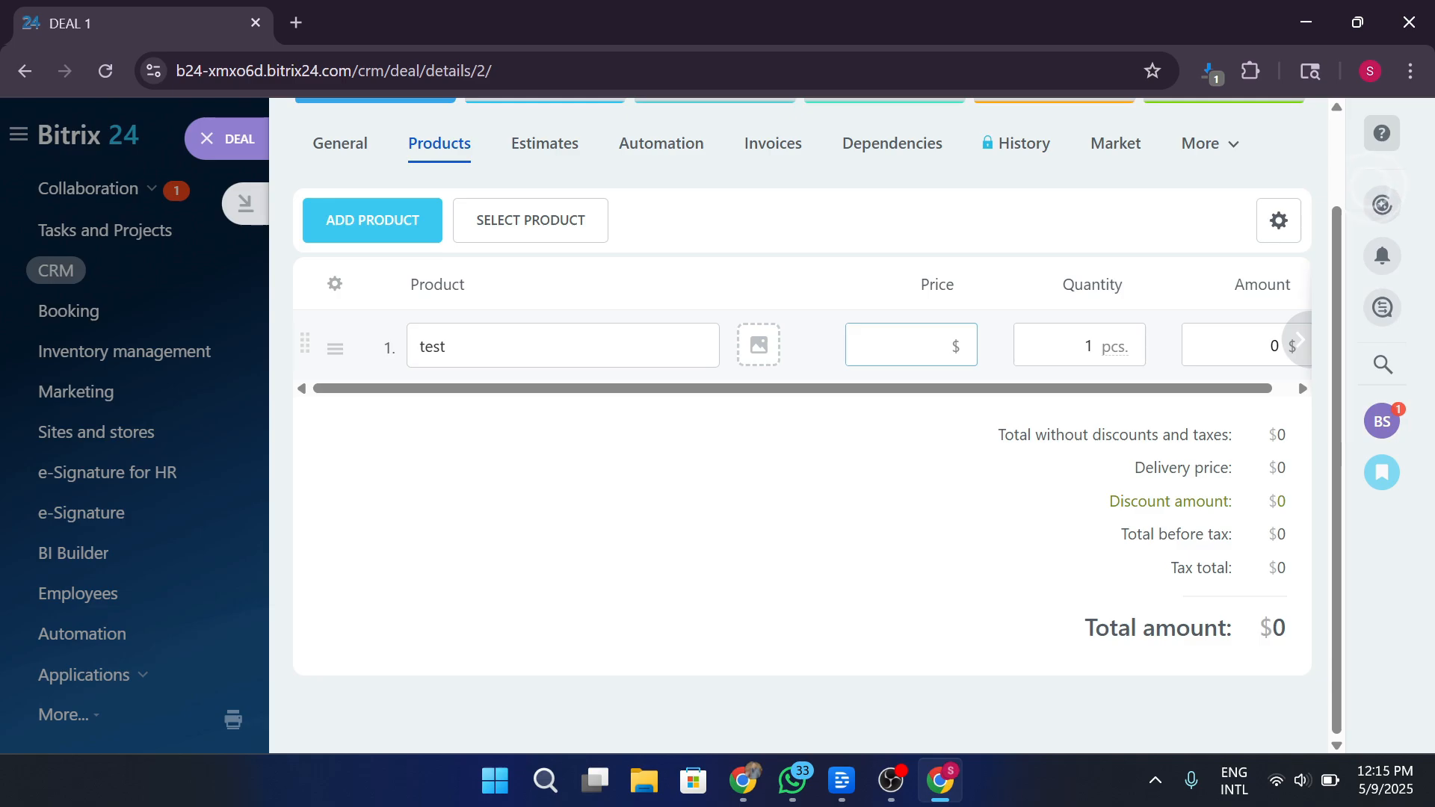
text(100)
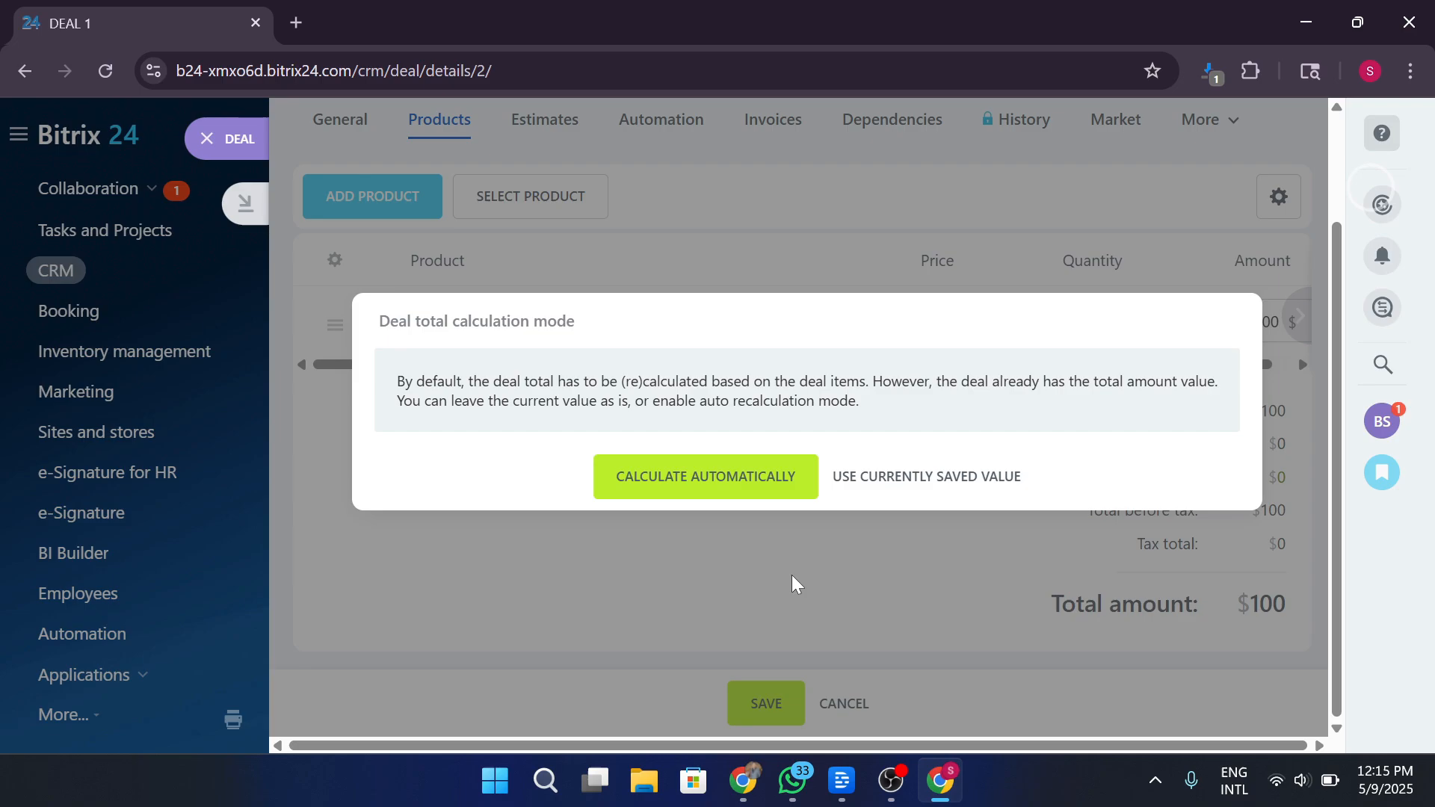
Make the deal amount calculate automatically from products, save, and go back to General.
click(749, 490)
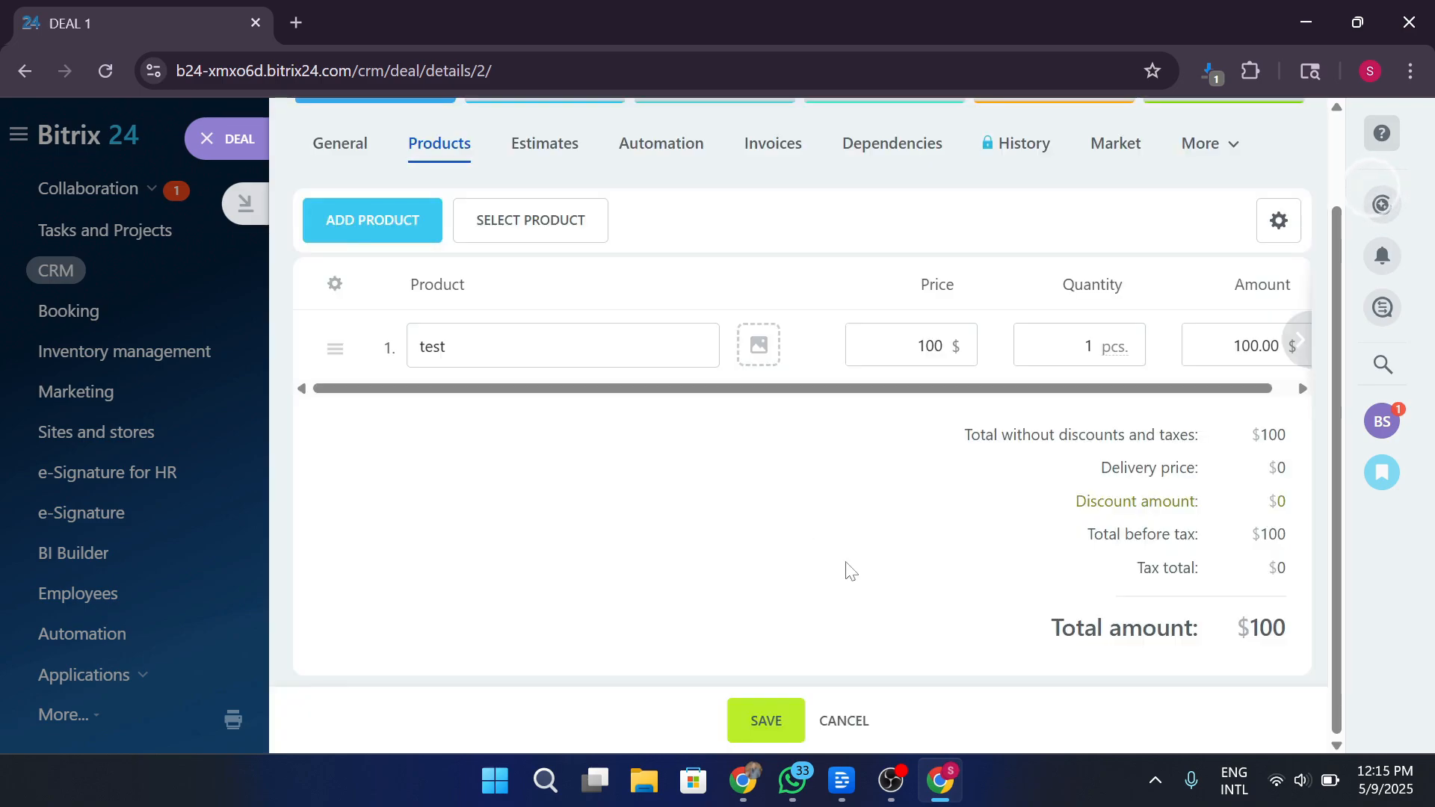
click(766, 720)
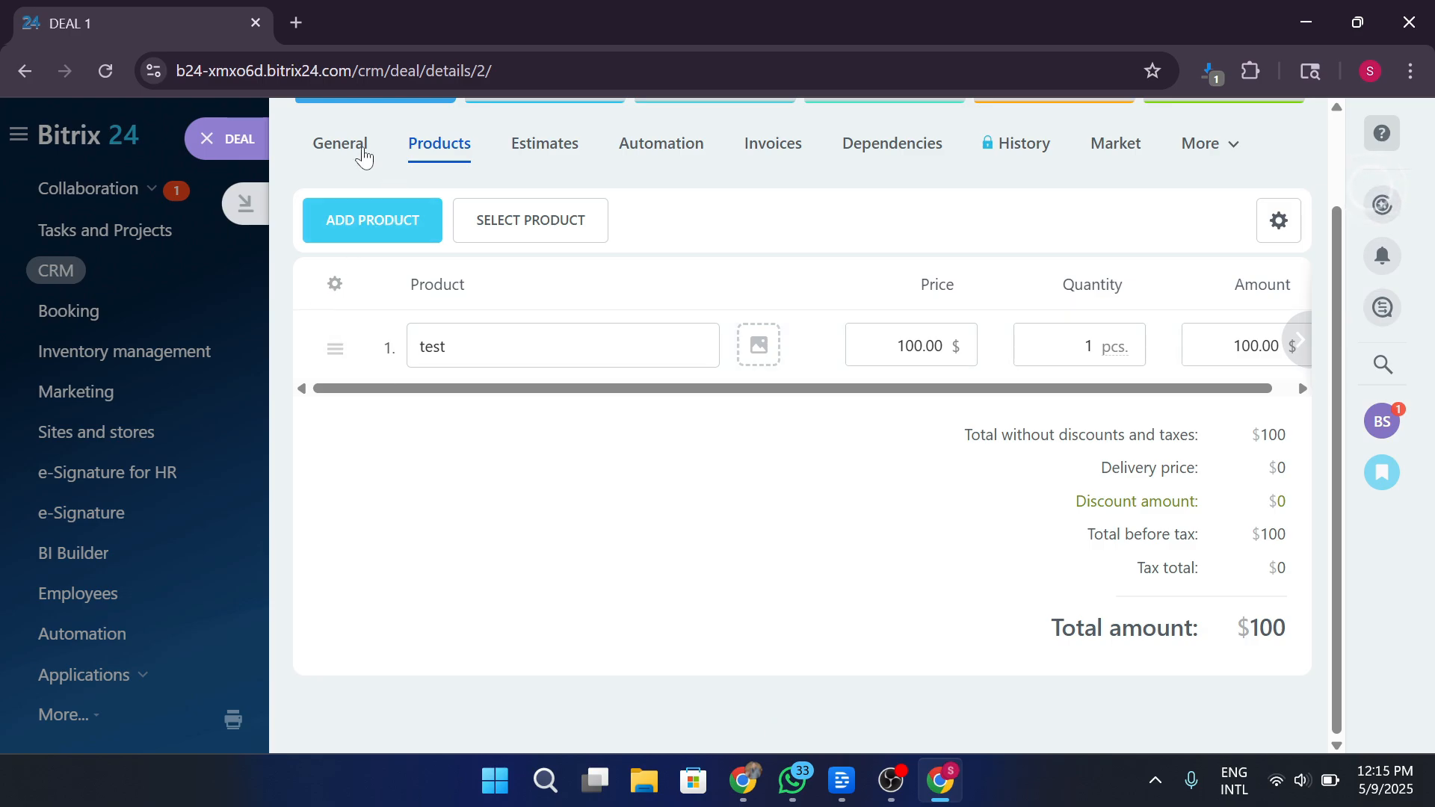
click(354, 149)
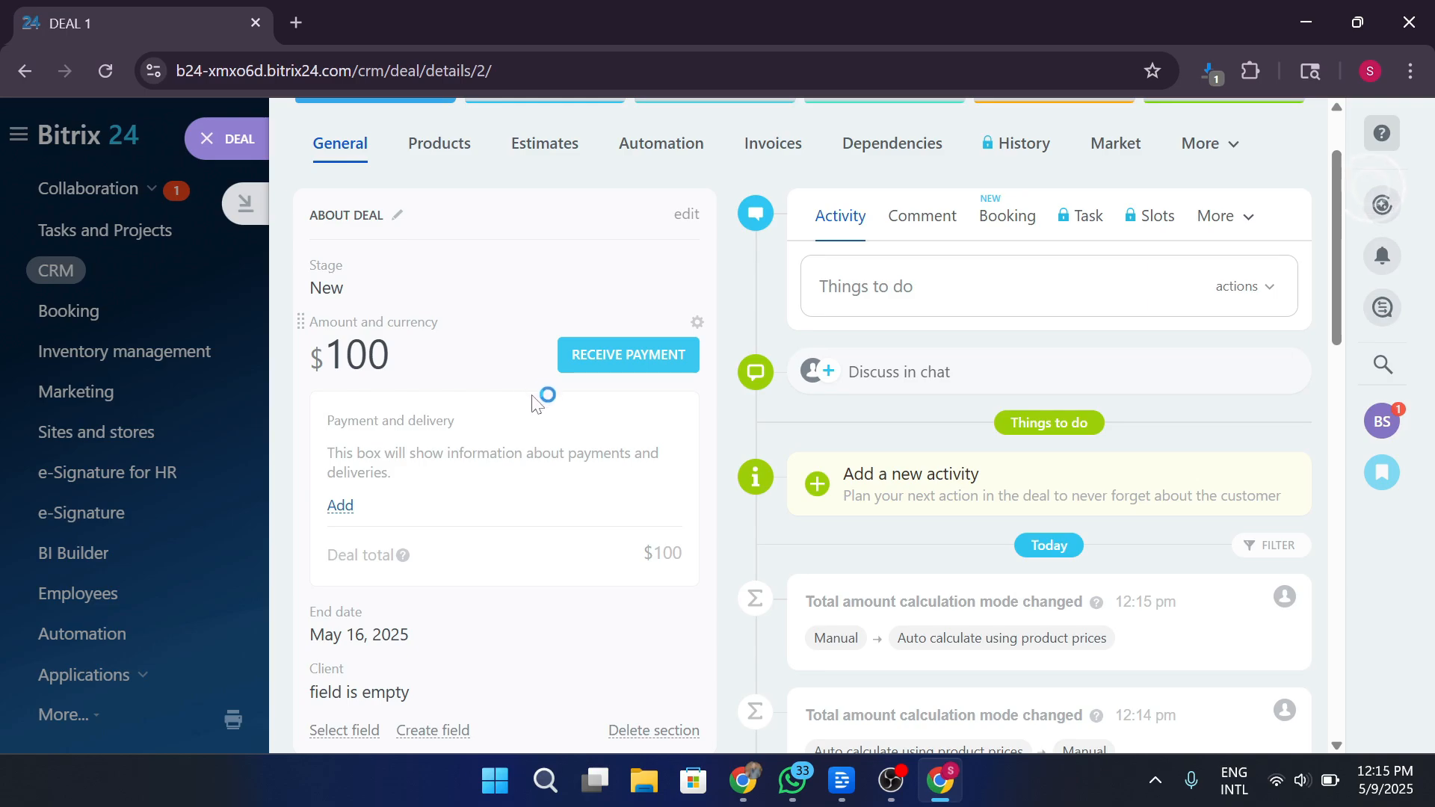
Scroll Deal 1's General tab to its $100 'test' product, then return to Products.
scroll(583, 486, down, 2)
scroll(585, 490, down, 10)
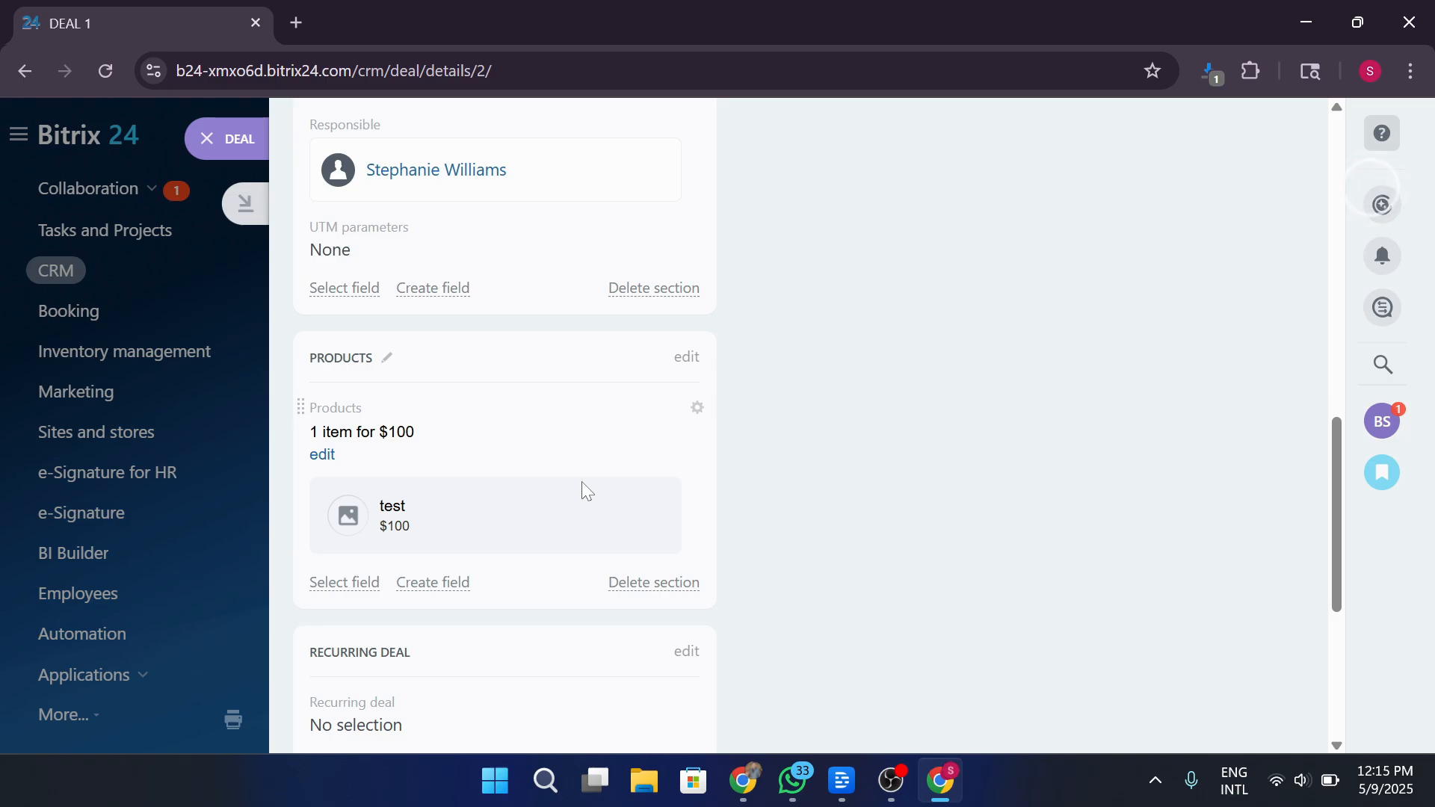
scroll(582, 484, down, 2)
scroll(587, 491, down, 2)
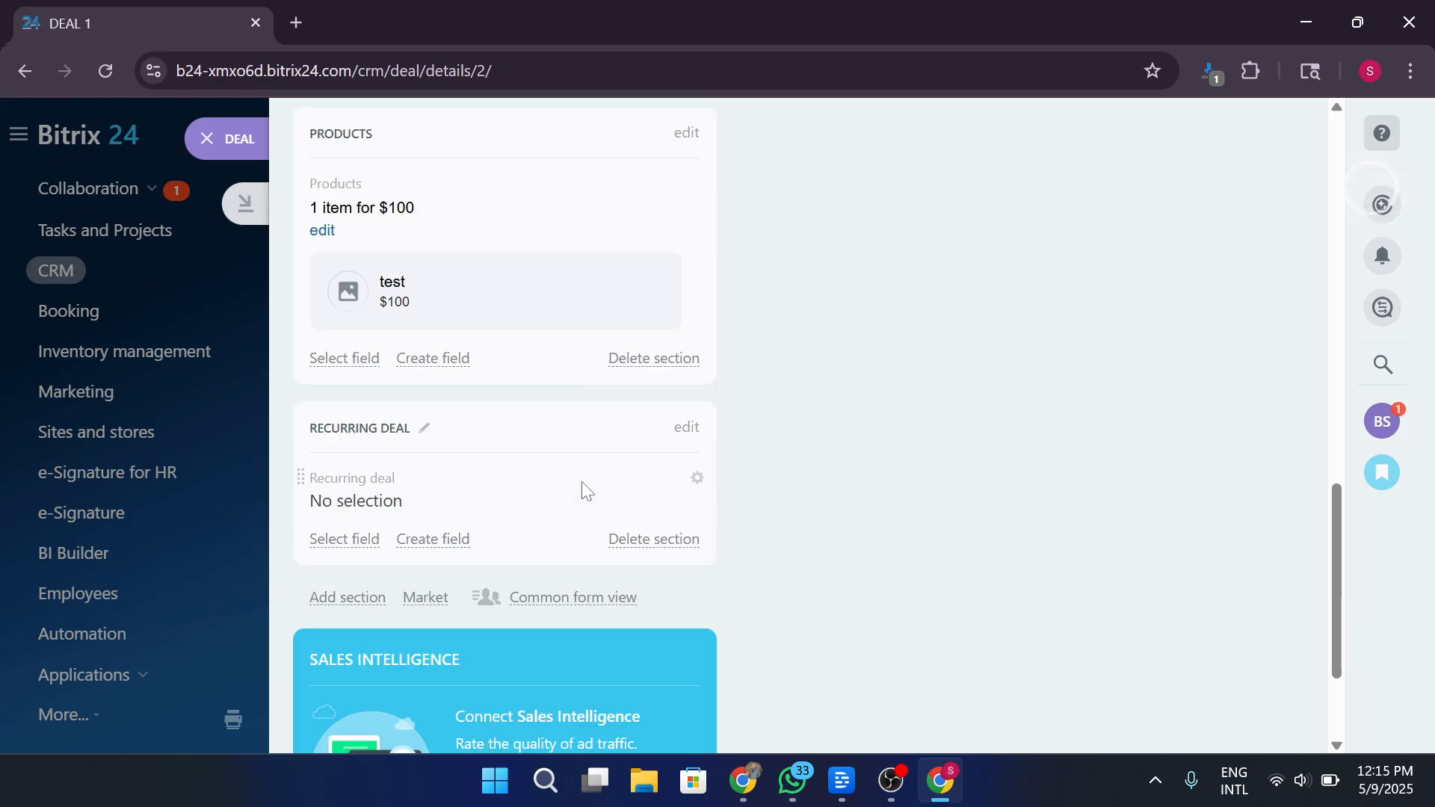
scroll(583, 483, up, 12)
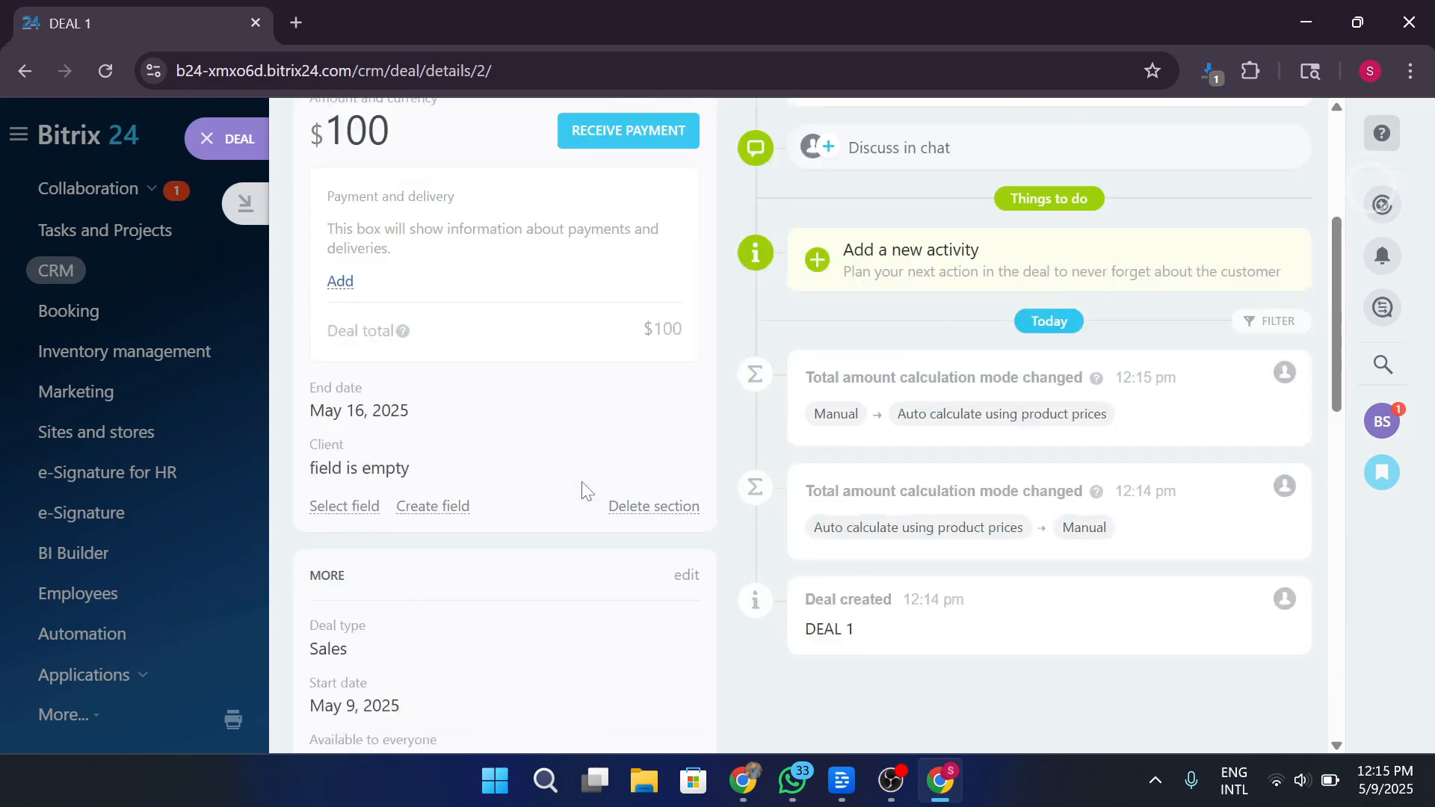
scroll(582, 491, up, 5)
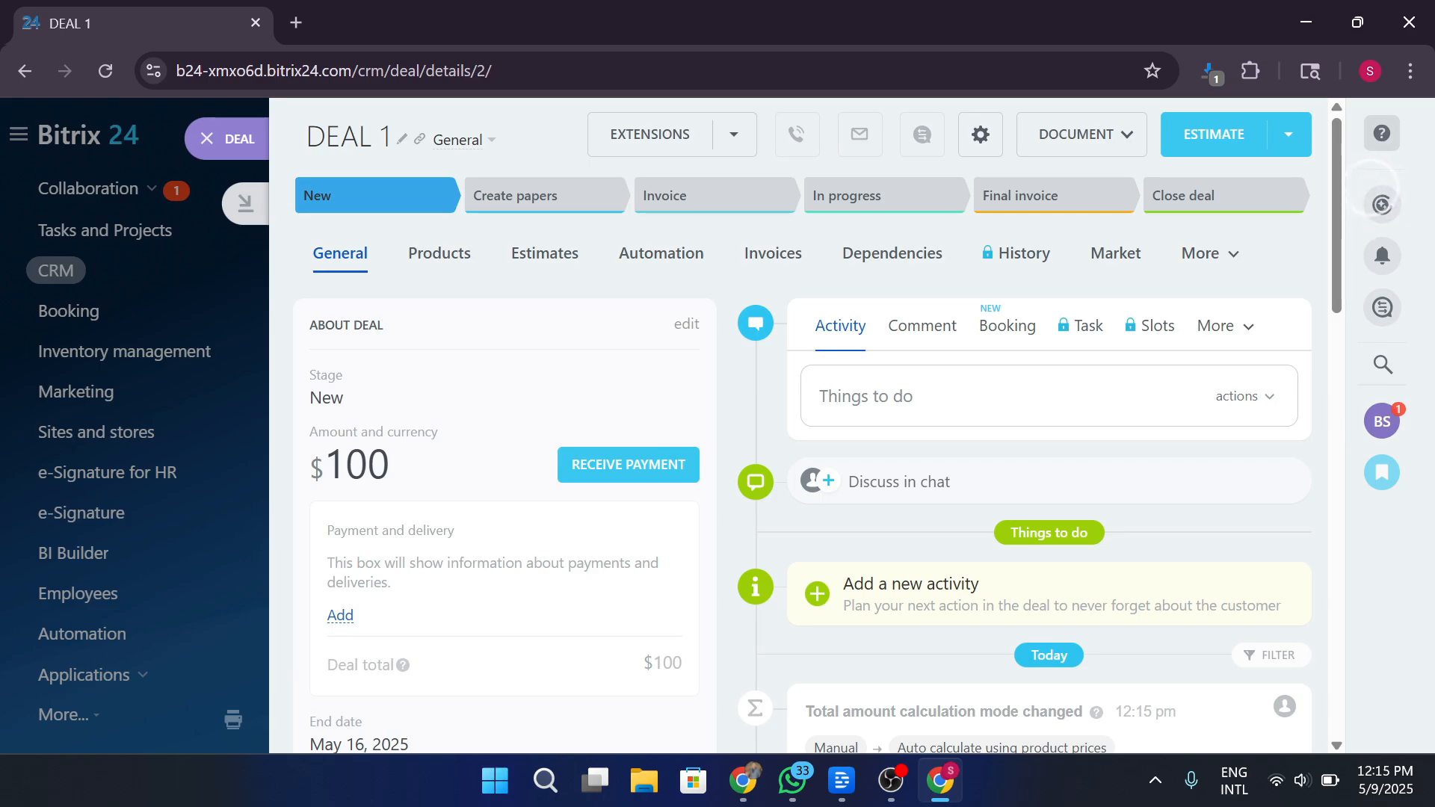
click(447, 270)
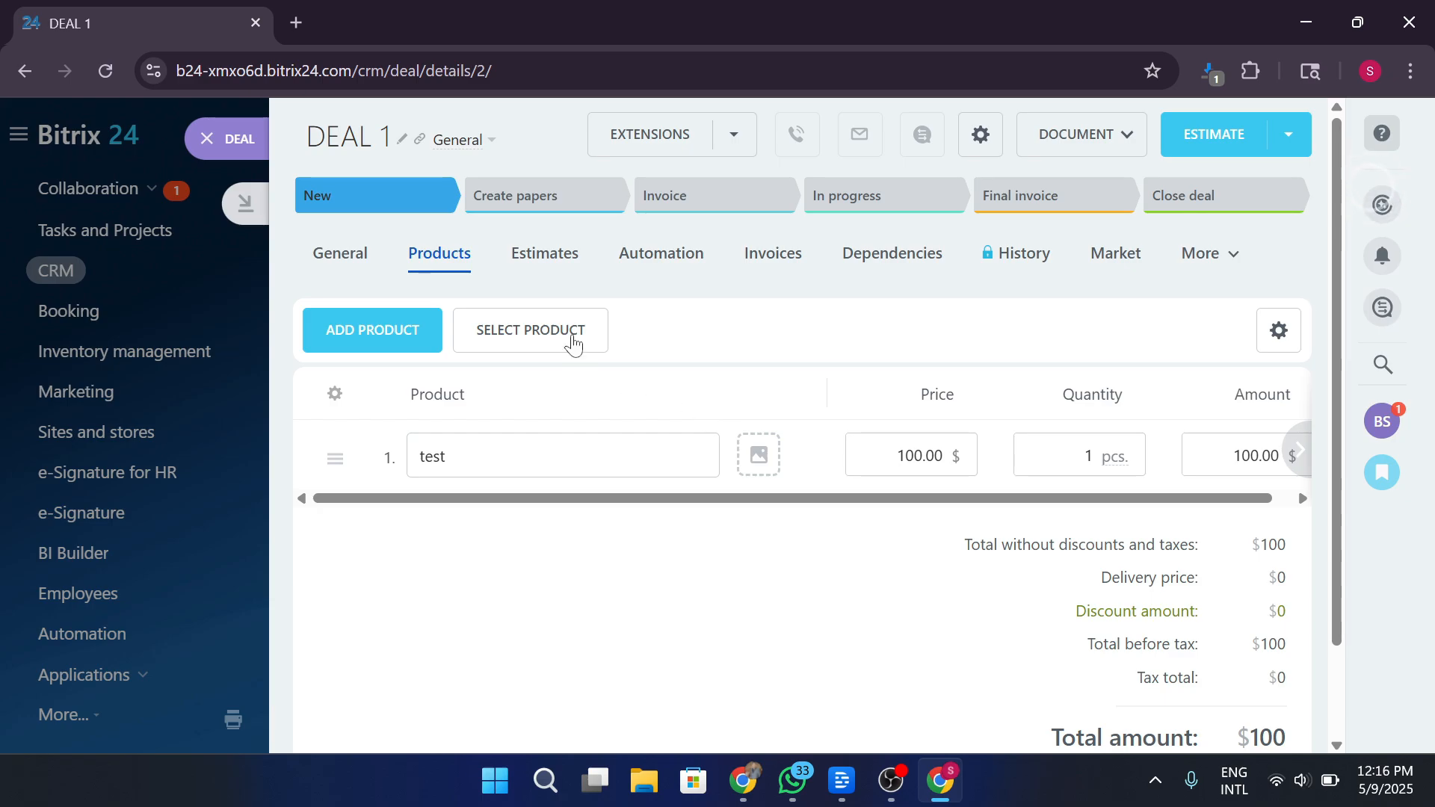
Create a new $100 estimate from Deal 1's Estimates tab, dismiss the upgrade offer, then open Automation.
click(554, 268)
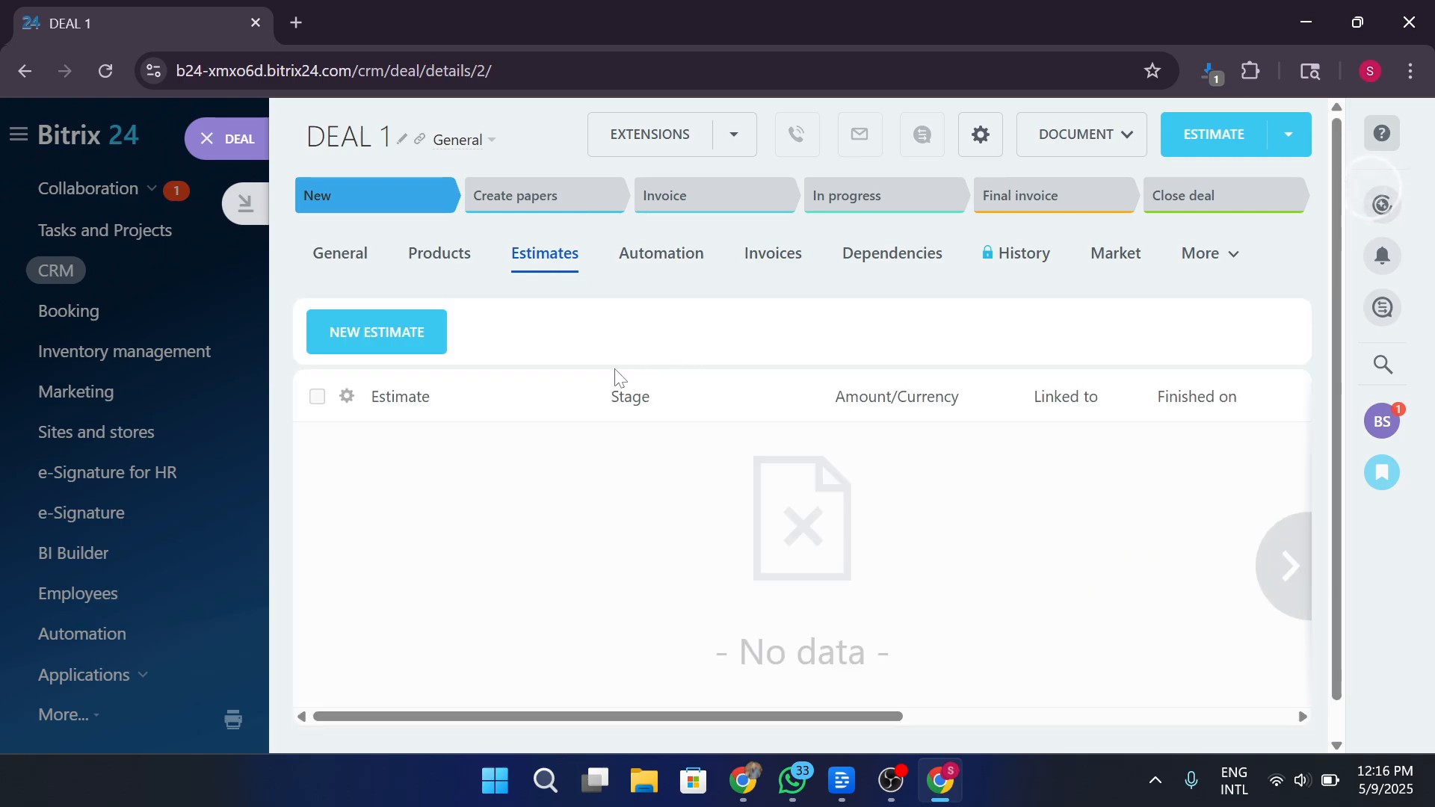
click(407, 320)
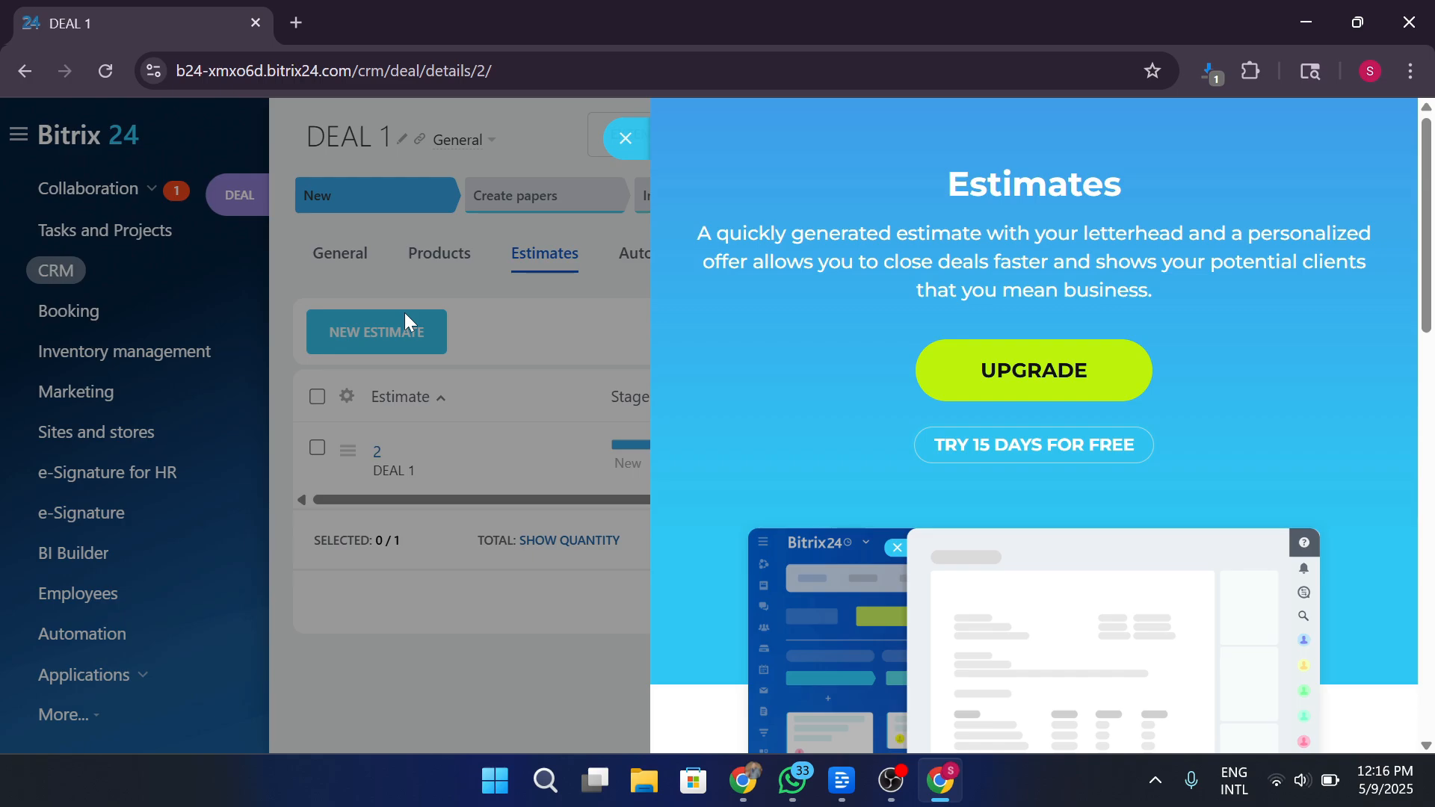
click(160, 585)
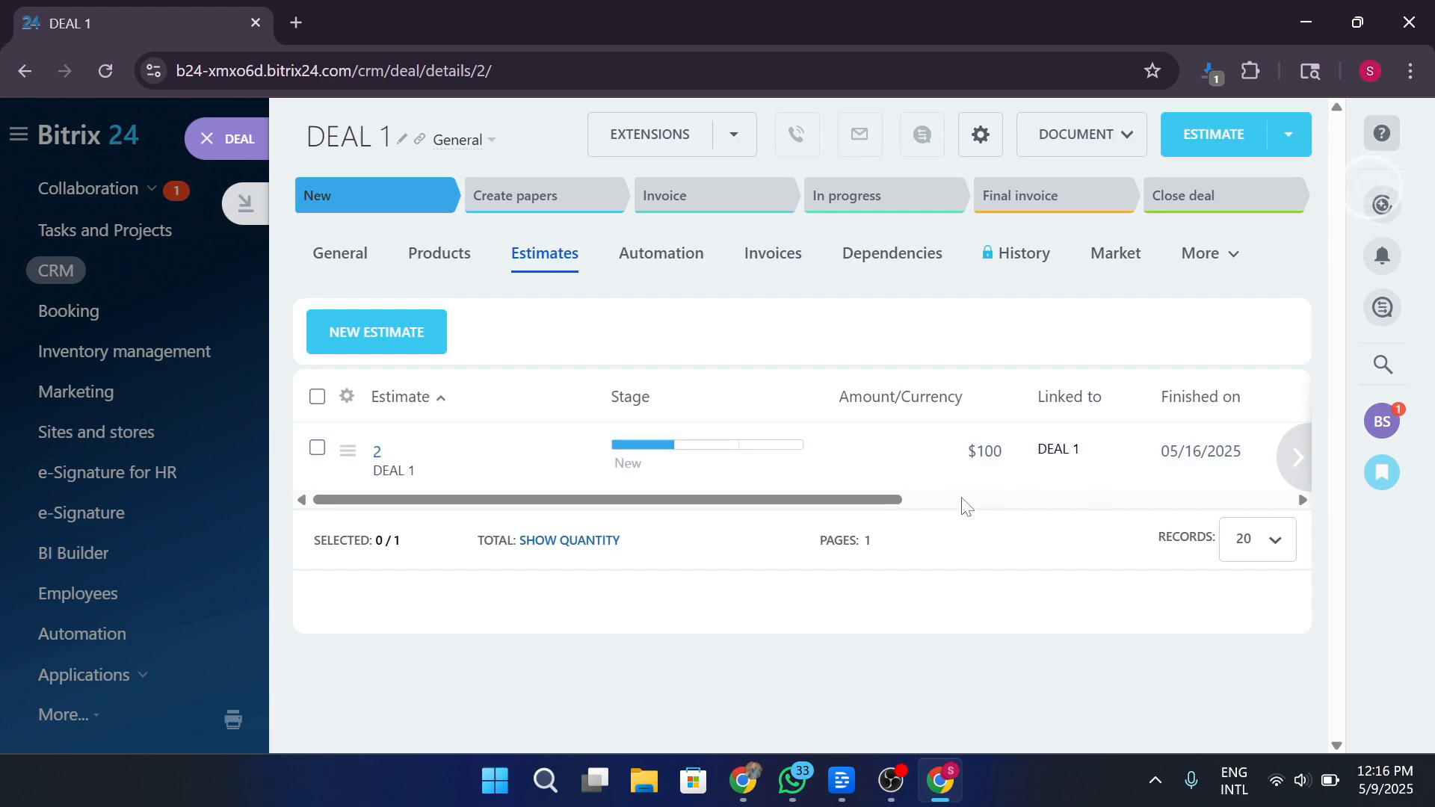
drag(901, 501, 1319, 497)
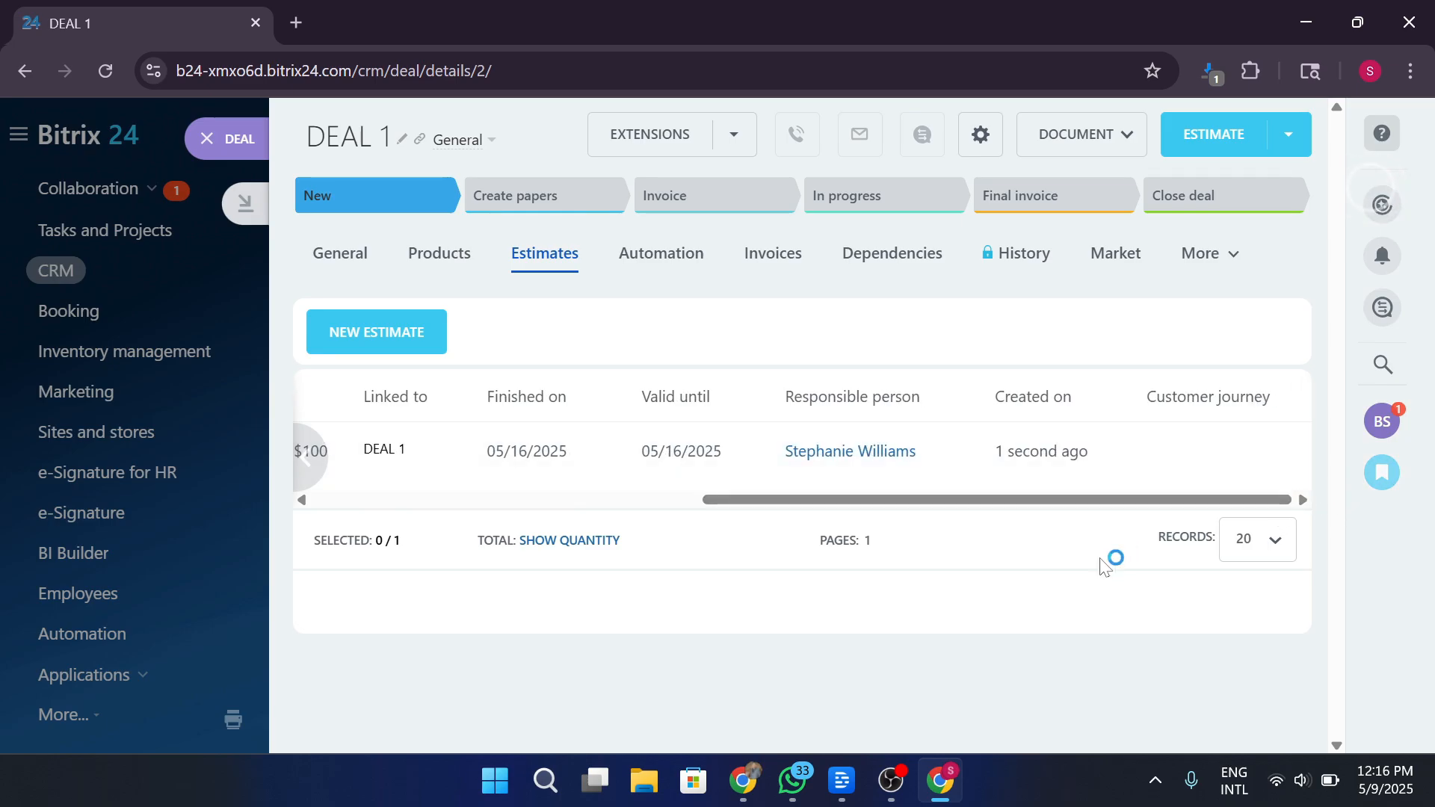
click(675, 250)
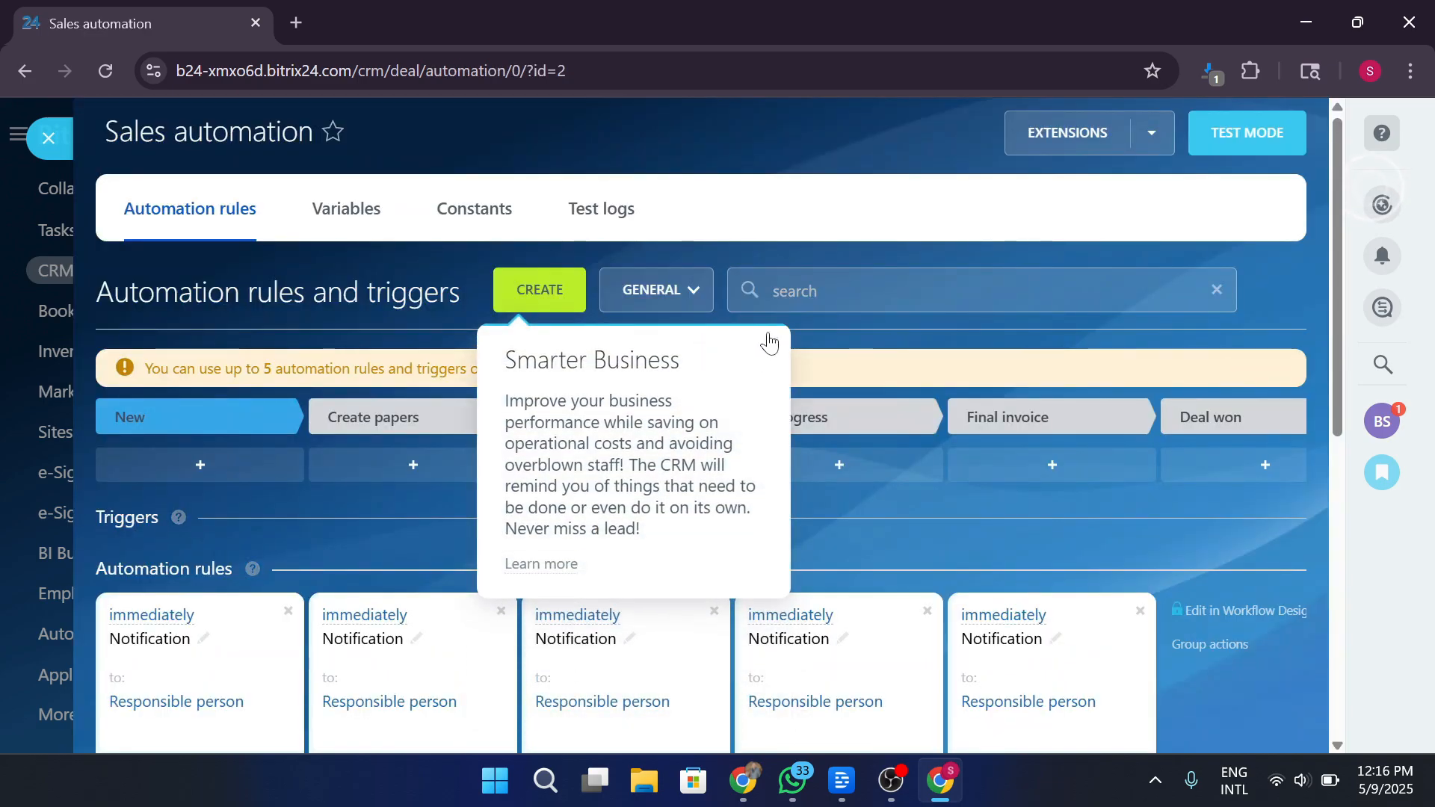
Dismiss the automation hint and start creating a rule for the New stage.
click(770, 338)
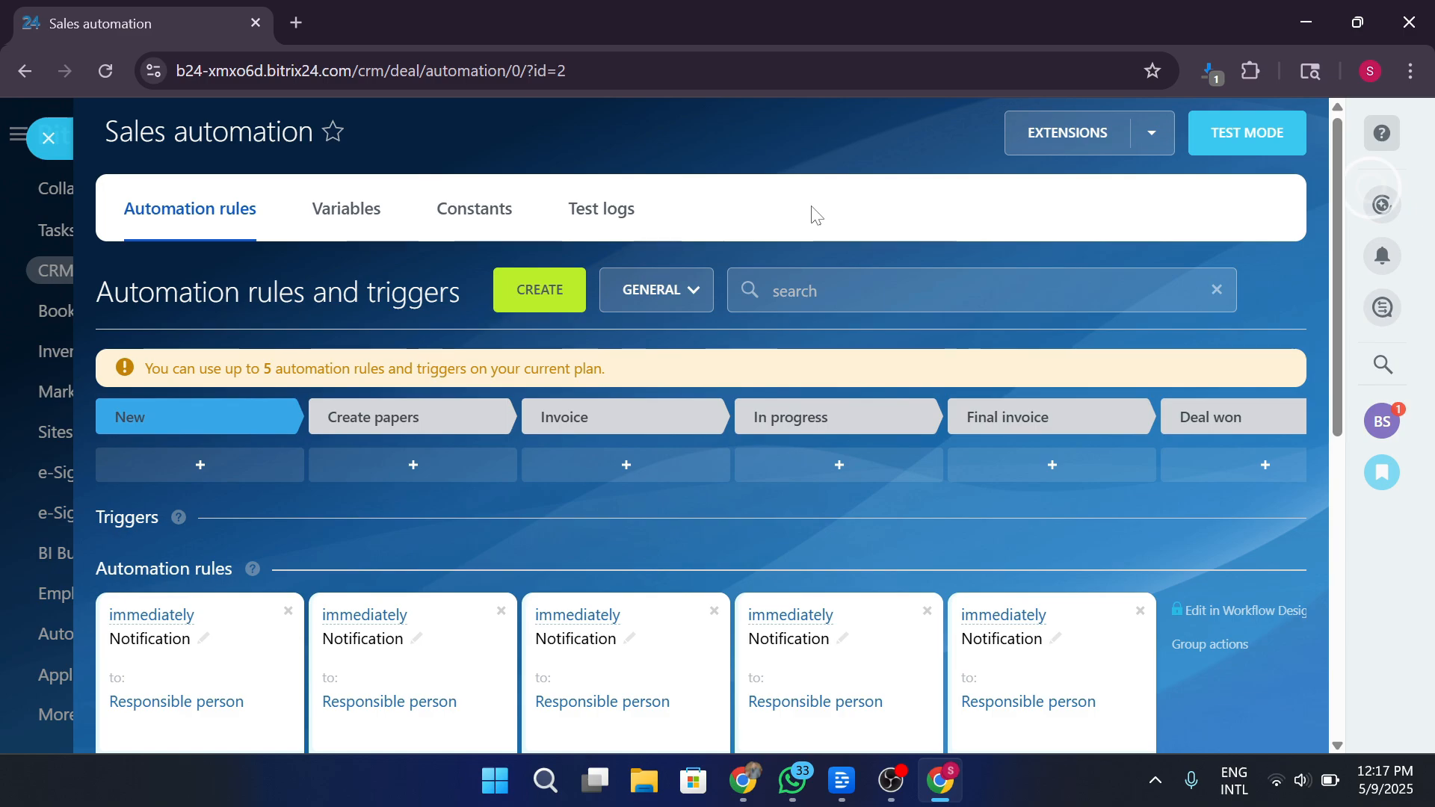
click(568, 308)
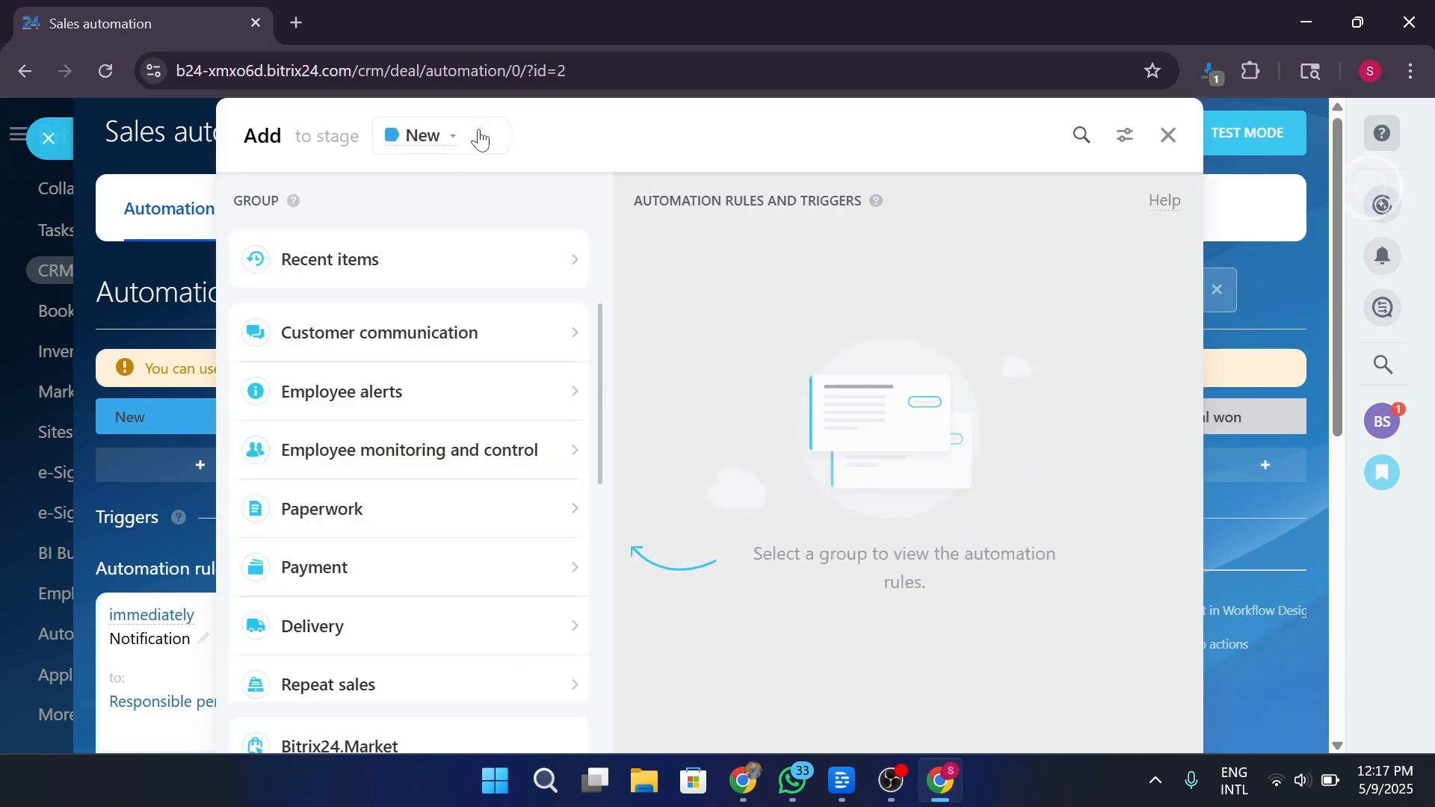
Keep the target stage as New and show the Payment group's rules and triggers.
click(447, 137)
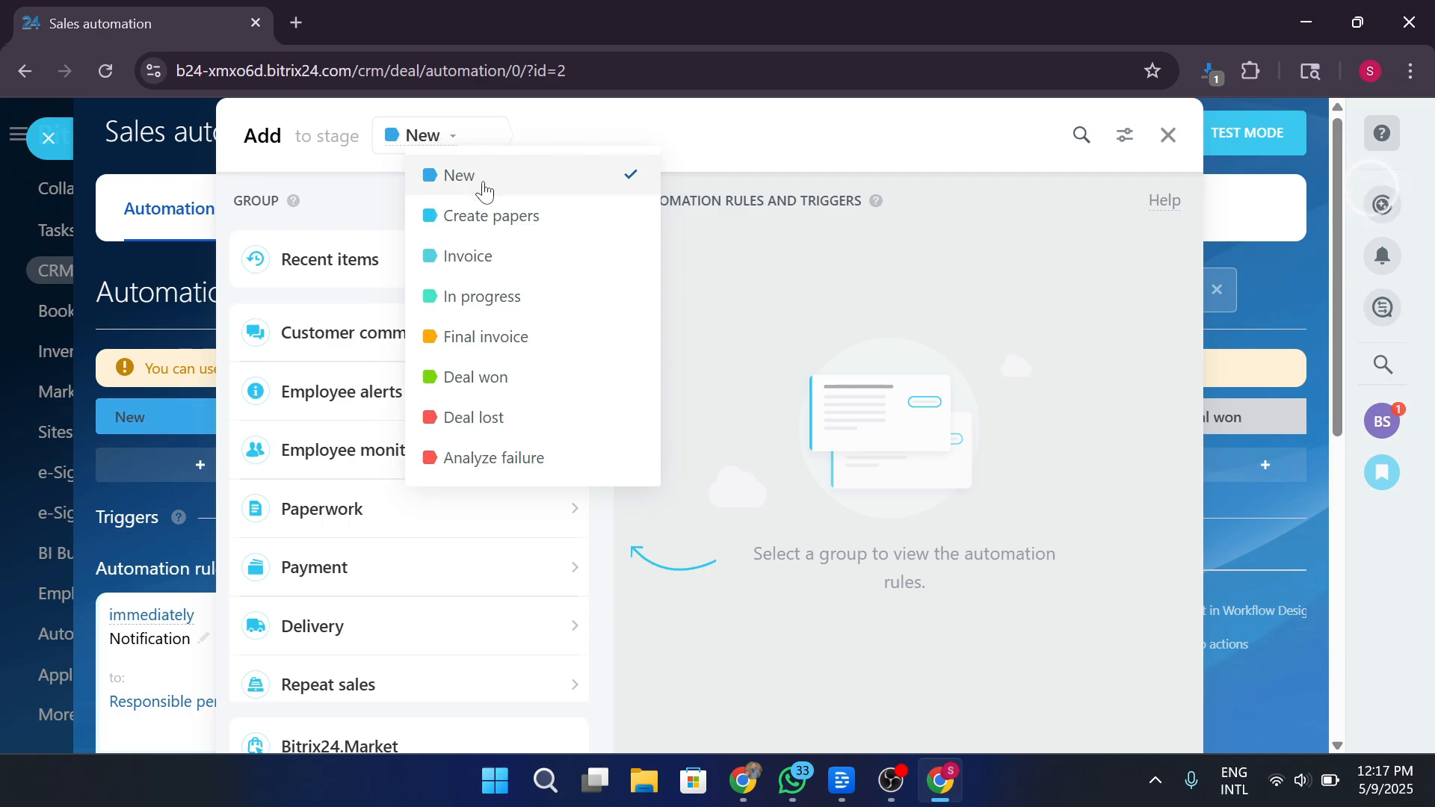
click(376, 206)
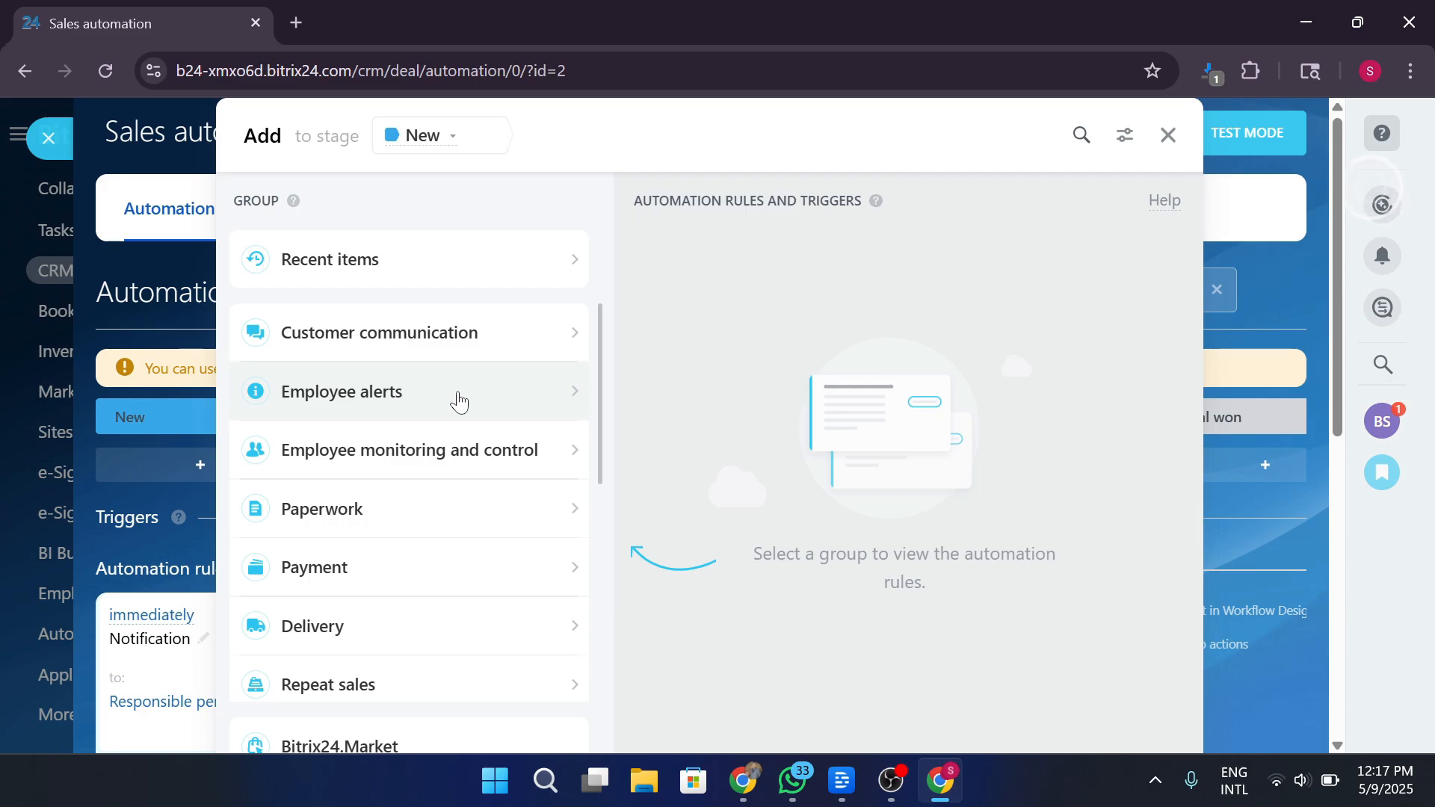
scroll(541, 403, down, 5)
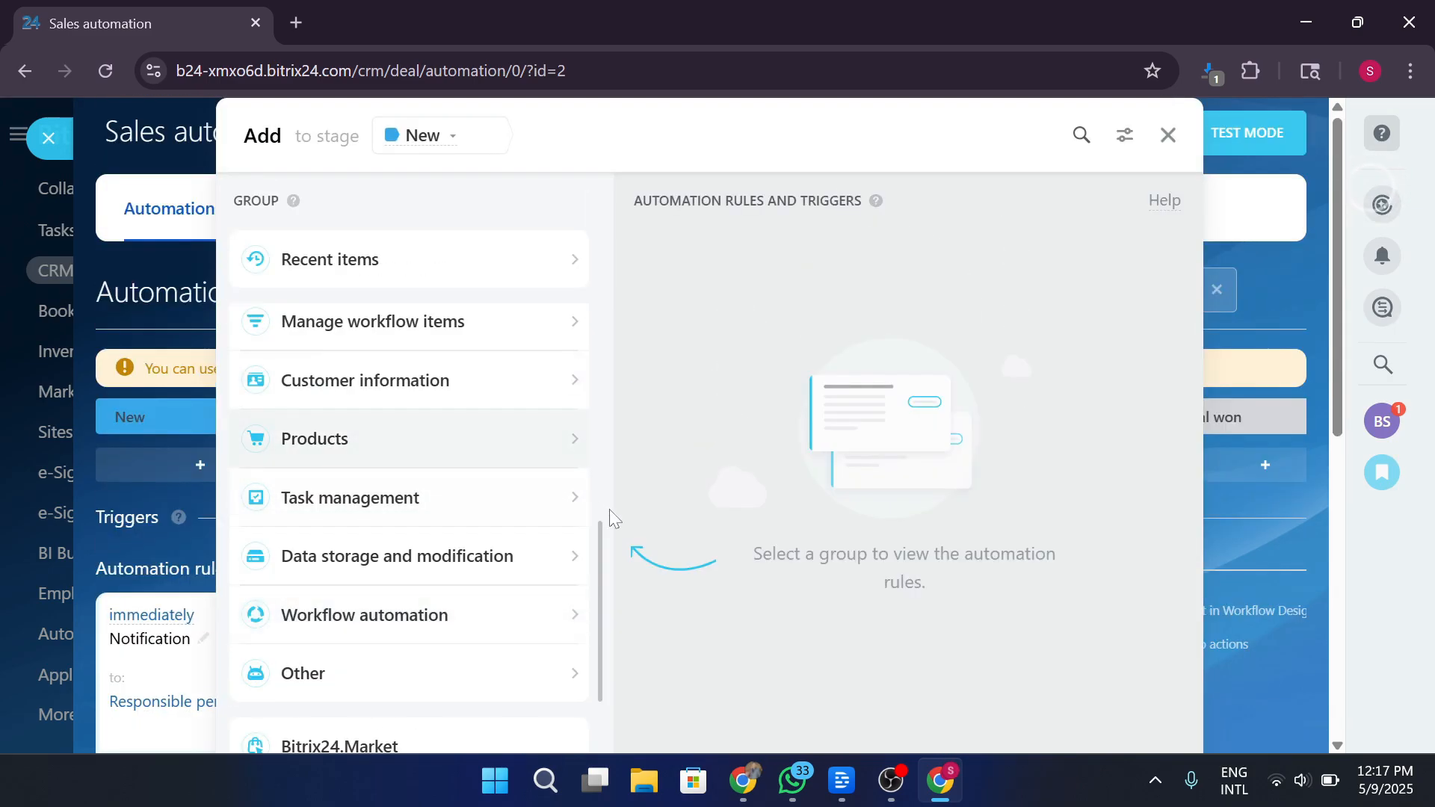
drag(599, 545, 590, 267)
click(379, 565)
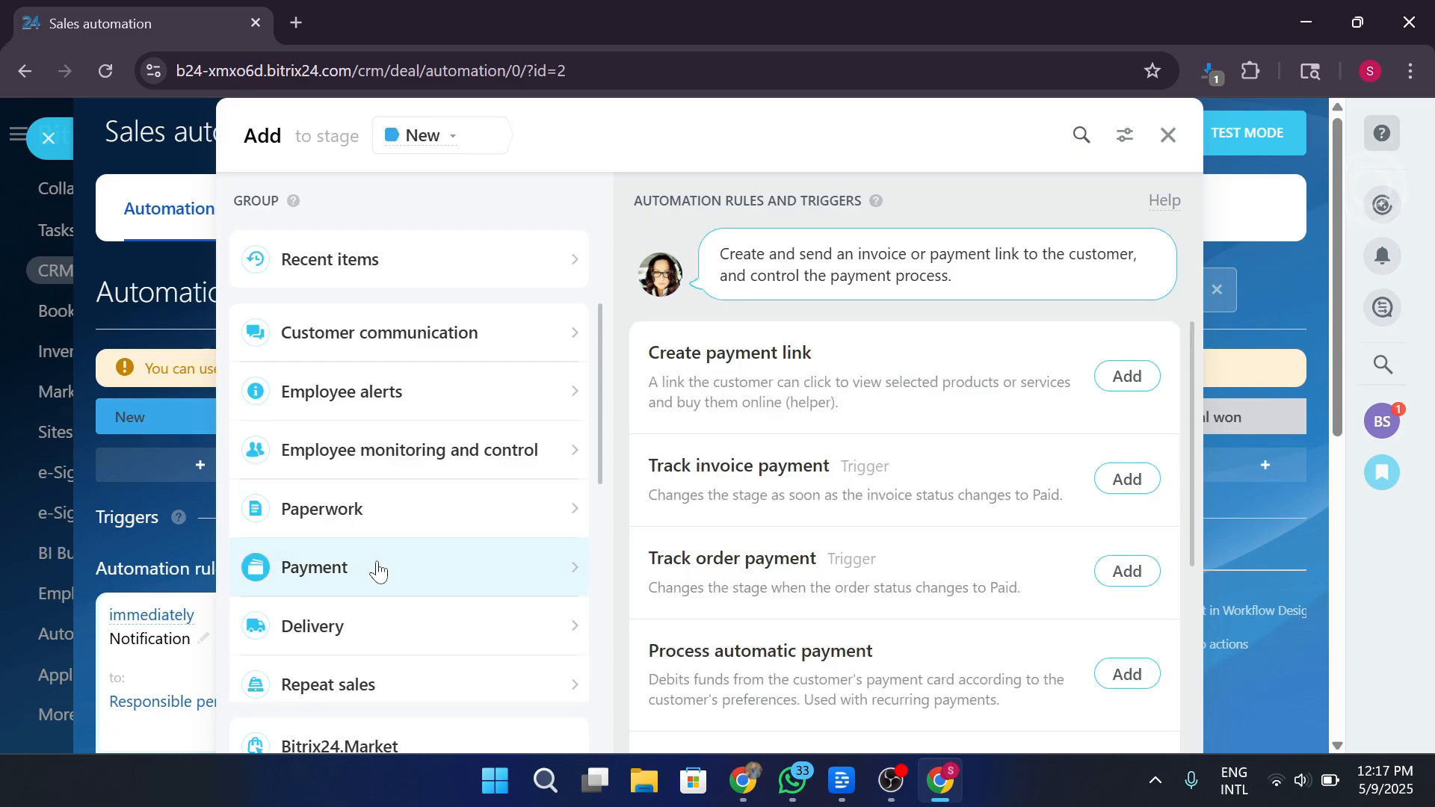
Add a Track invoice payment trigger, assigning its stage change to a specific employee, and save.
click(1130, 479)
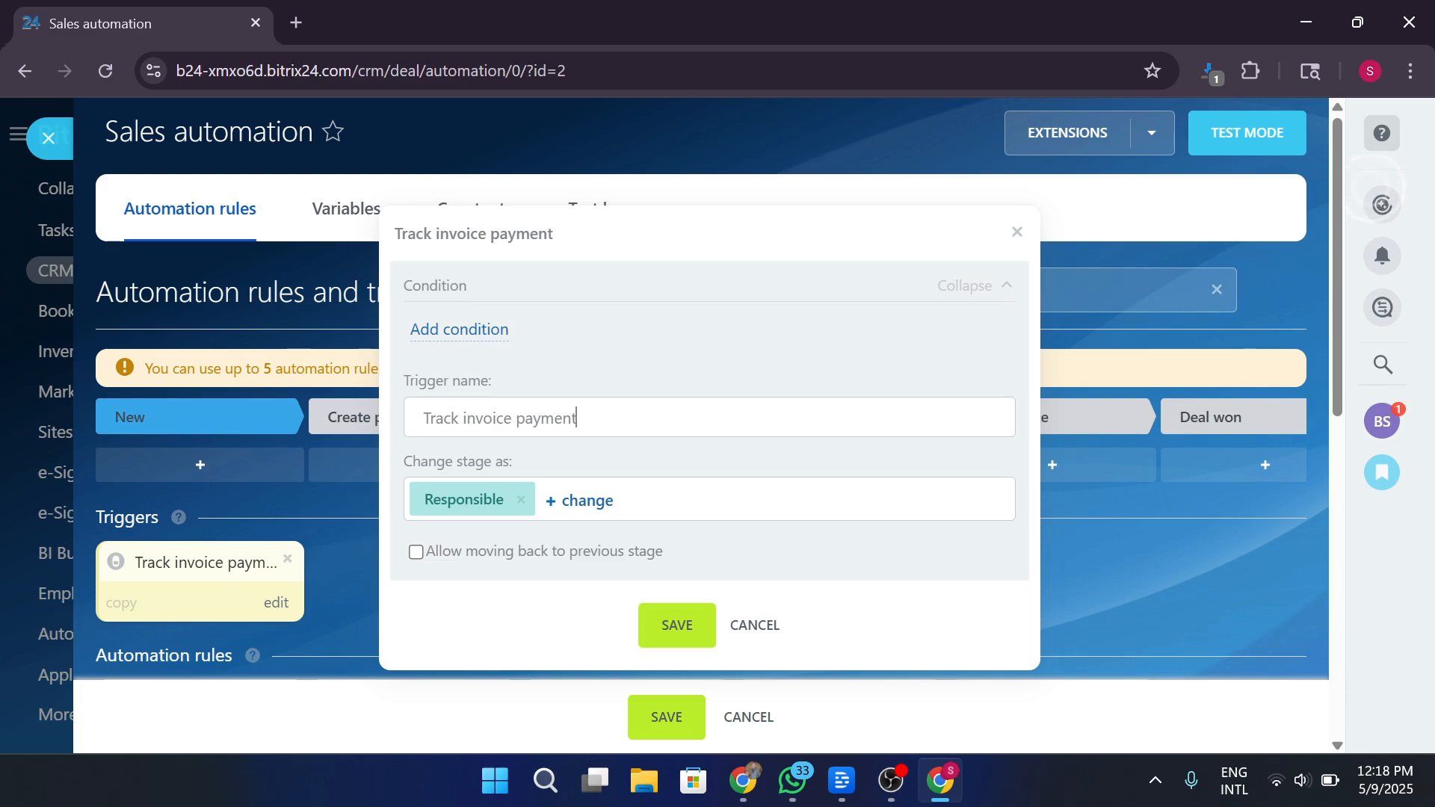
click(581, 508)
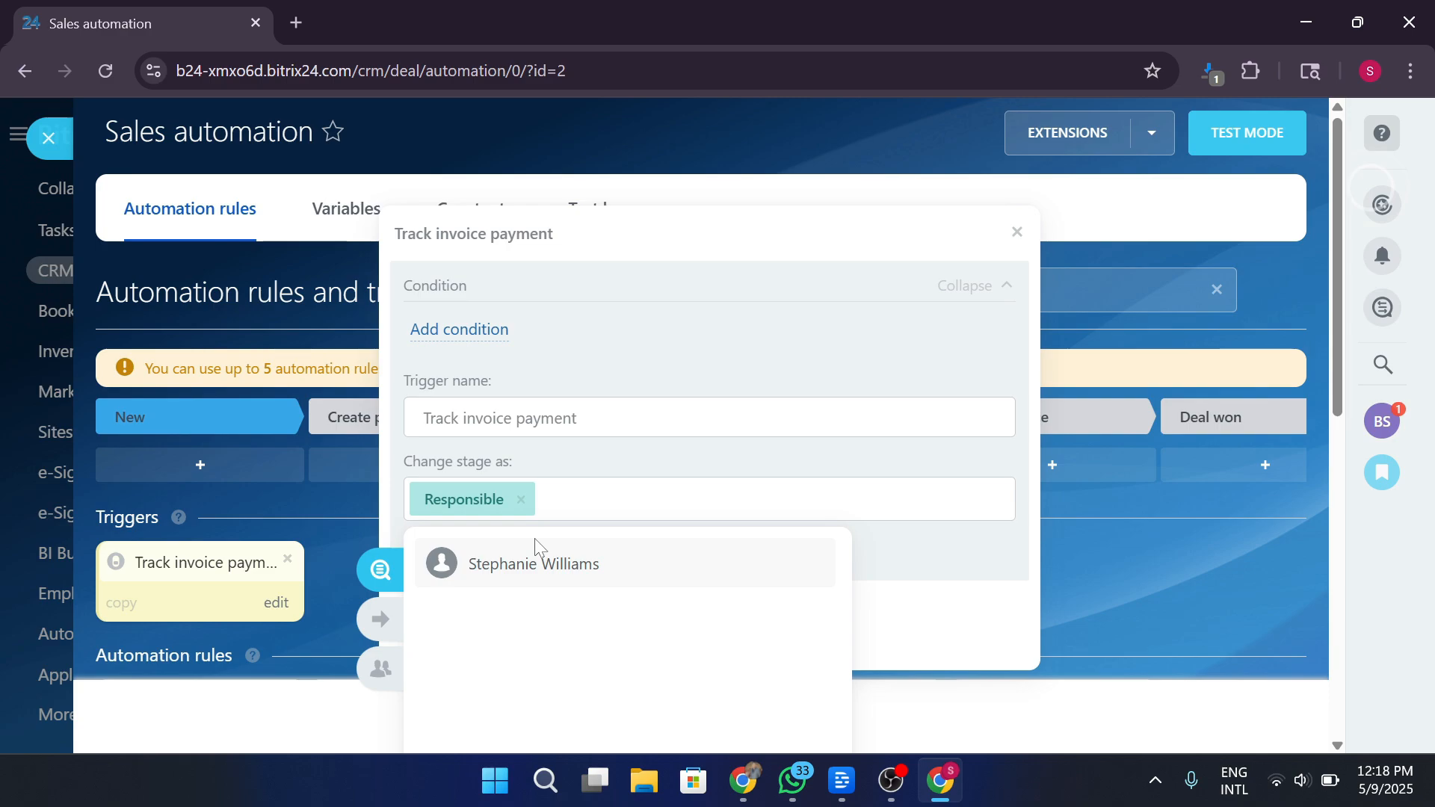
click(513, 578)
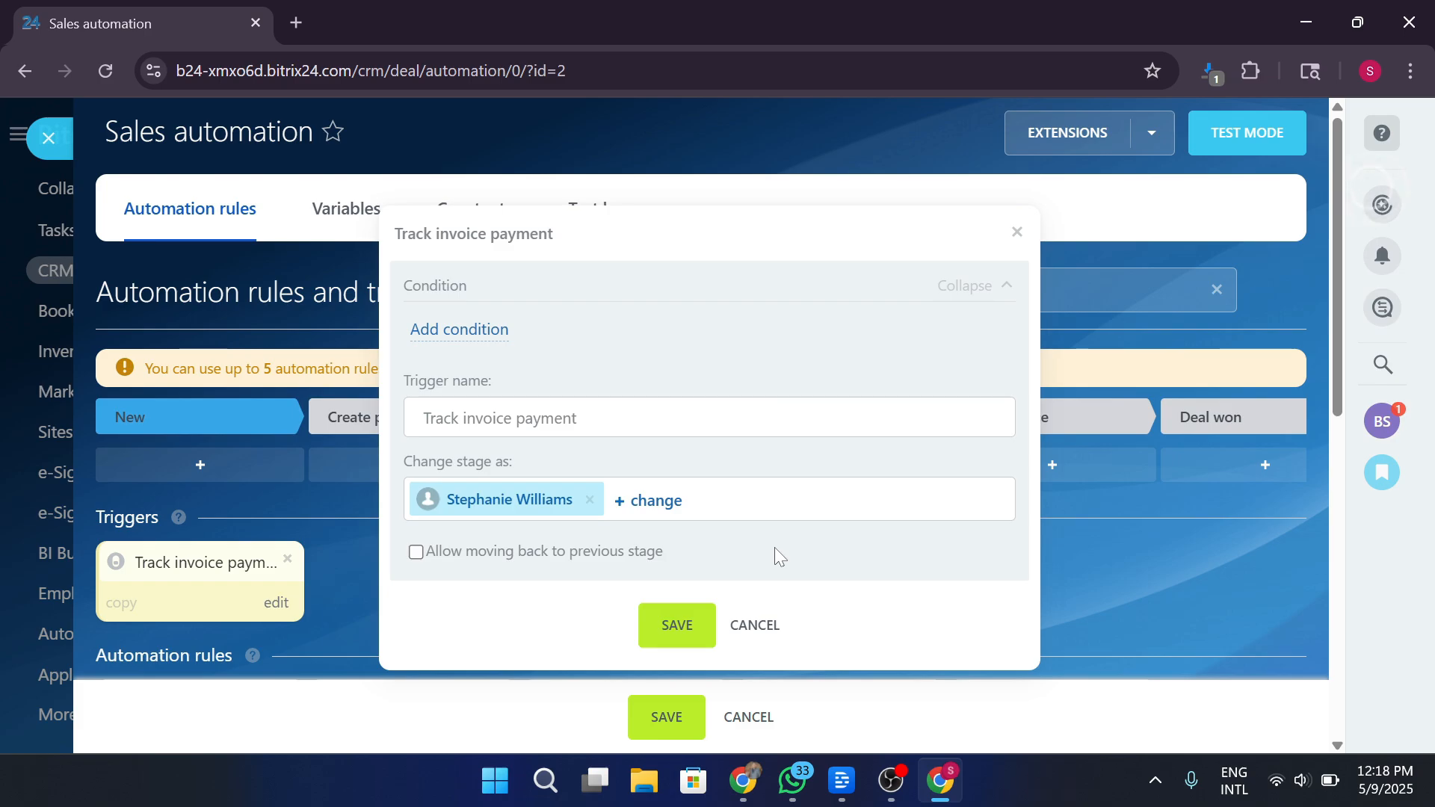
click(680, 628)
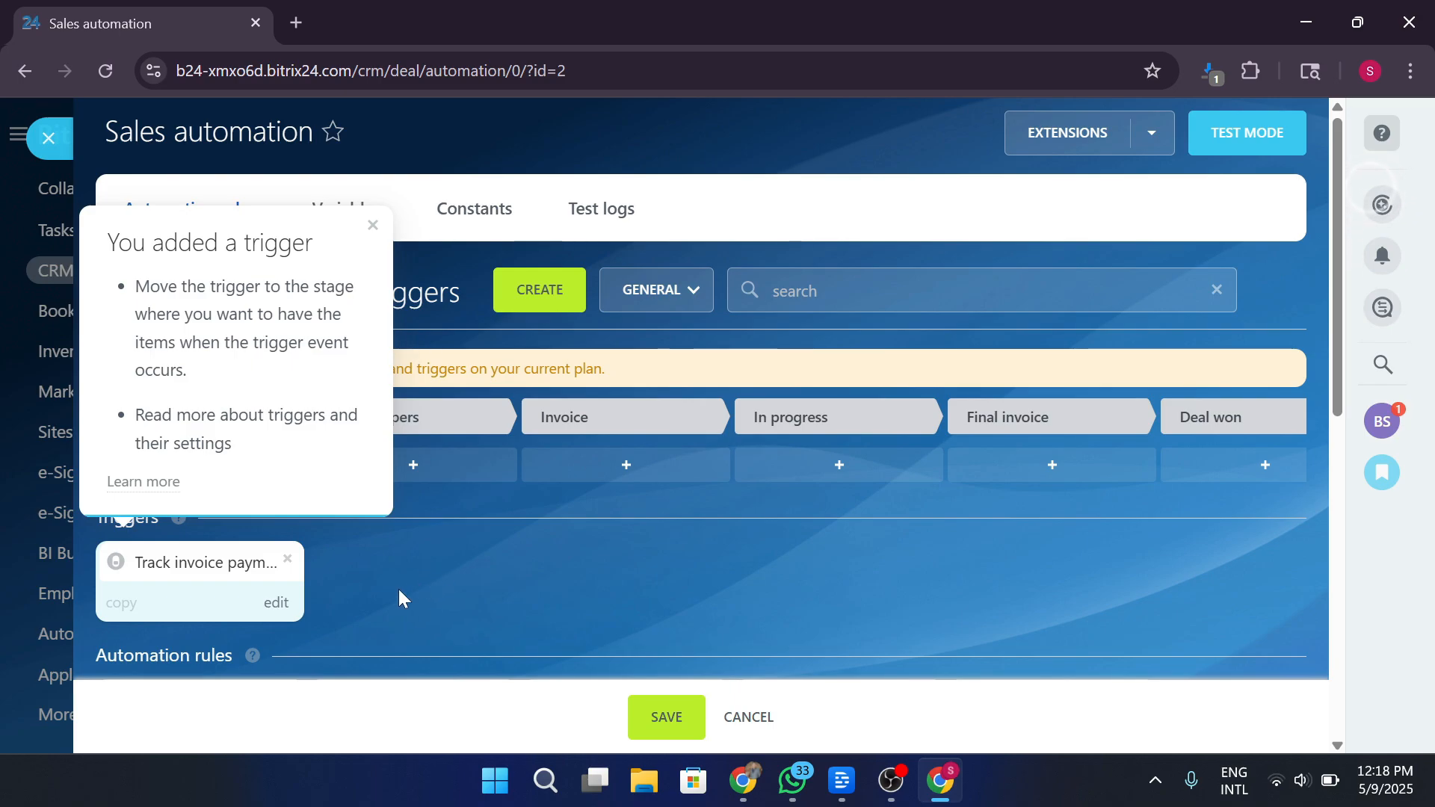
Add a Send email to customer rule from Customer communication to the In progress stage.
click(373, 227)
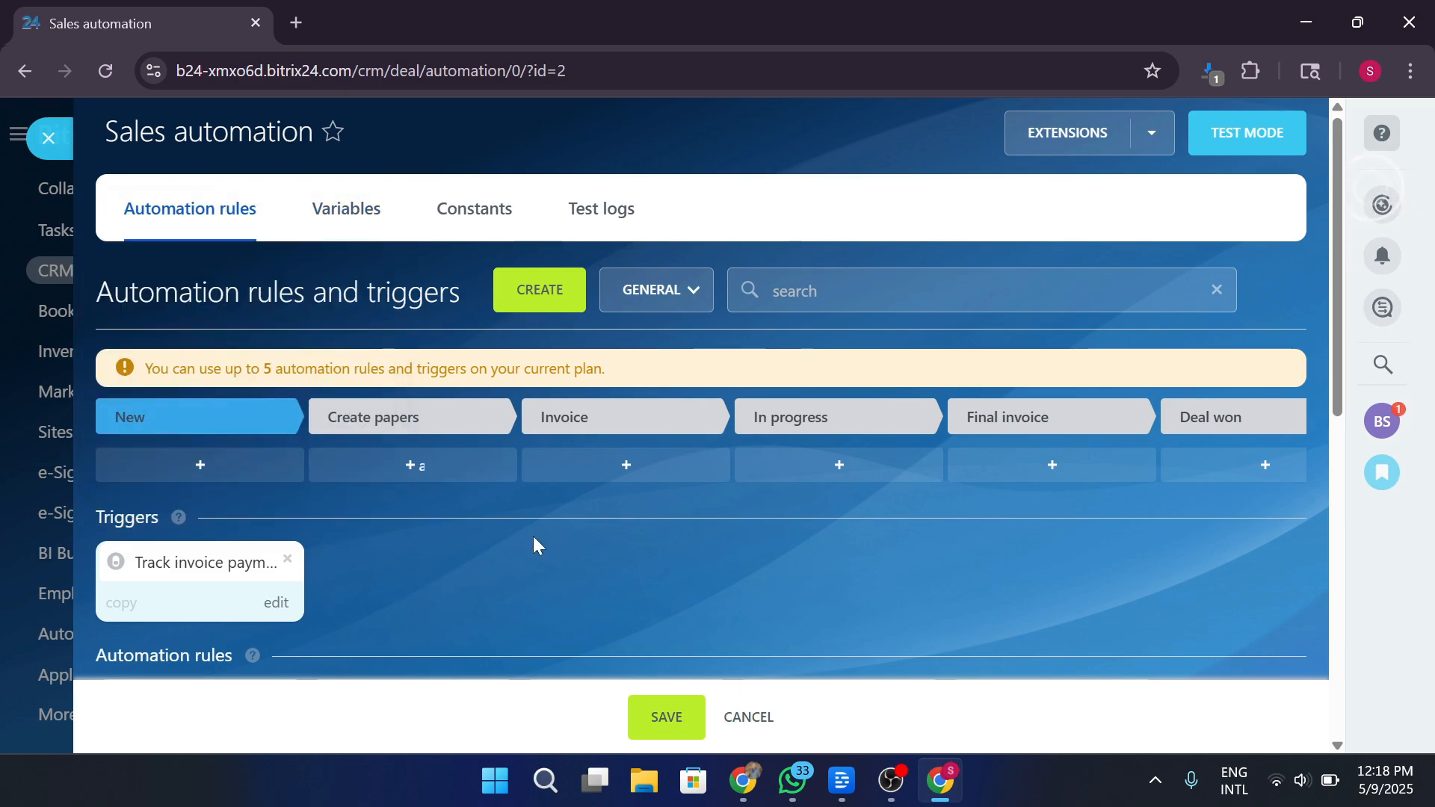
click(886, 468)
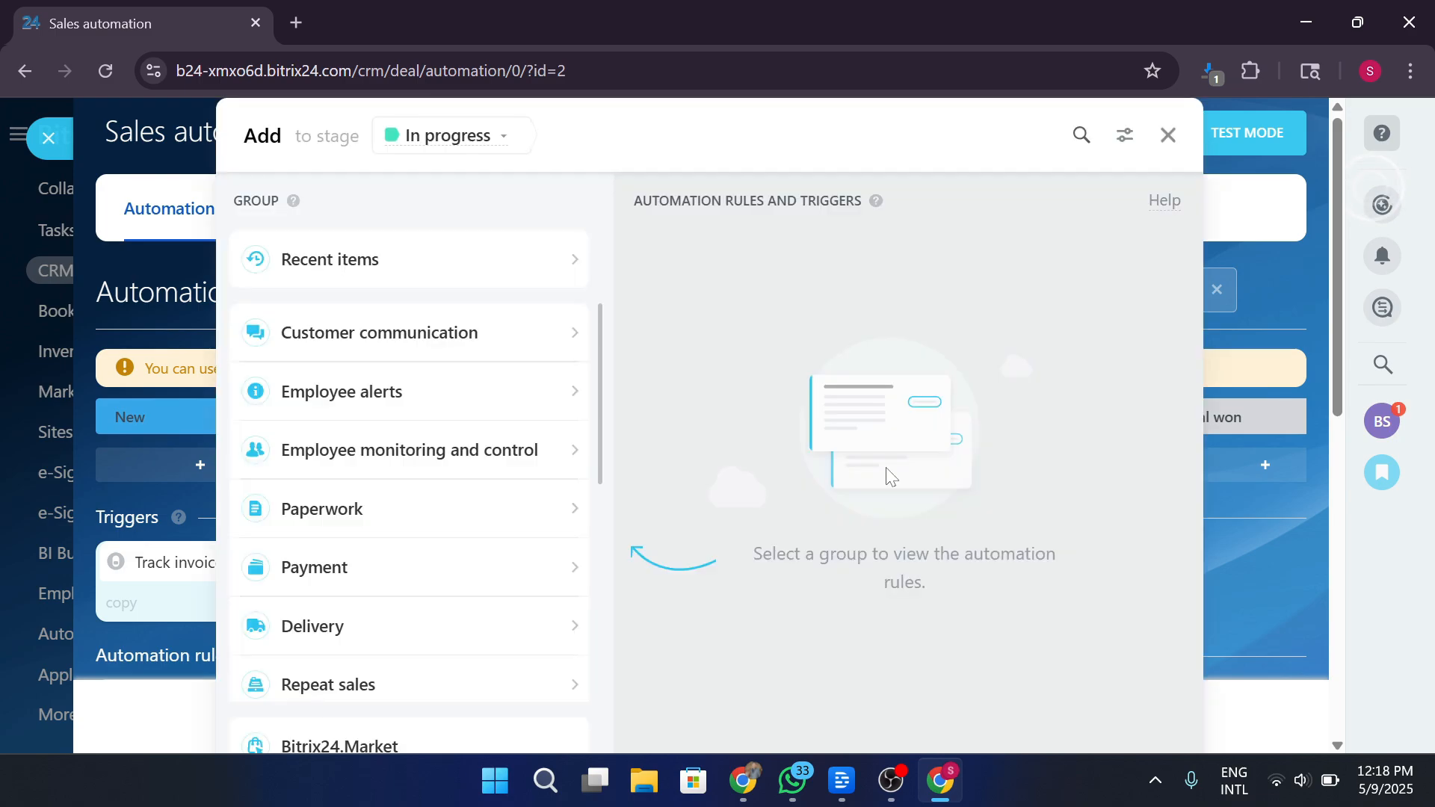
click(438, 343)
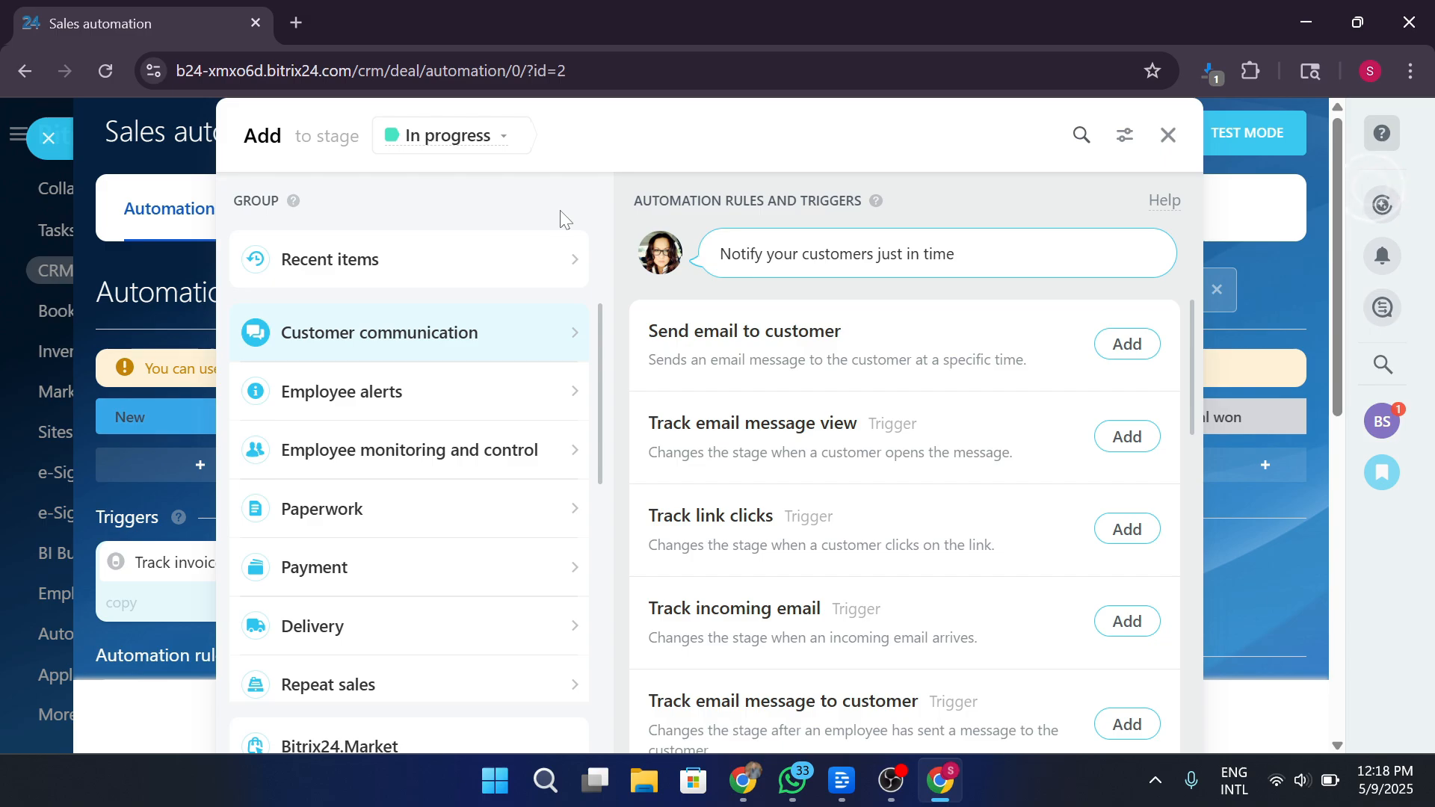
click(1129, 345)
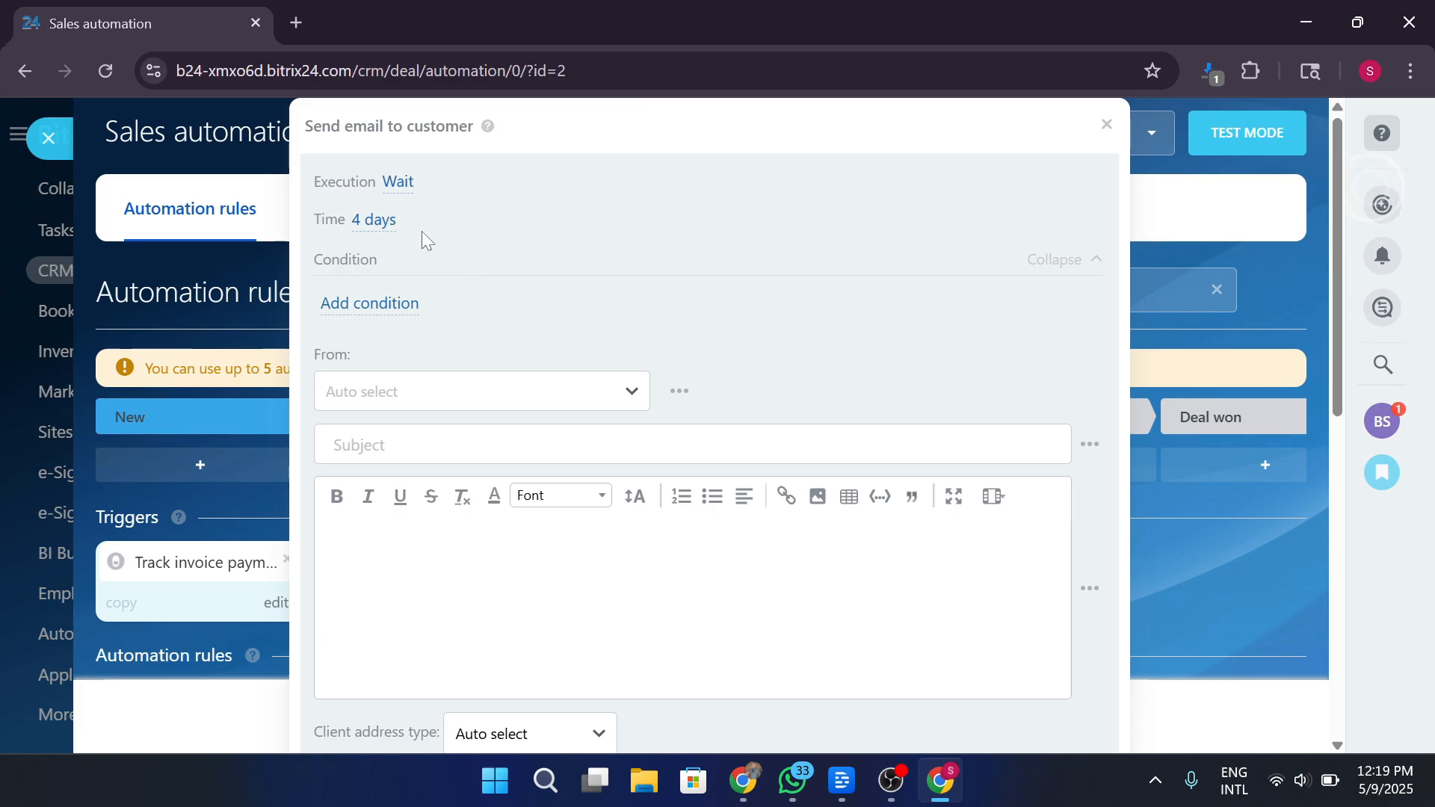
Set the email rule to wait 4 days and run only when CRM item ID is not empty.
click(382, 221)
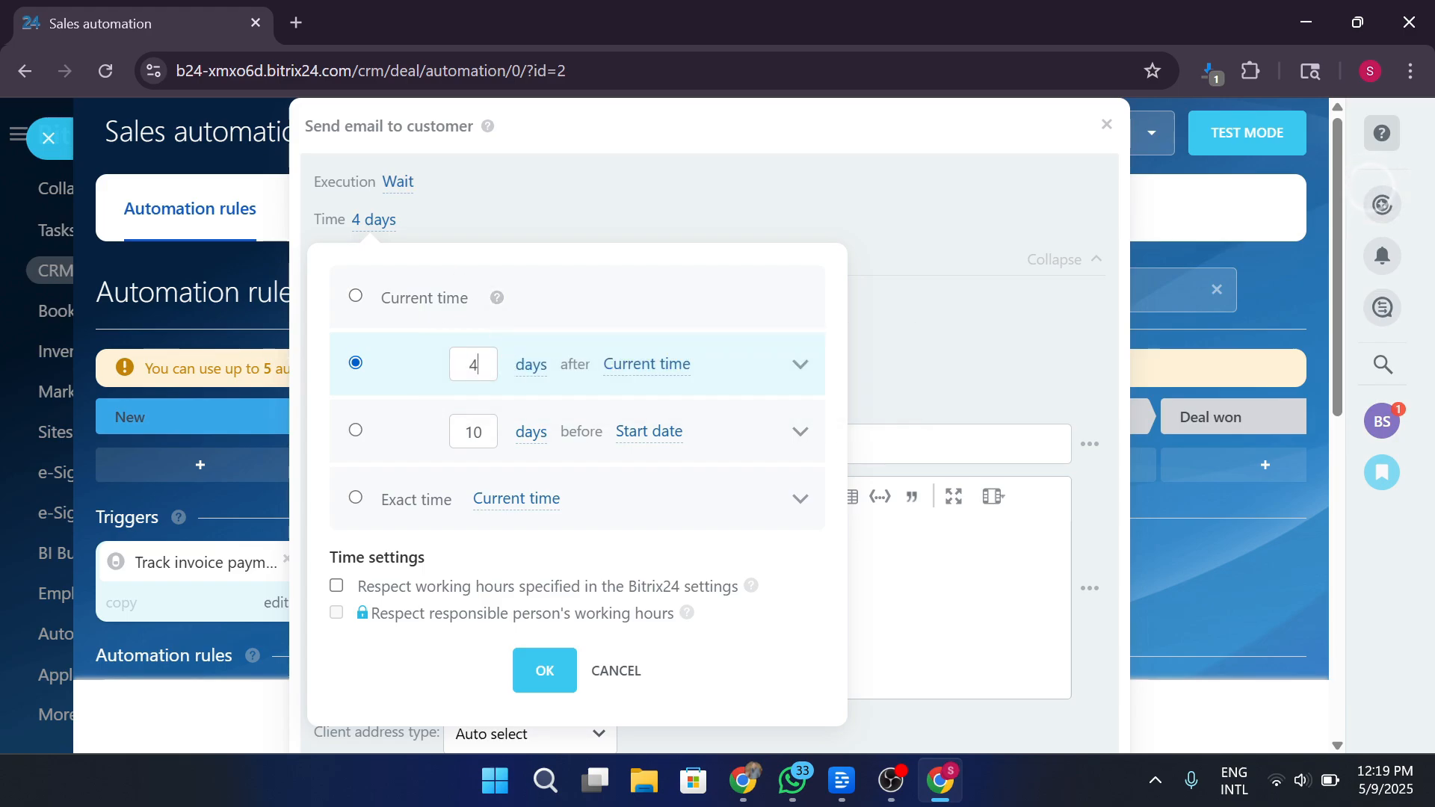
double_click(476, 364)
text(2)
click(953, 316)
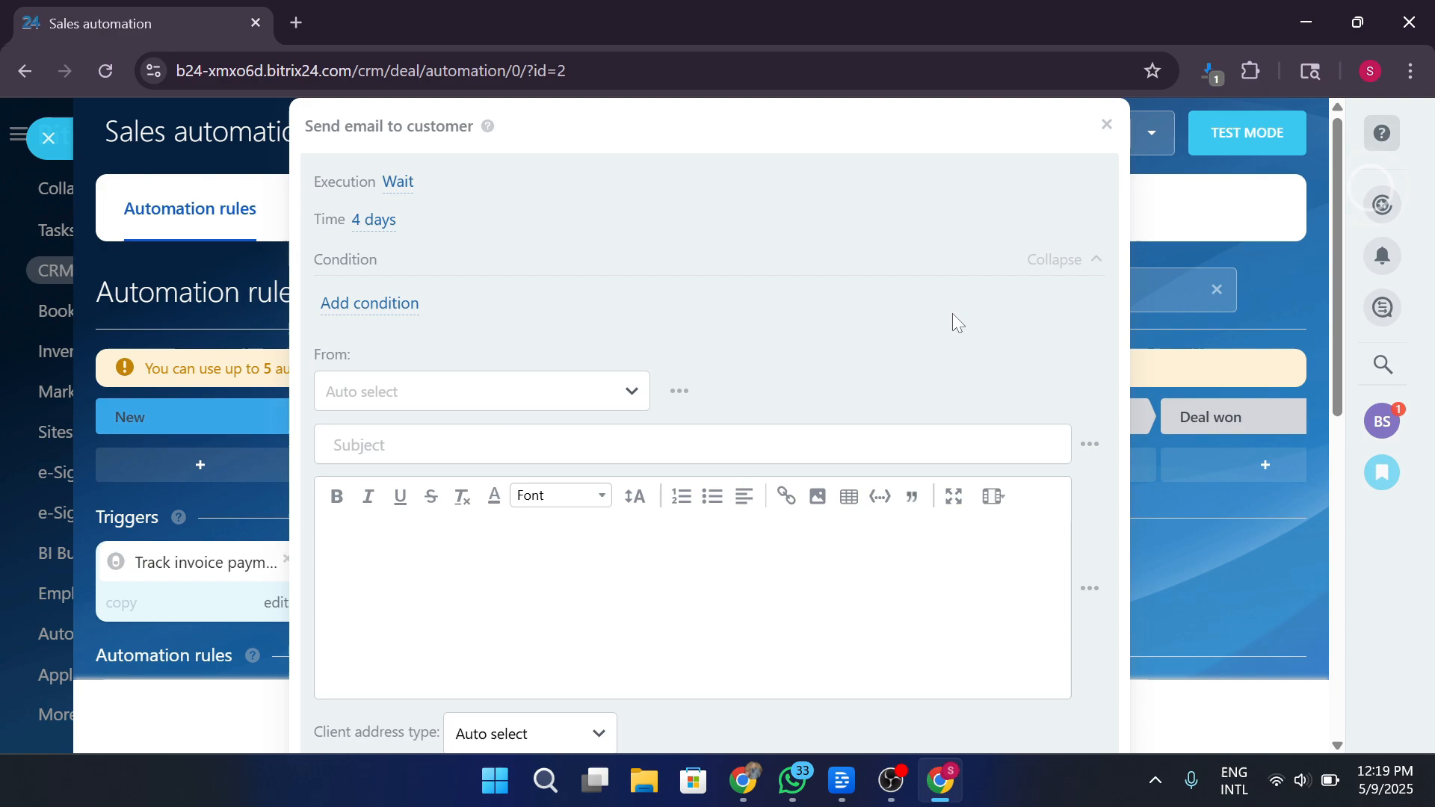
click(393, 302)
click(383, 313)
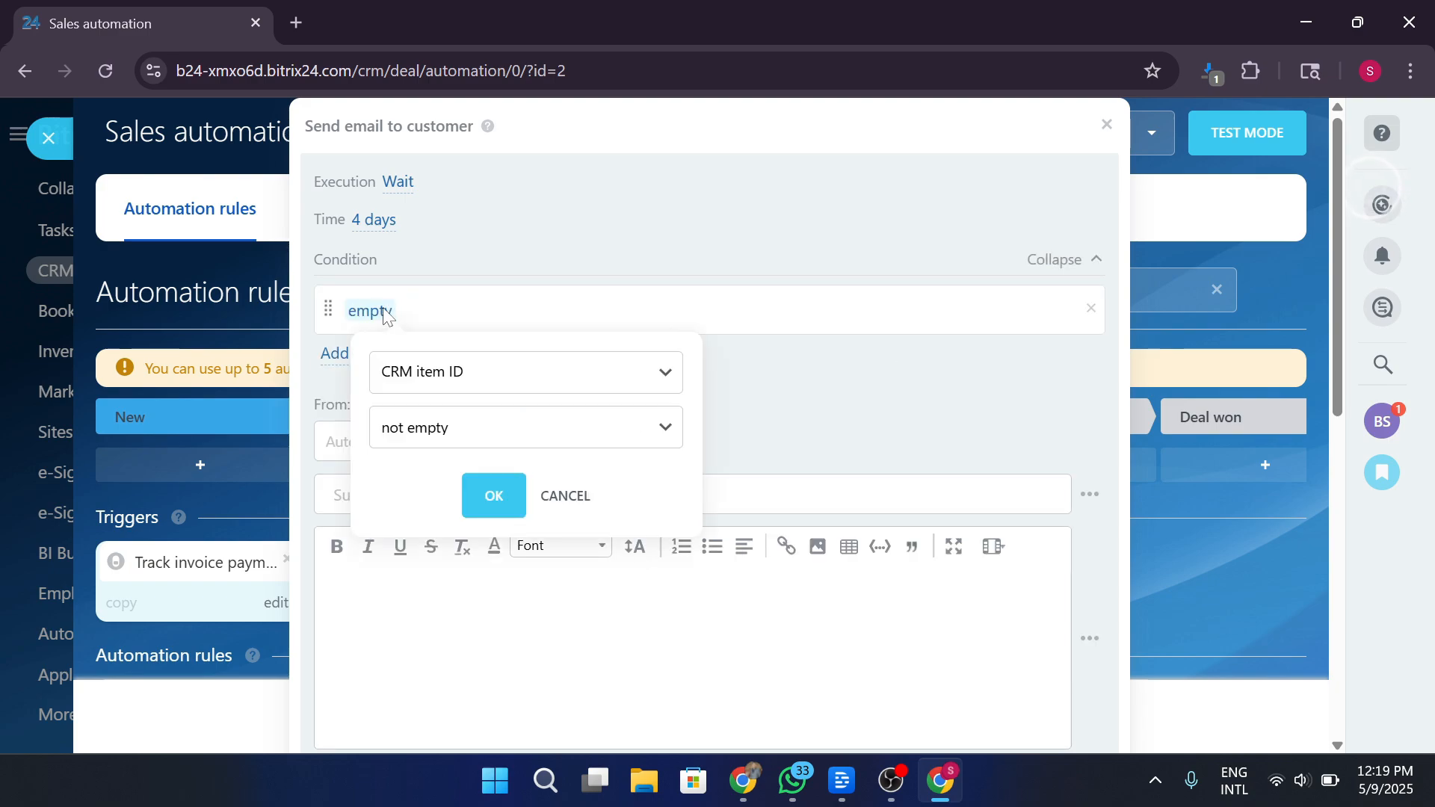
click(494, 497)
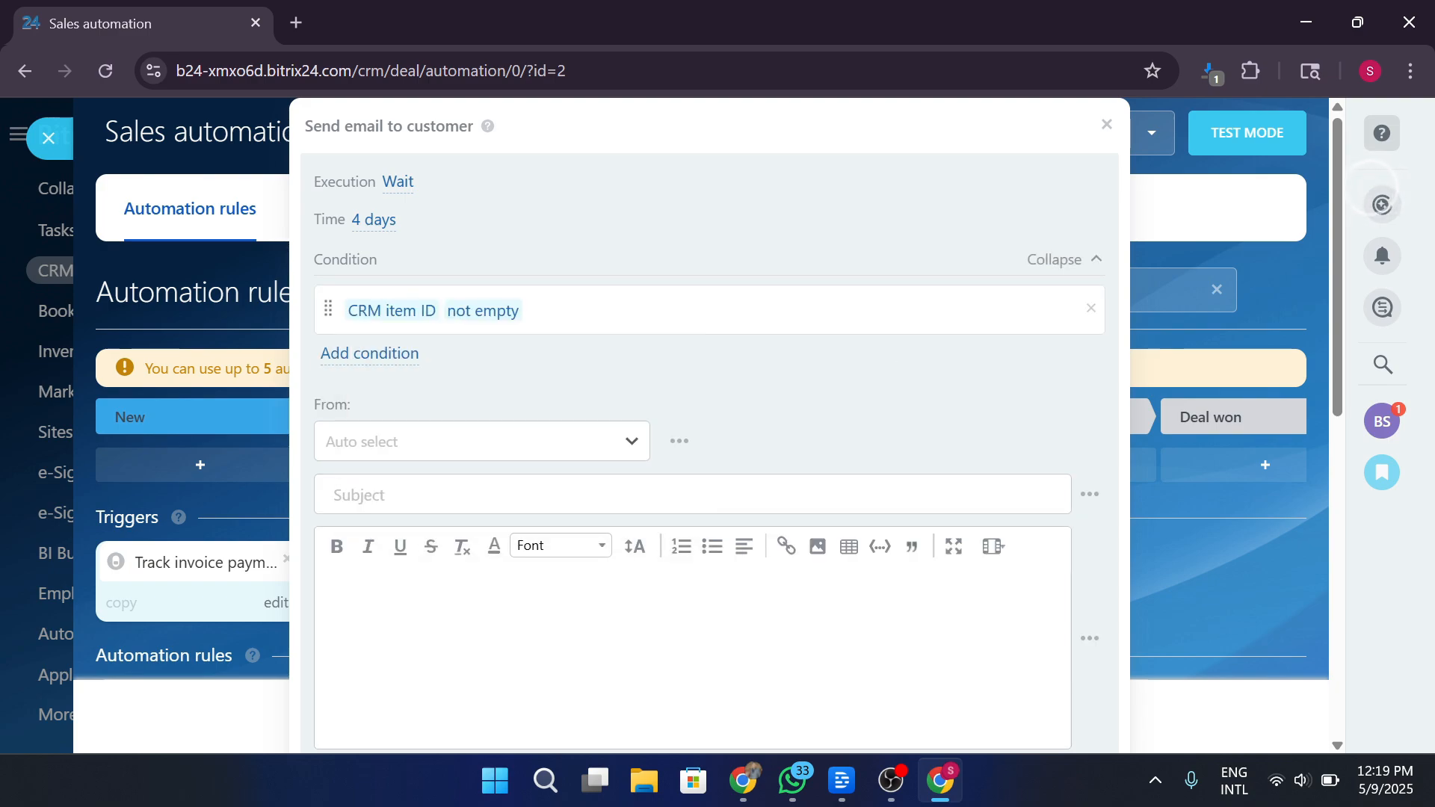
Save the Send email to customer rule and dismiss the 'You added an automation rule' tip.
scroll(598, 575, down, 6)
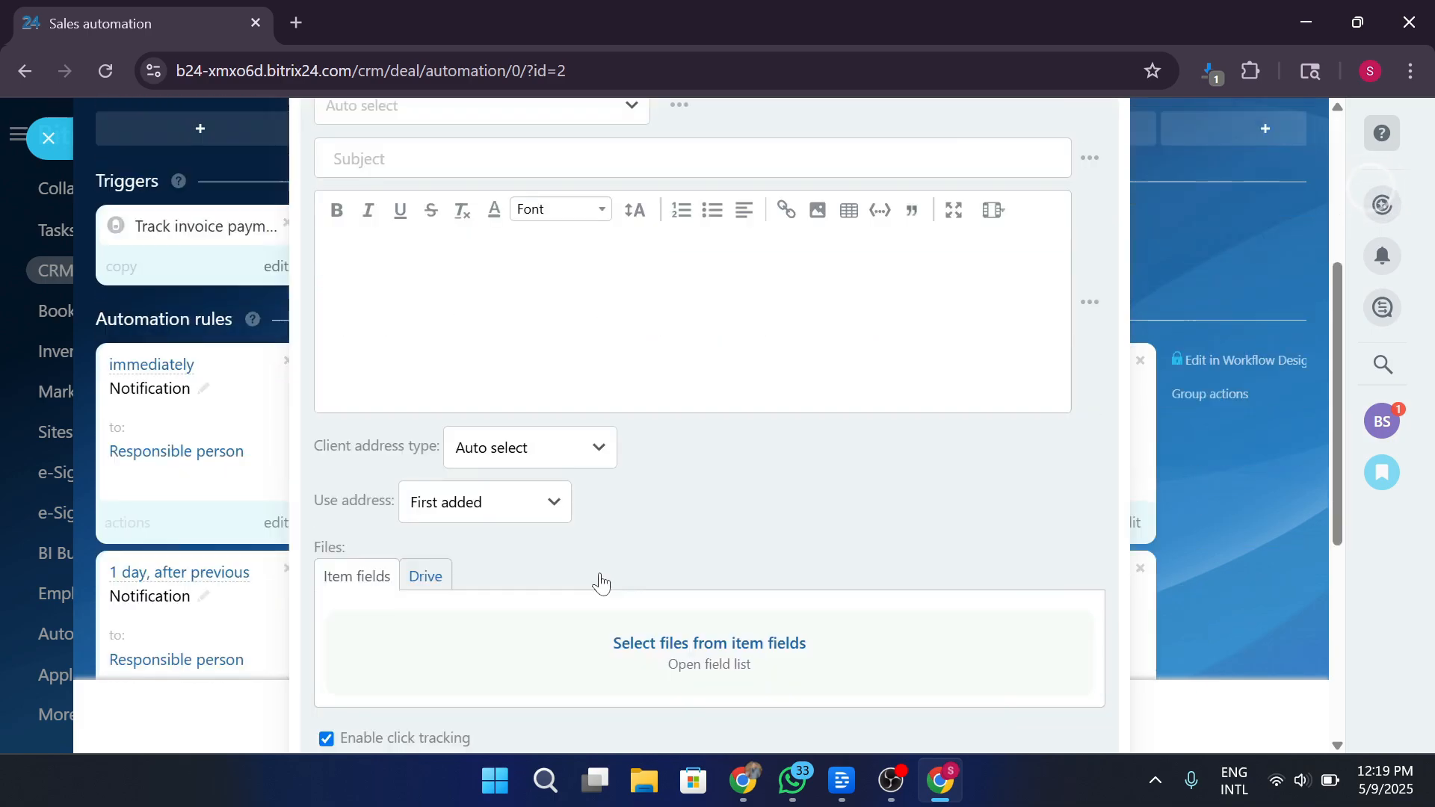
scroll(689, 333, up, 2)
scroll(689, 334, up, 2)
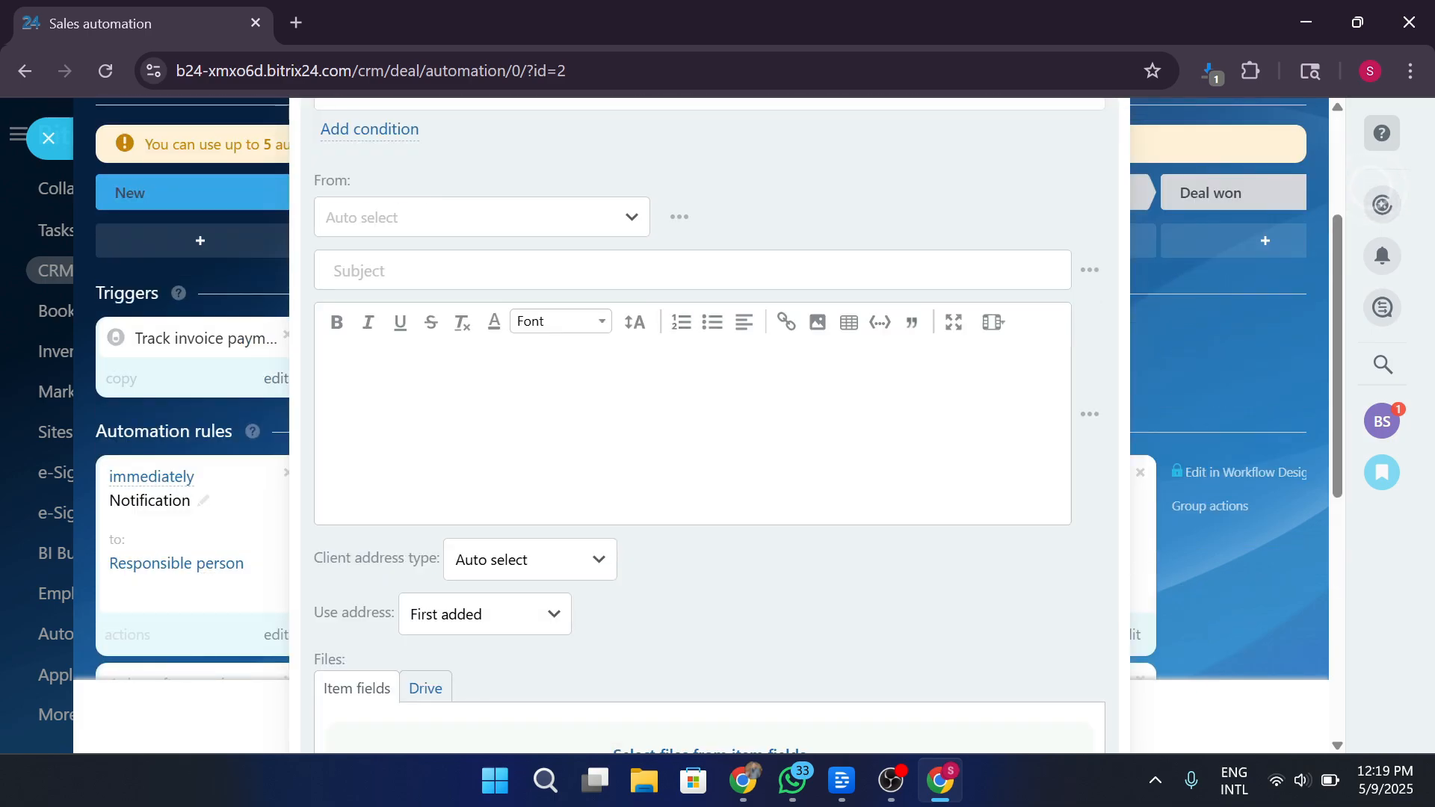
scroll(733, 439, down, 4)
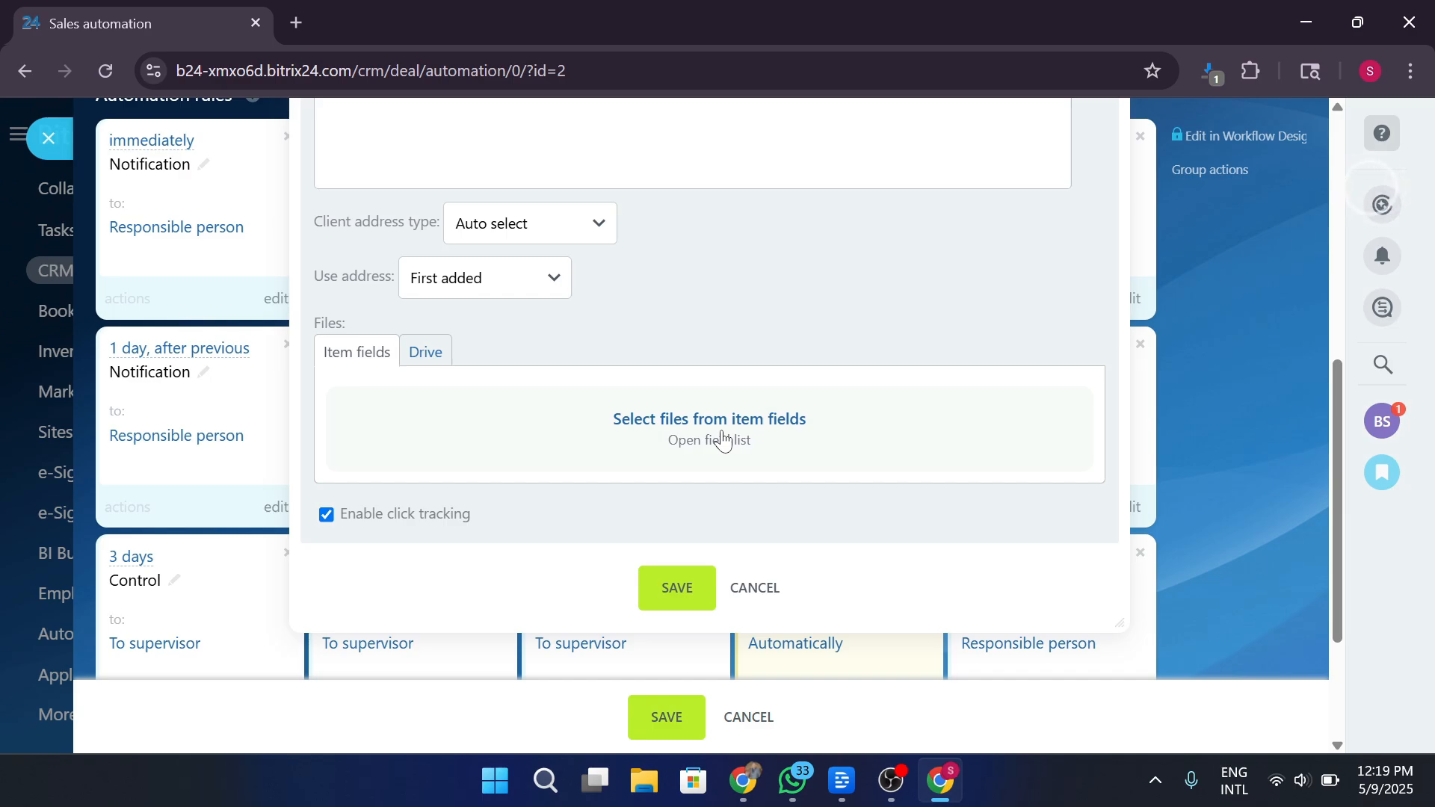
click(682, 594)
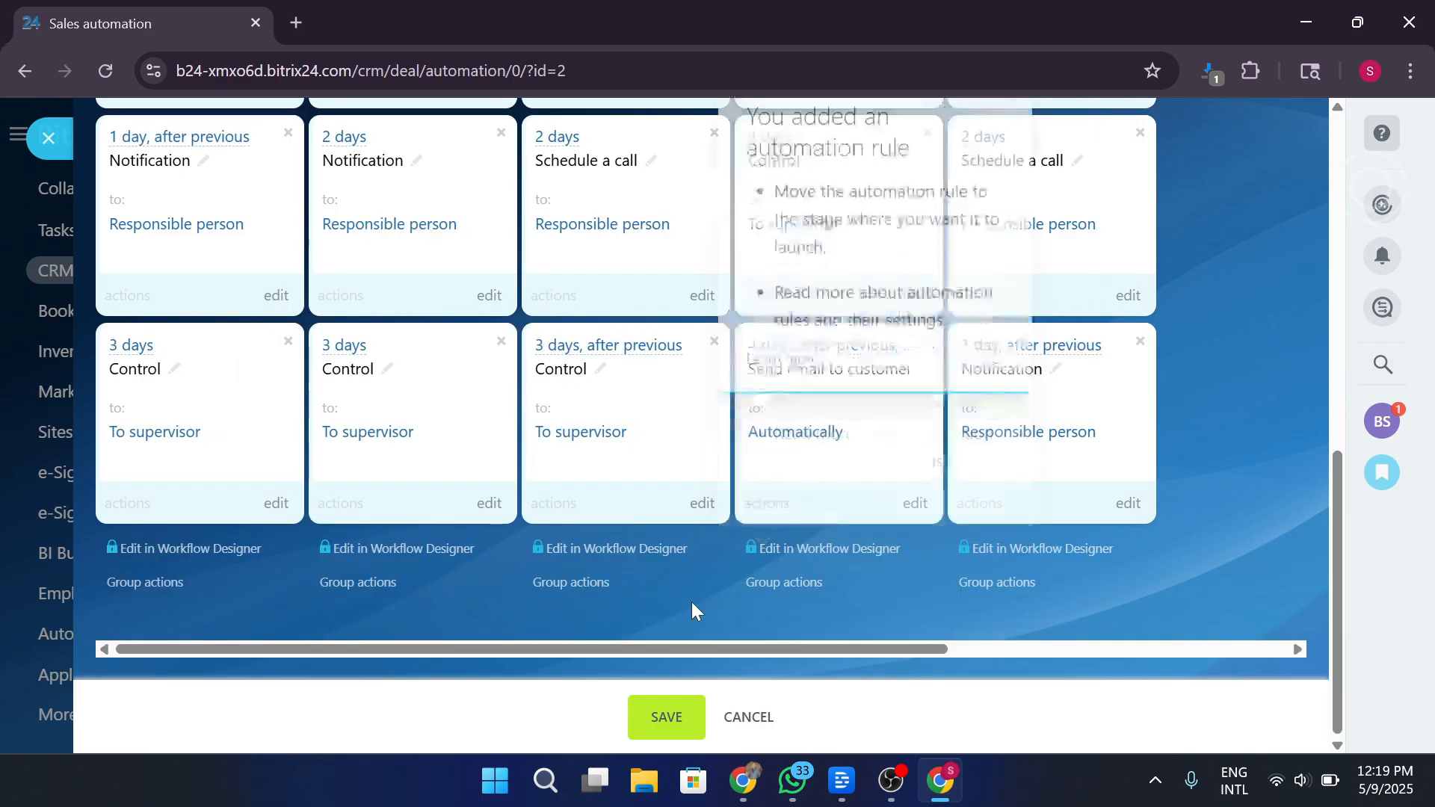
scroll(1070, 419, up, 2)
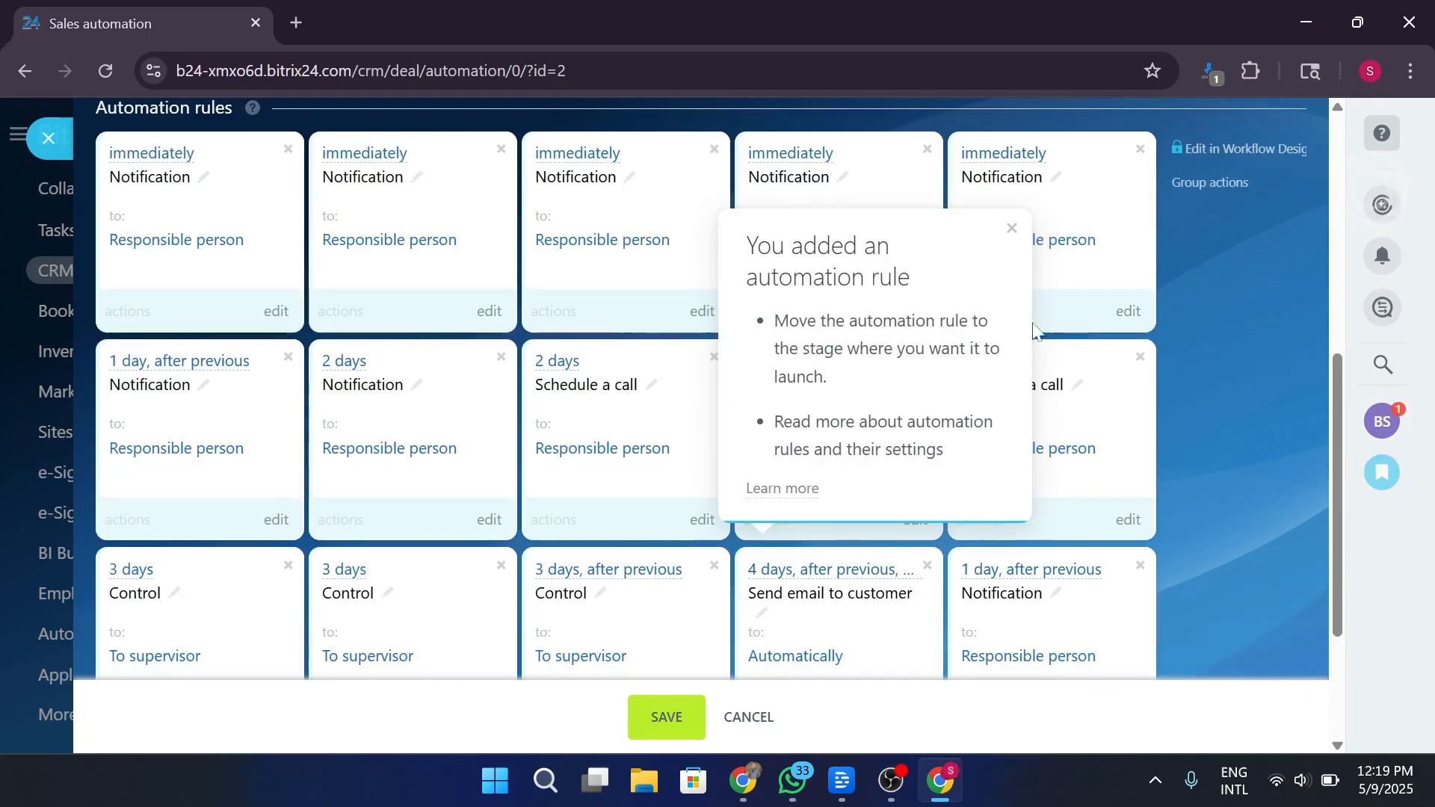
click(1012, 228)
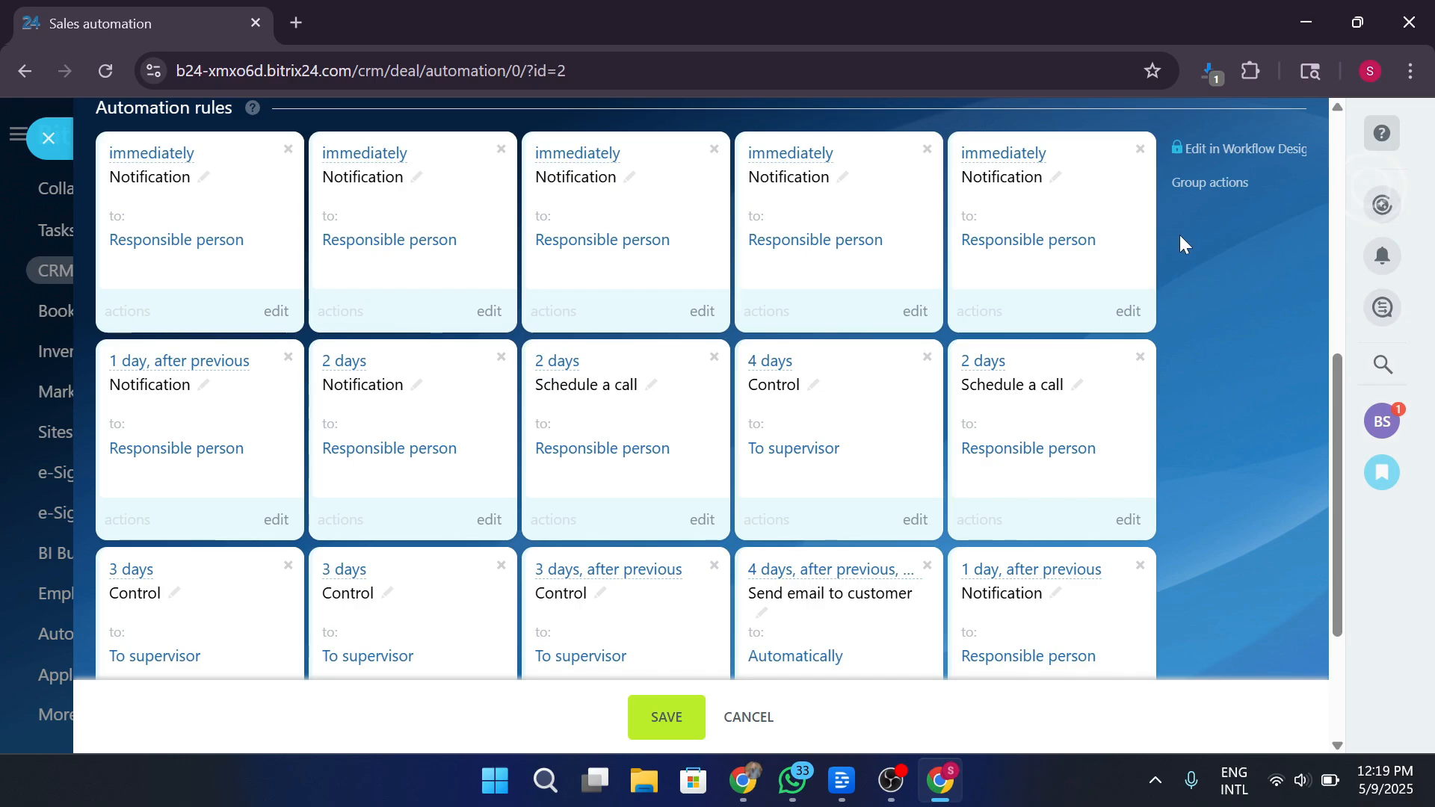
scroll(1179, 235, up, 5)
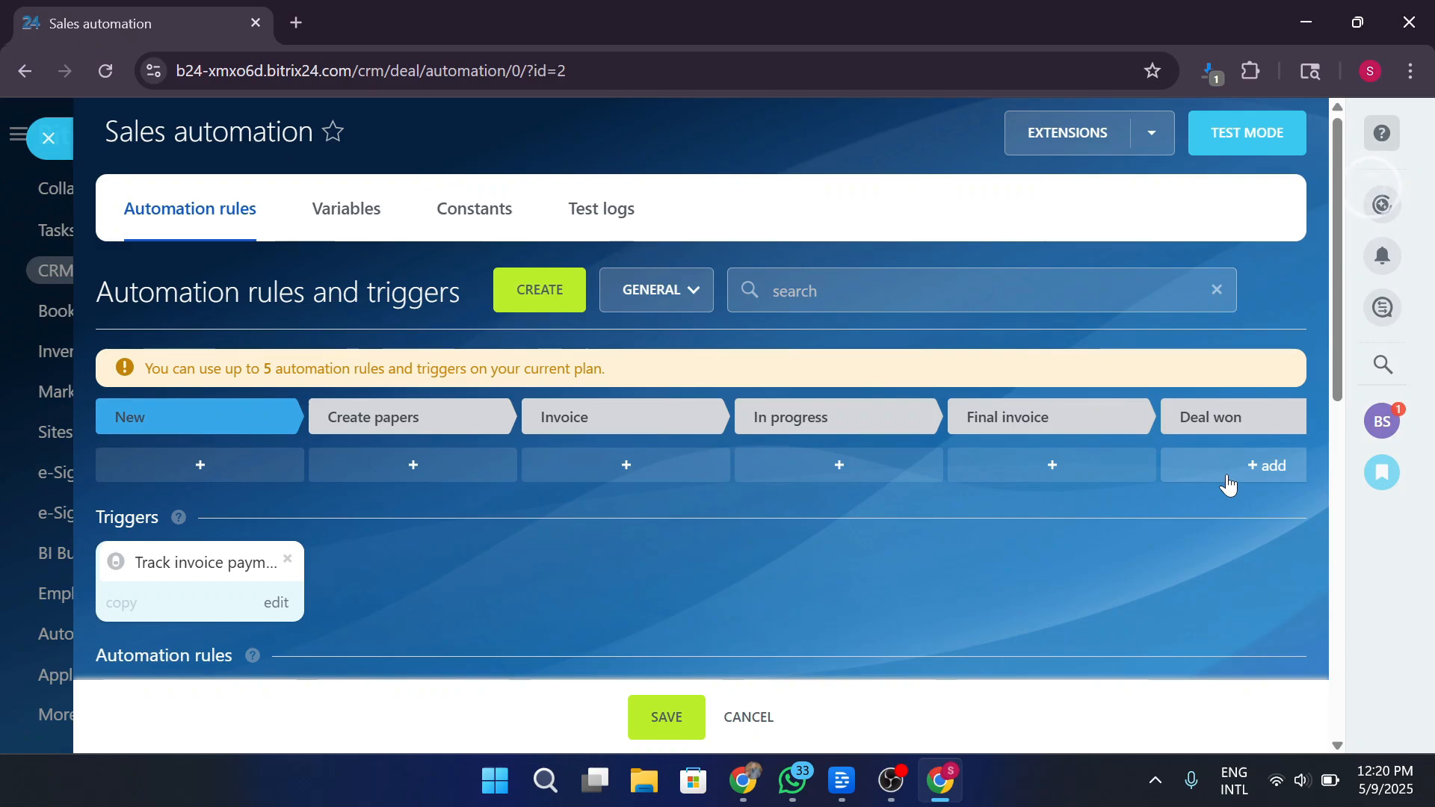
Start a new automation variable and set its type to Number.
click(381, 224)
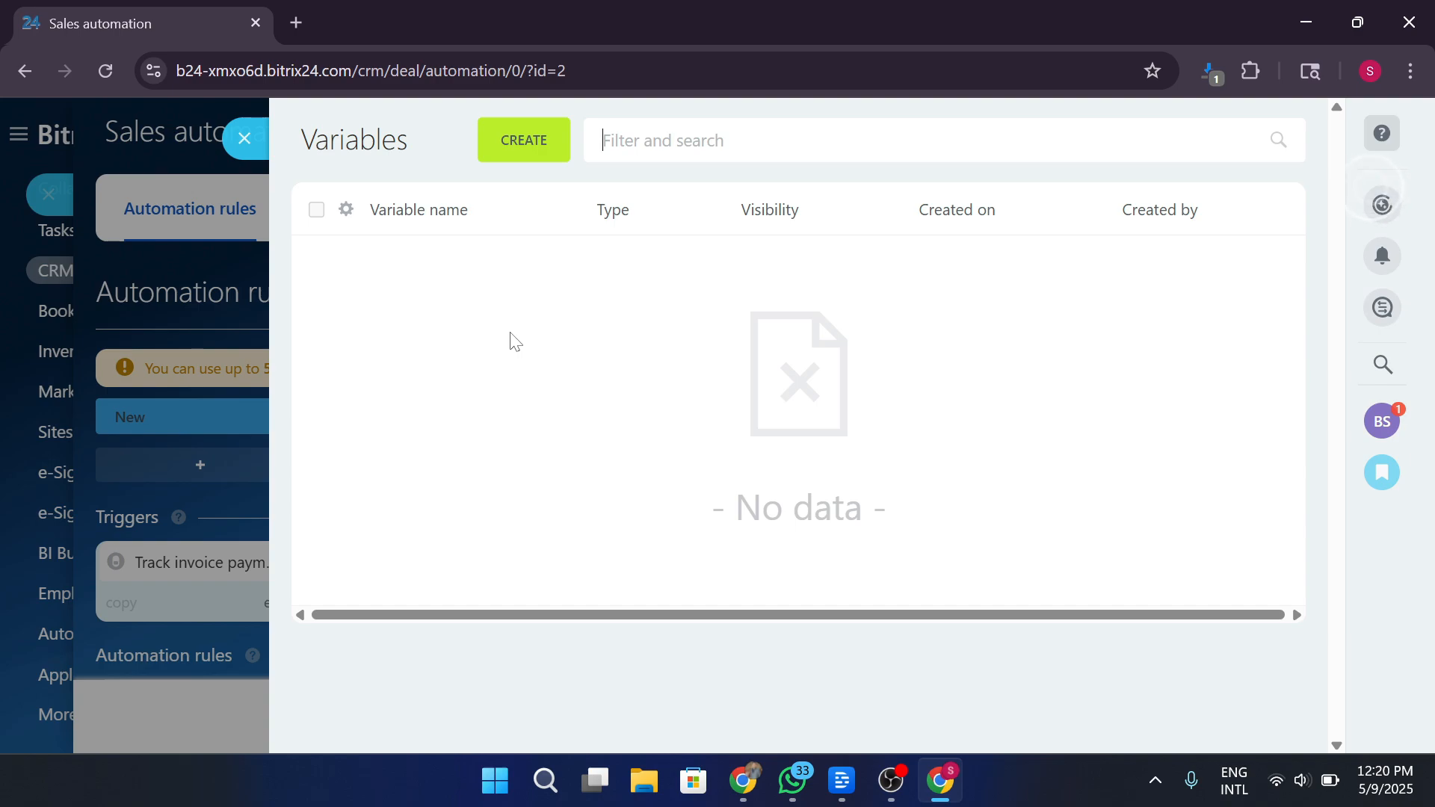
click(522, 149)
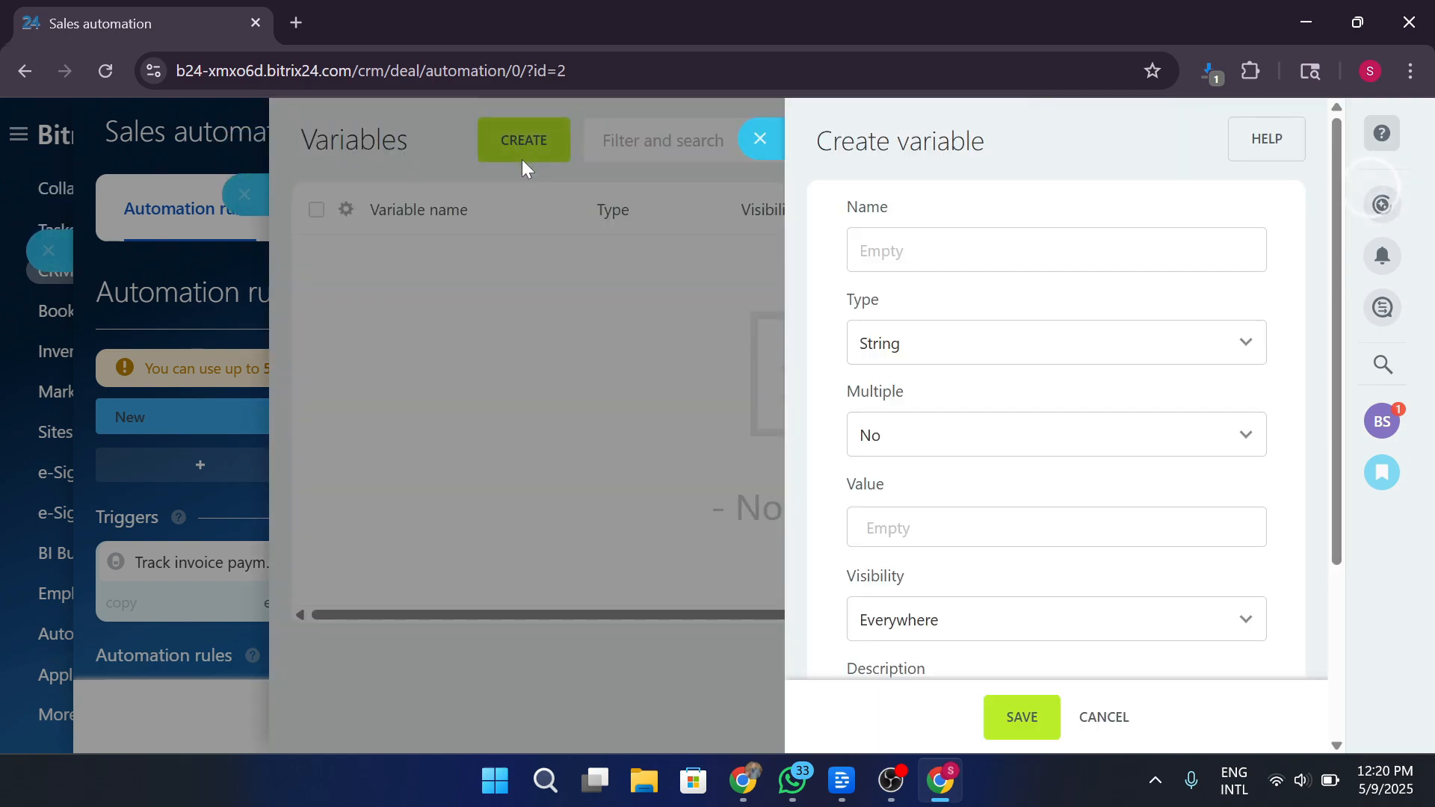
click(933, 251)
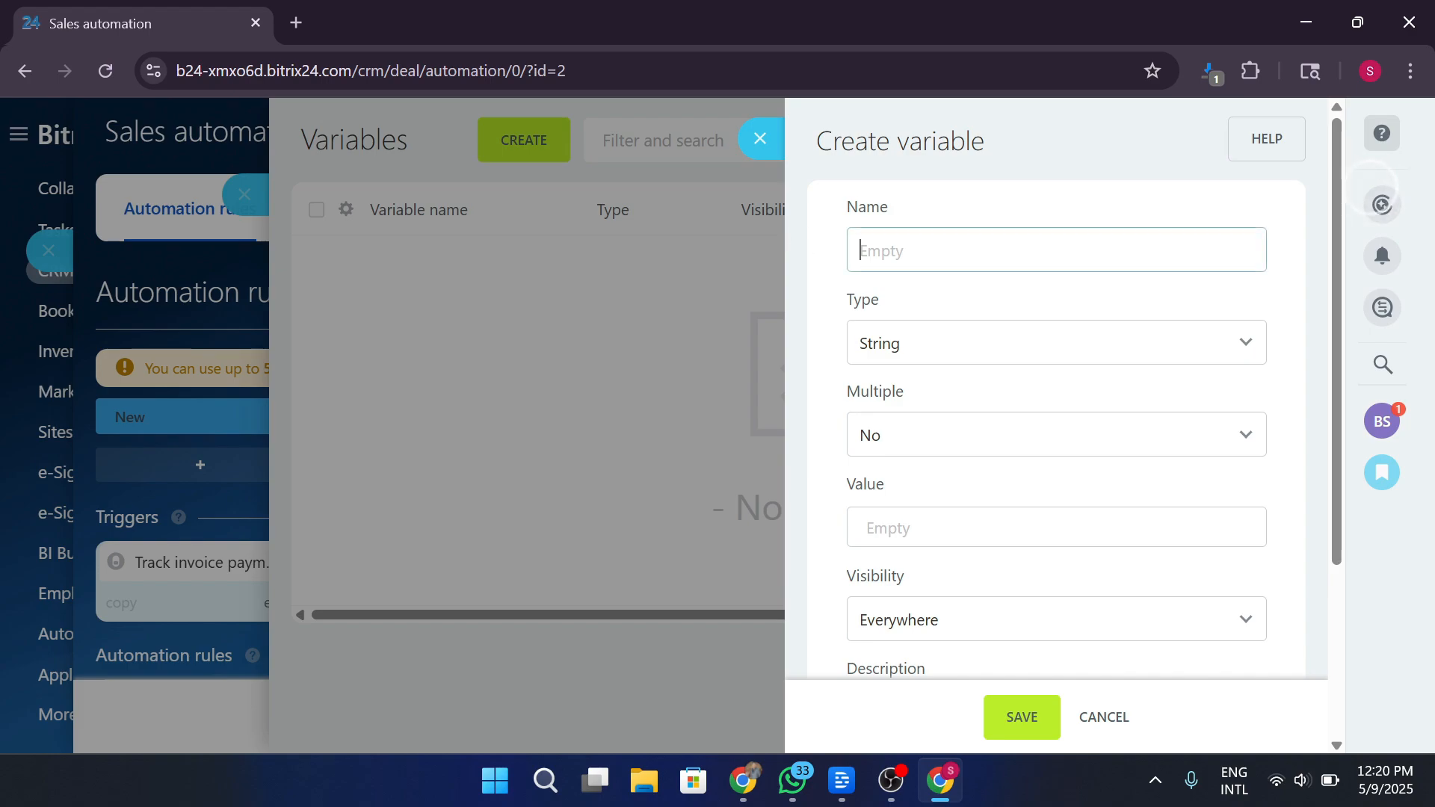
click(935, 344)
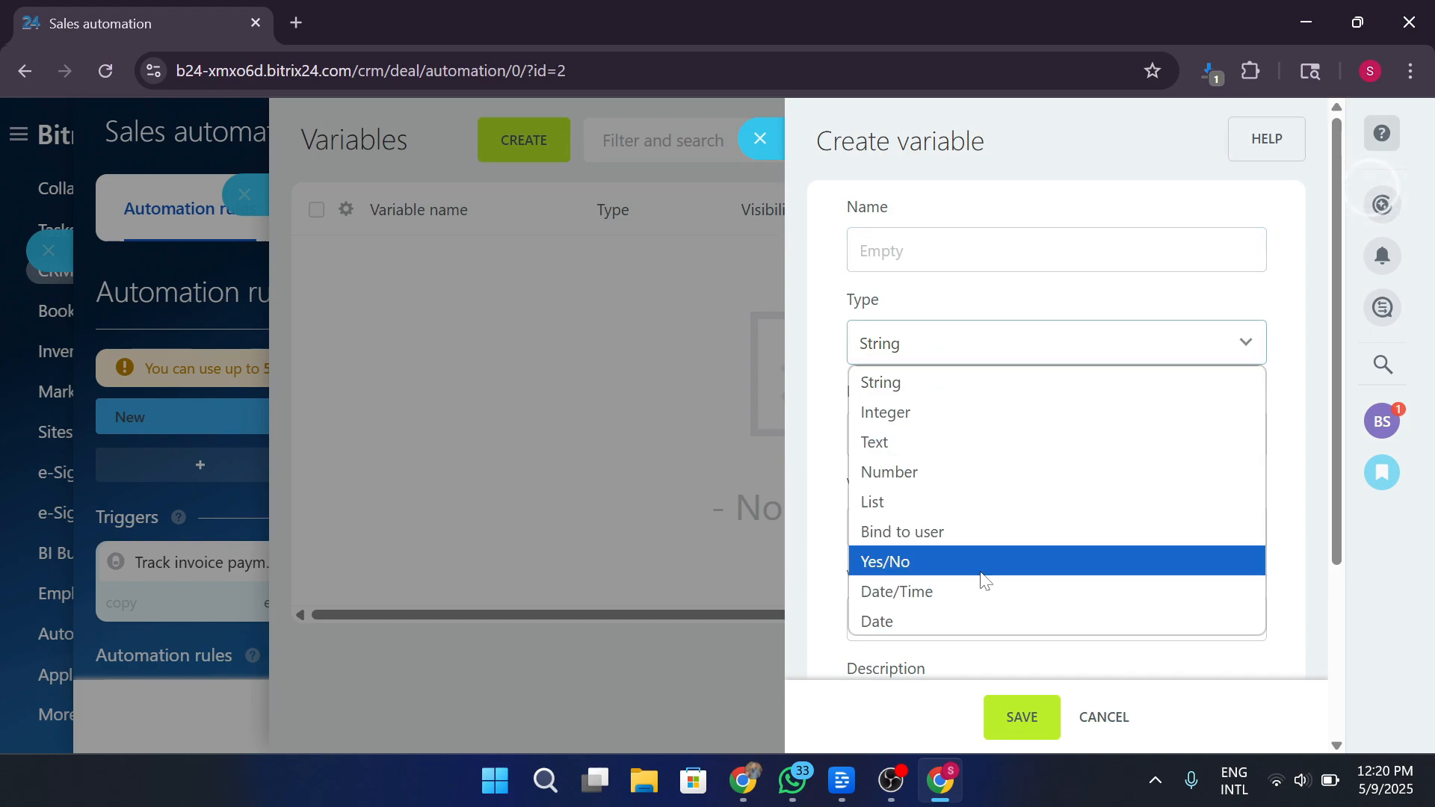
click(979, 538)
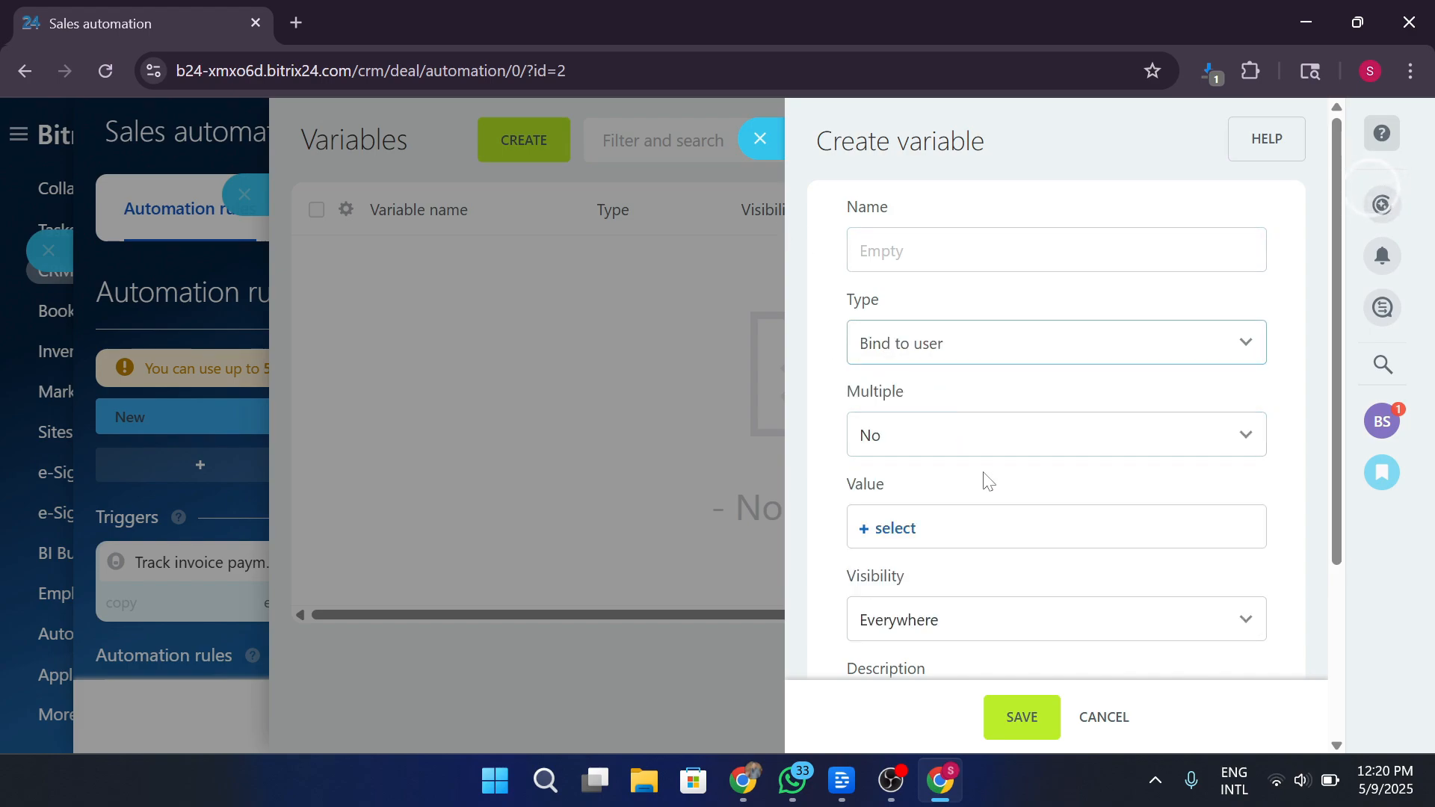
click(952, 430)
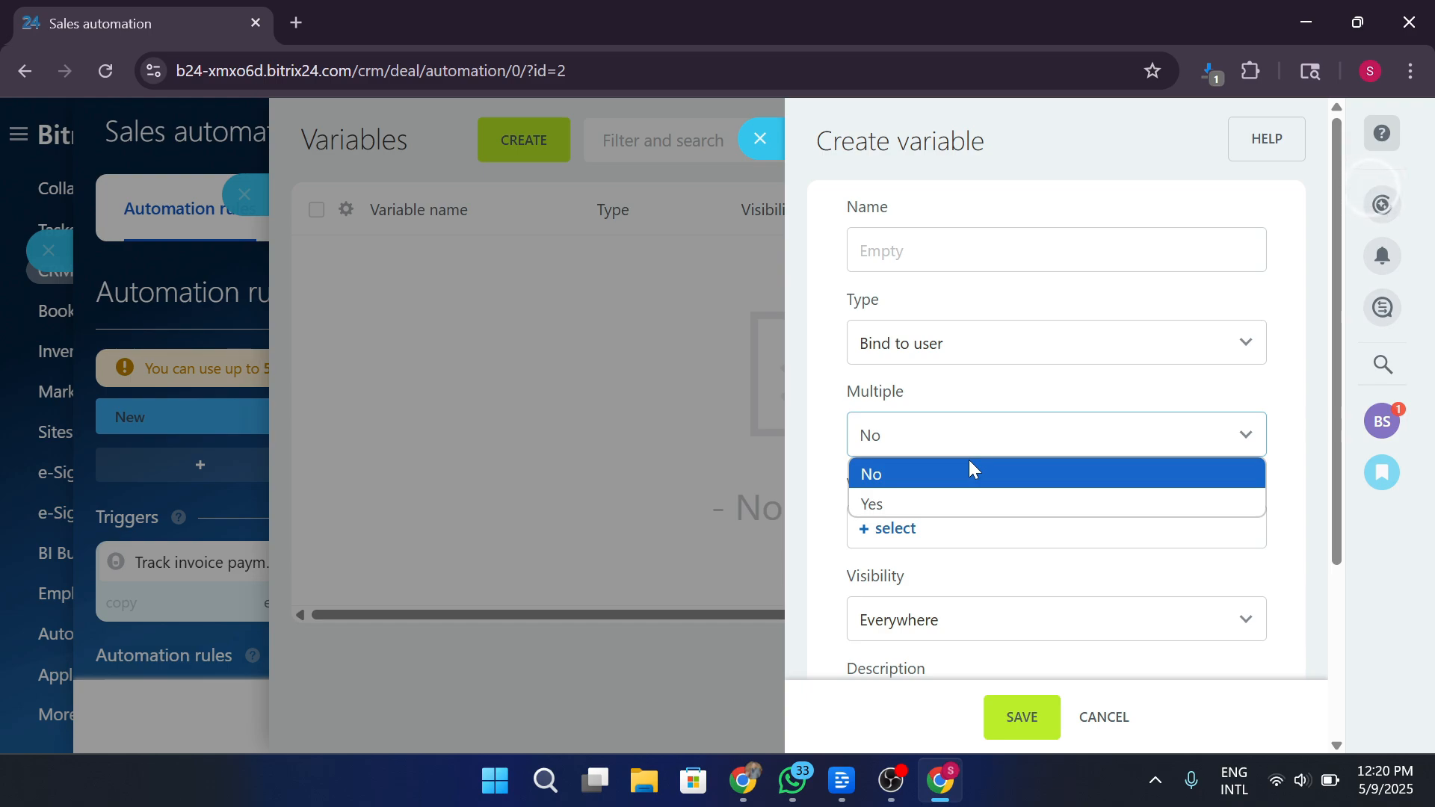
click(971, 470)
click(966, 347)
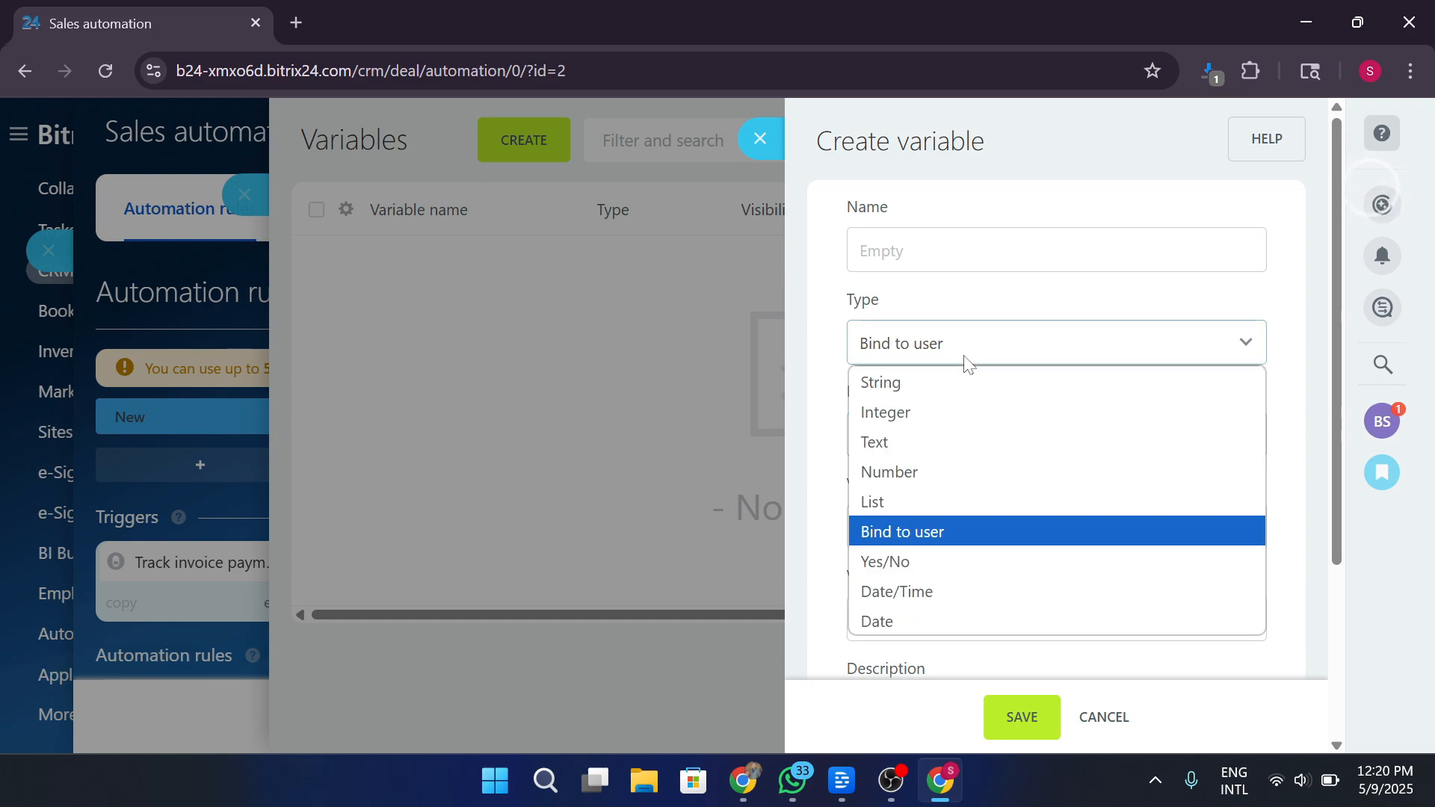
click(936, 472)
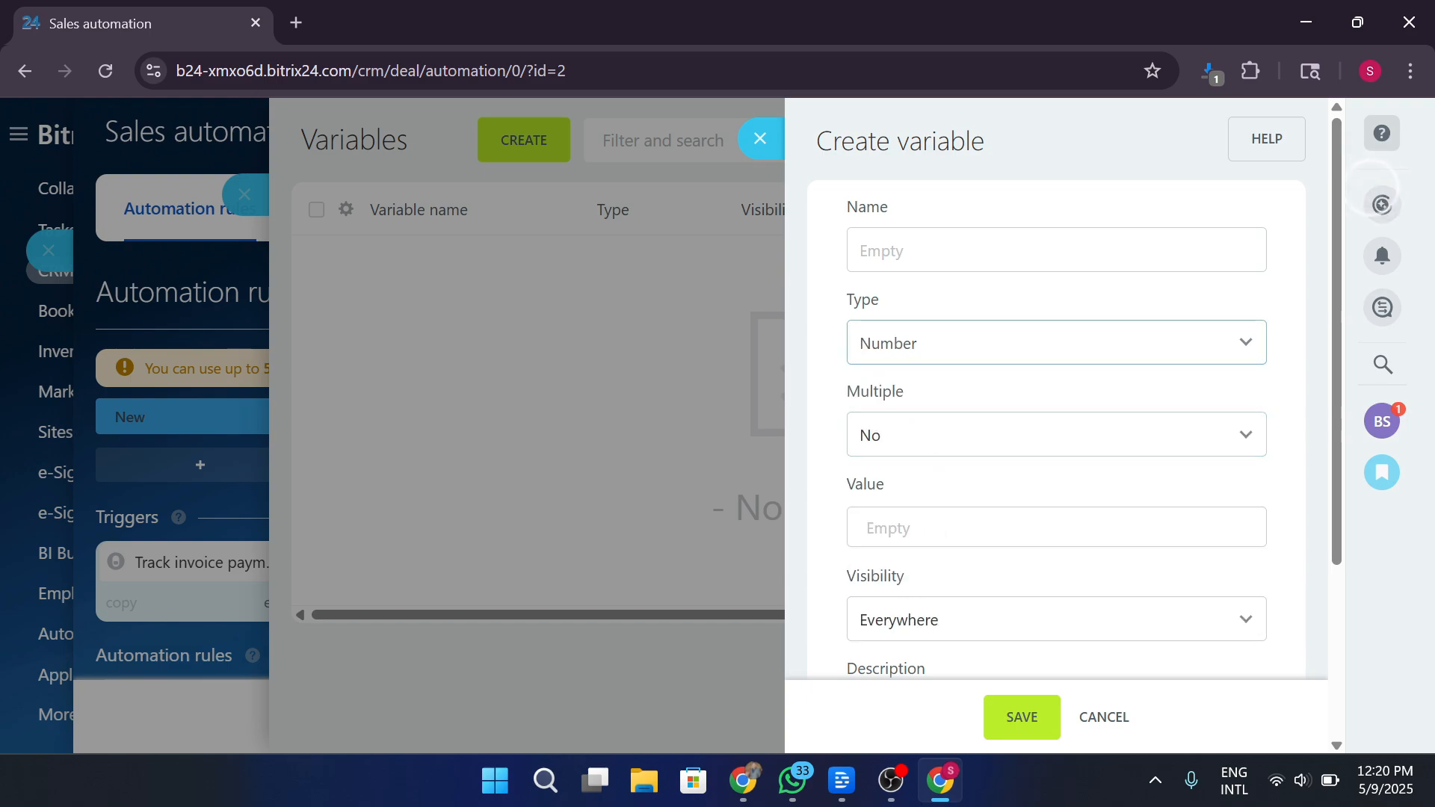
Give the variable value 100000 and name 'test', save it, and close the variables list.
text(1000000)
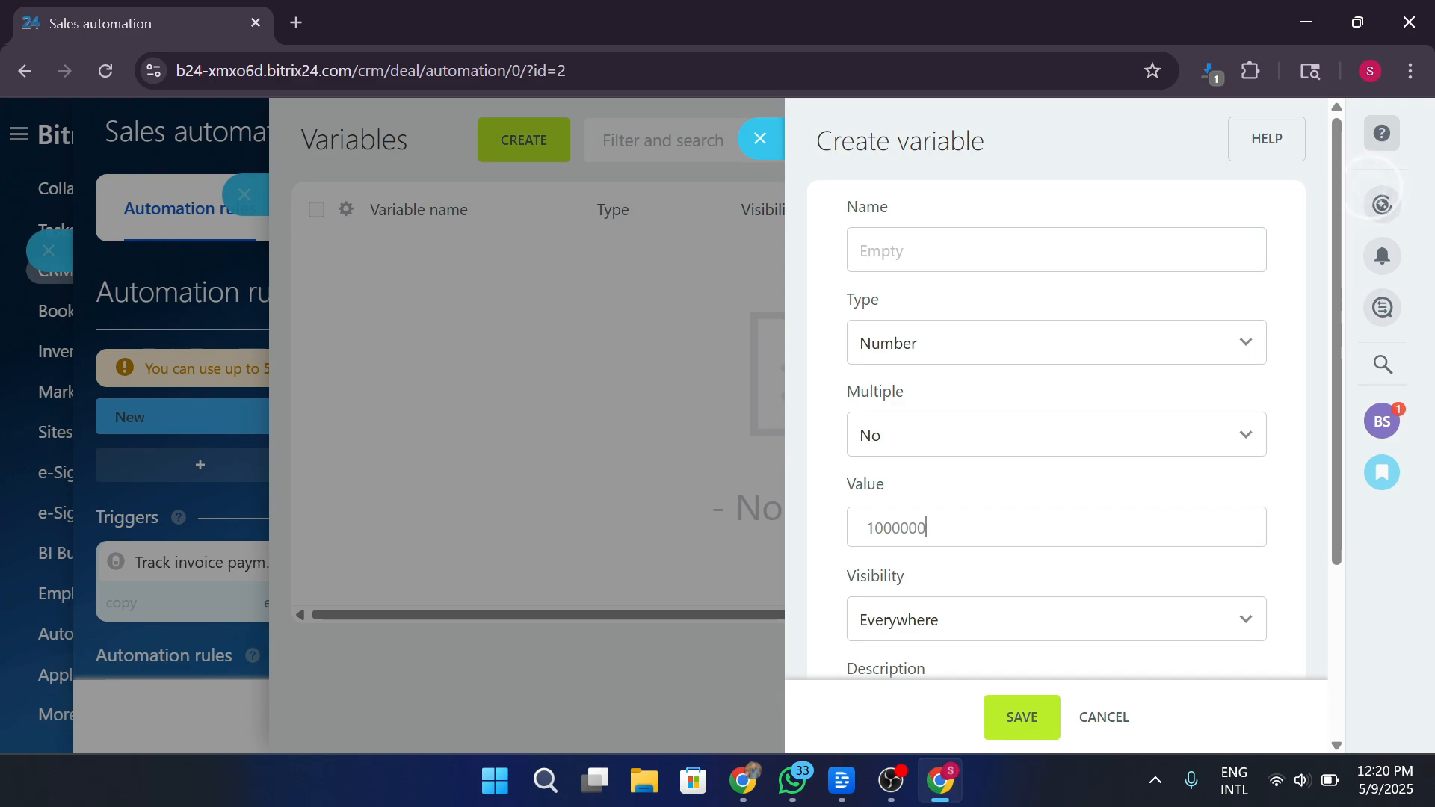
key(BackSpace)
click(1016, 719)
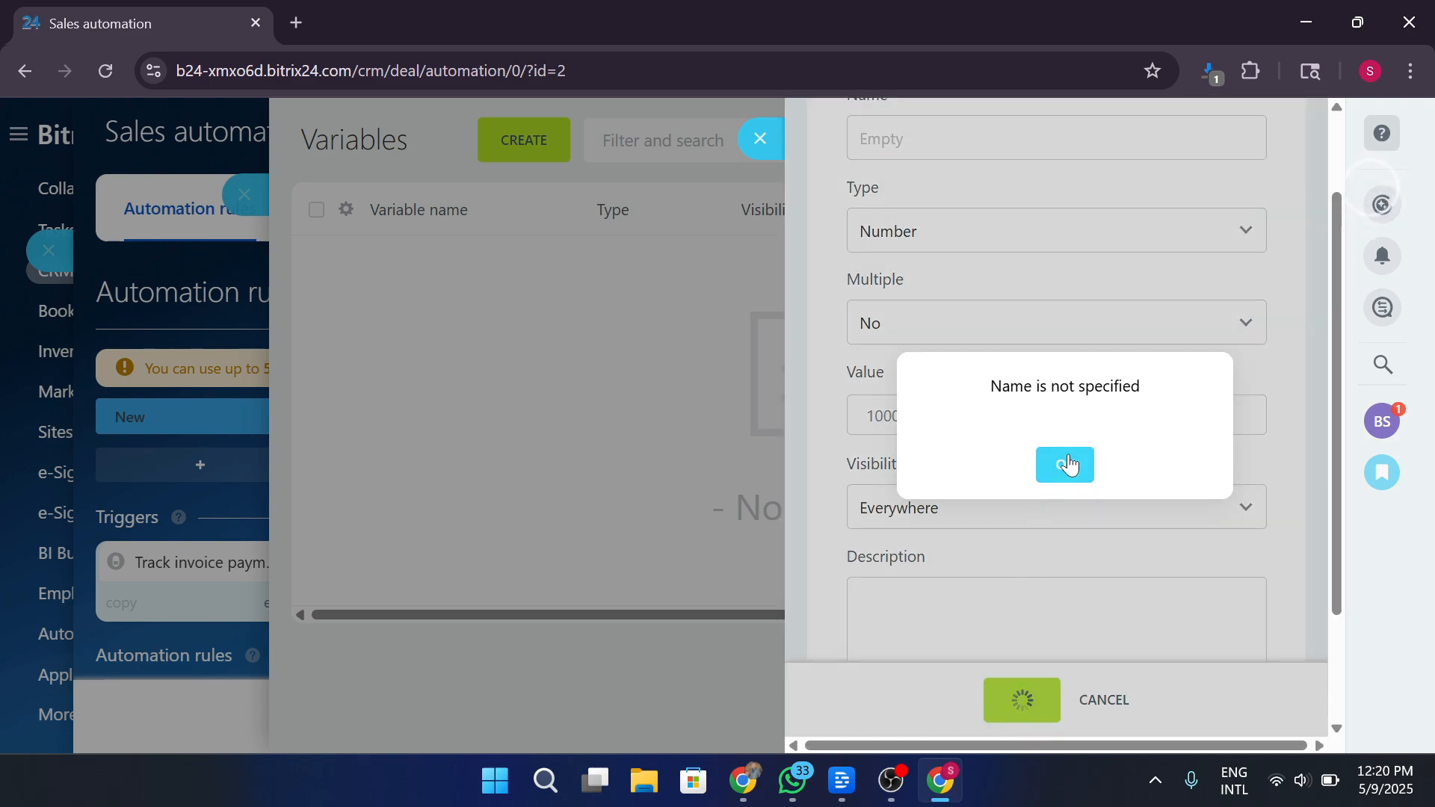
click(1066, 464)
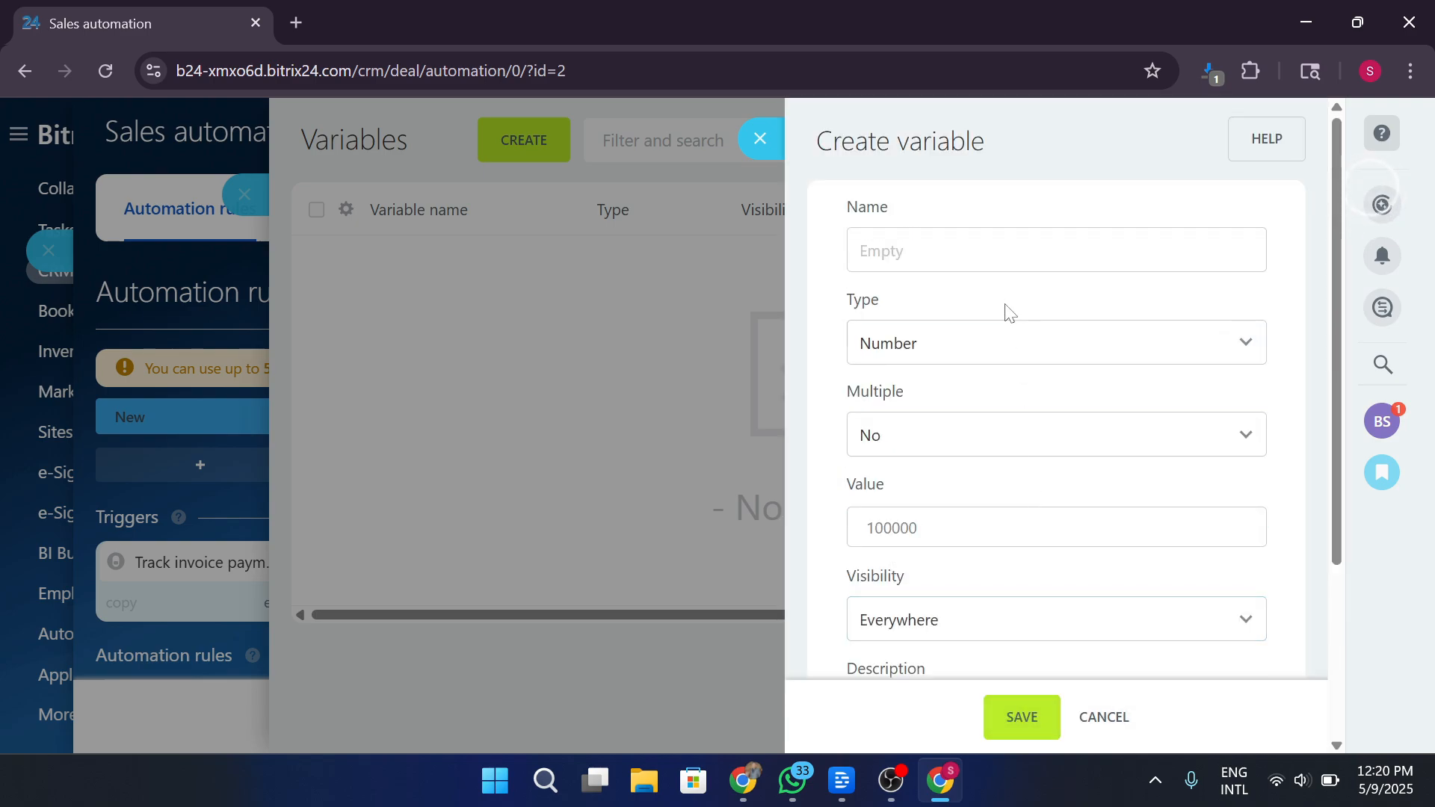
click(1010, 250)
text(test)
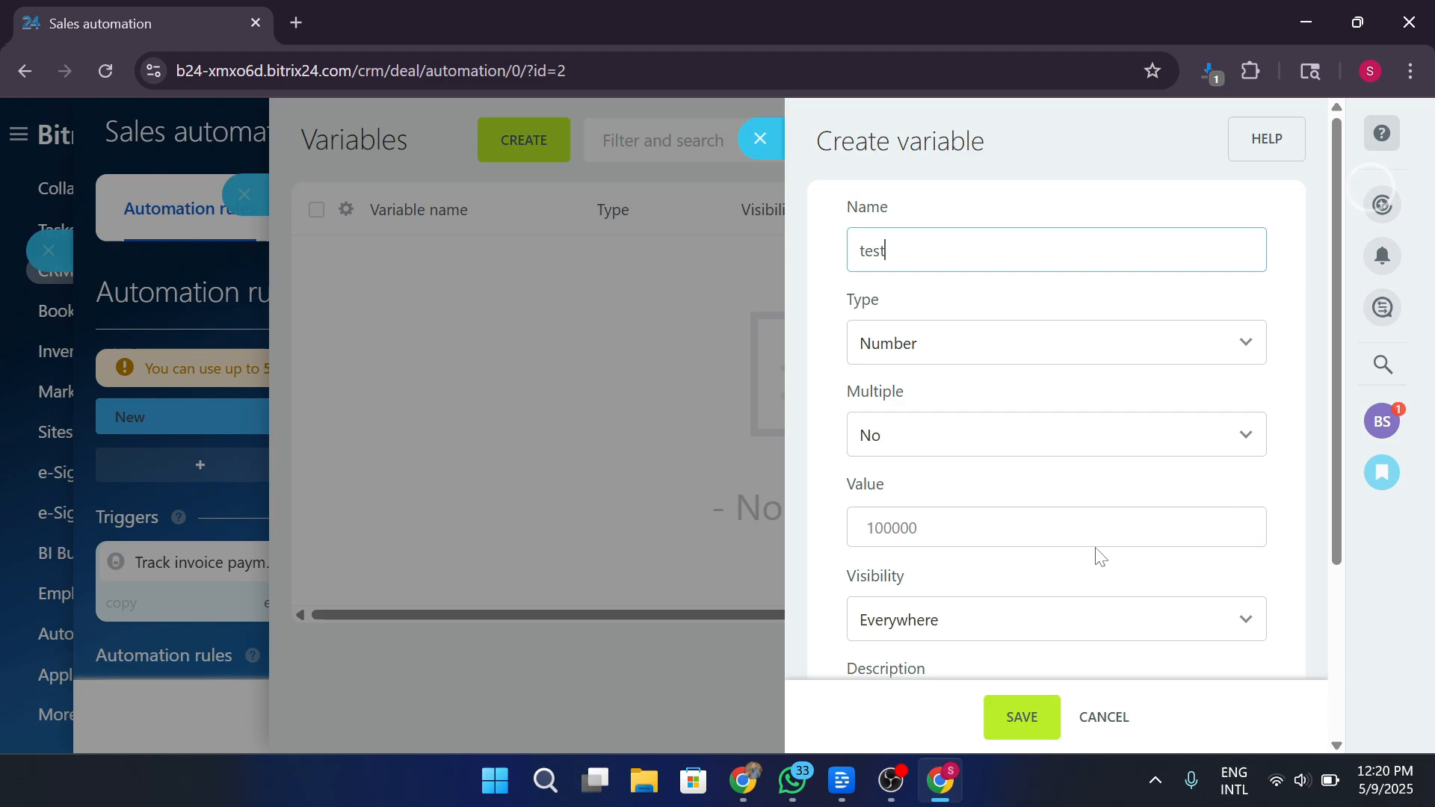
click(1021, 718)
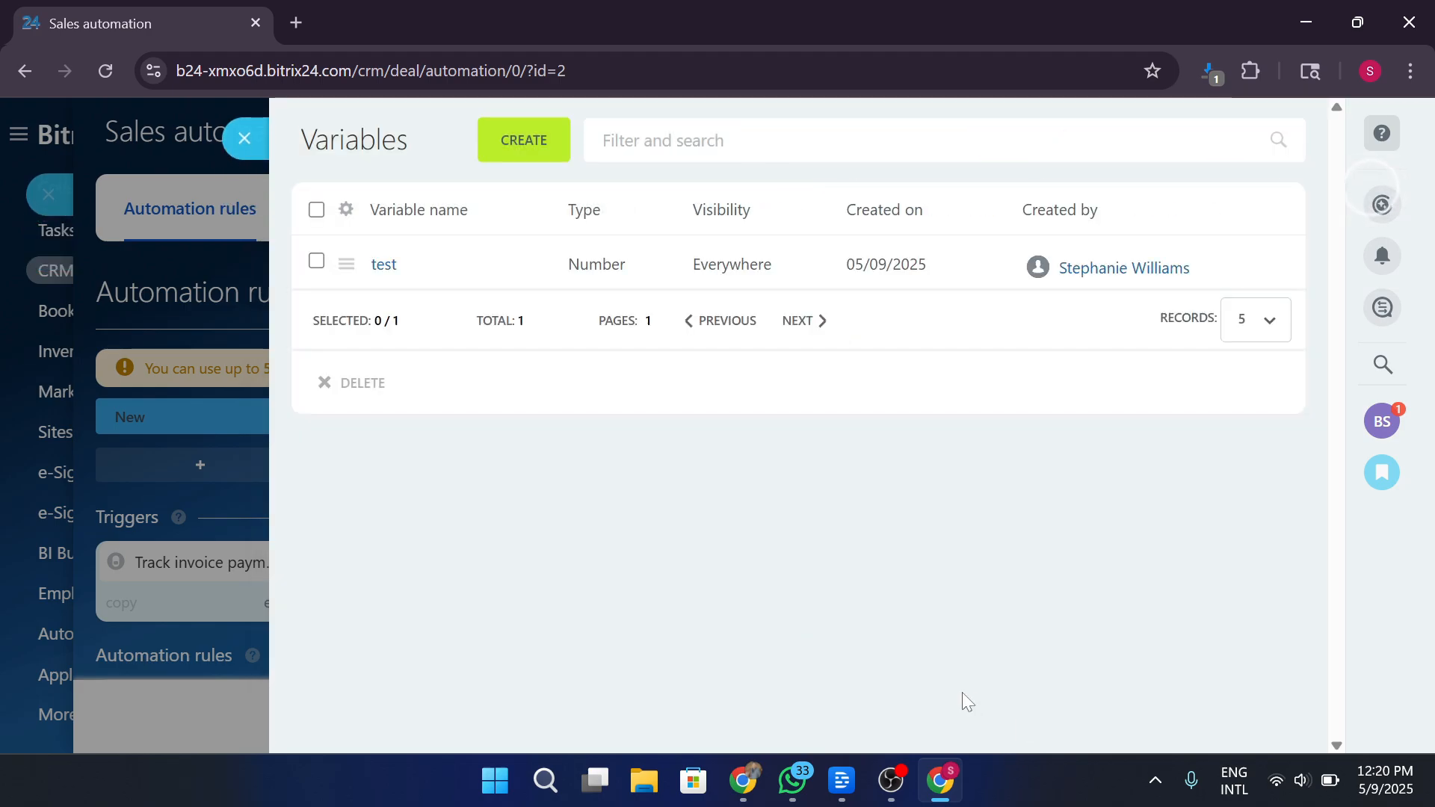
click(245, 143)
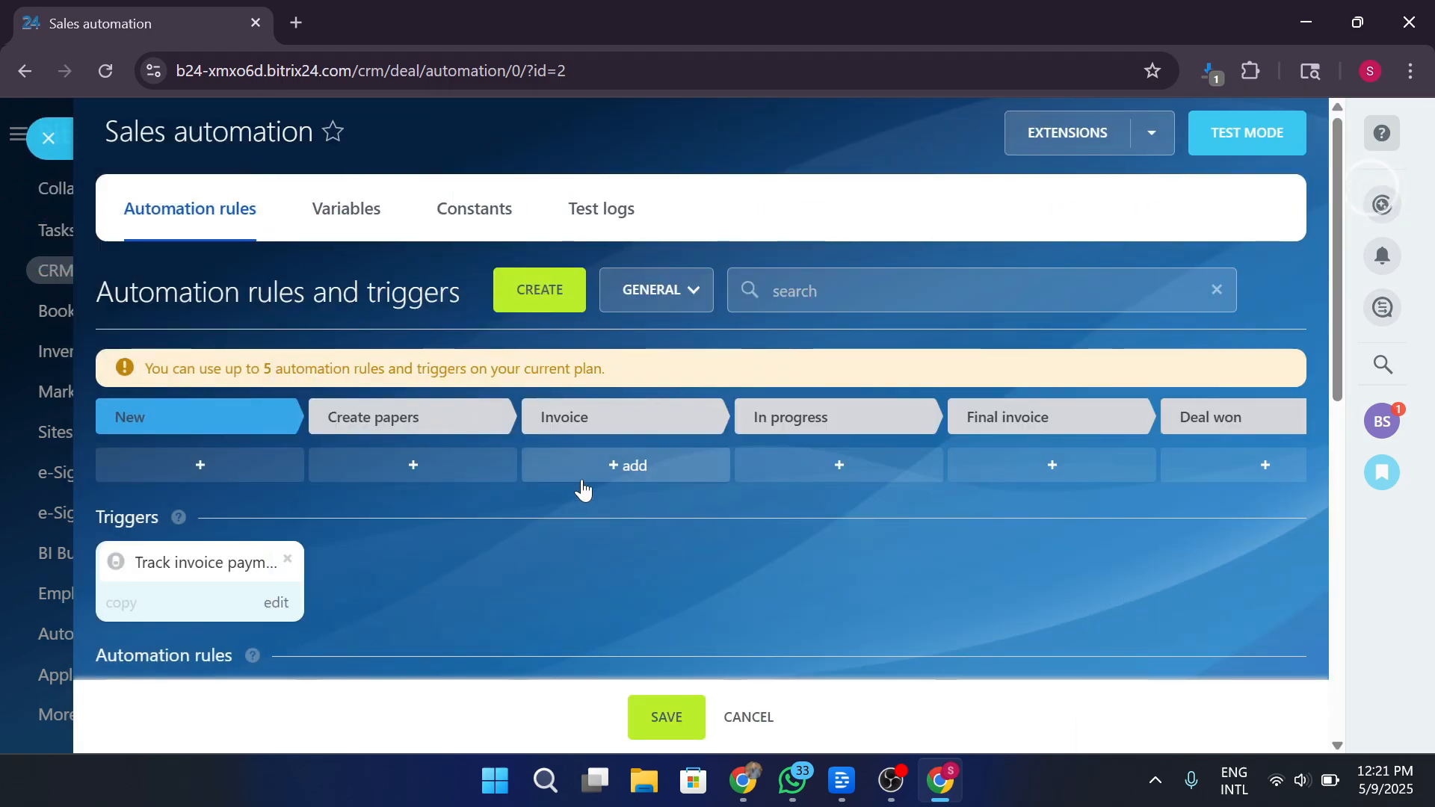
Start a new test from the automation Test logs, then close both panels.
click(598, 206)
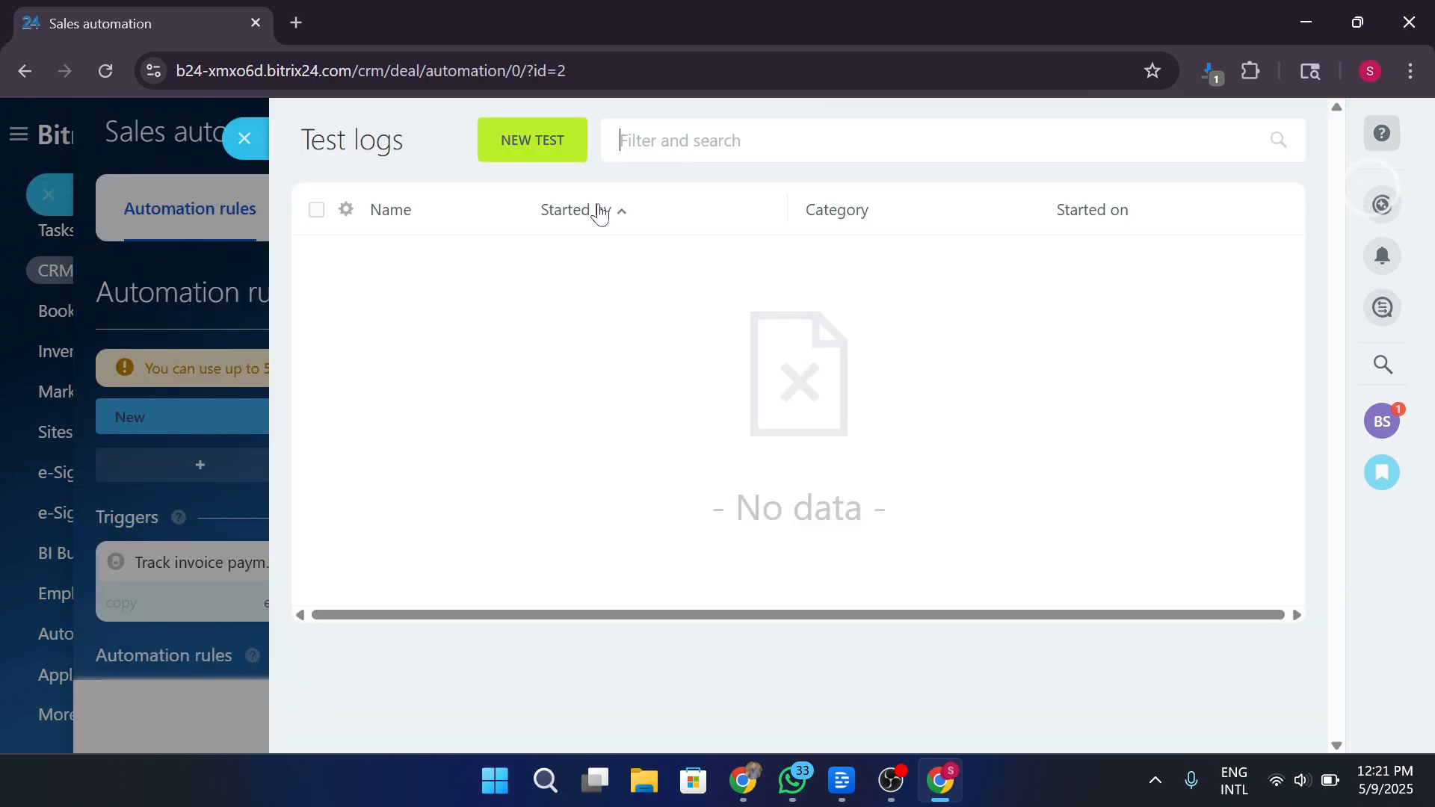
click(556, 139)
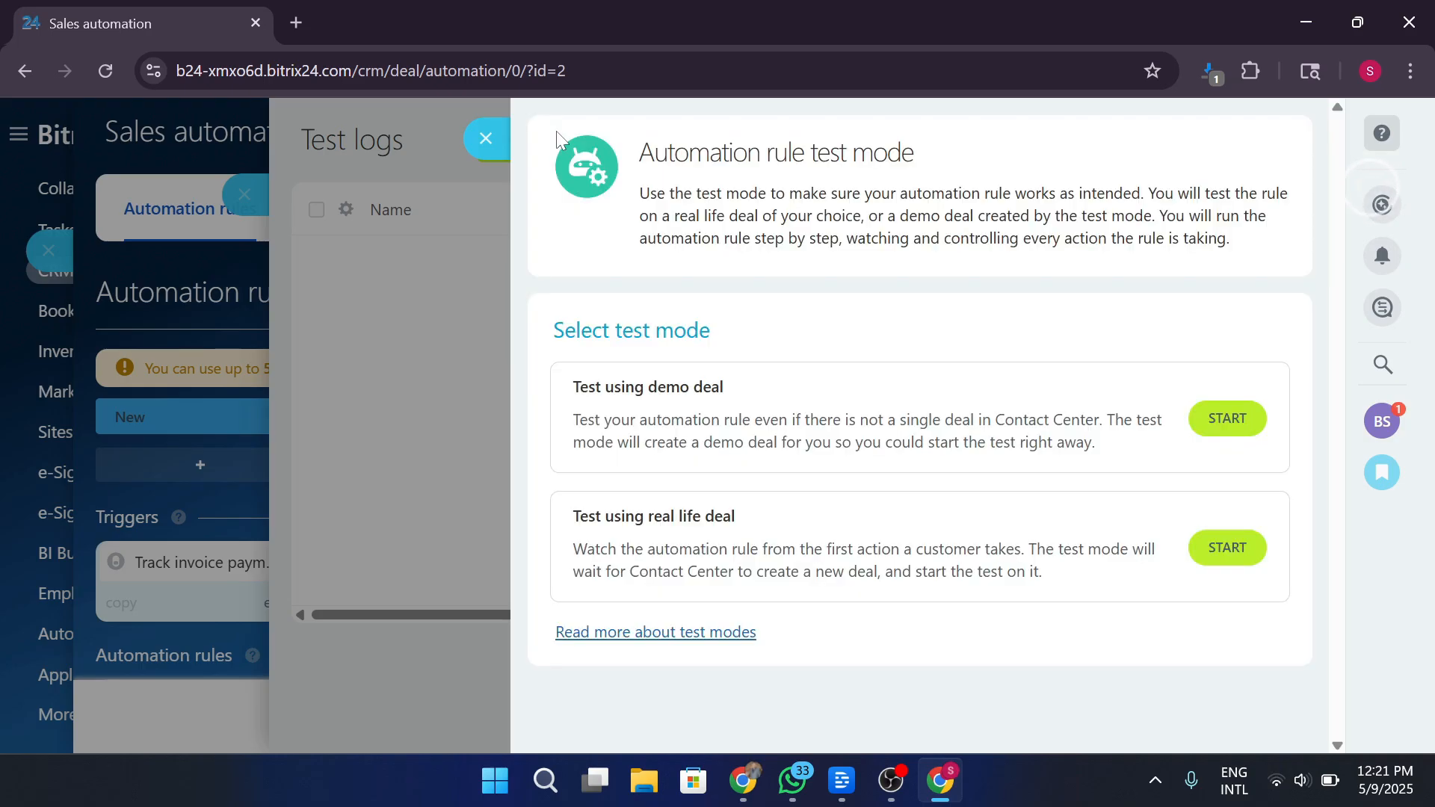
click(485, 137)
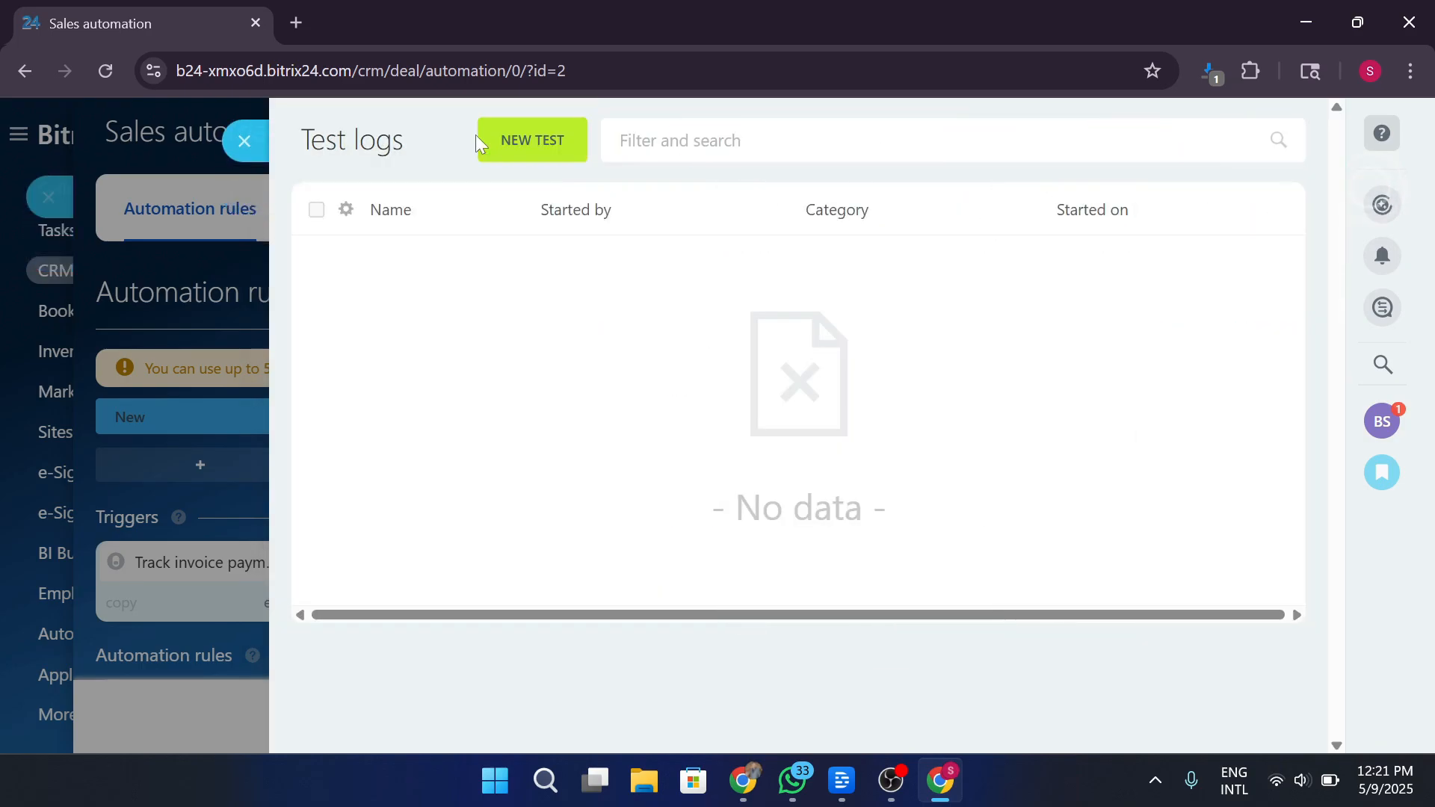
click(236, 138)
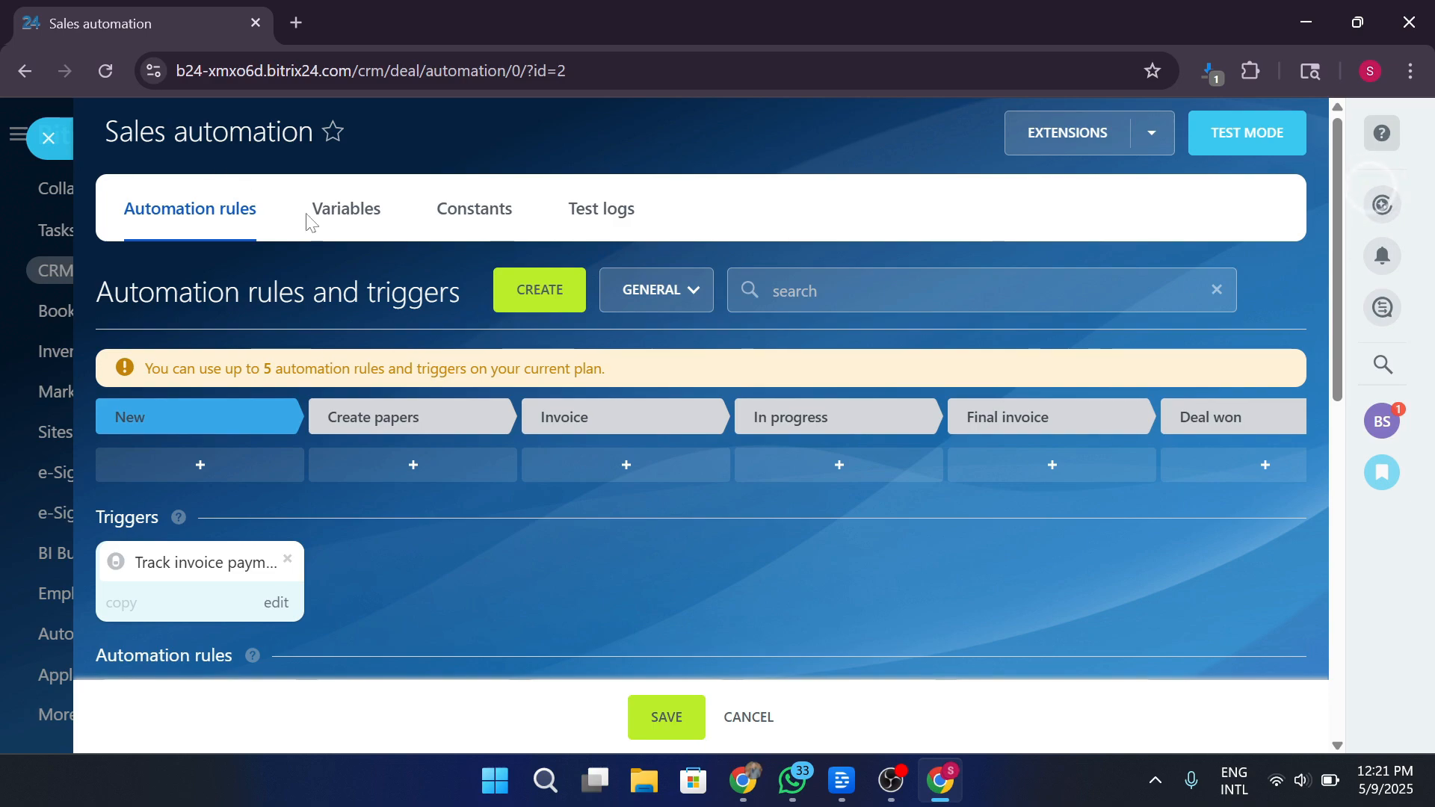
Check the Extensions options, then exit the automation settings without saving.
click(1156, 135)
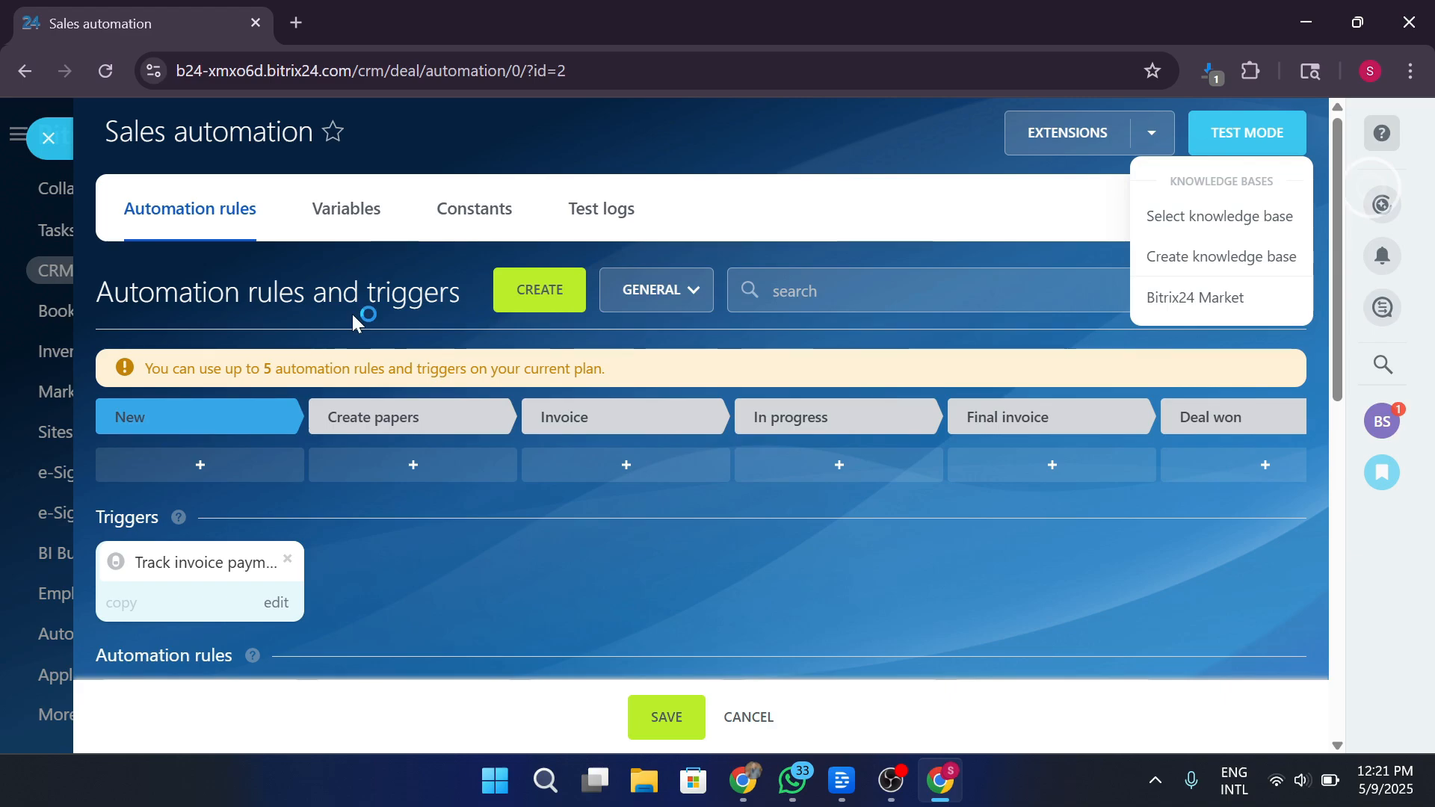
click(43, 141)
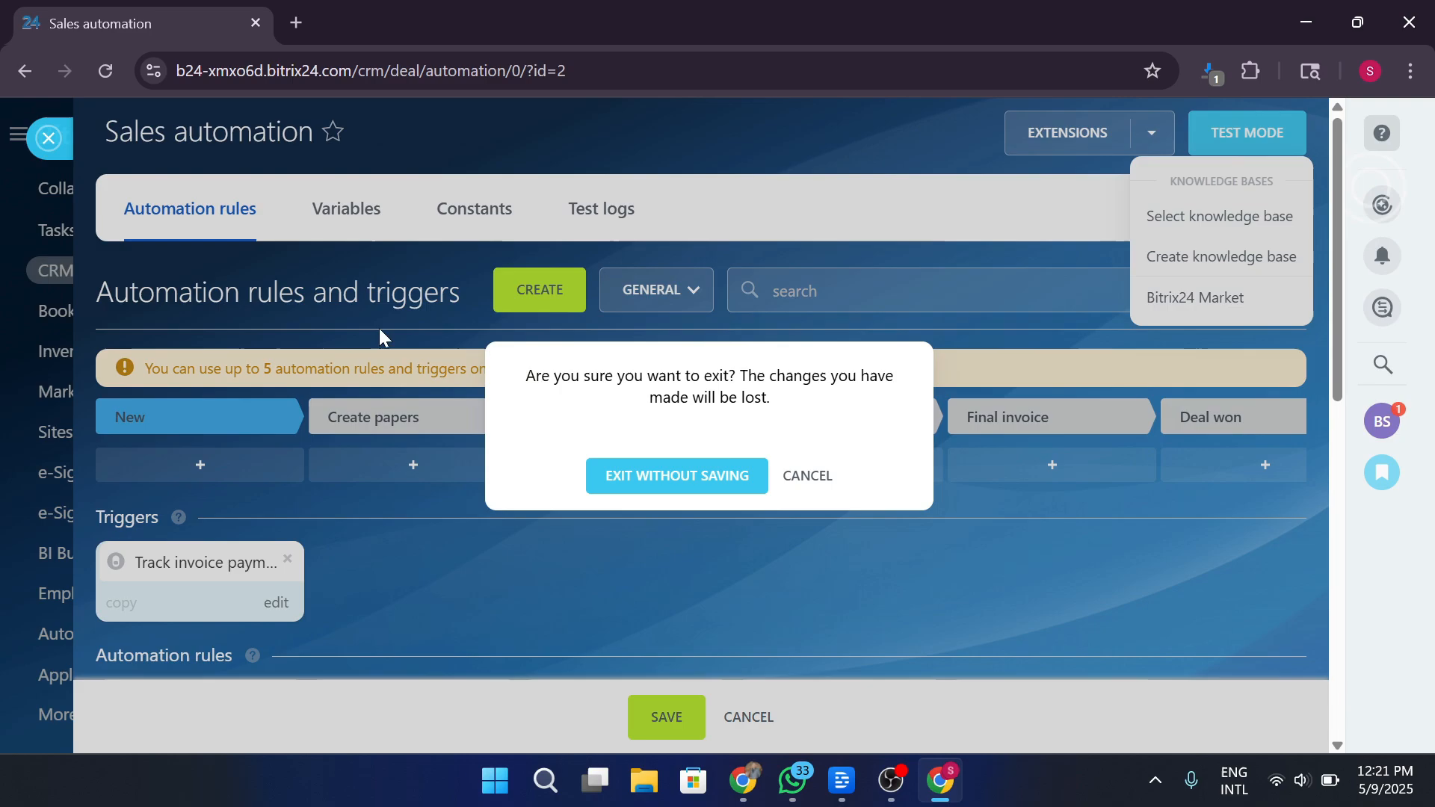
click(710, 482)
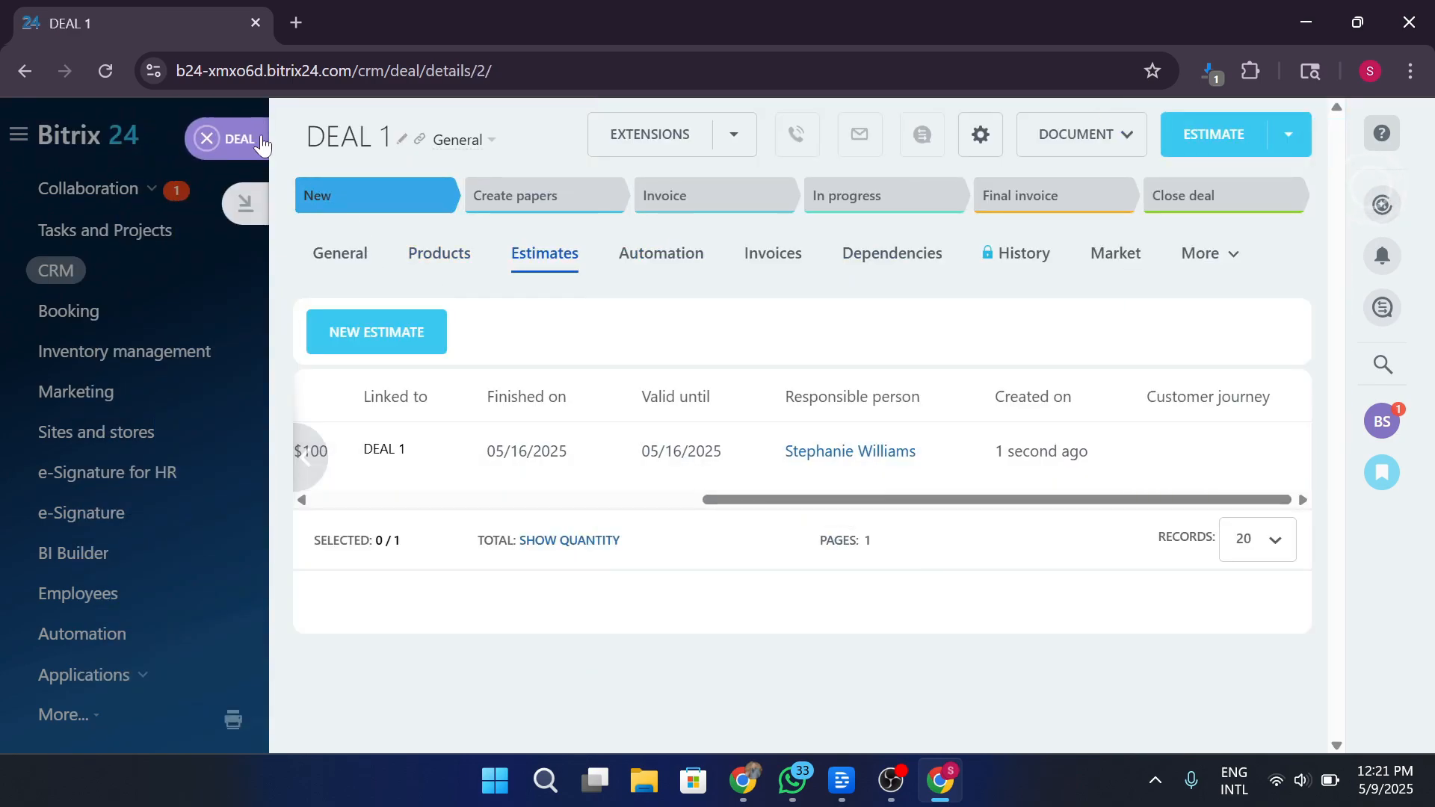
Dismiss DEAL 1's invoices upgrade offer and next-step prompt, returning to the Deals kanban.
click(773, 259)
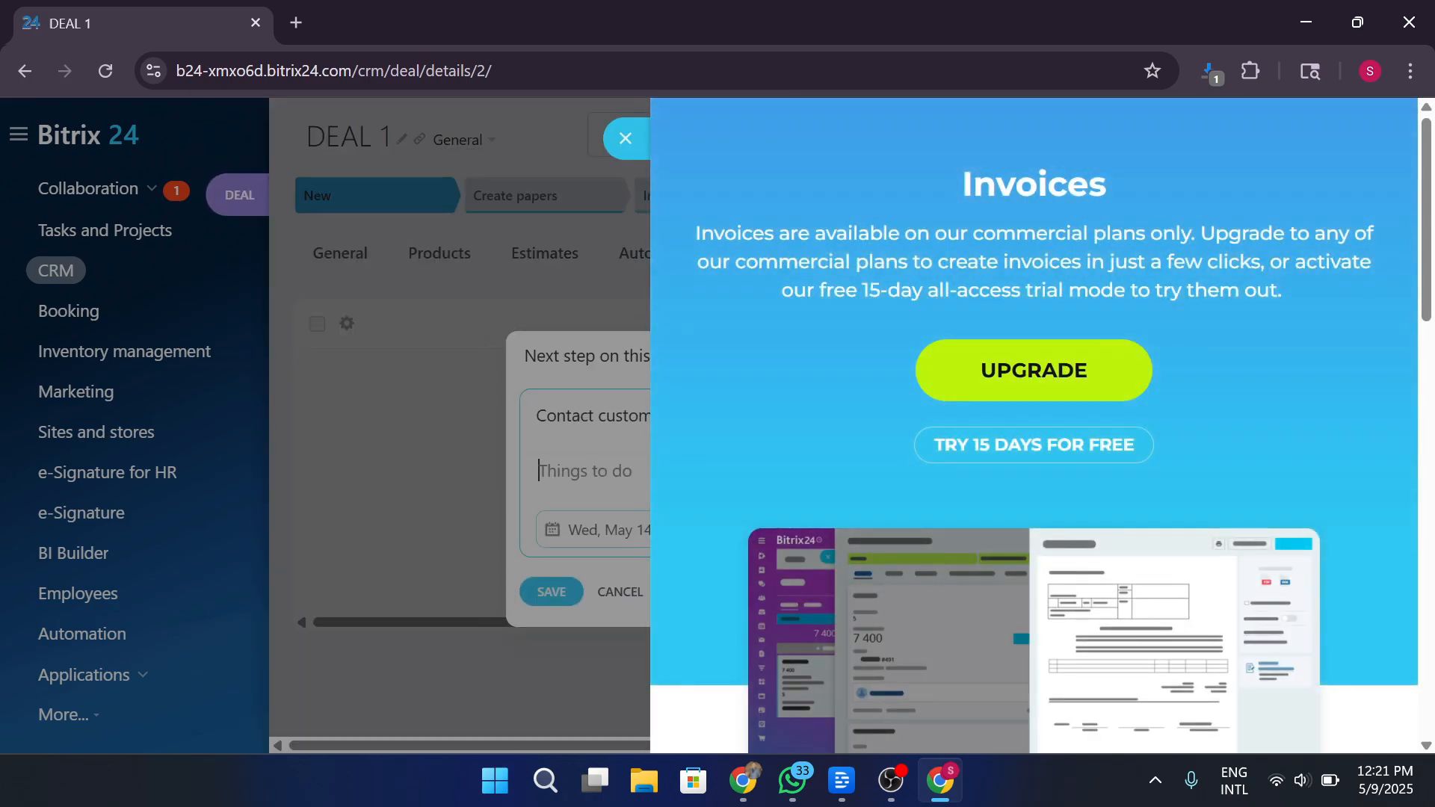
click(626, 137)
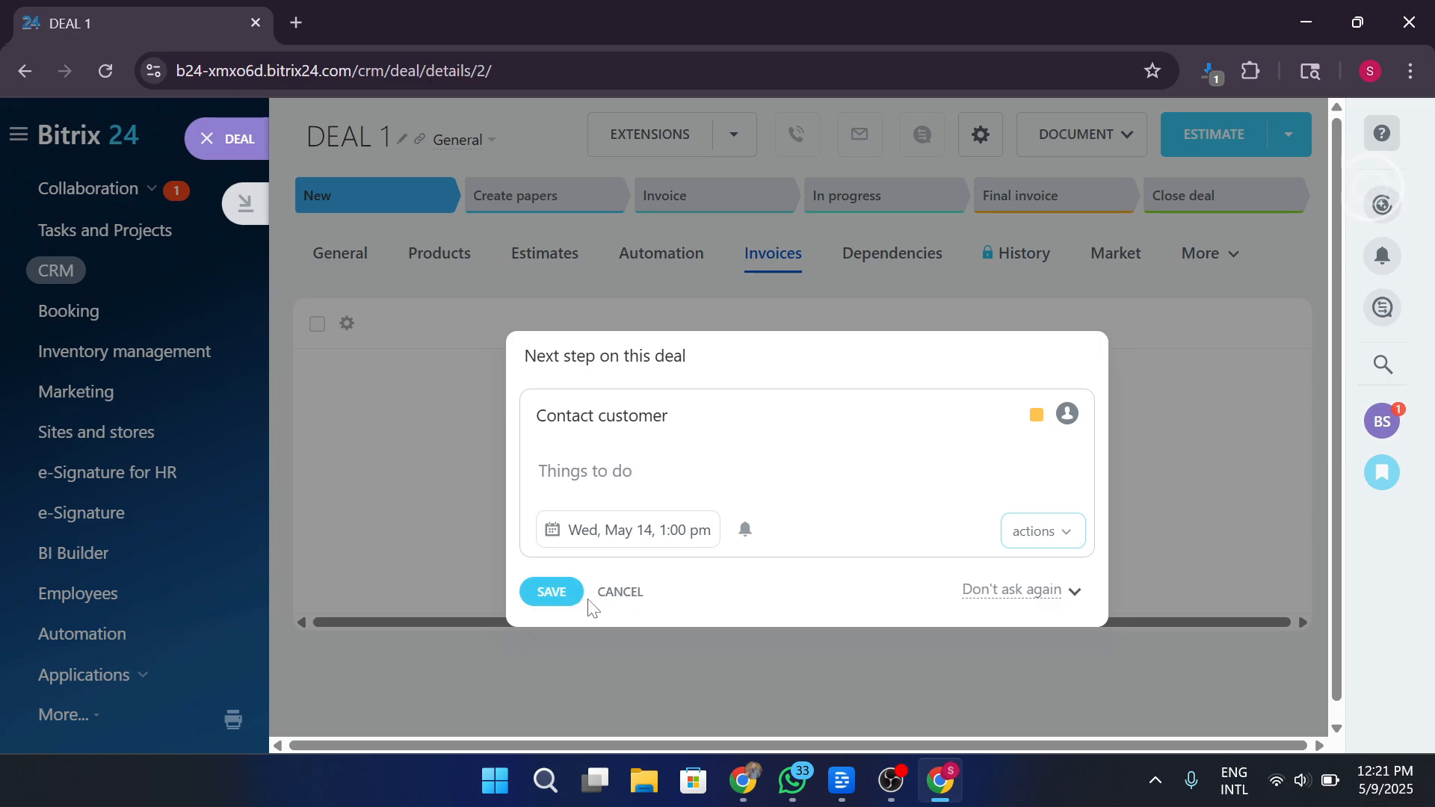
click(623, 598)
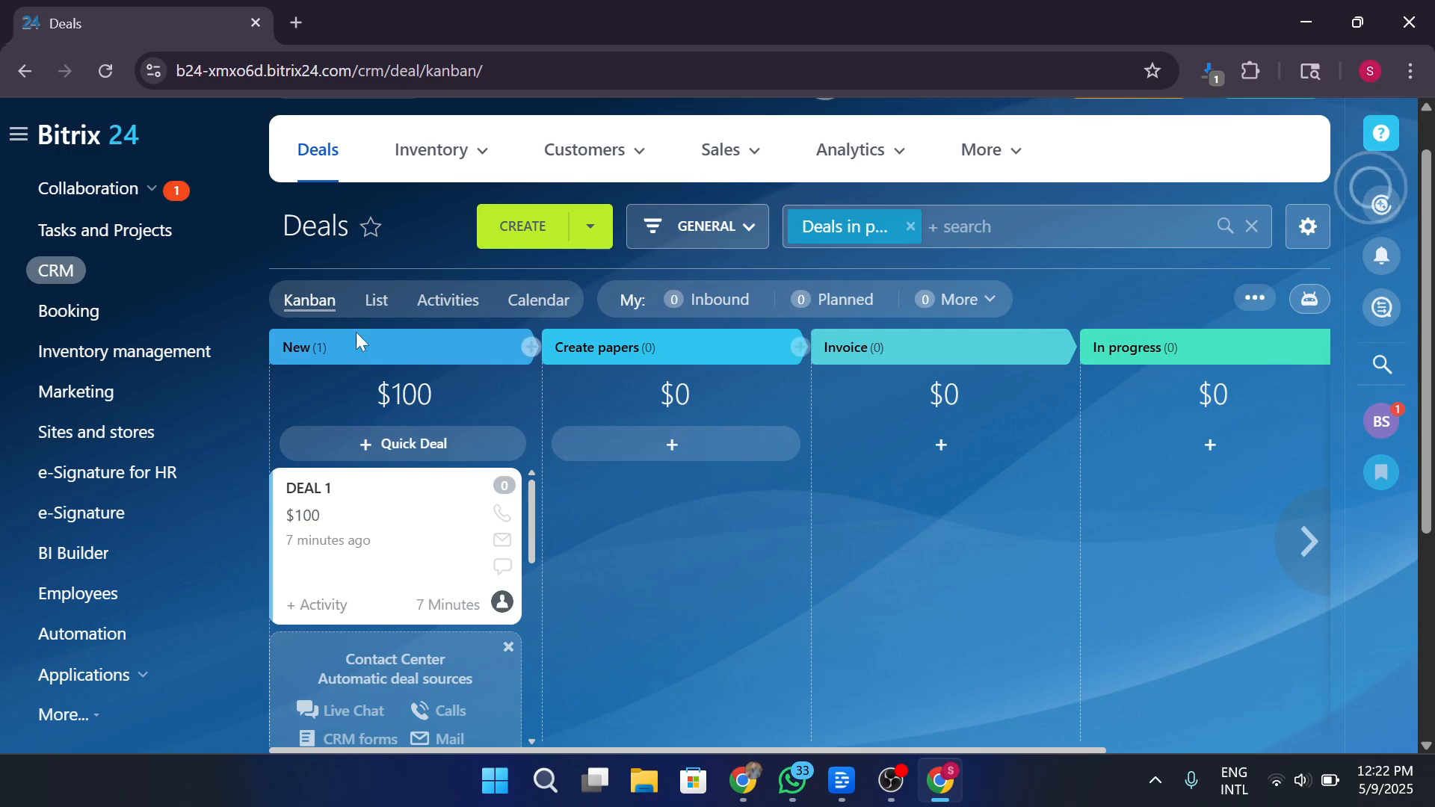
Open Booking and close its promo overlay, add-resources tip and upgrade panel.
click(76, 311)
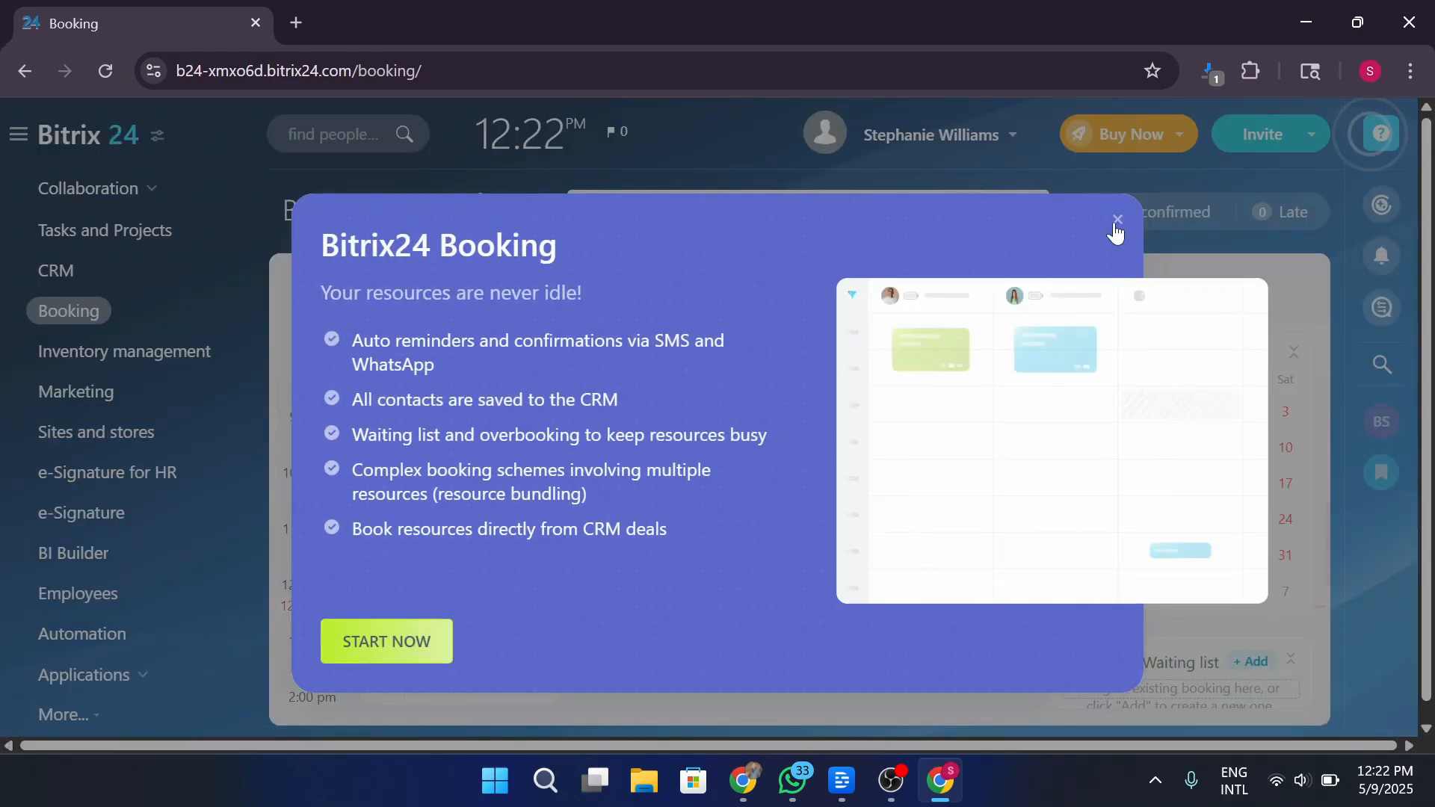
click(1118, 219)
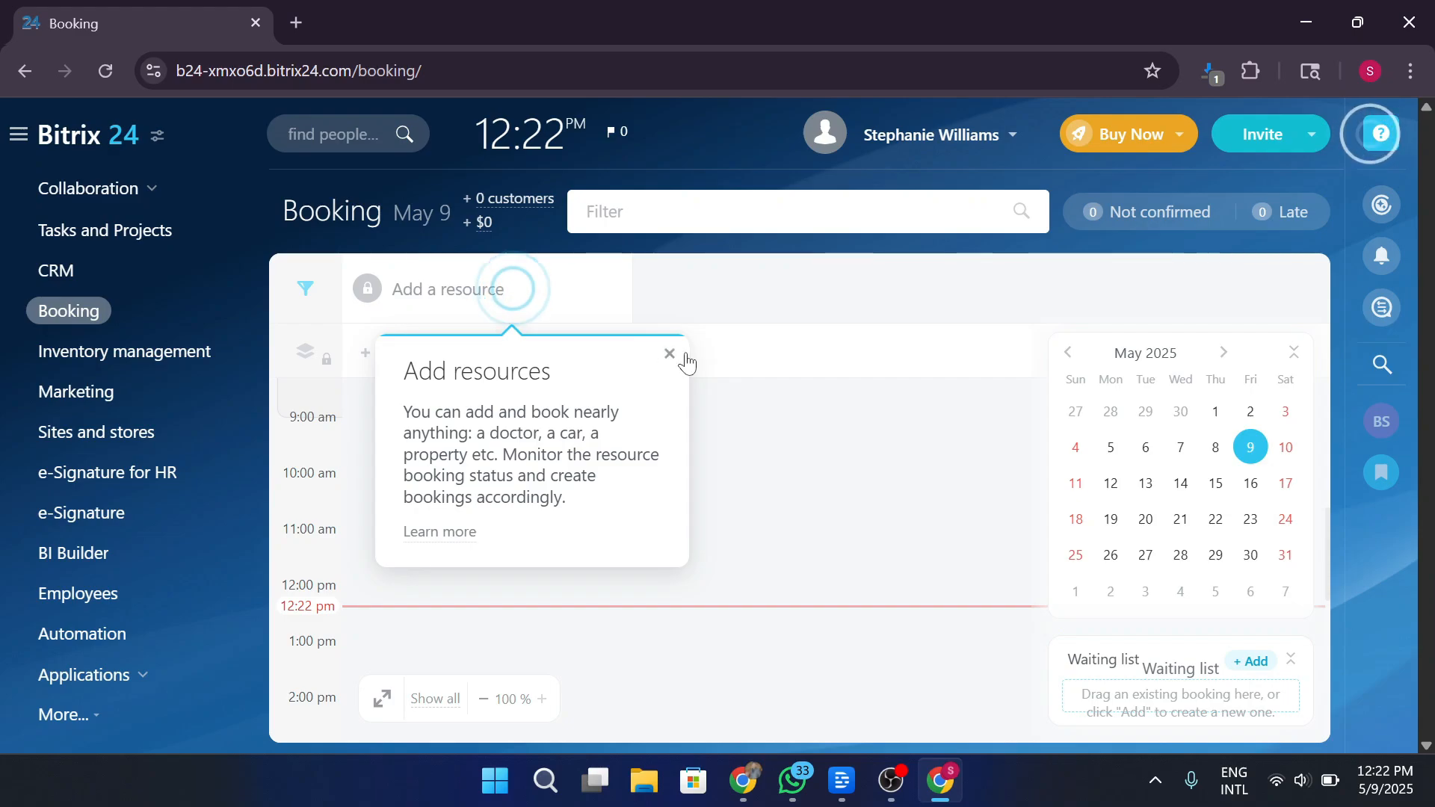
click(670, 359)
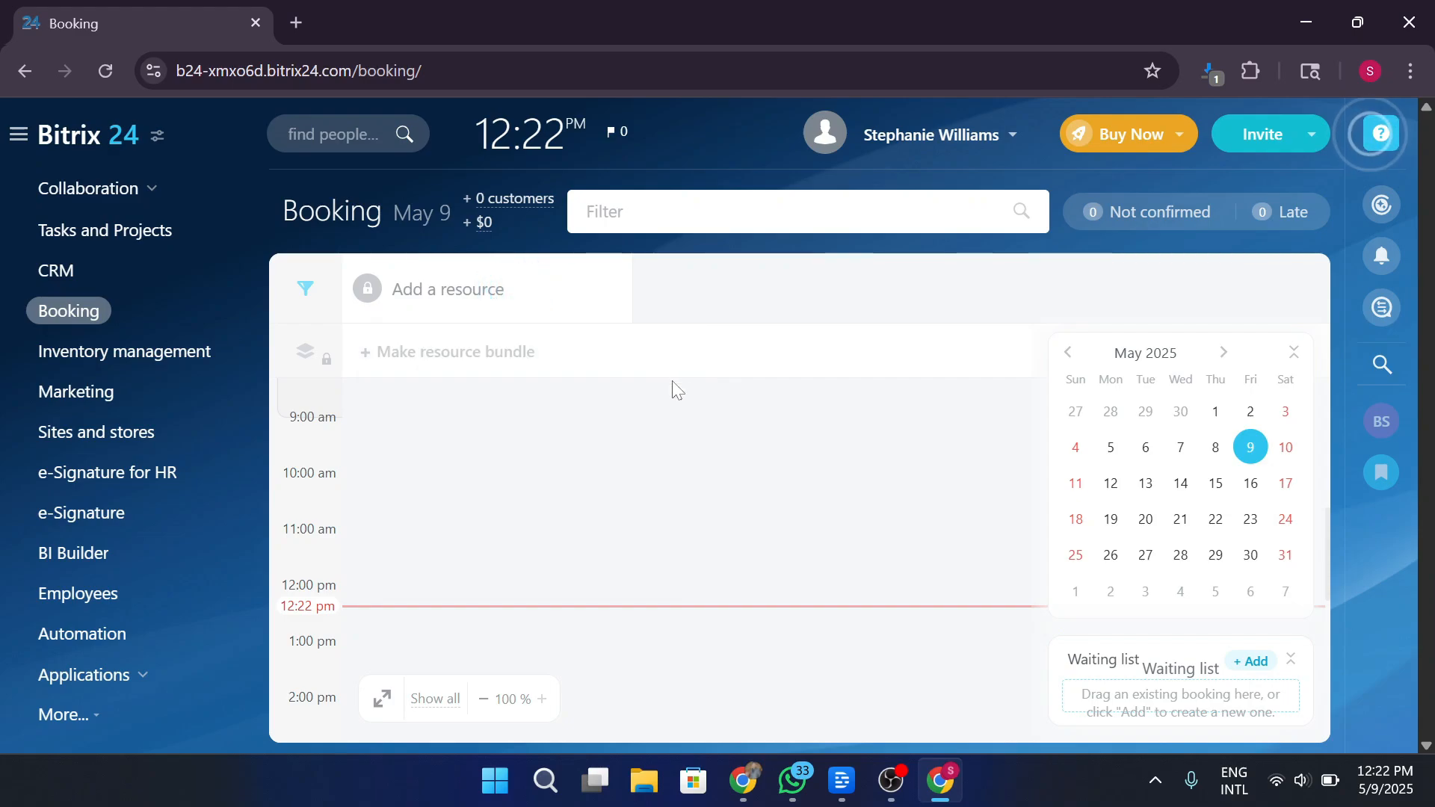
click(467, 296)
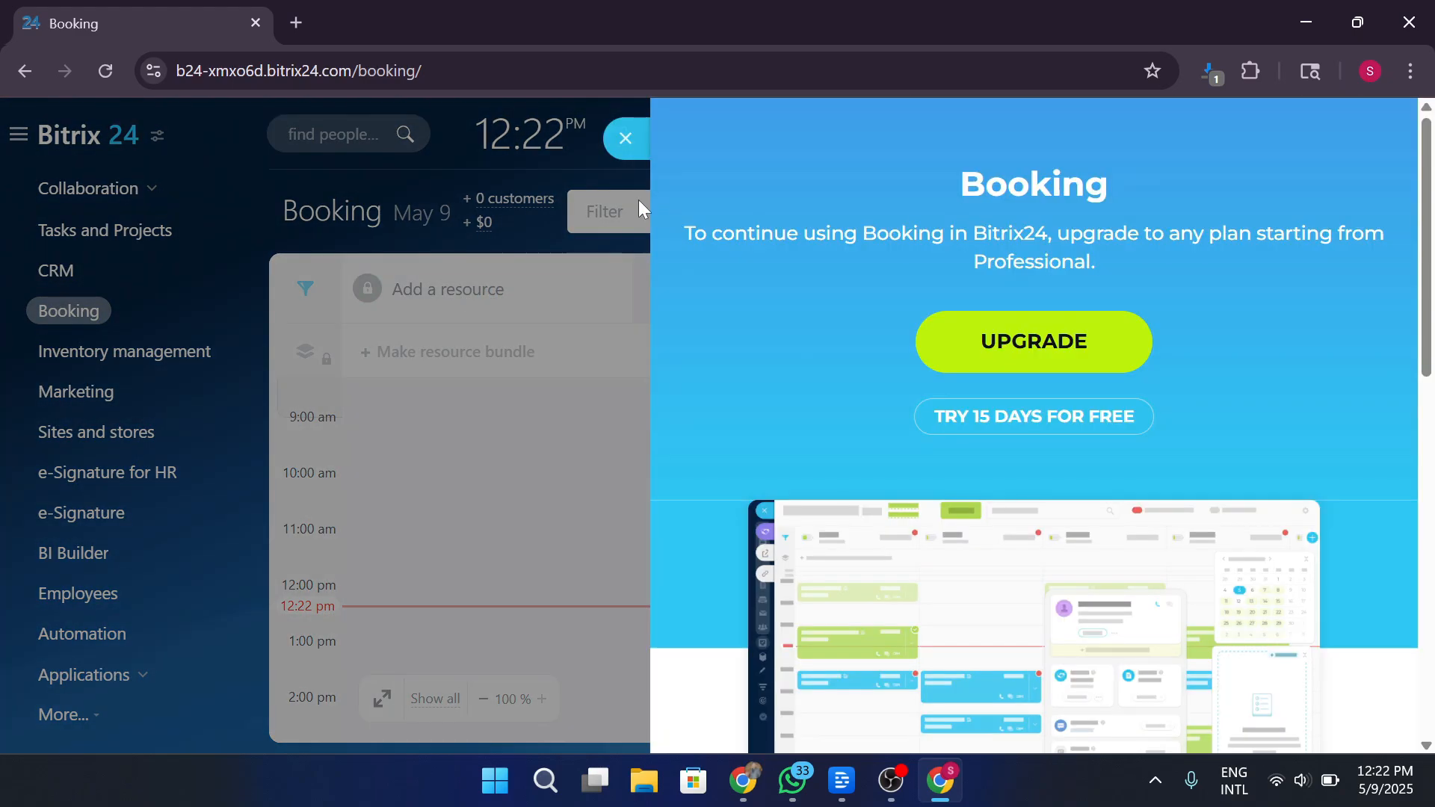
click(628, 139)
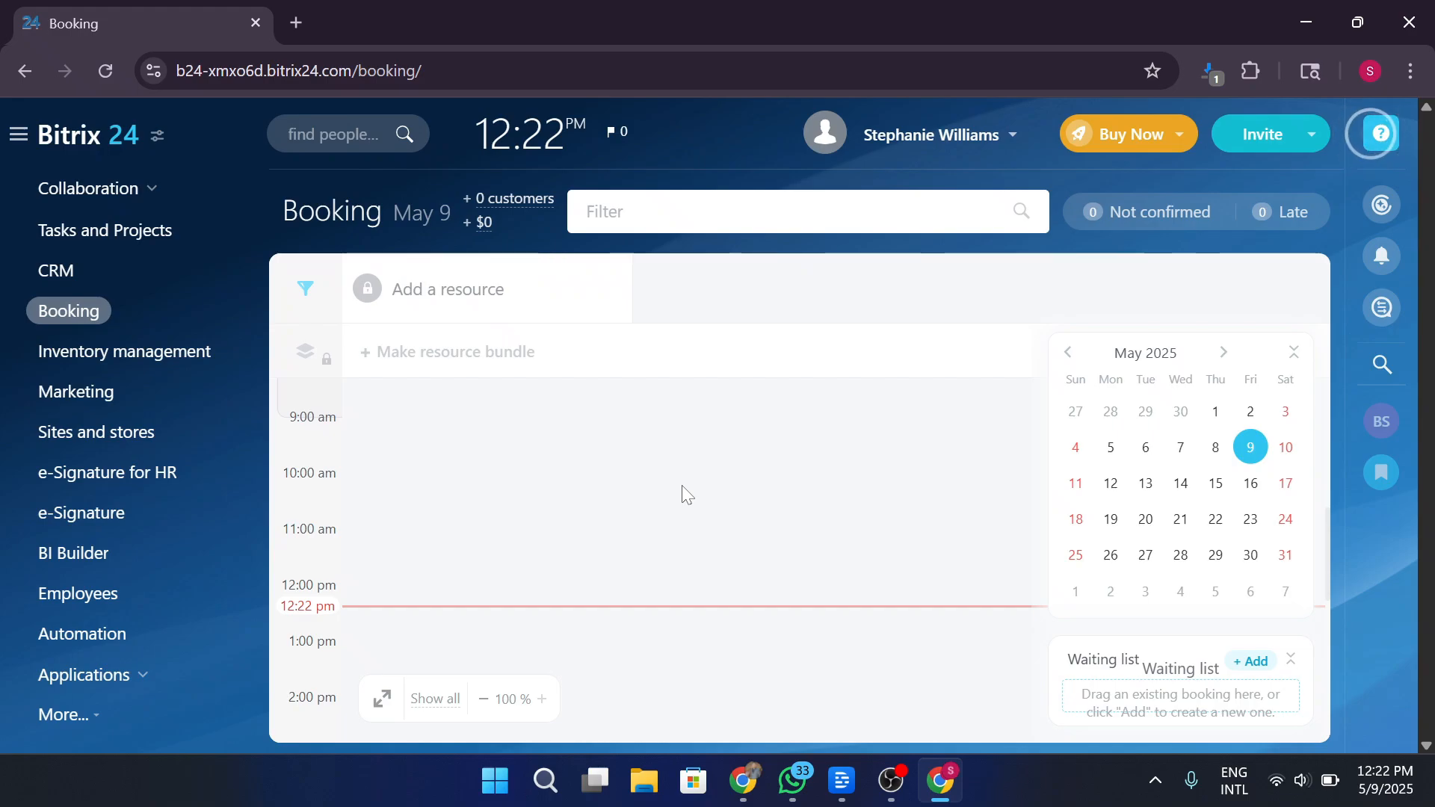
Show the Booking schedule for June 4, 2025.
click(1180, 591)
scroll(759, 542, down, 3)
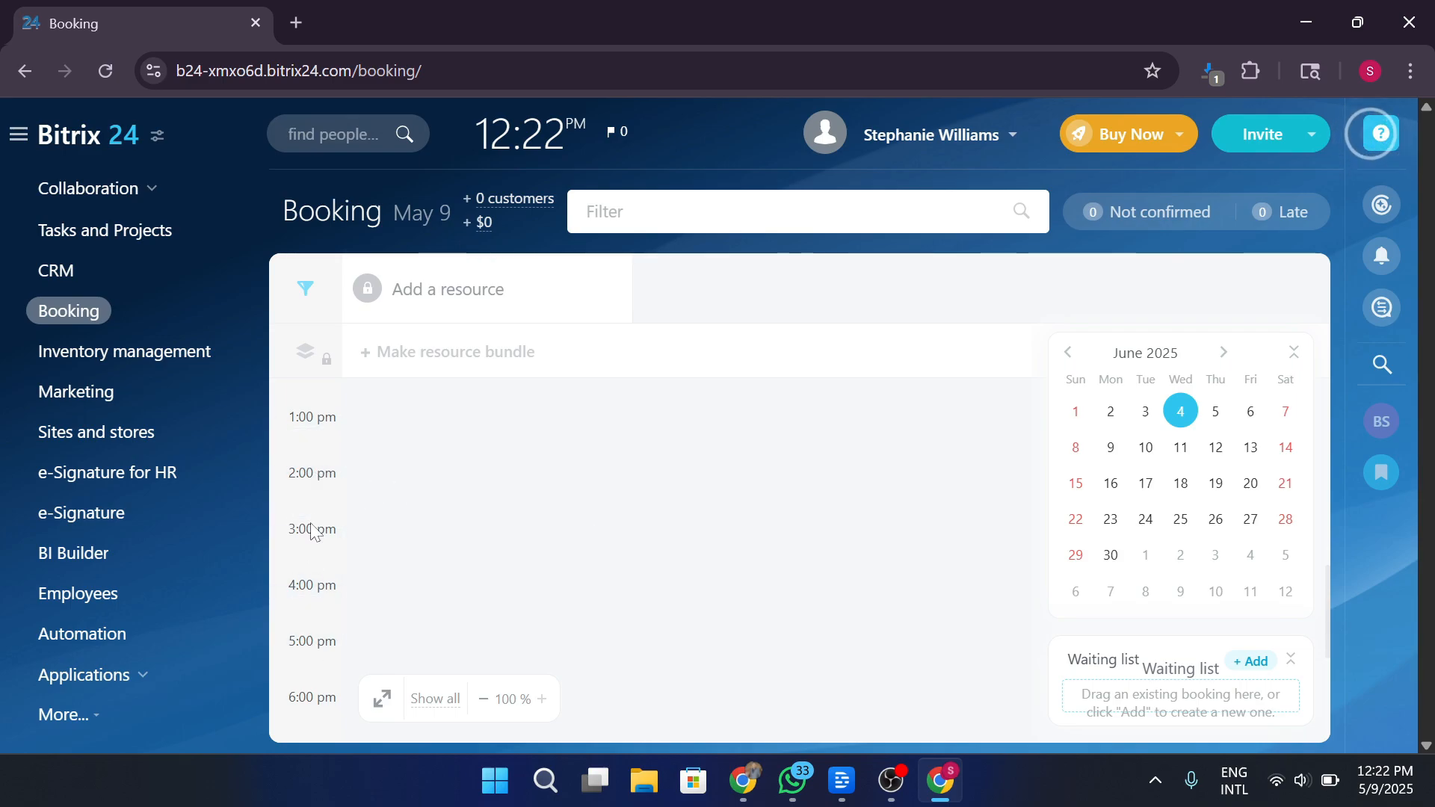
scroll(318, 494, up, 2)
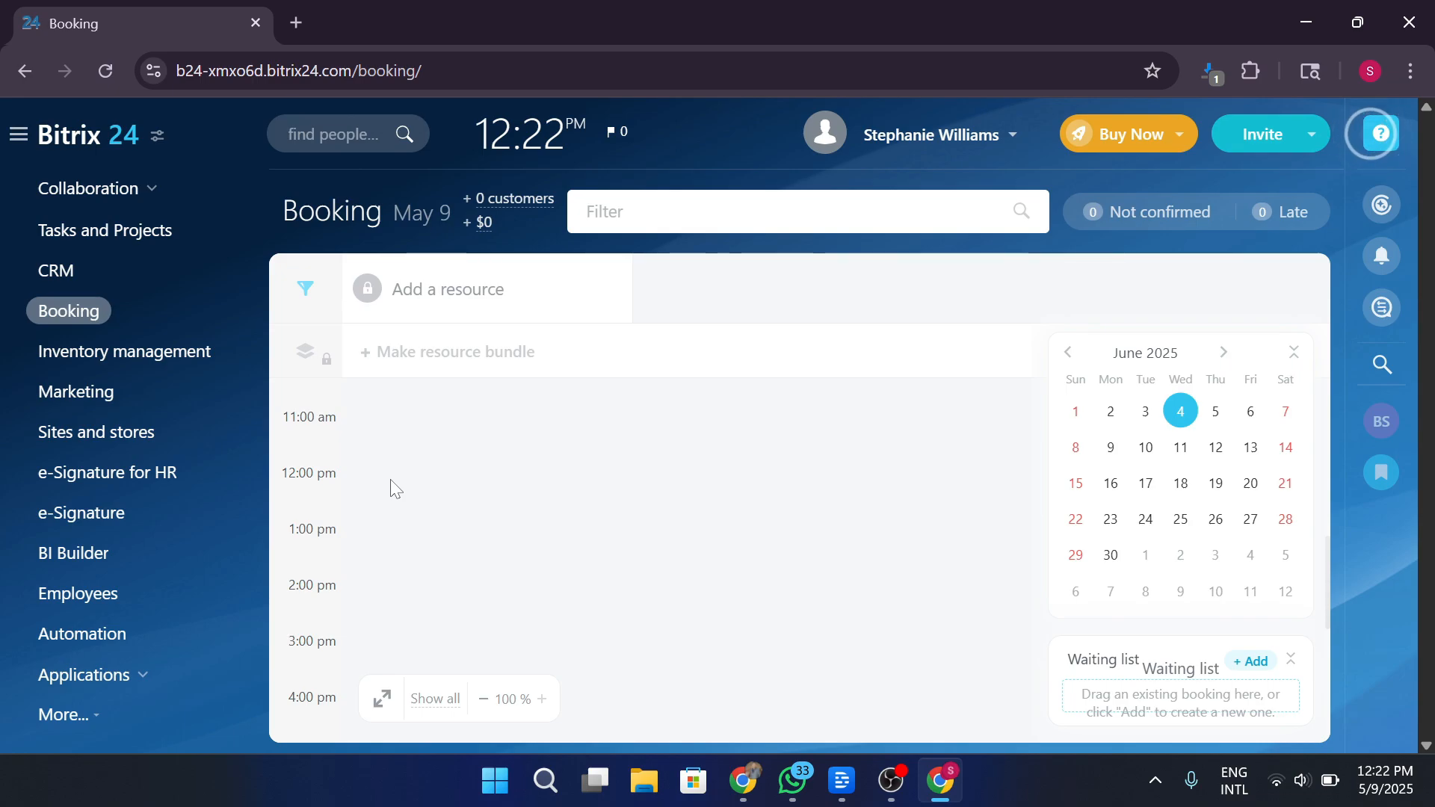
scroll(485, 501, down, 2)
scroll(489, 510, down, 2)
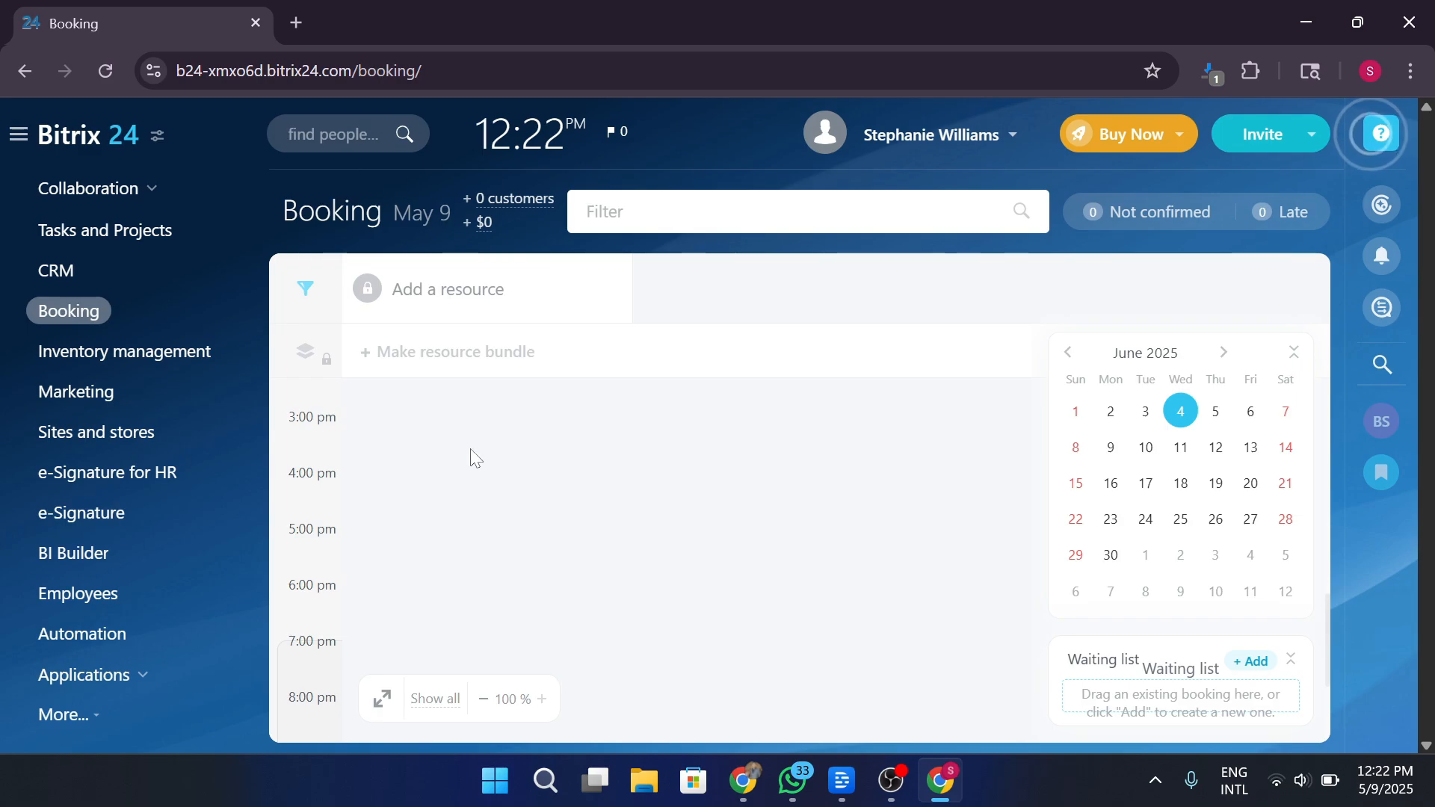
Open Inventory management, close its introduction, and start a new stock adjustment.
click(184, 360)
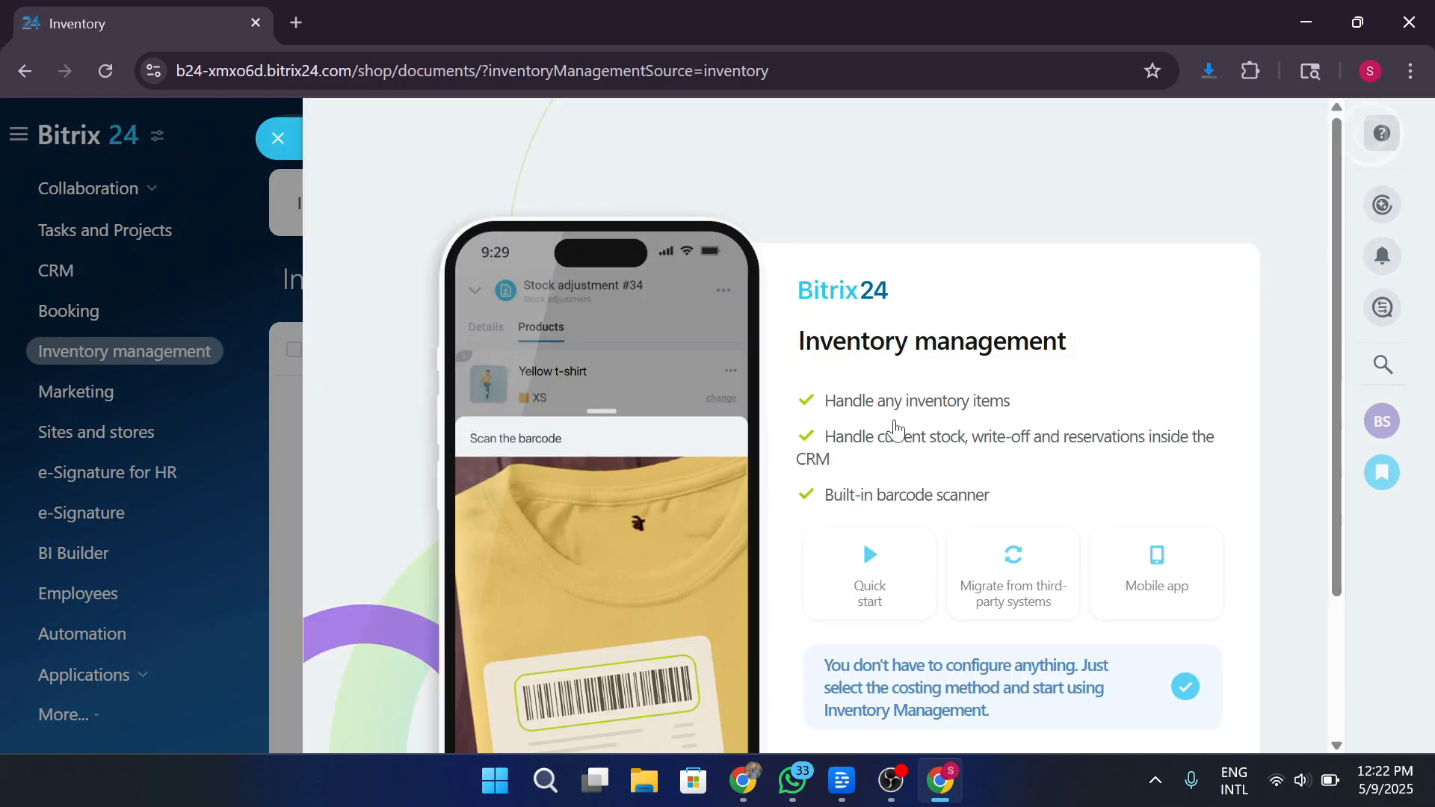
scroll(1099, 329, down, 3)
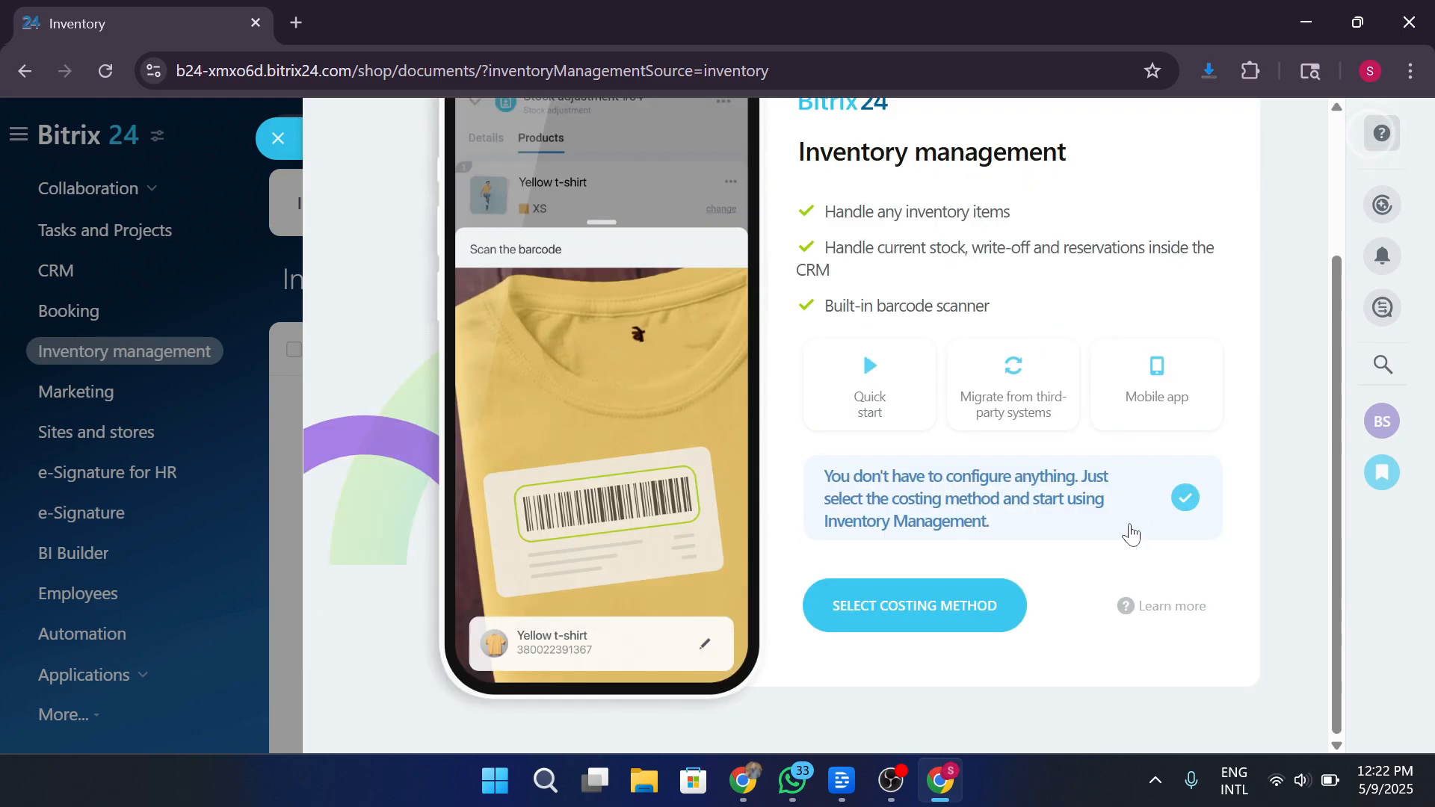
scroll(880, 552, up, 3)
click(279, 152)
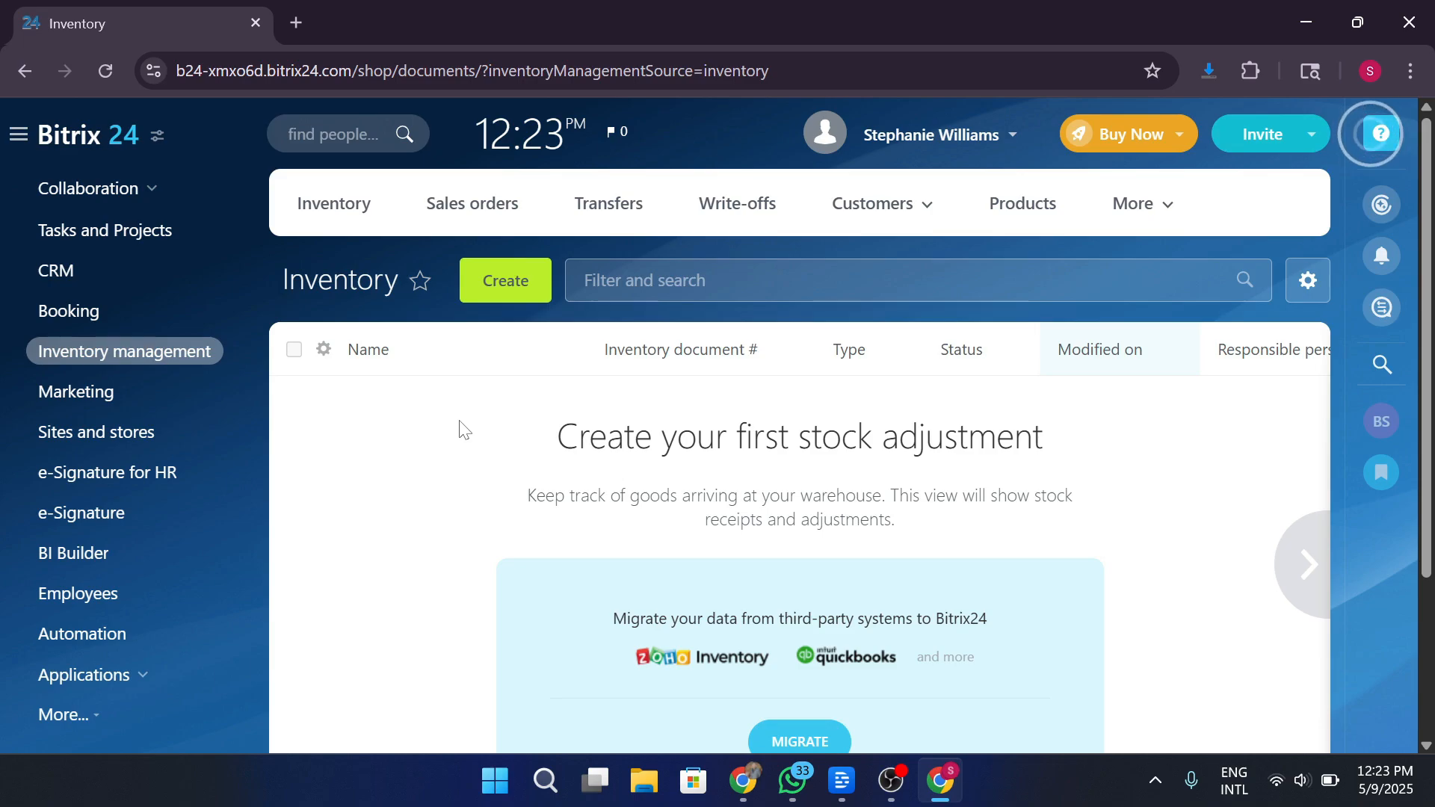
click(526, 285)
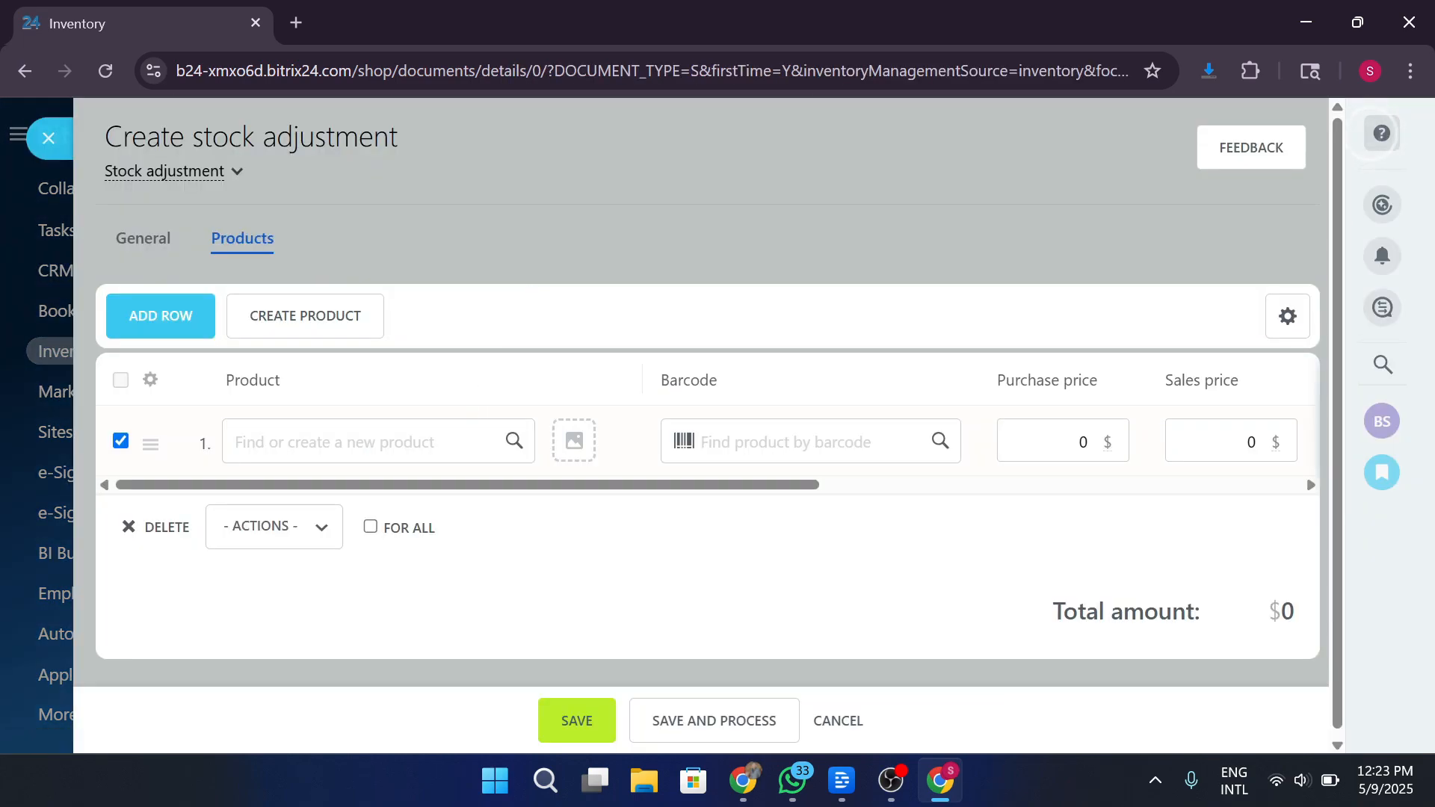
Create 'test product' as a new product in the first row, skipping the image.
click(379, 442)
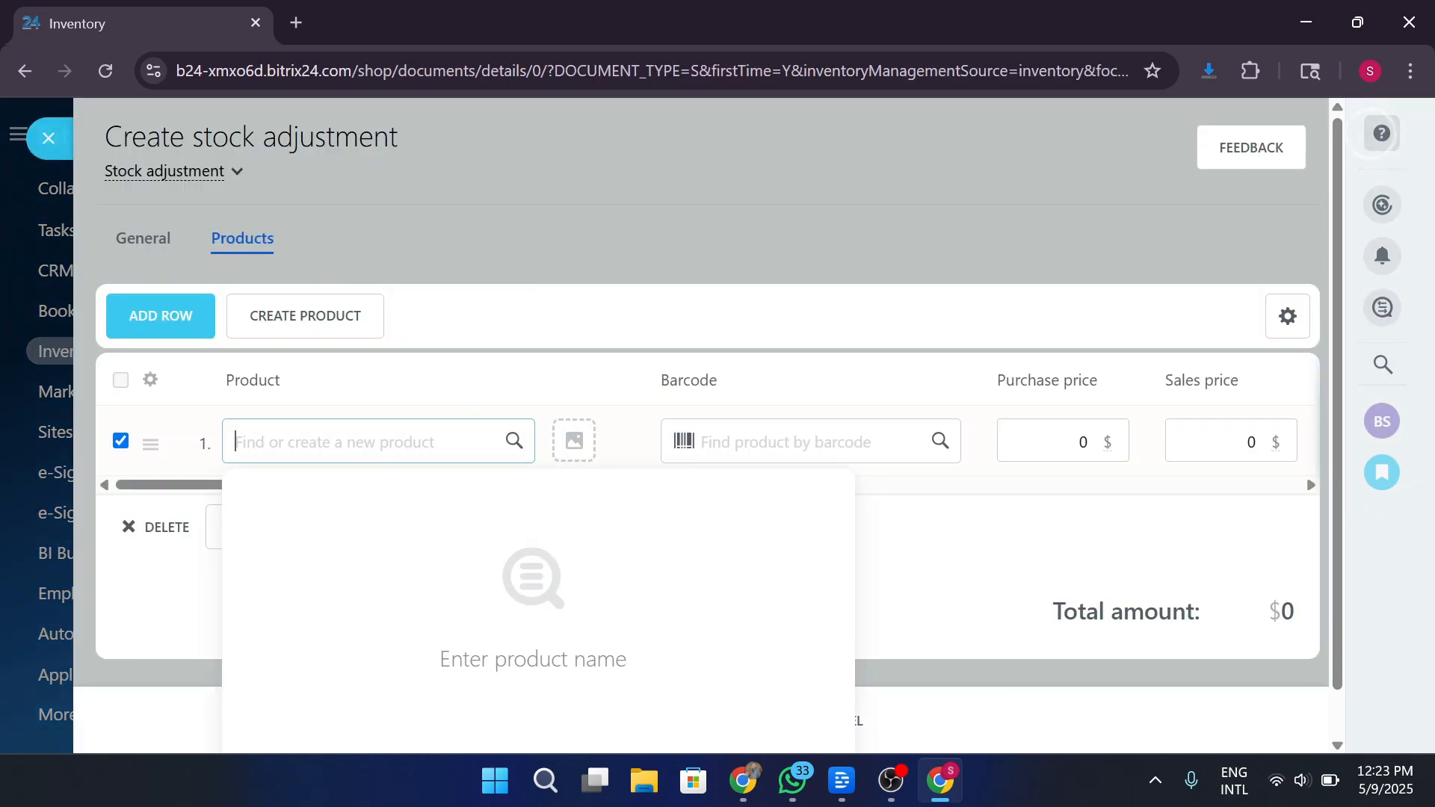
text(test product)
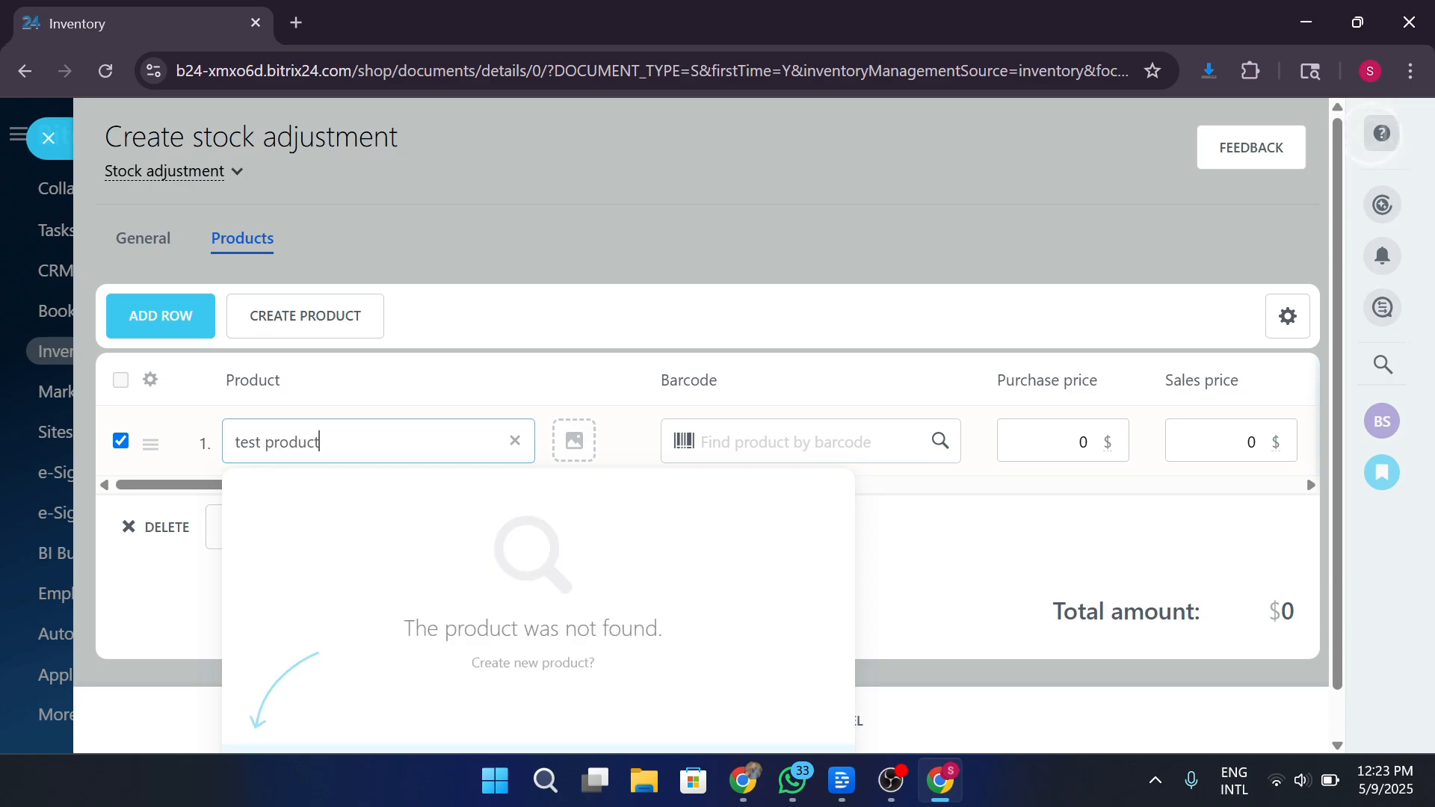
scroll(385, 723, down, 1)
click(384, 724)
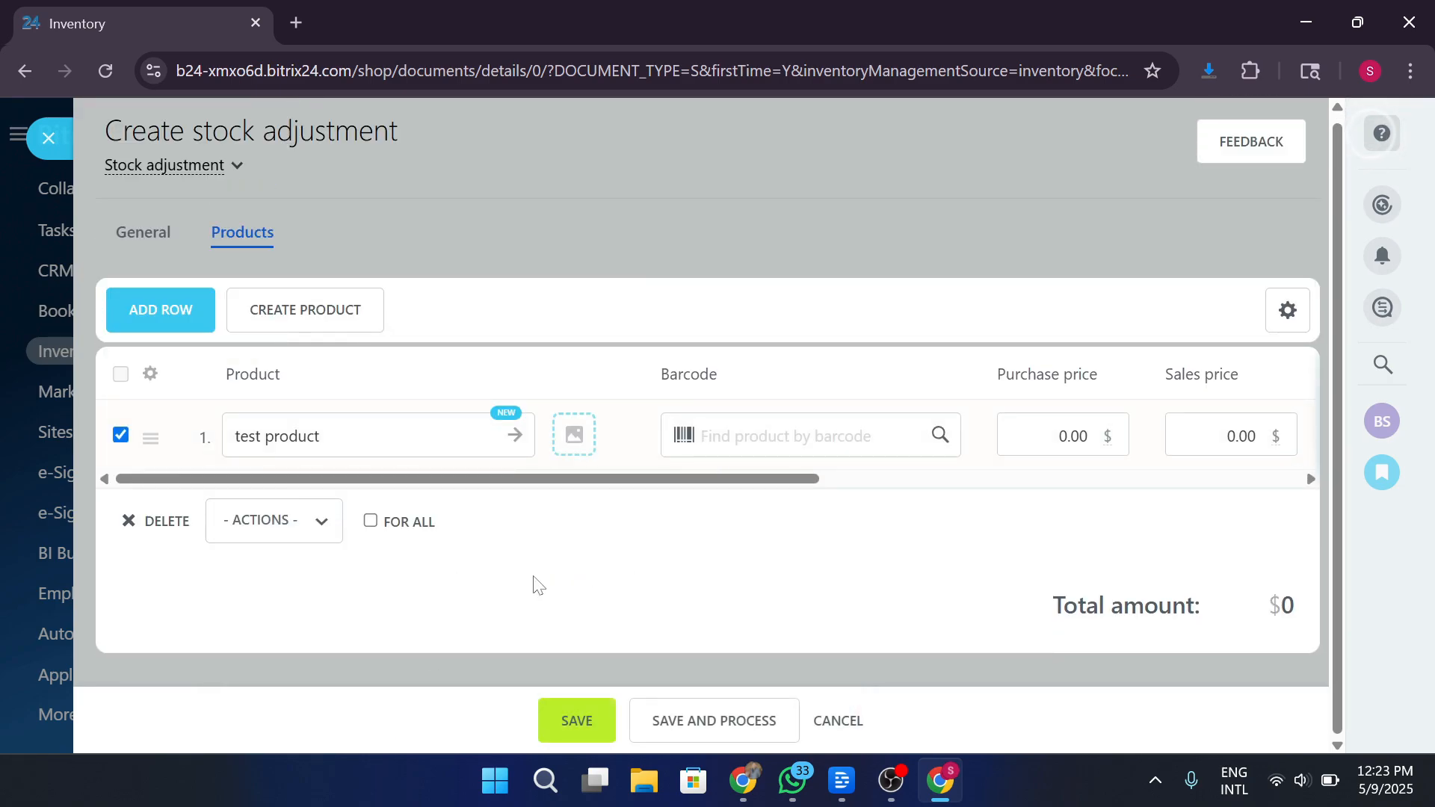
click(573, 434)
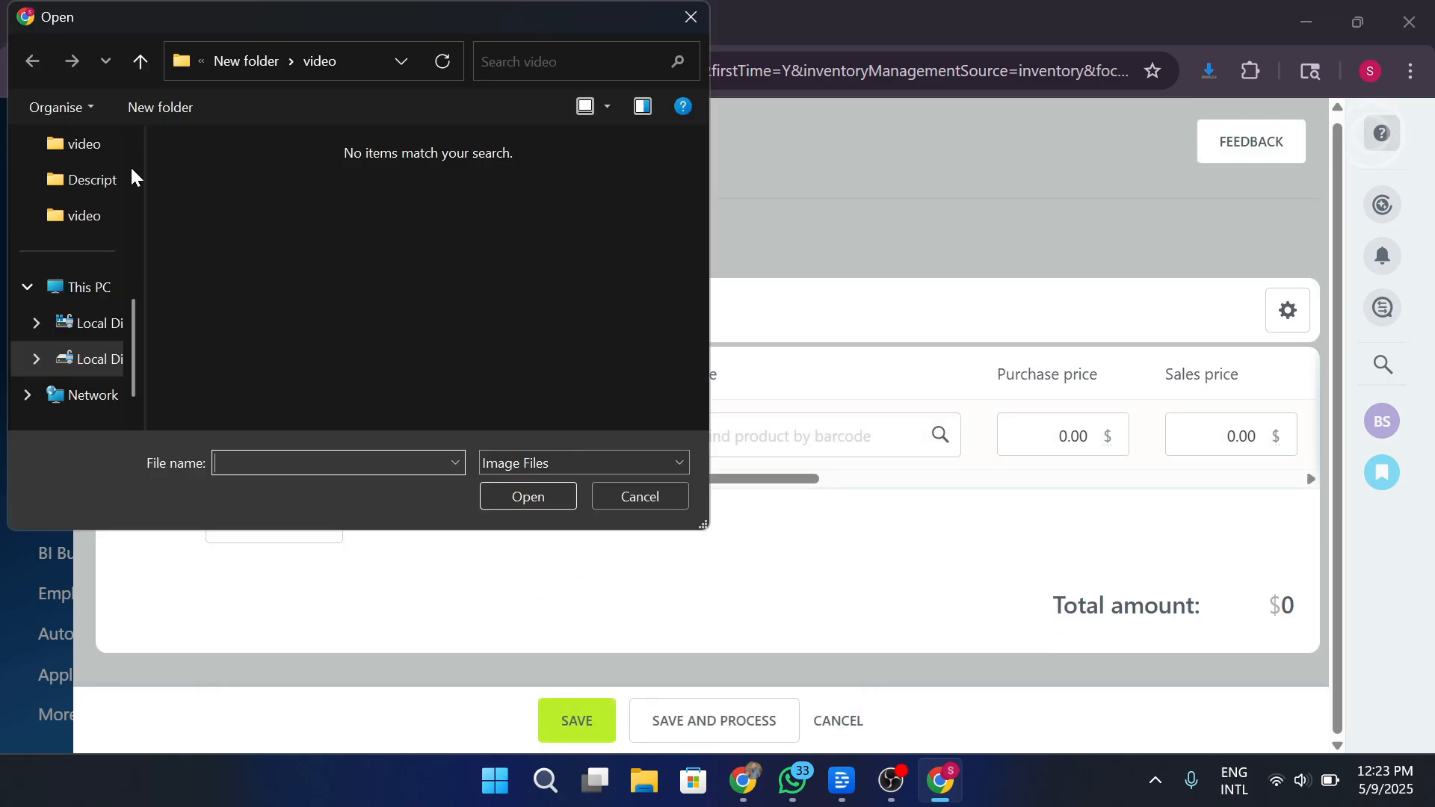
click(690, 17)
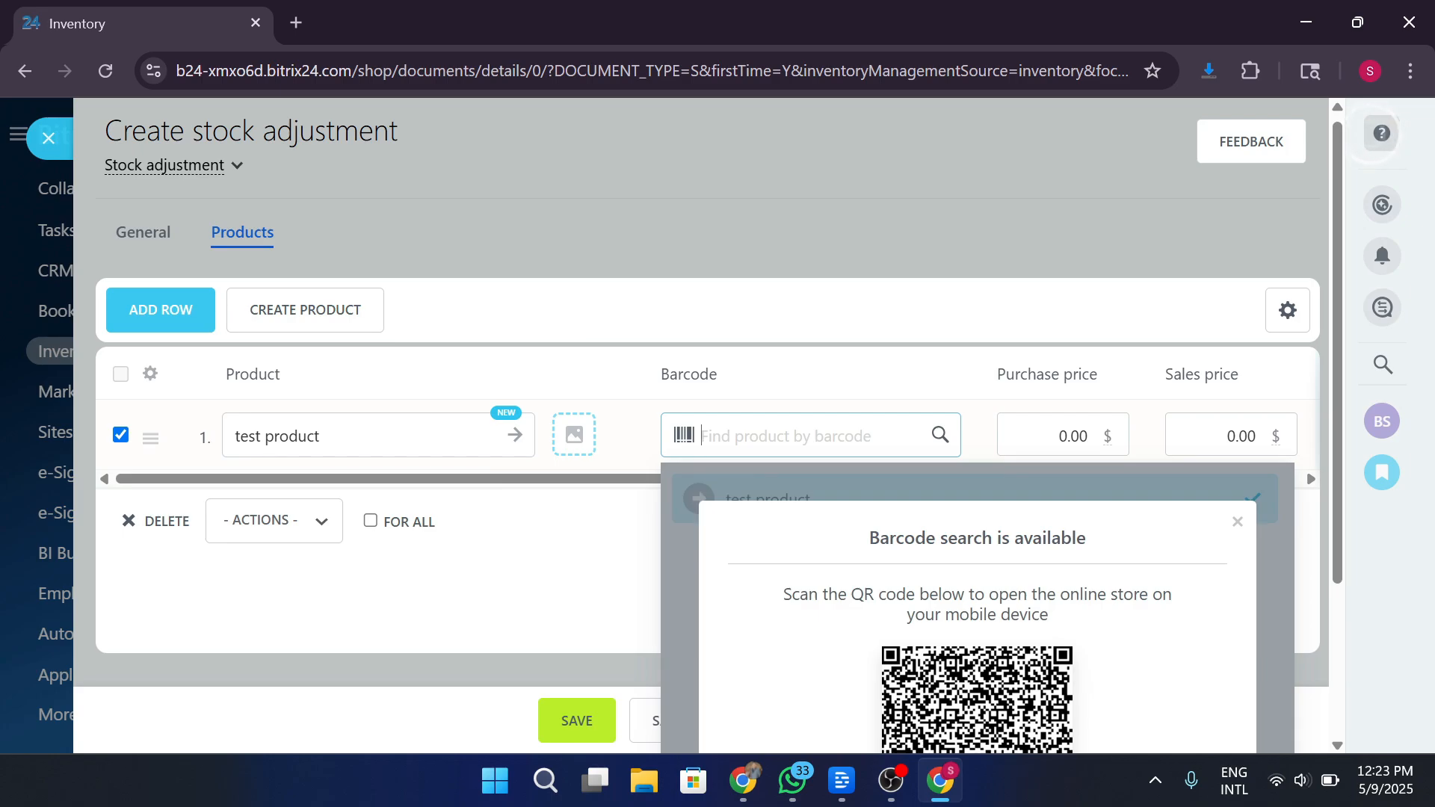
Set the product's purchase price to 100 and sales price to 200.
click(1075, 436)
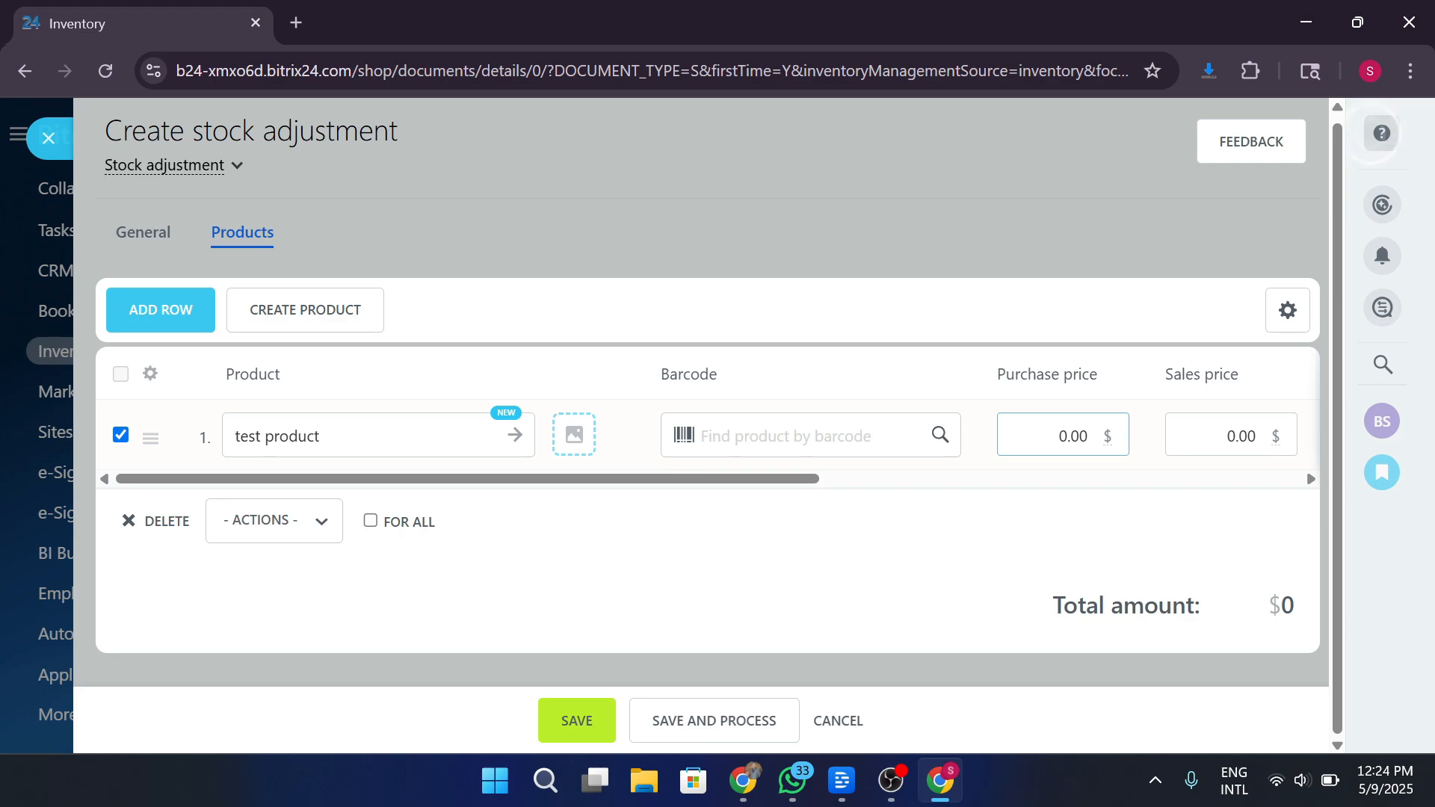
key(ctrl+a)
text(1000)
key(BackSpace)
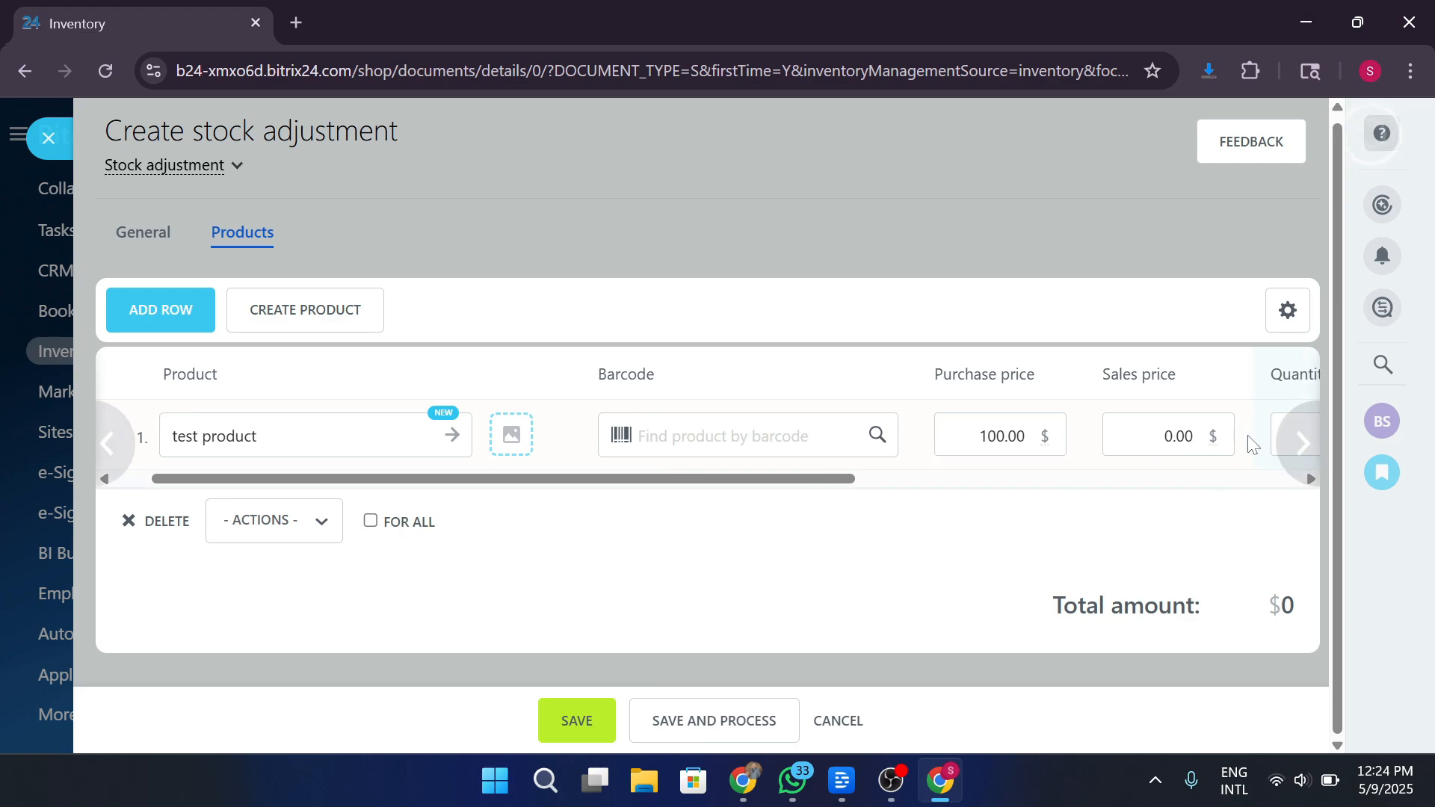
click(1175, 438)
key(BackSpace)
text(200)
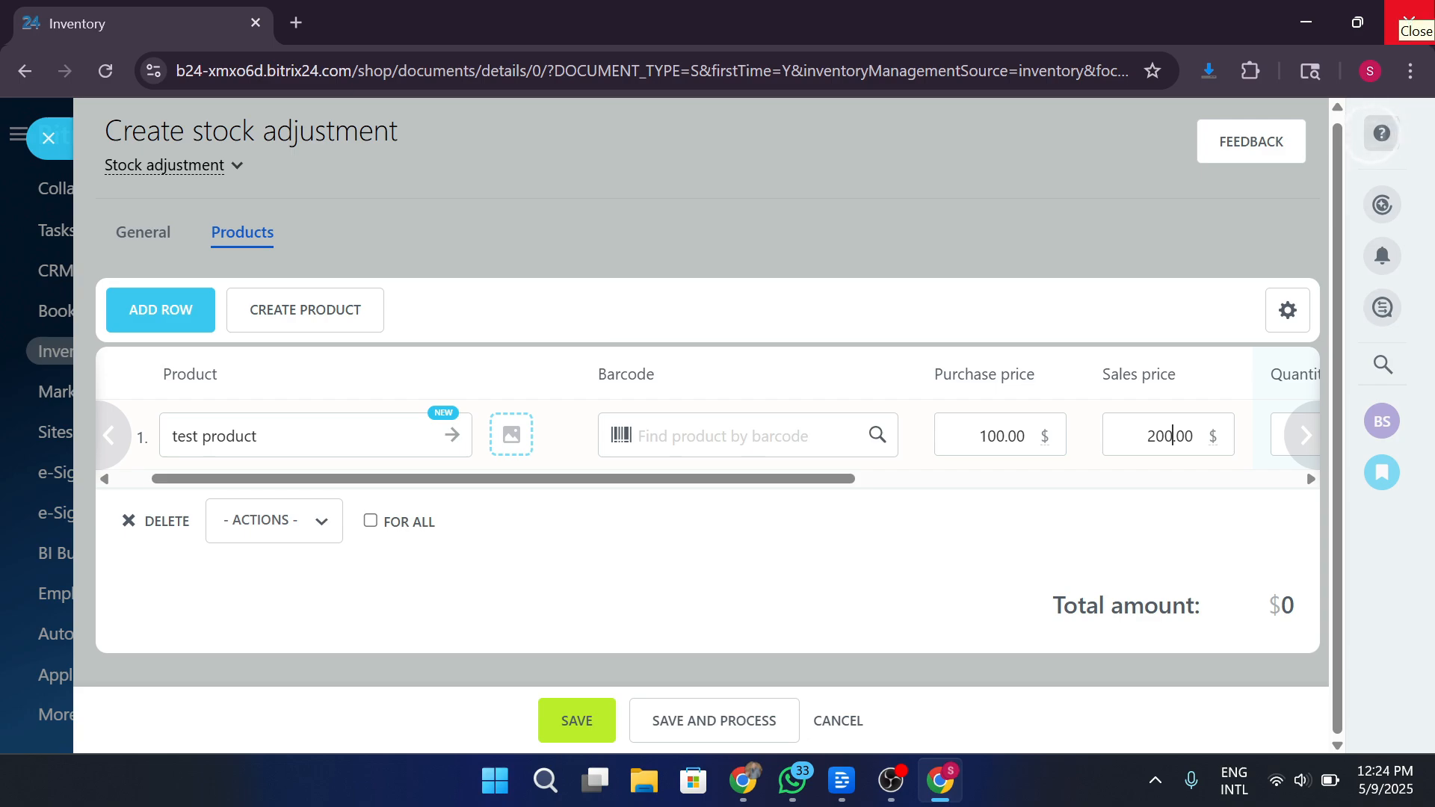
Enter quantity 1000 into Warehouse, then save and close the stock adjustment.
scroll(1266, 453, right, 6)
click(765, 449)
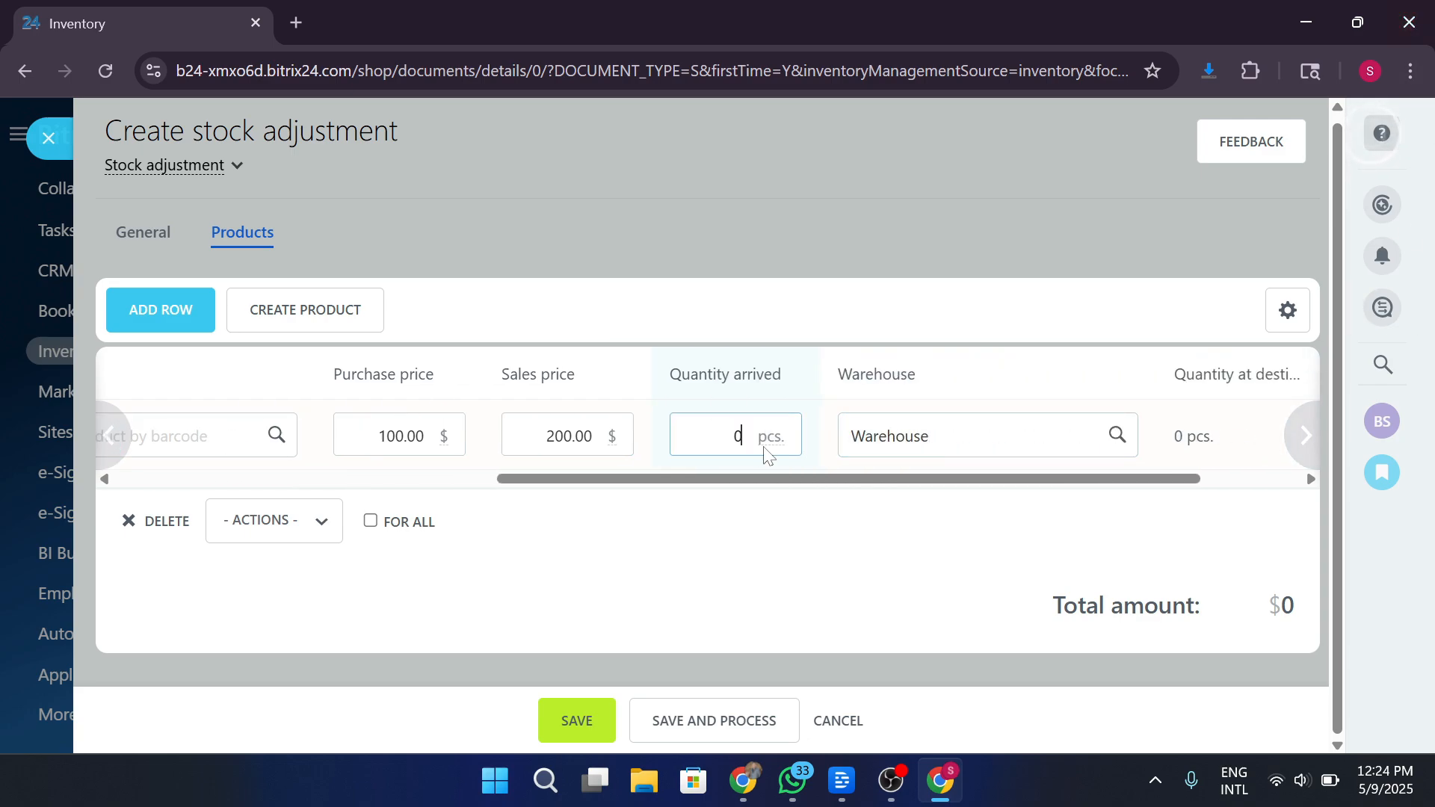
text(1000)
key(Tab)
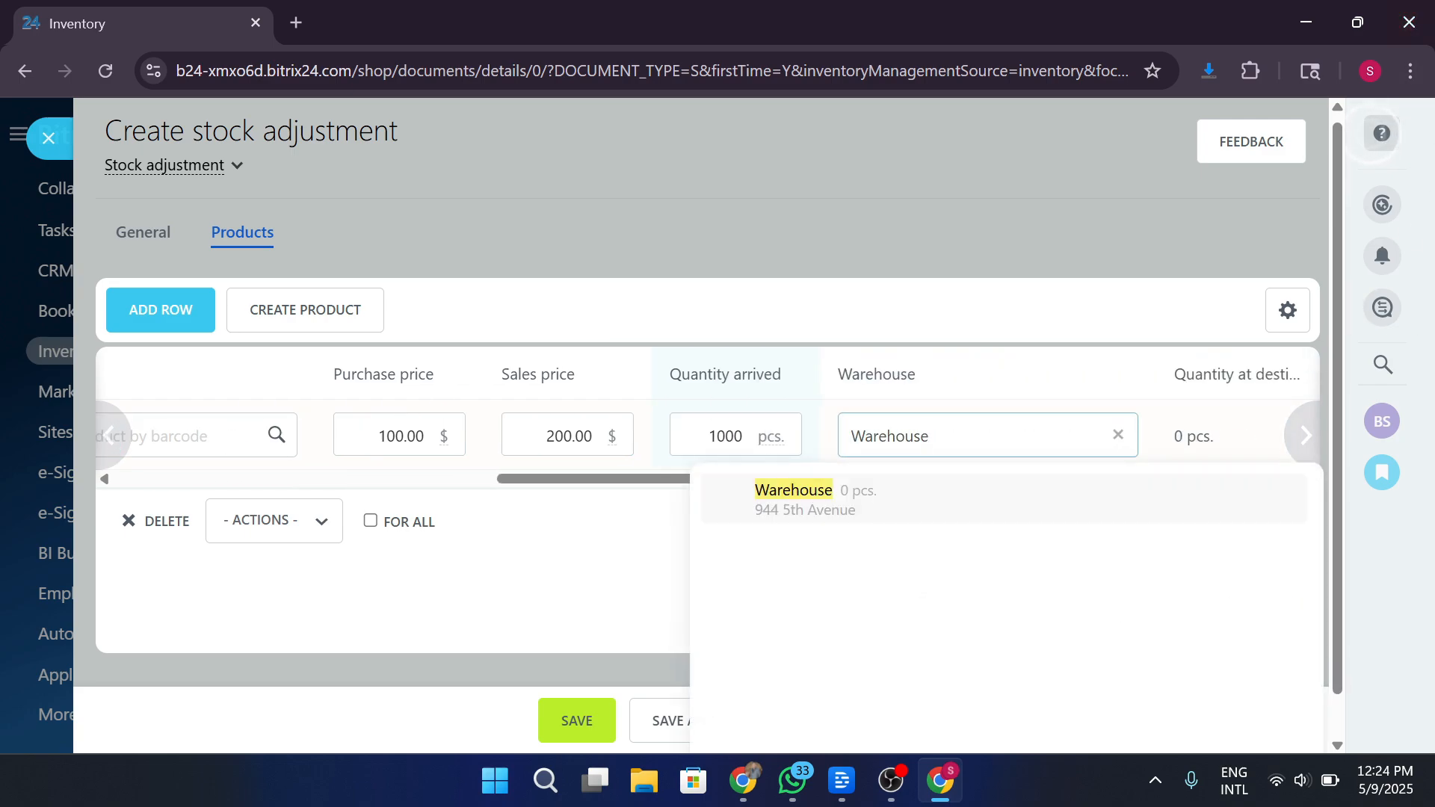
click(1053, 392)
mouse_move(1308, 441)
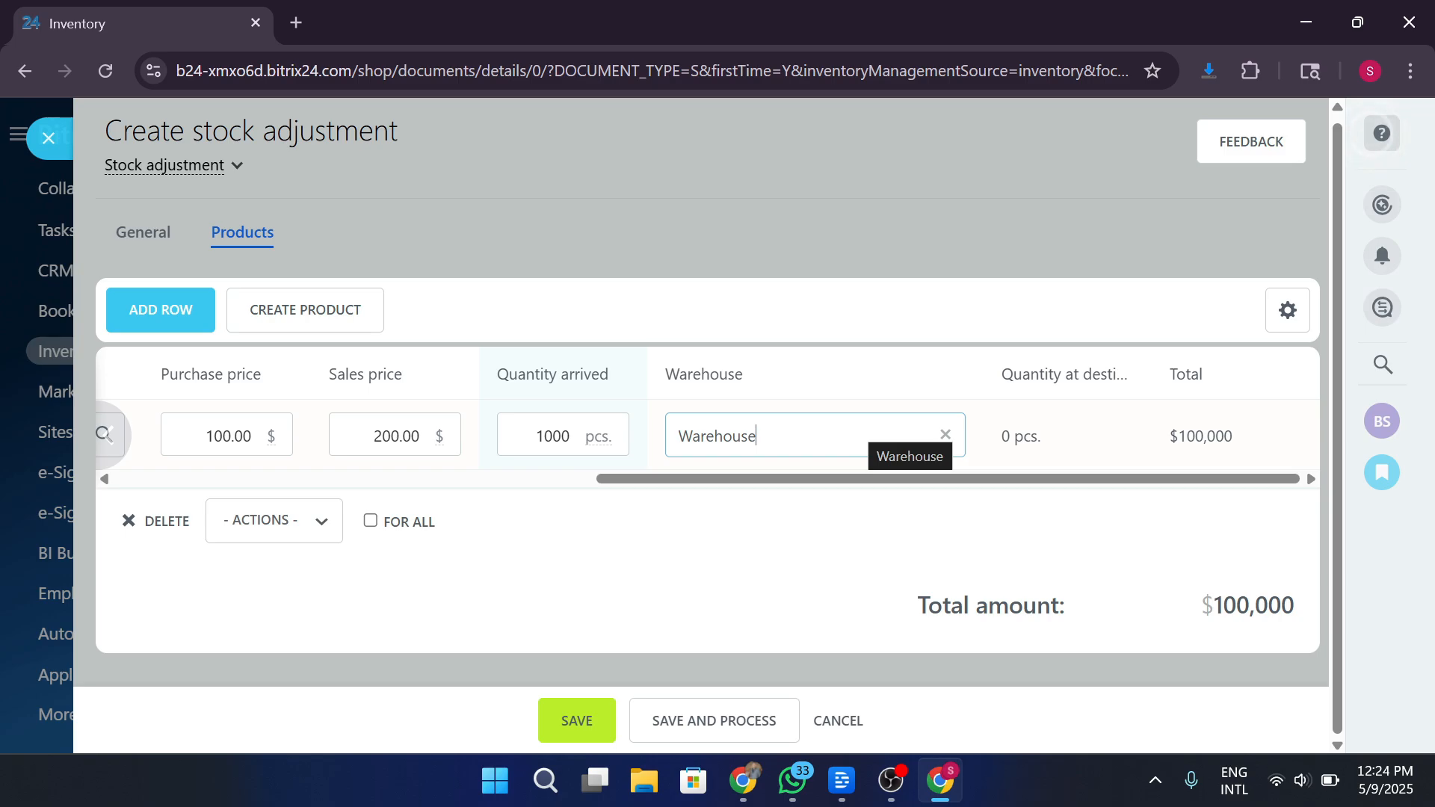
click(577, 720)
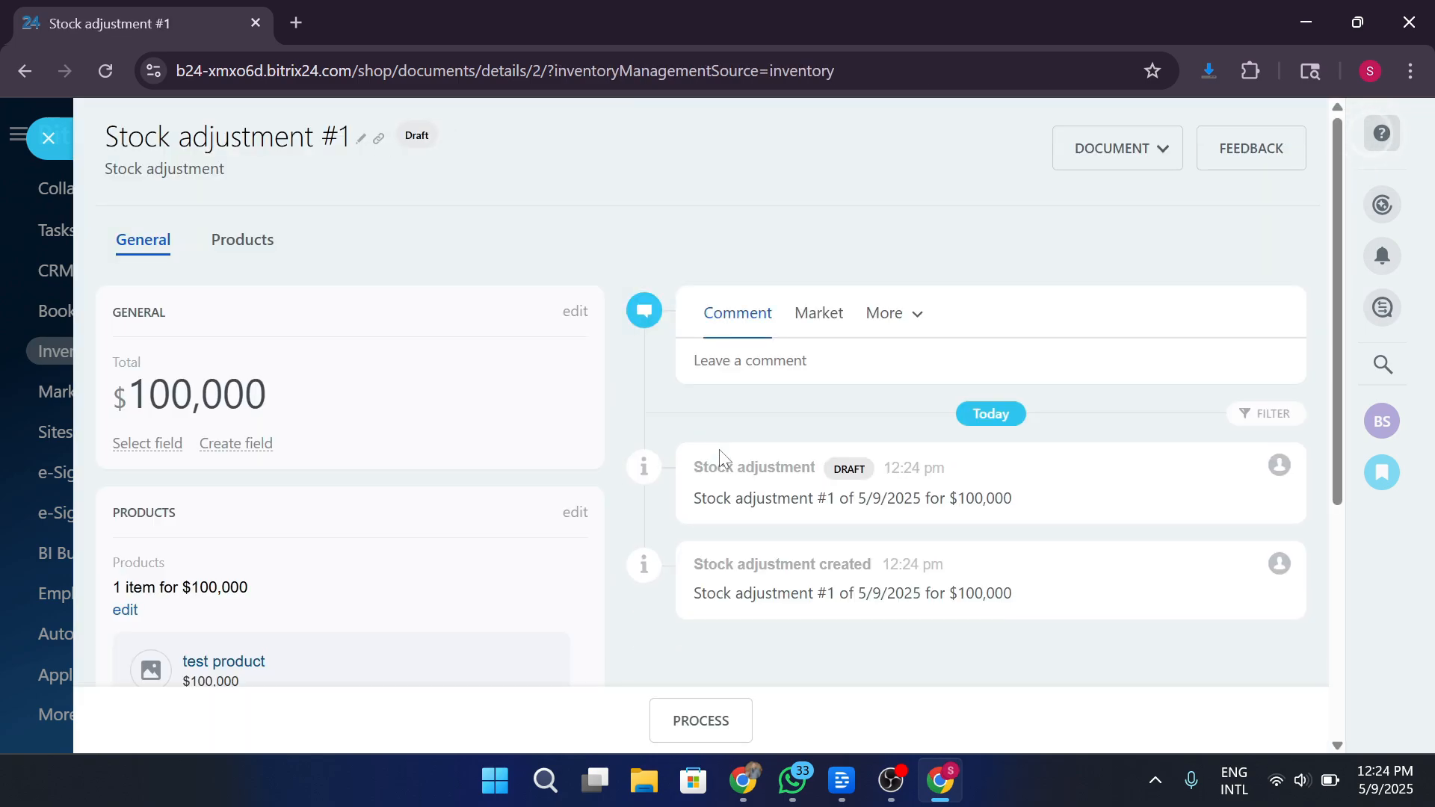
click(74, 138)
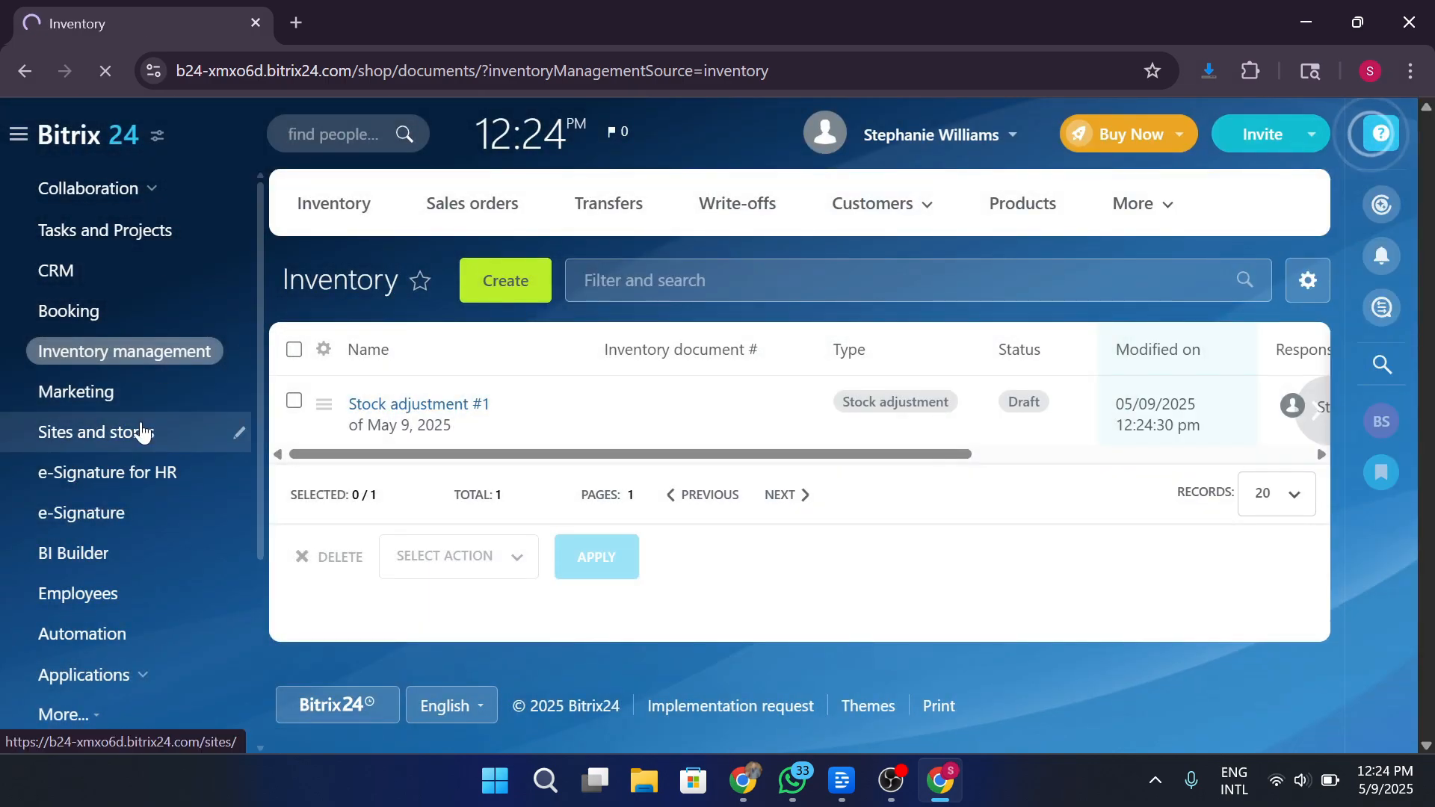
Open Sites and stores and start a new website, browsing the Market catalogue.
click(142, 432)
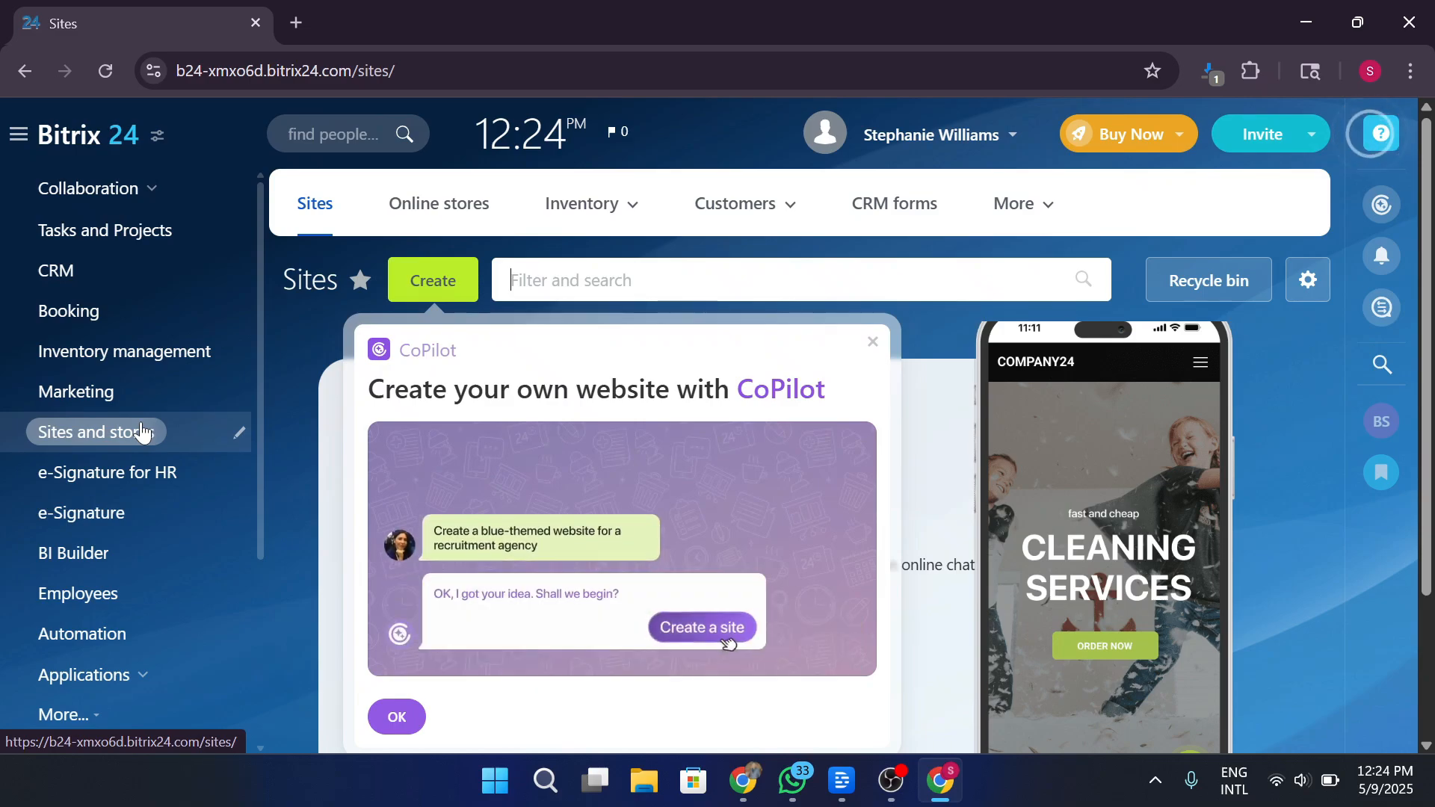
click(424, 282)
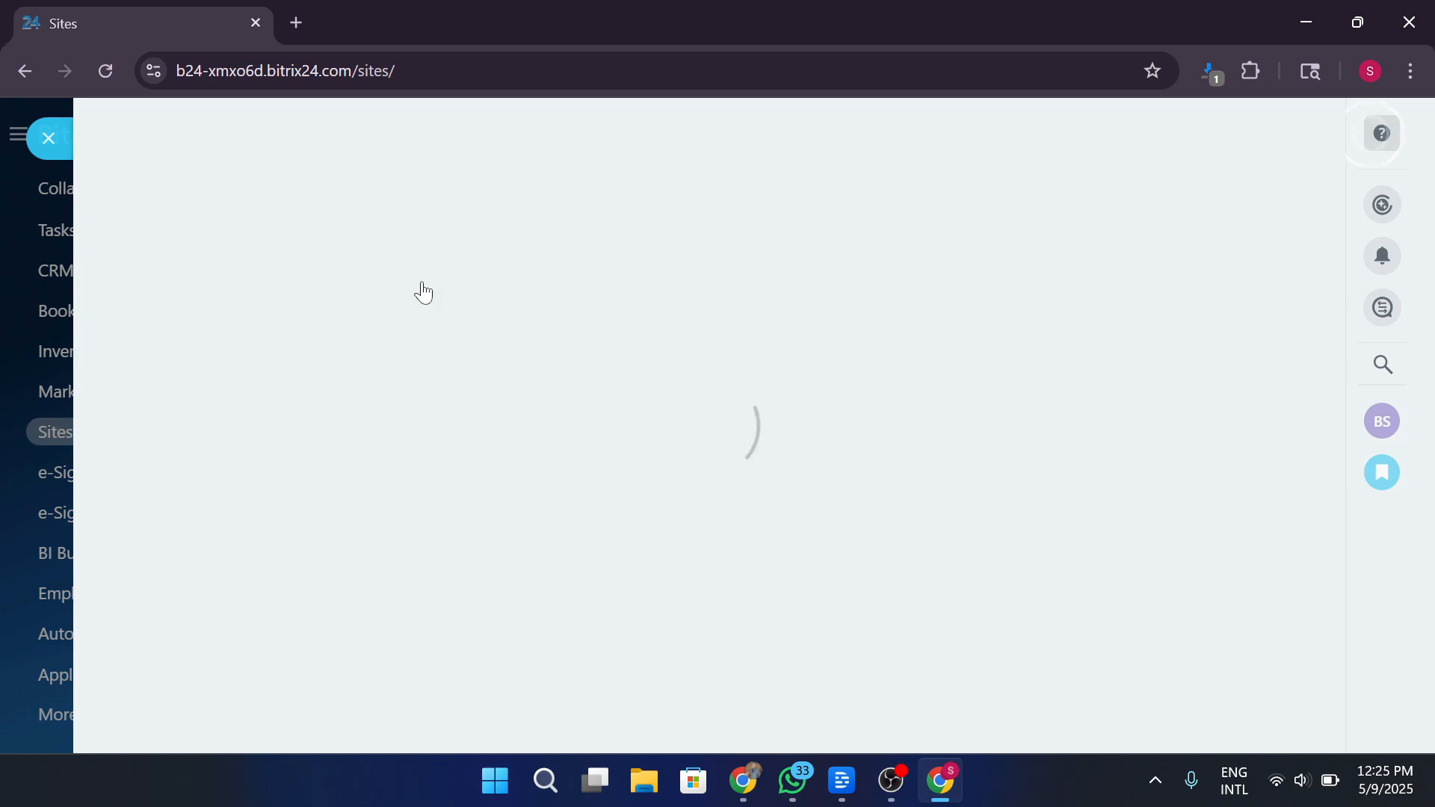
scroll(474, 272, down, 5)
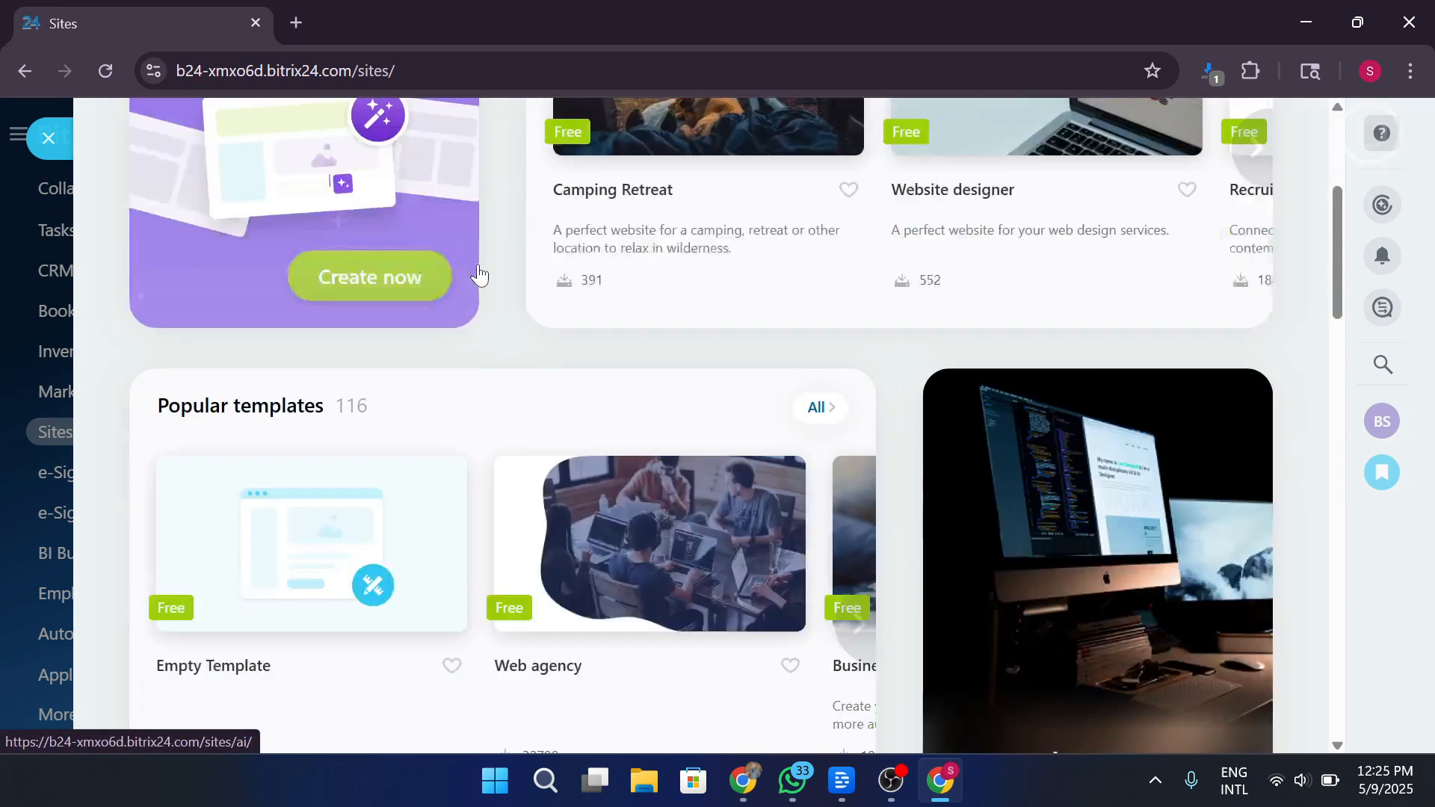
scroll(478, 275, down, 3)
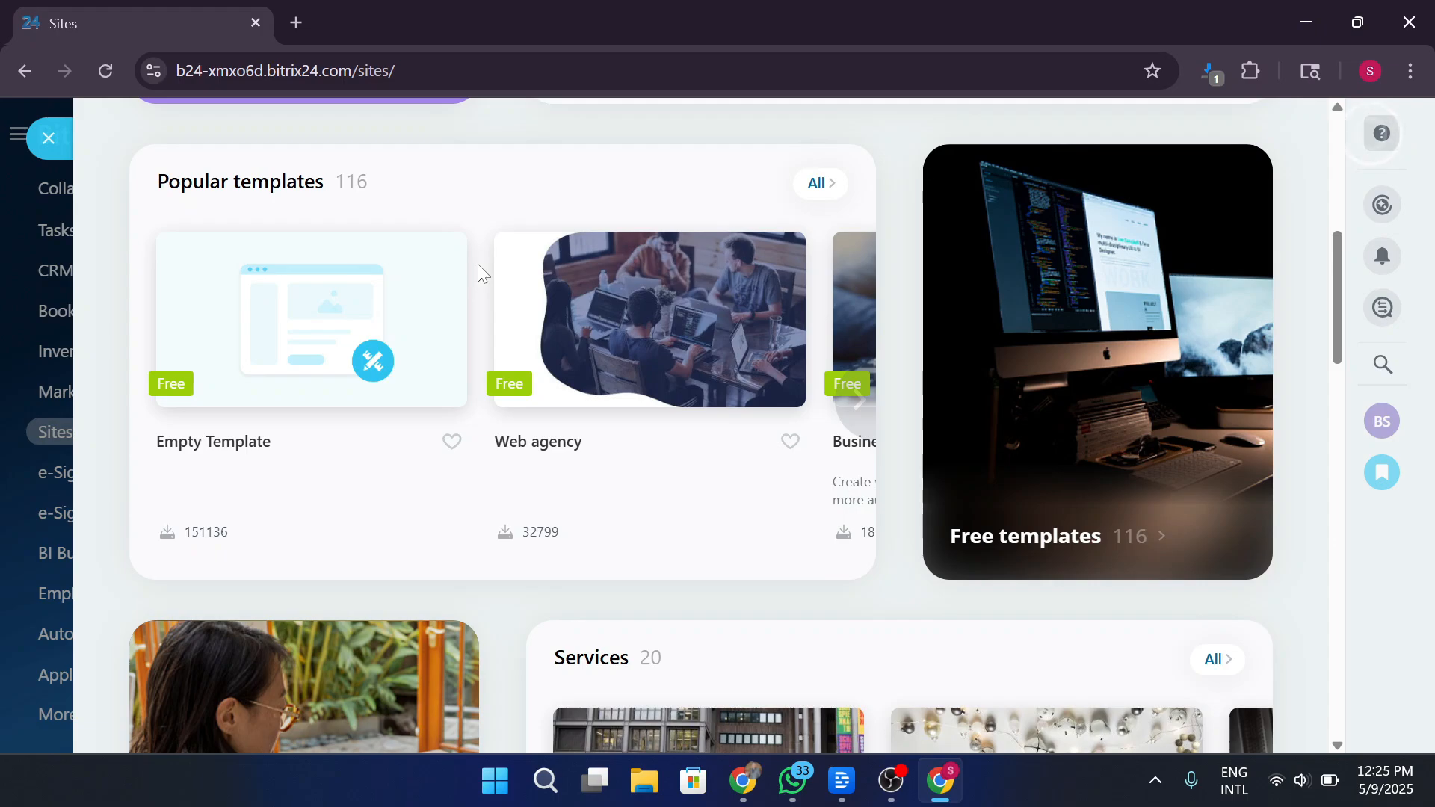
scroll(479, 274, down, 10)
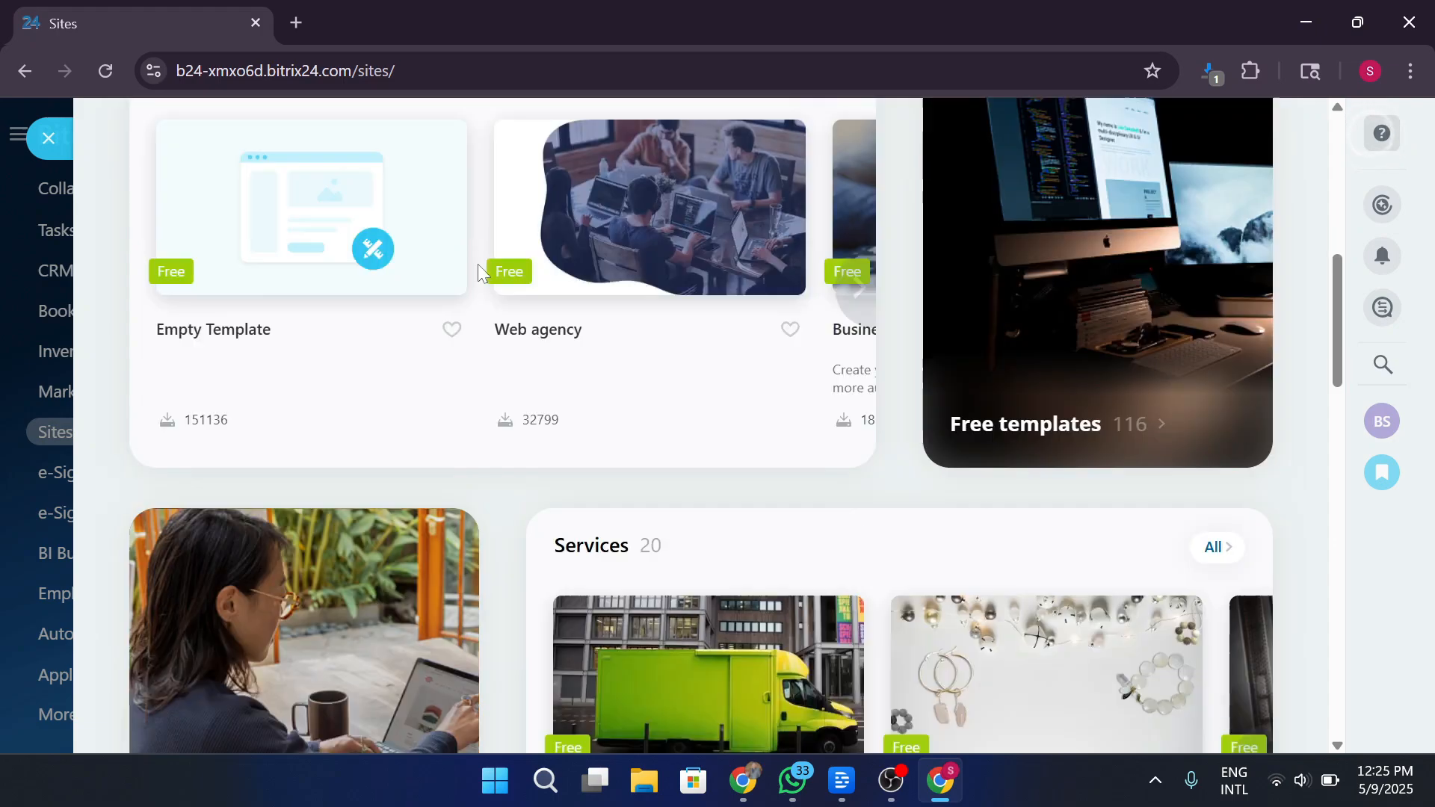
scroll(480, 276, down, 8)
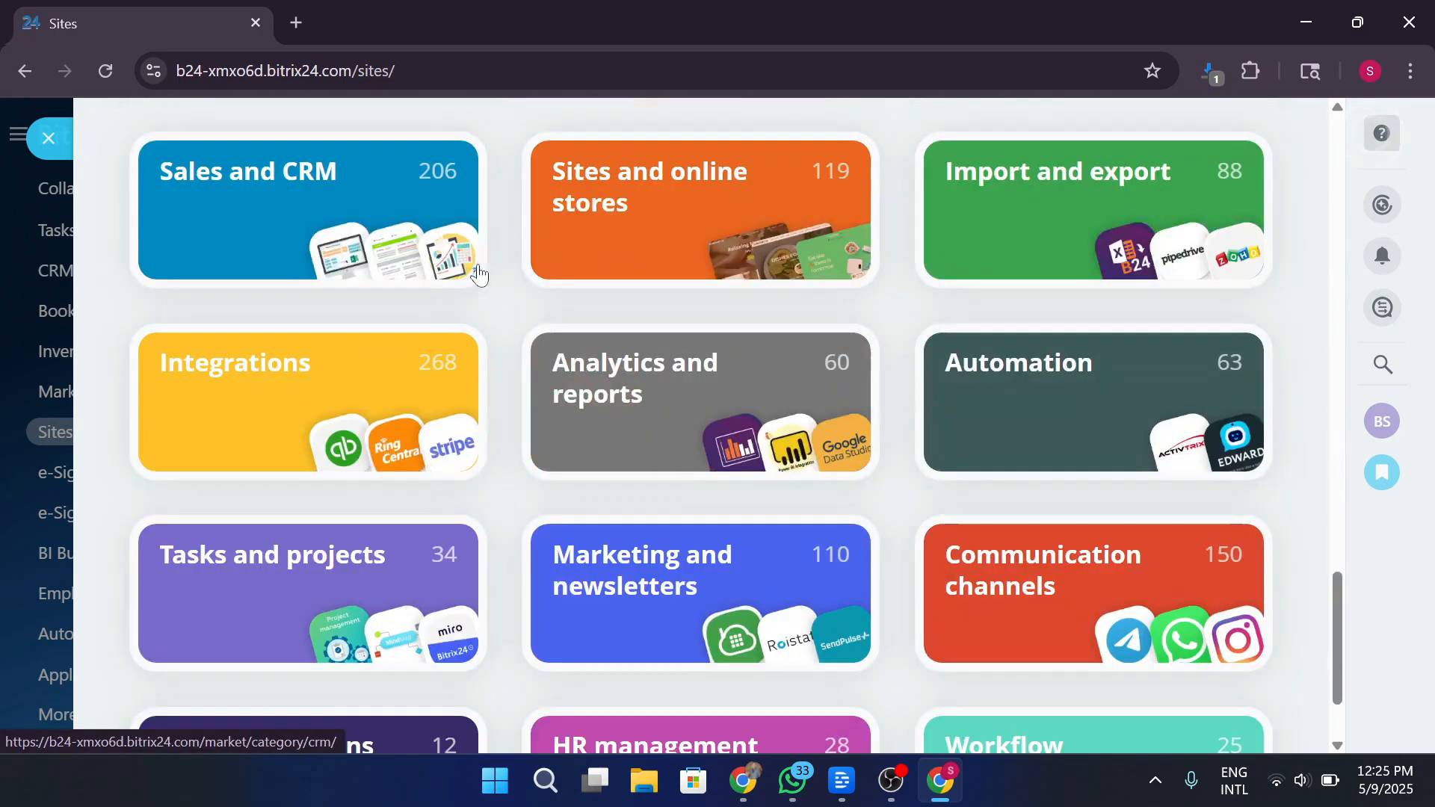
Look over the Sales and CRM apps, then close Market back to Sites.
click(289, 209)
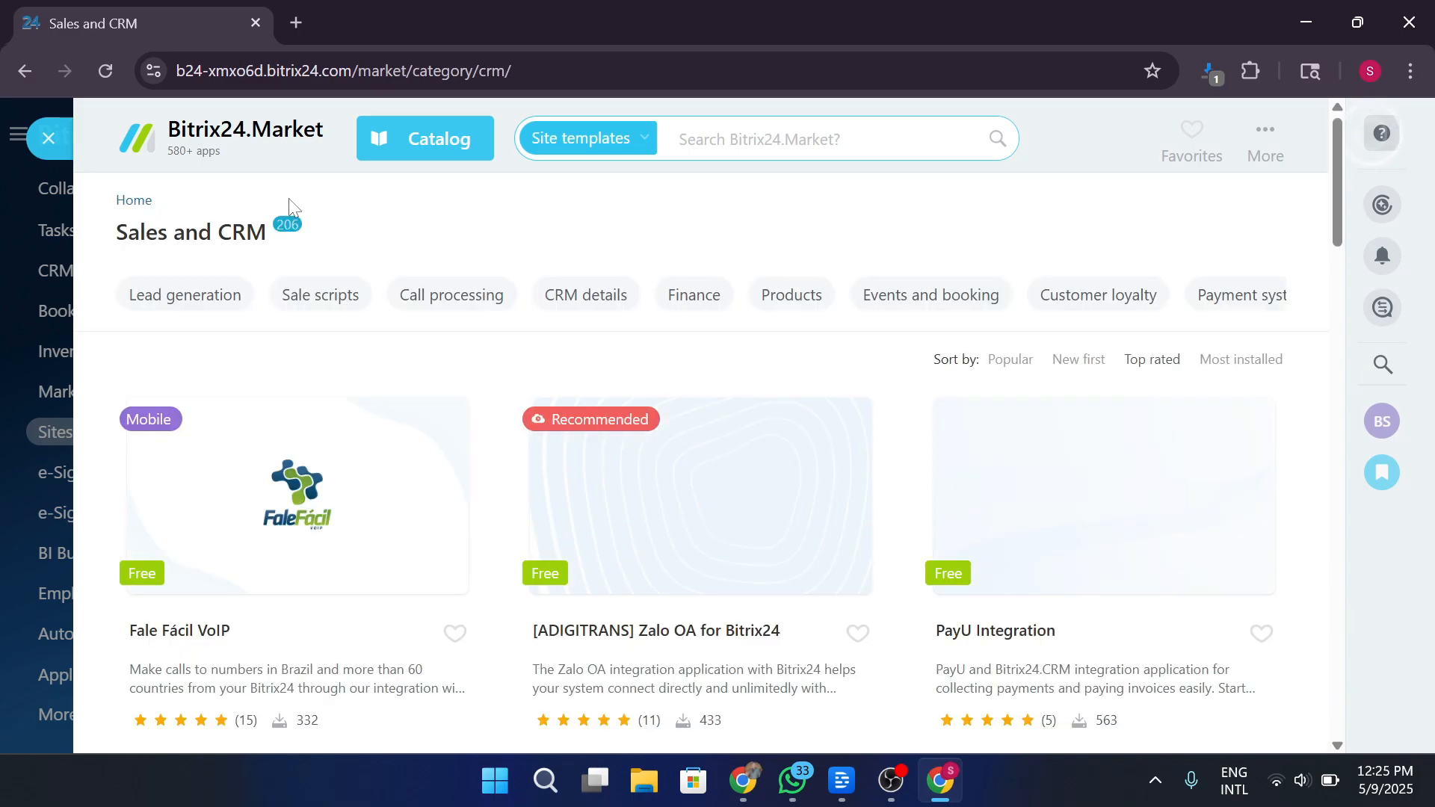
scroll(536, 288, down, 3)
scroll(542, 291, up, 3)
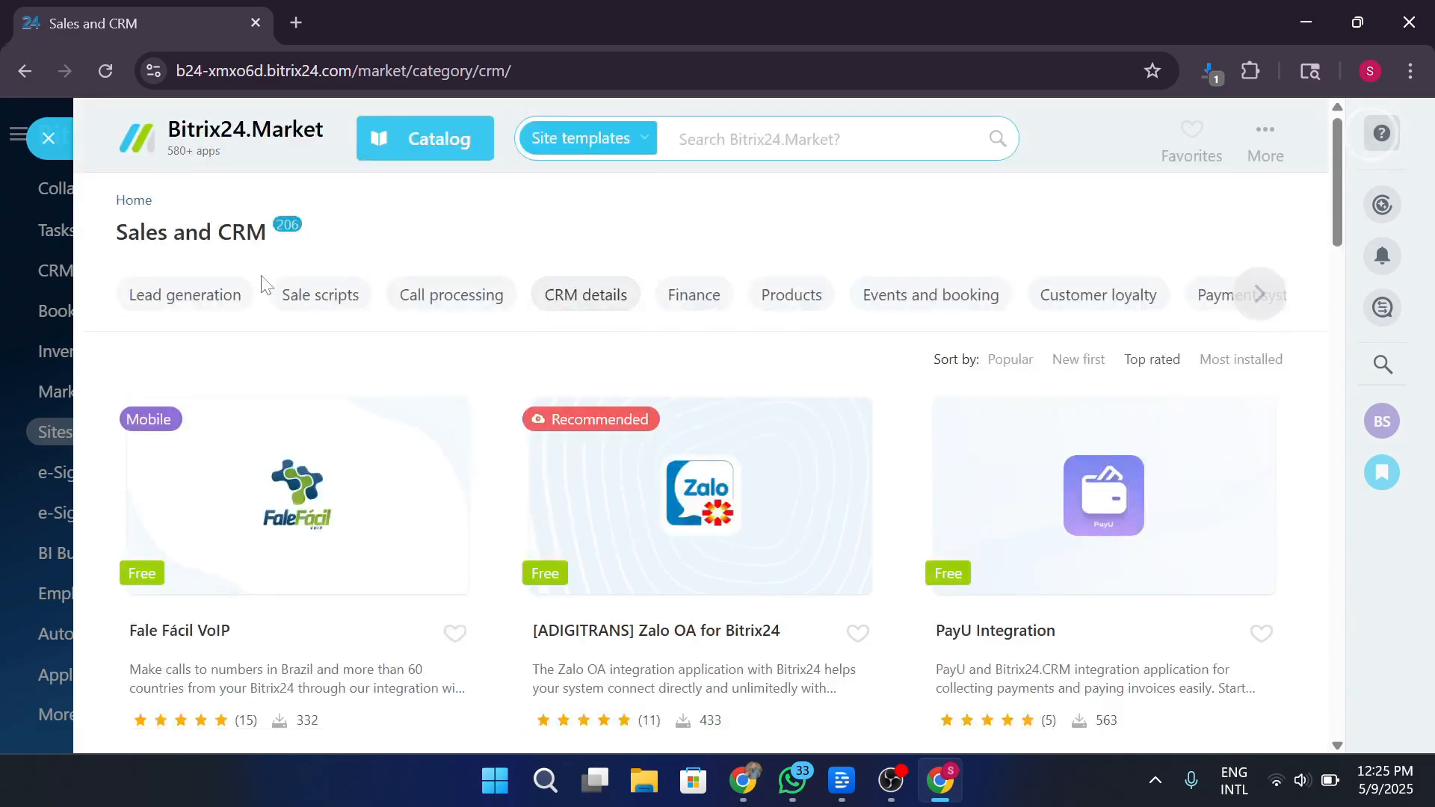
click(48, 141)
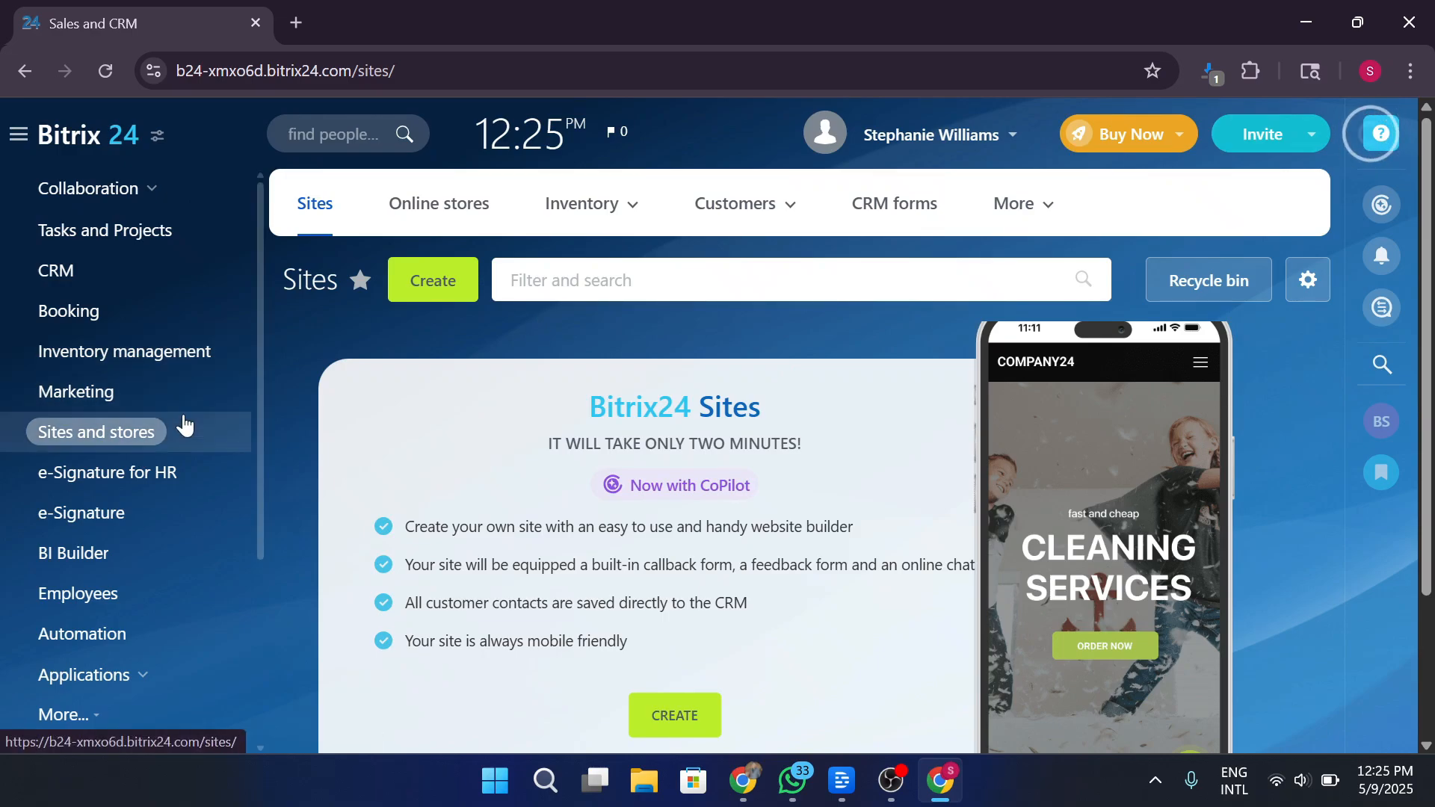
scroll(195, 474, down, 3)
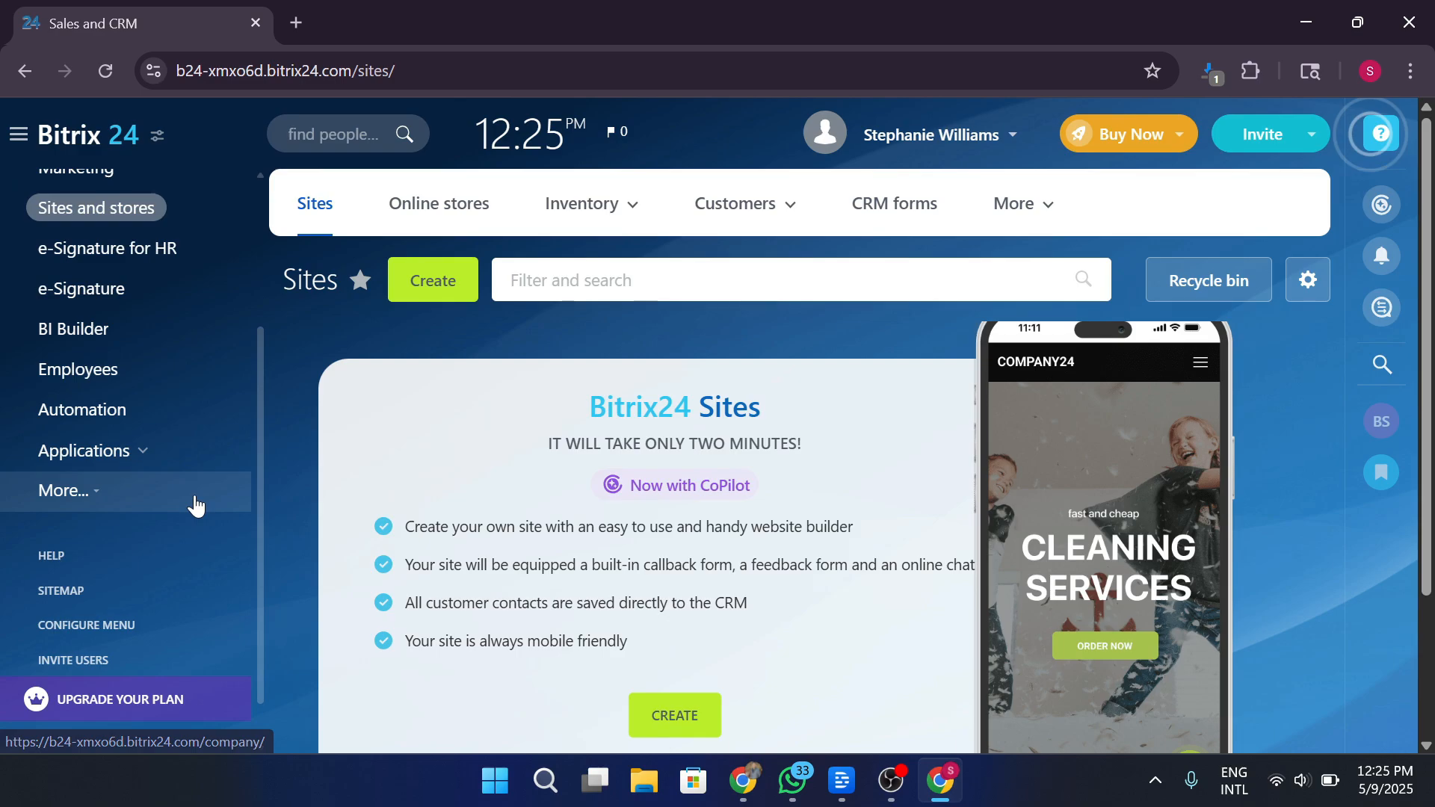
scroll(150, 411, up, 3)
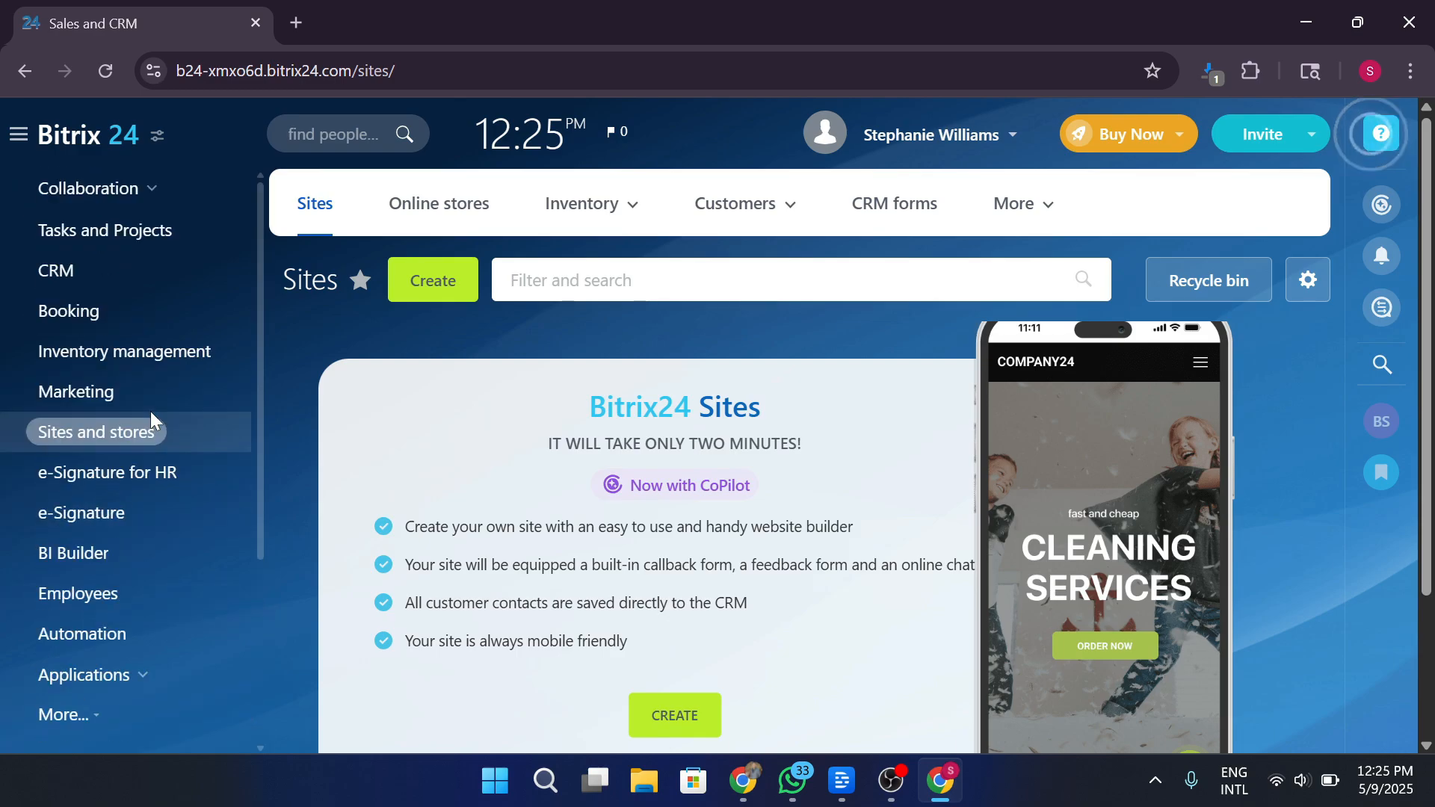
In Tasks and Projects, start a new task 'Task 1' with description 'this i a test task....'.
click(123, 245)
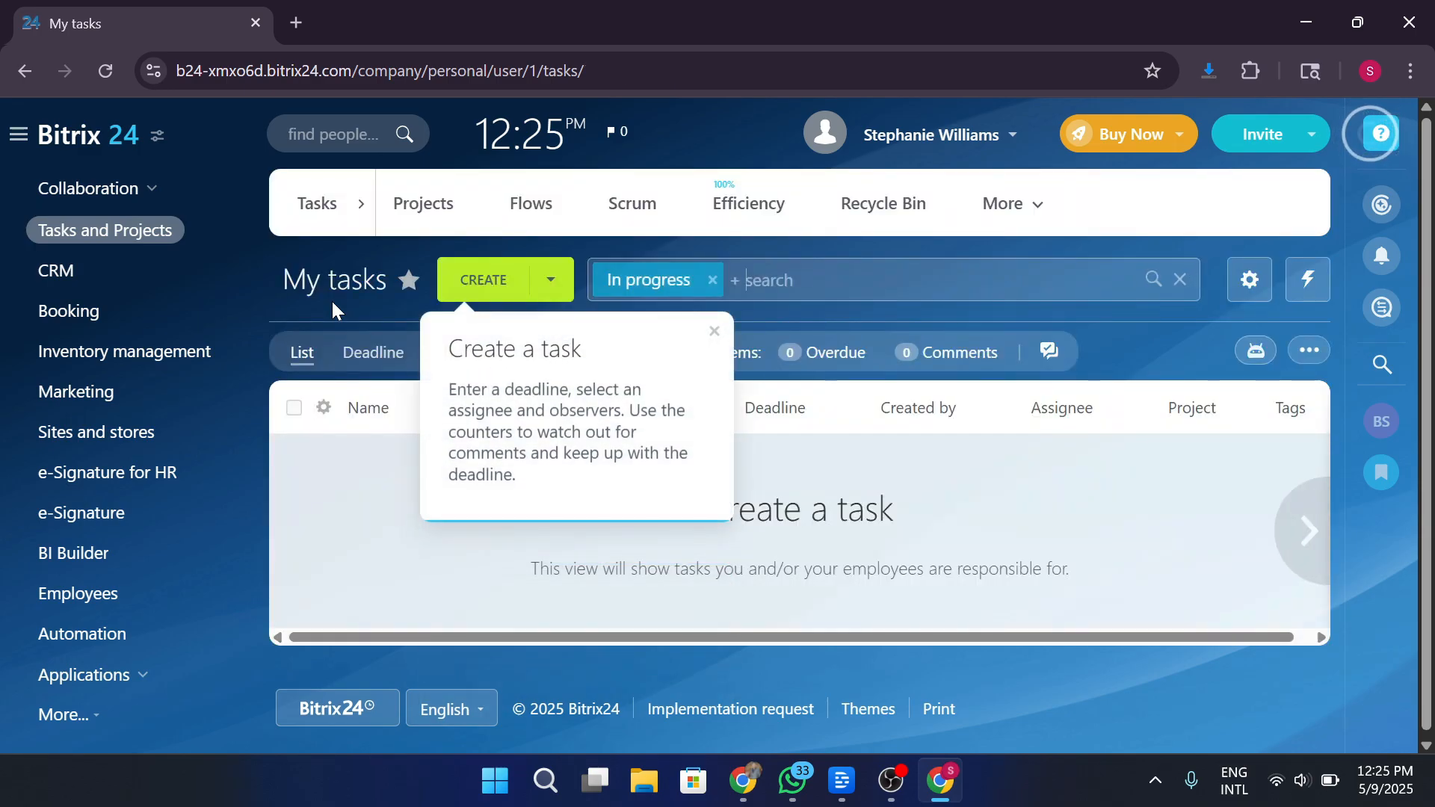
click(714, 331)
click(501, 280)
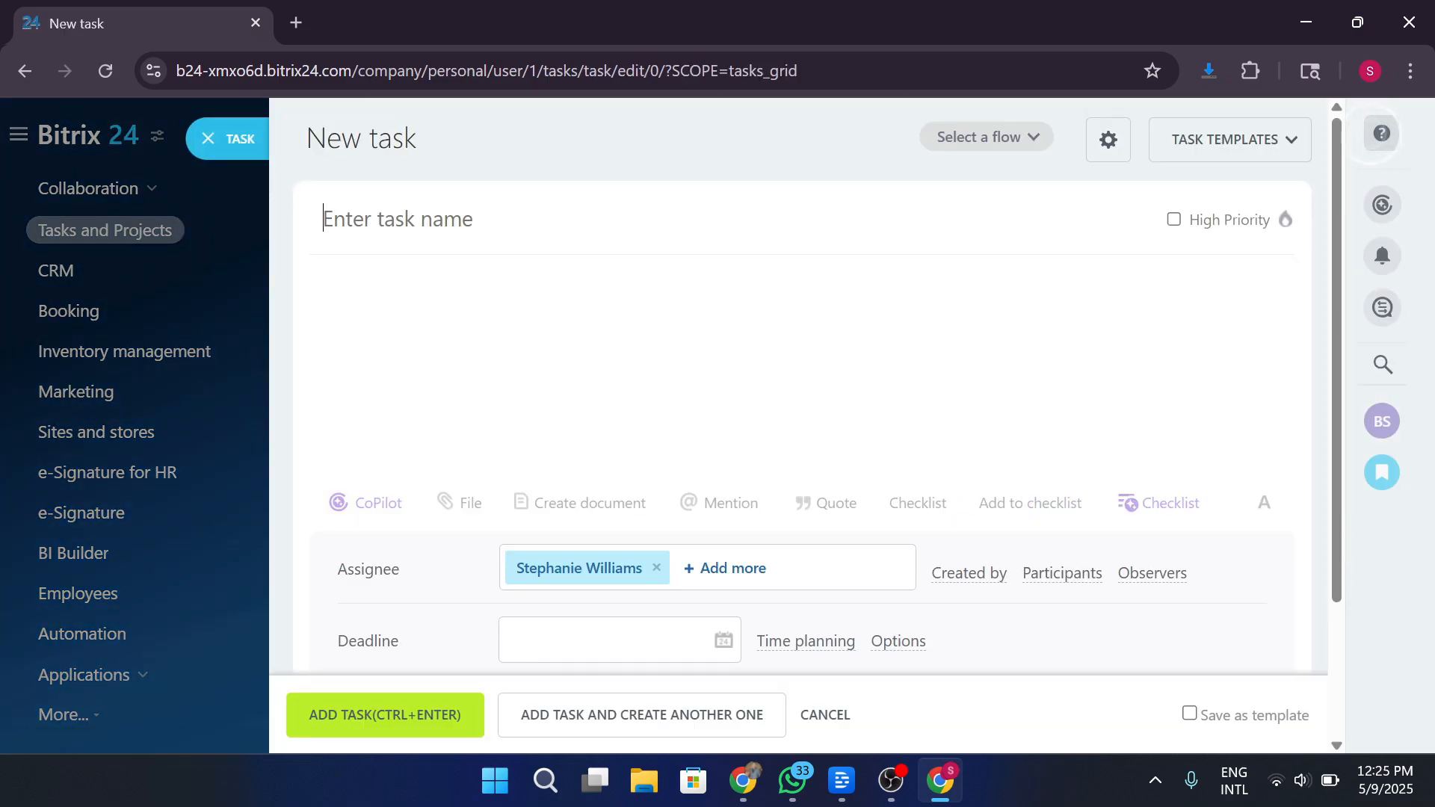
text(Task 1)
key(Tab)
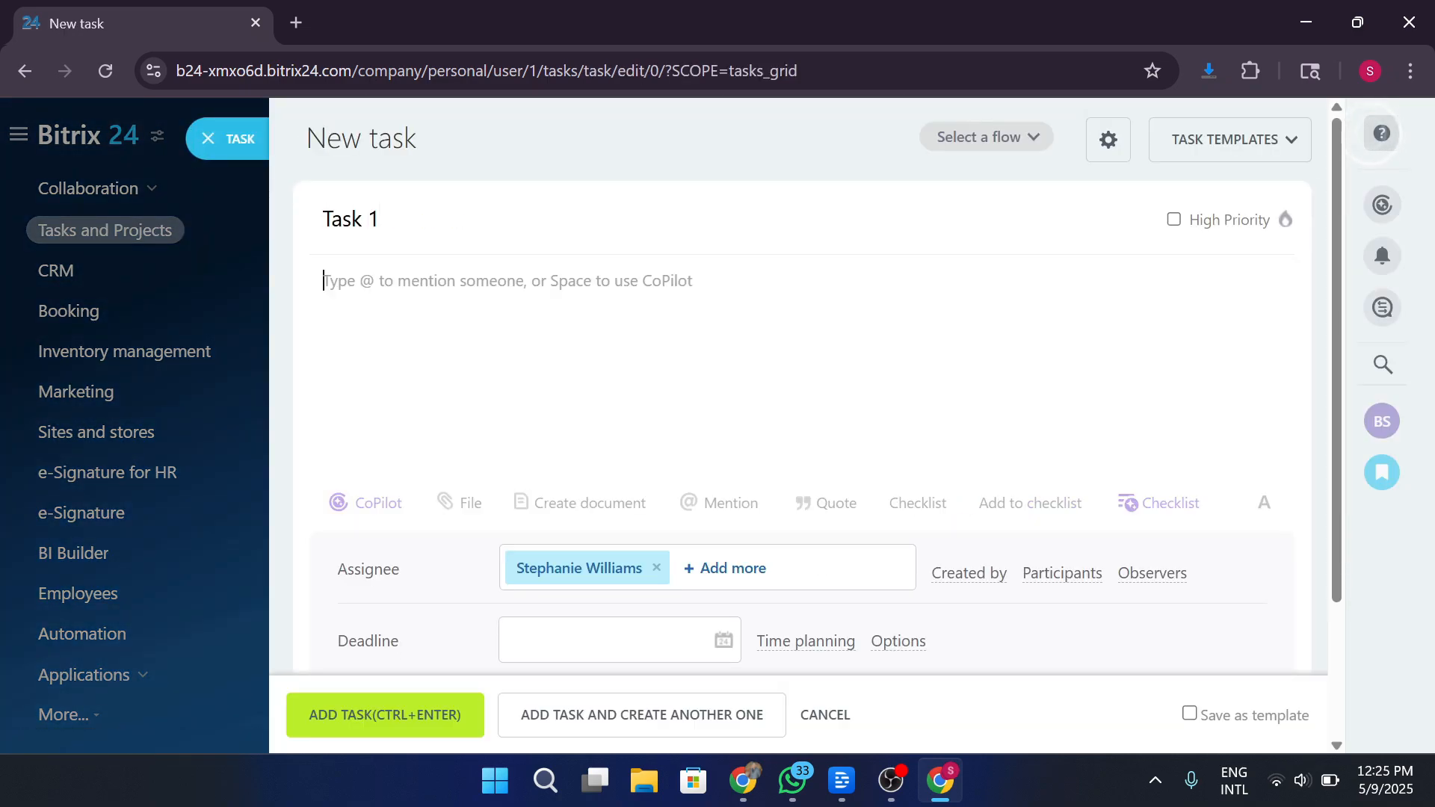
text(th)
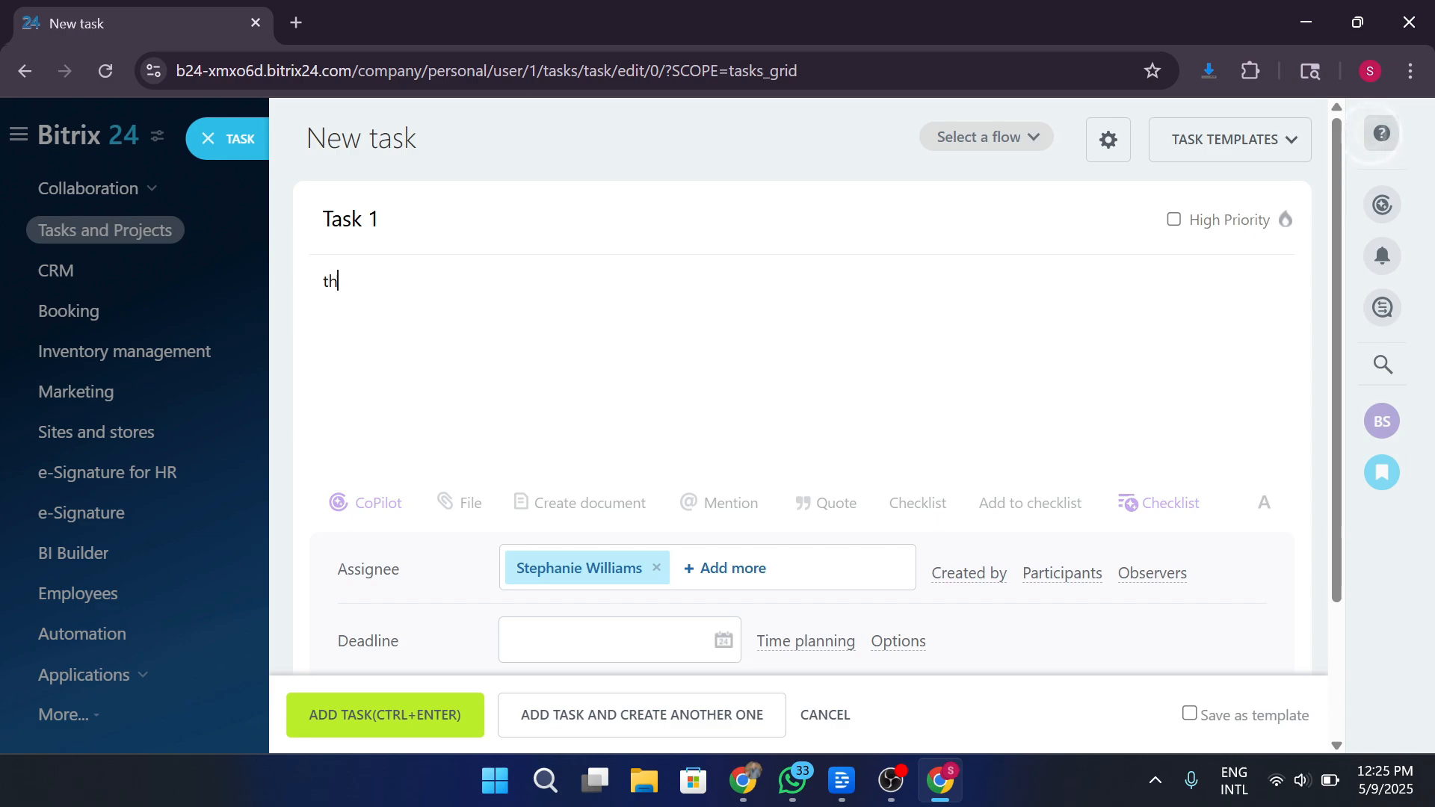
text(is i a test task....)
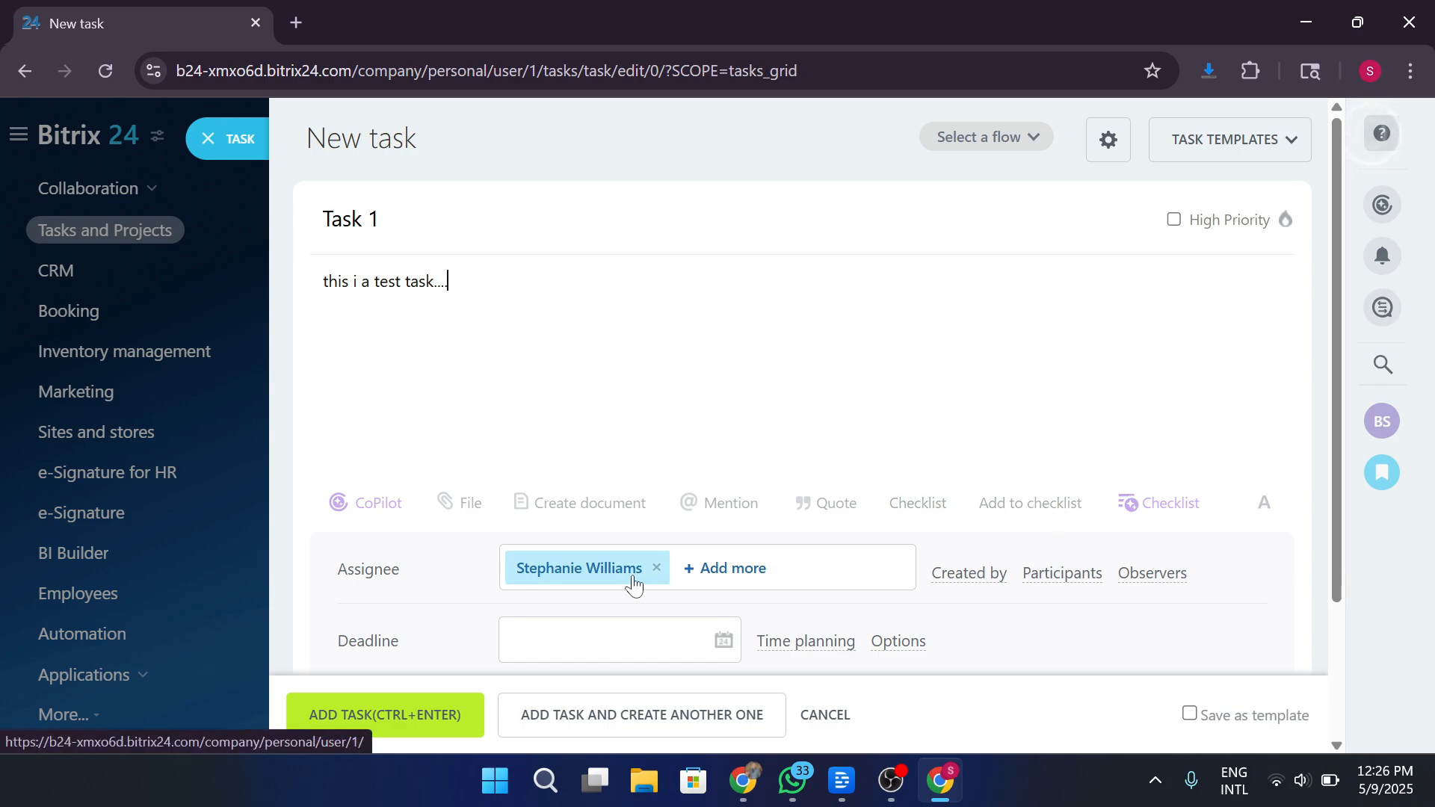
Set the task deadline to May 16, 2025.
click(720, 571)
click(720, 572)
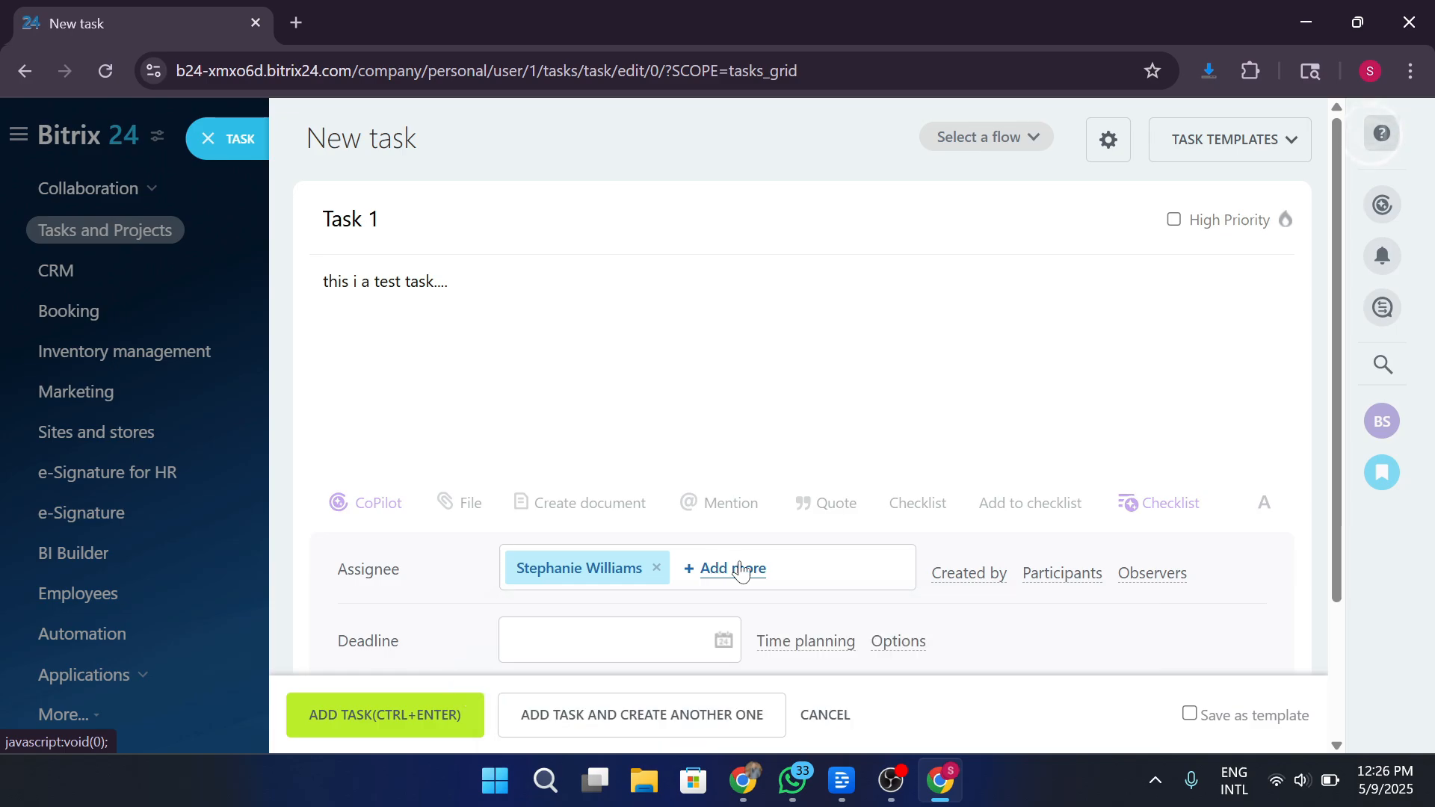
scroll(742, 574, down, 3)
click(649, 464)
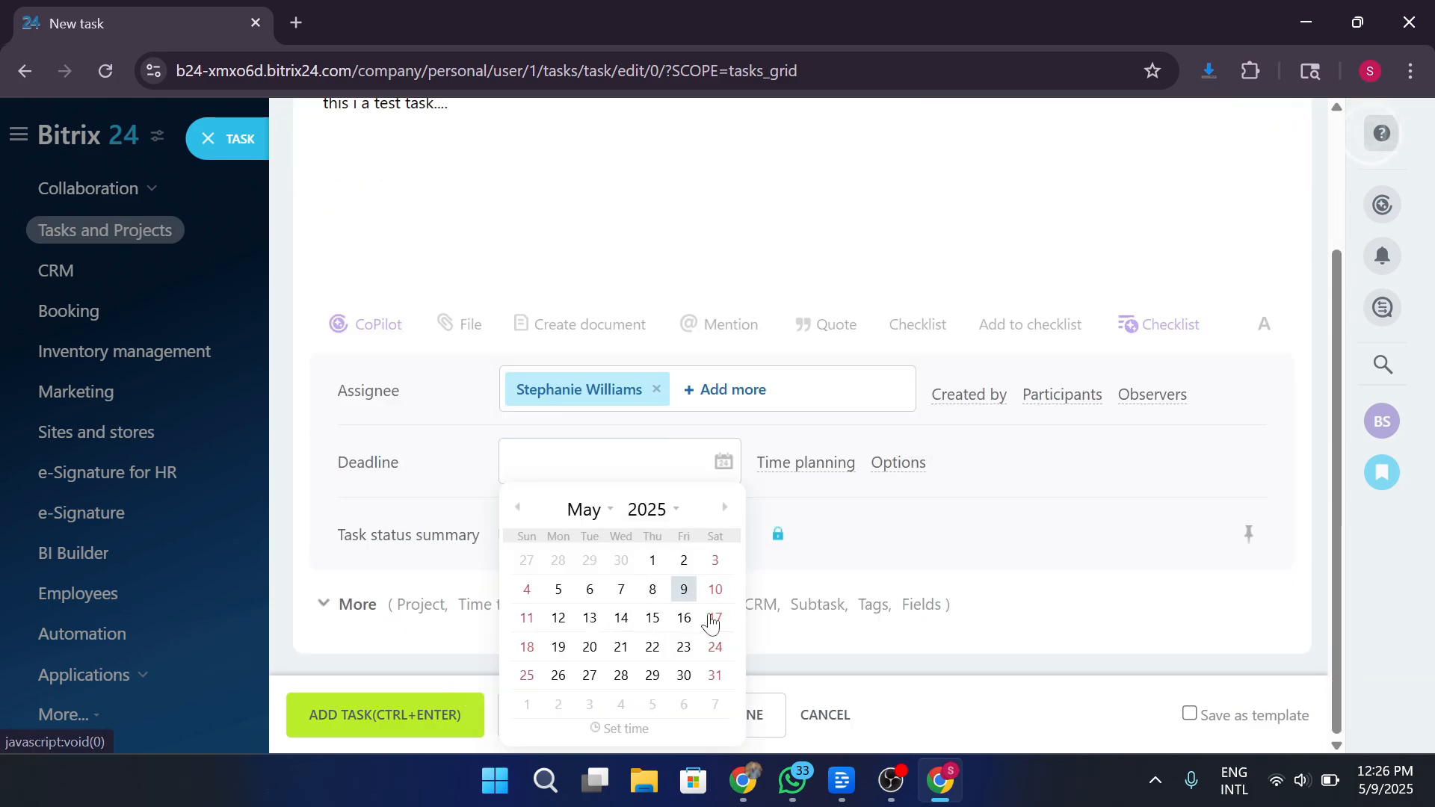
click(684, 619)
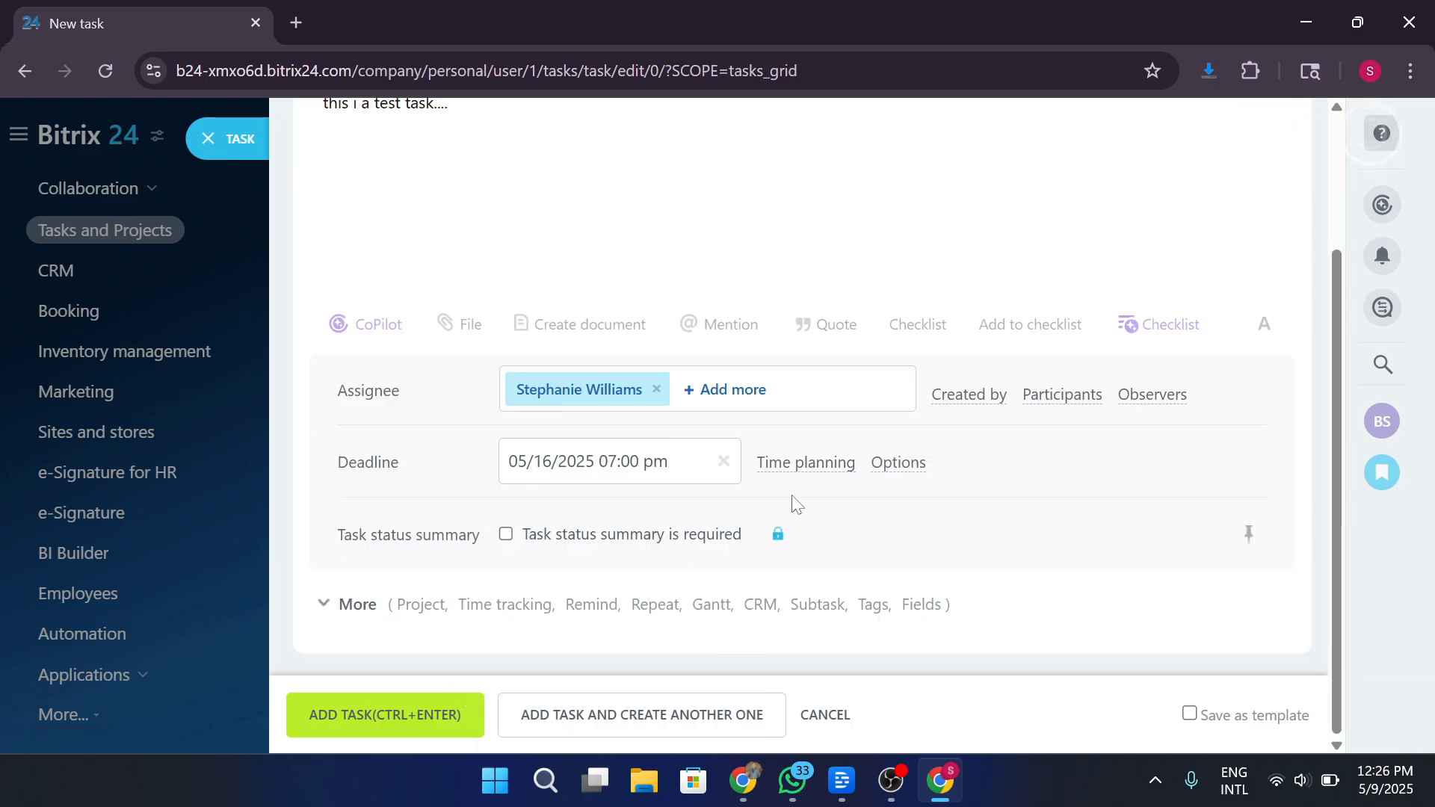
Expand the extra task fields and assign the task to the Test project.
click(337, 607)
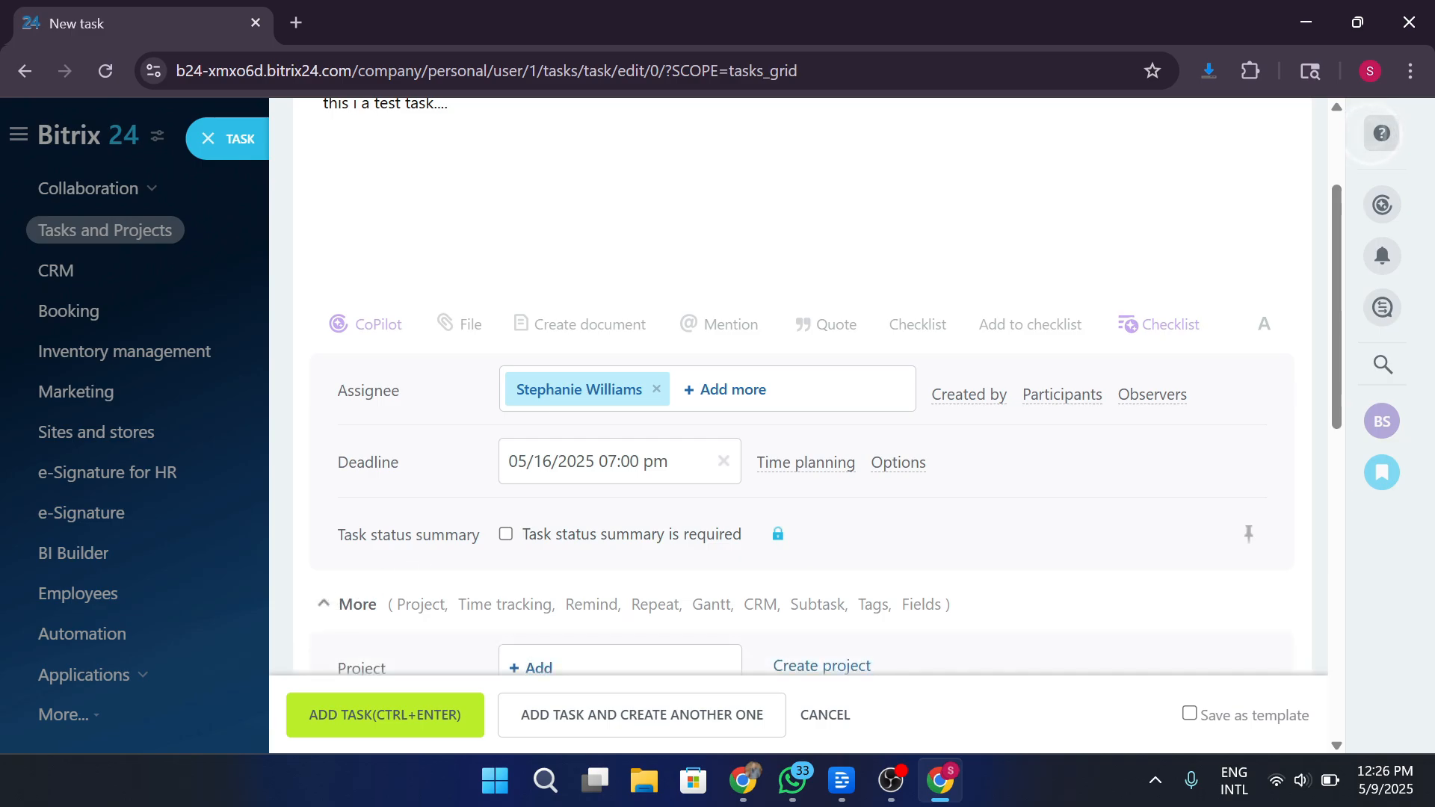
scroll(487, 513, down, 5)
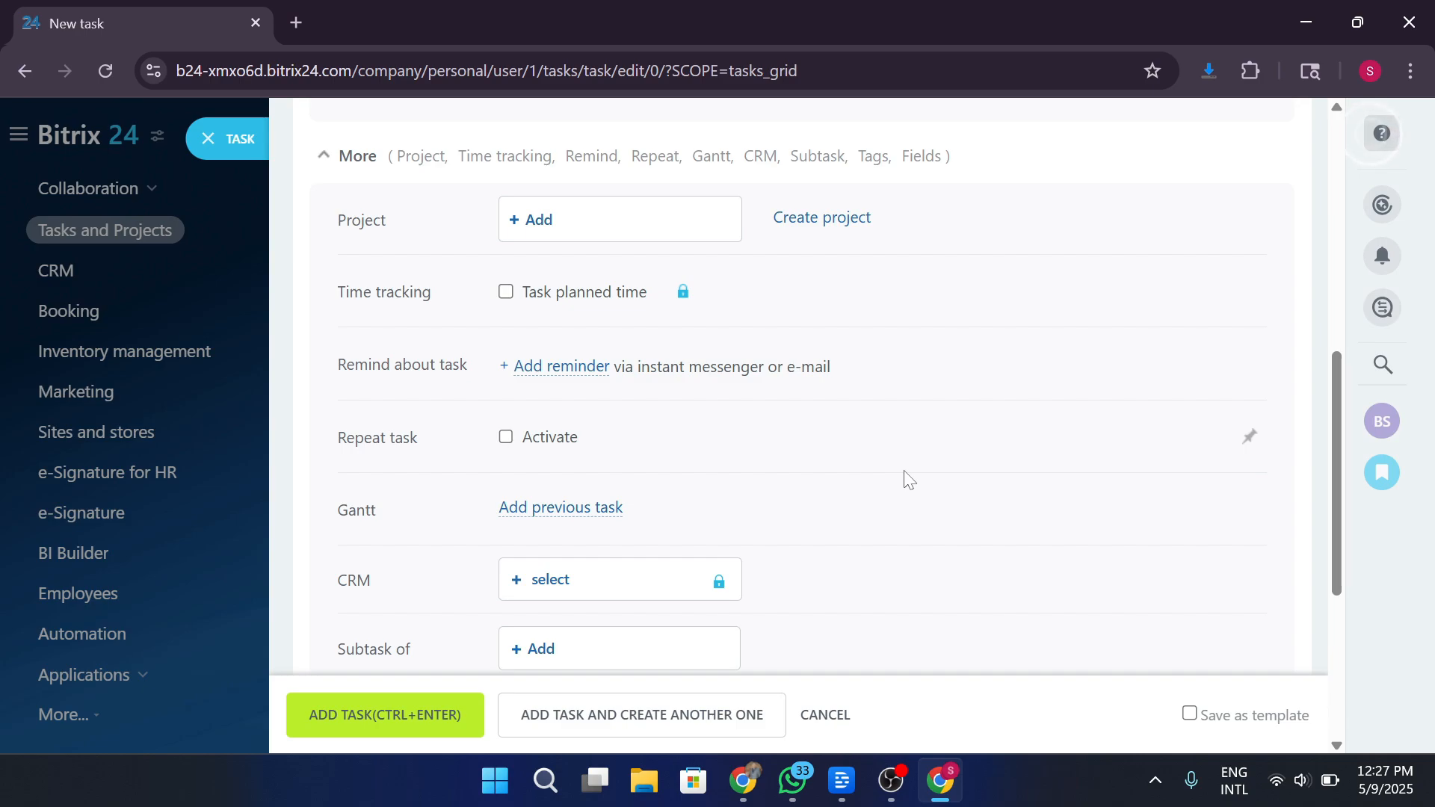
click(533, 220)
click(676, 378)
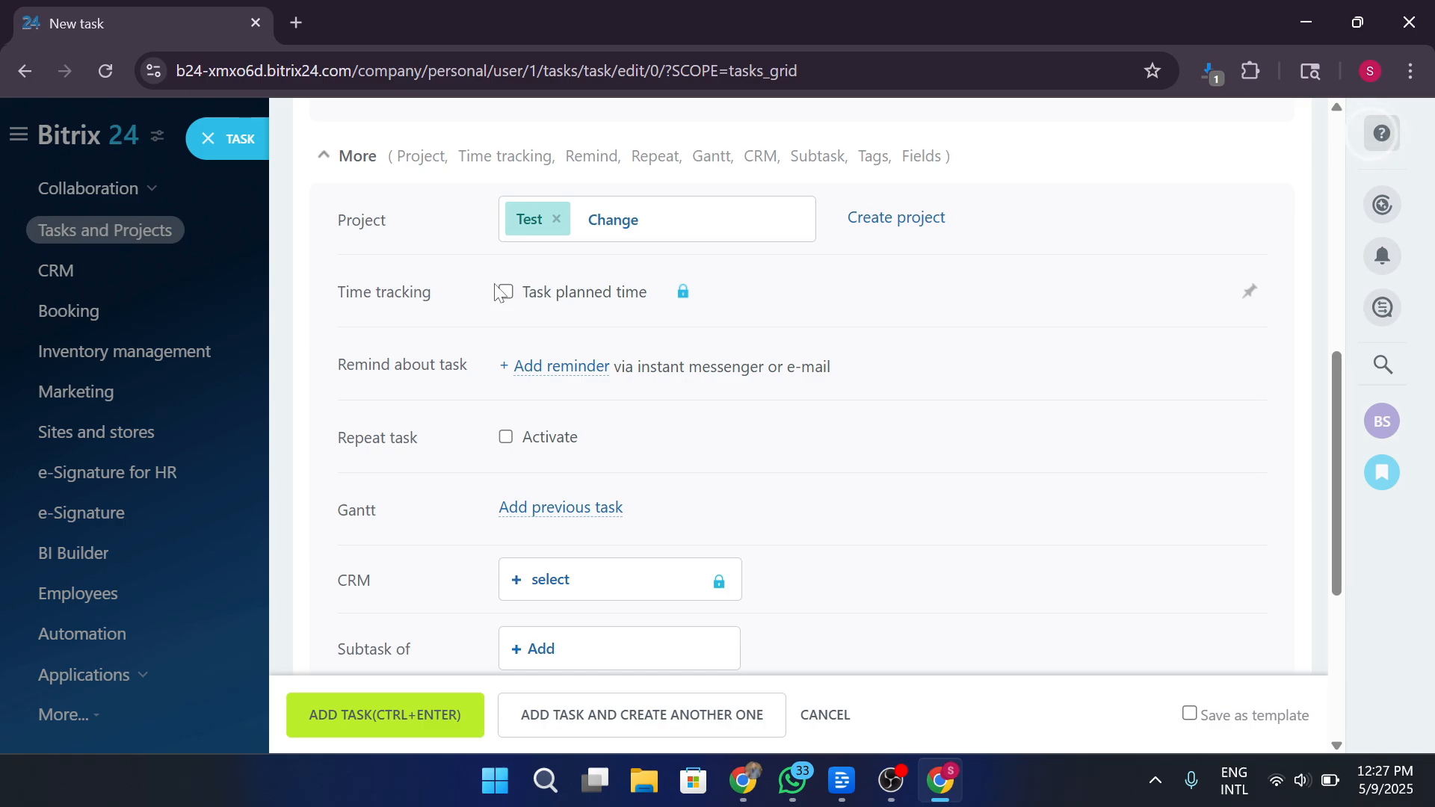
Check the CRM link and parent task fields, dismissing the CRM upgrade offer.
click(548, 582)
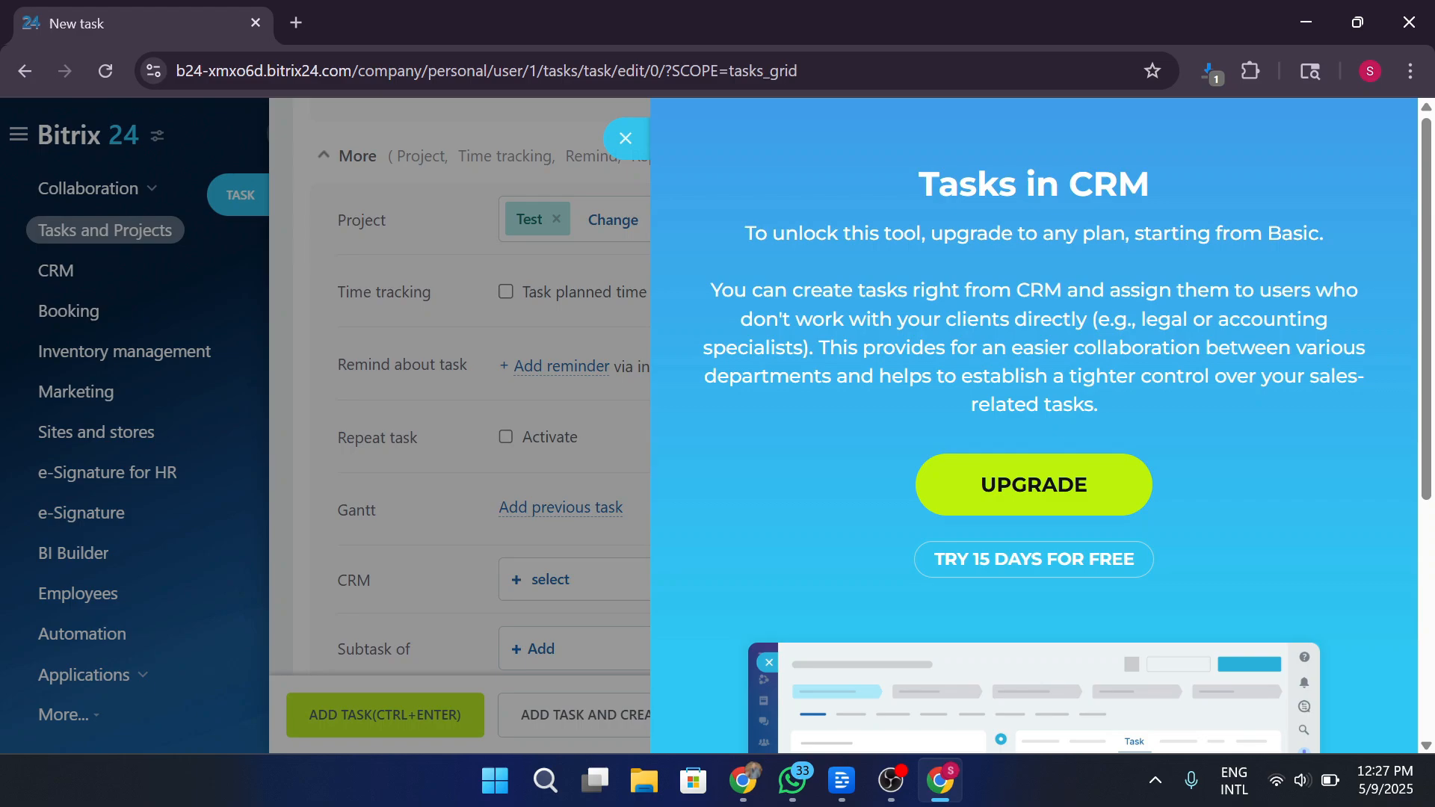
click(626, 139)
scroll(892, 480, down, 2)
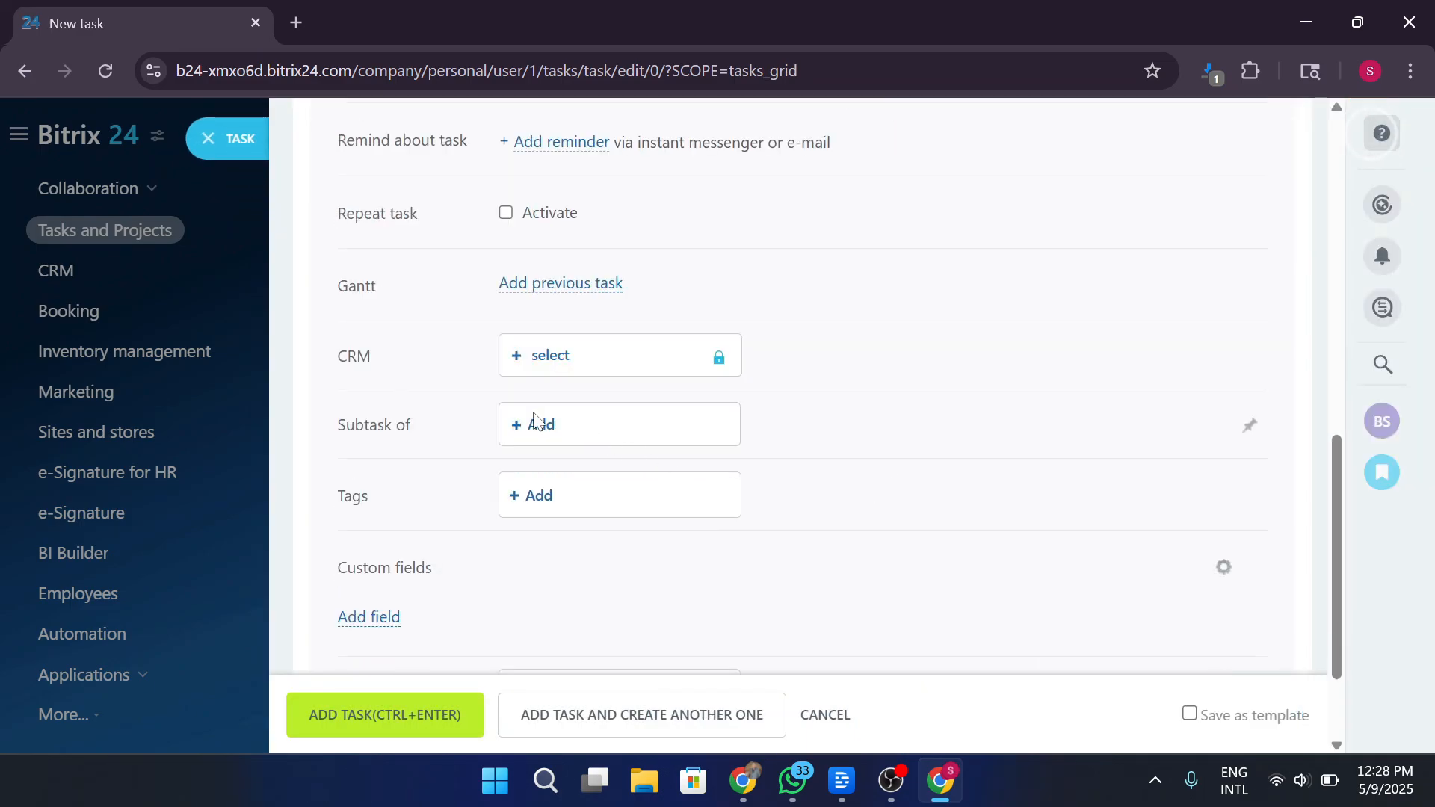
click(536, 421)
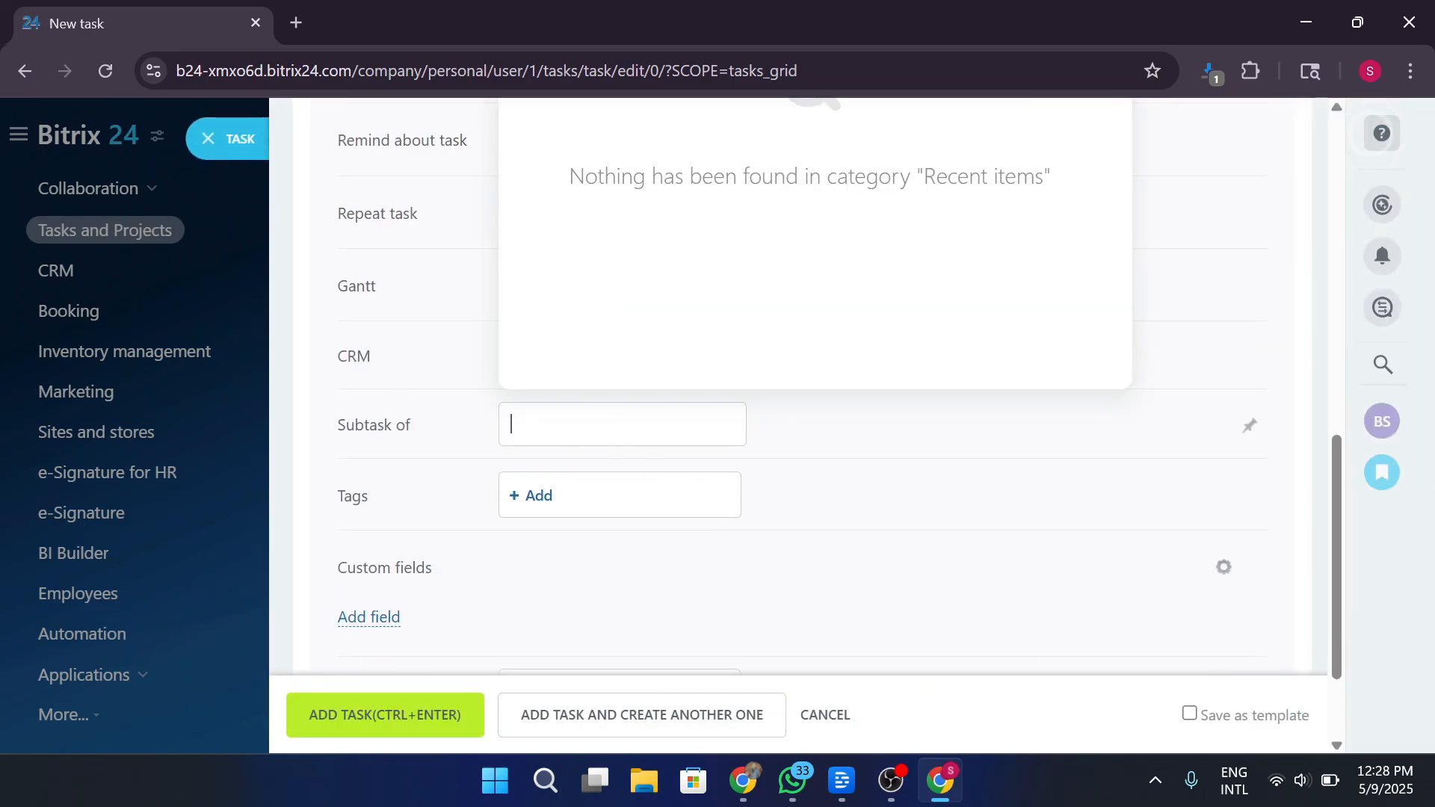
click(900, 473)
Create and add the tags 'new' and 'test' to the task.
click(535, 505)
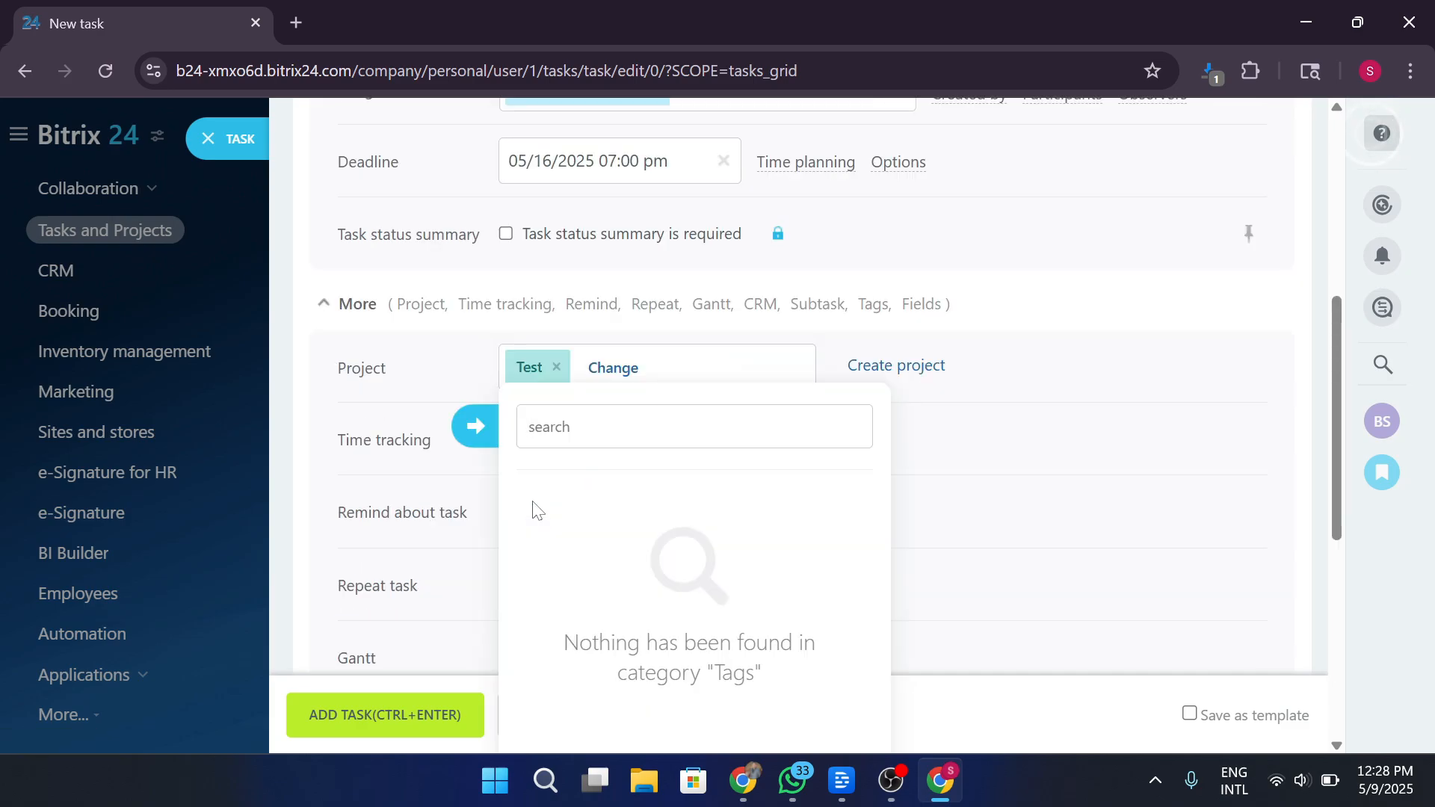
text(new)
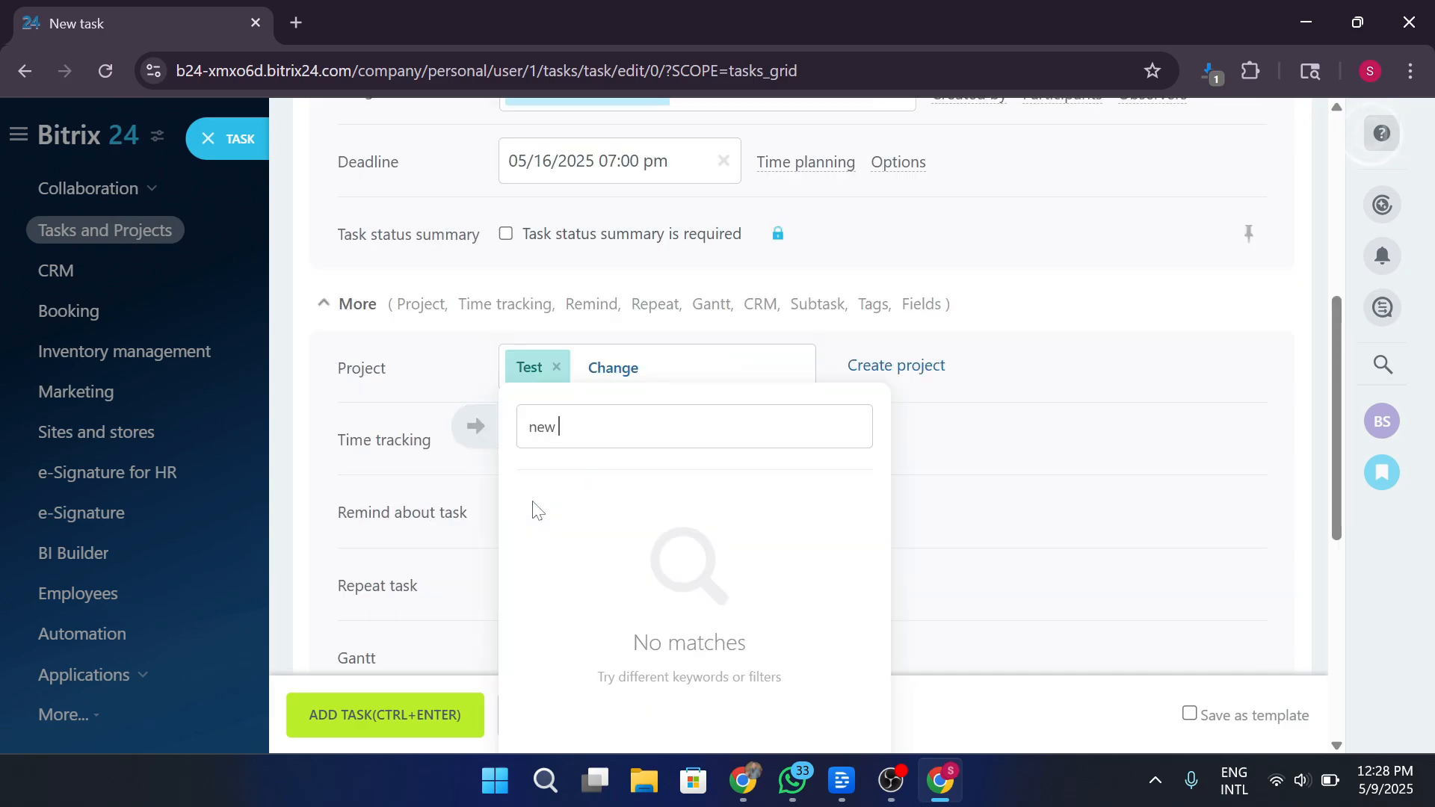
scroll(536, 510, down, 3)
click(598, 581)
text(t)
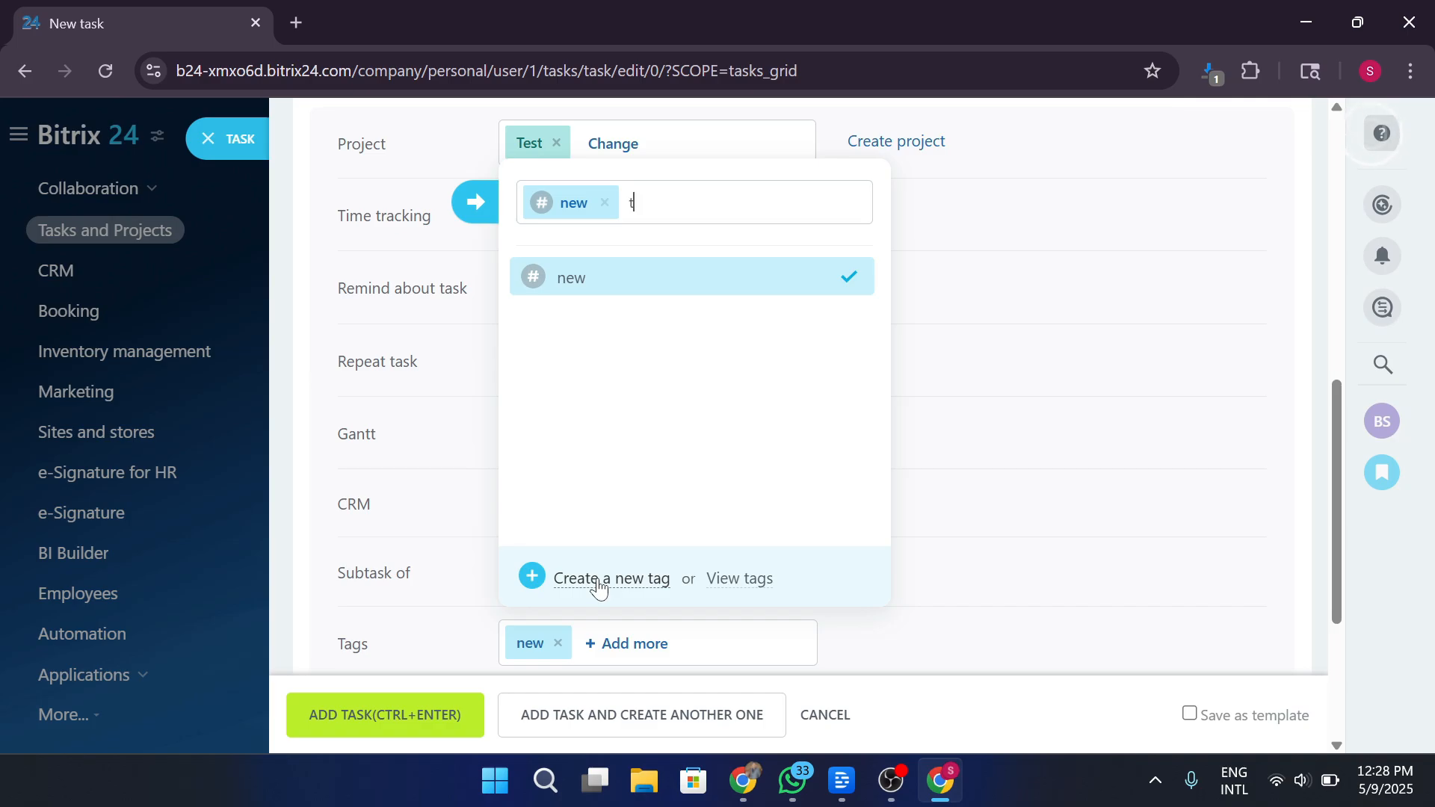
text(est)
click(598, 581)
click(1054, 423)
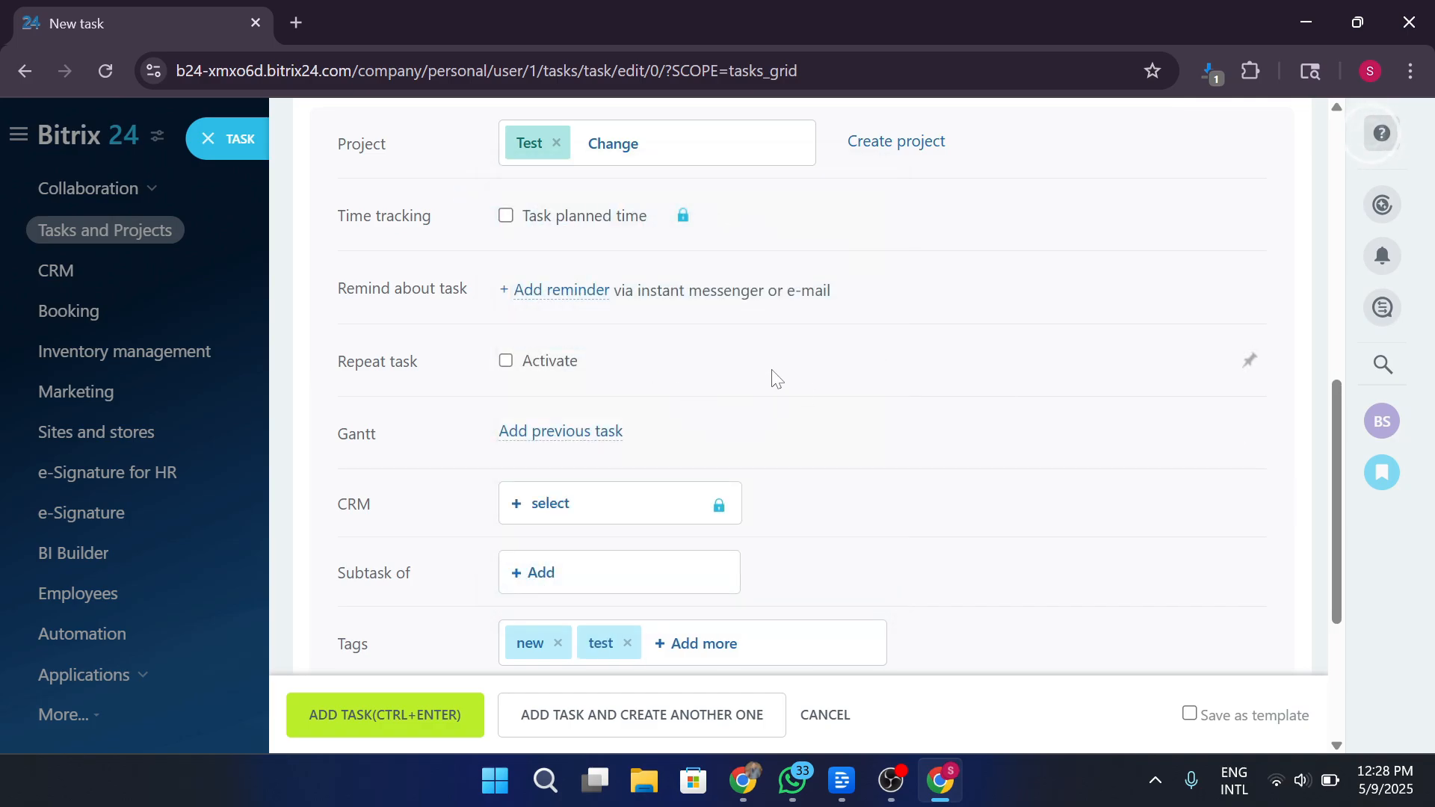
scroll(772, 378, down, 4)
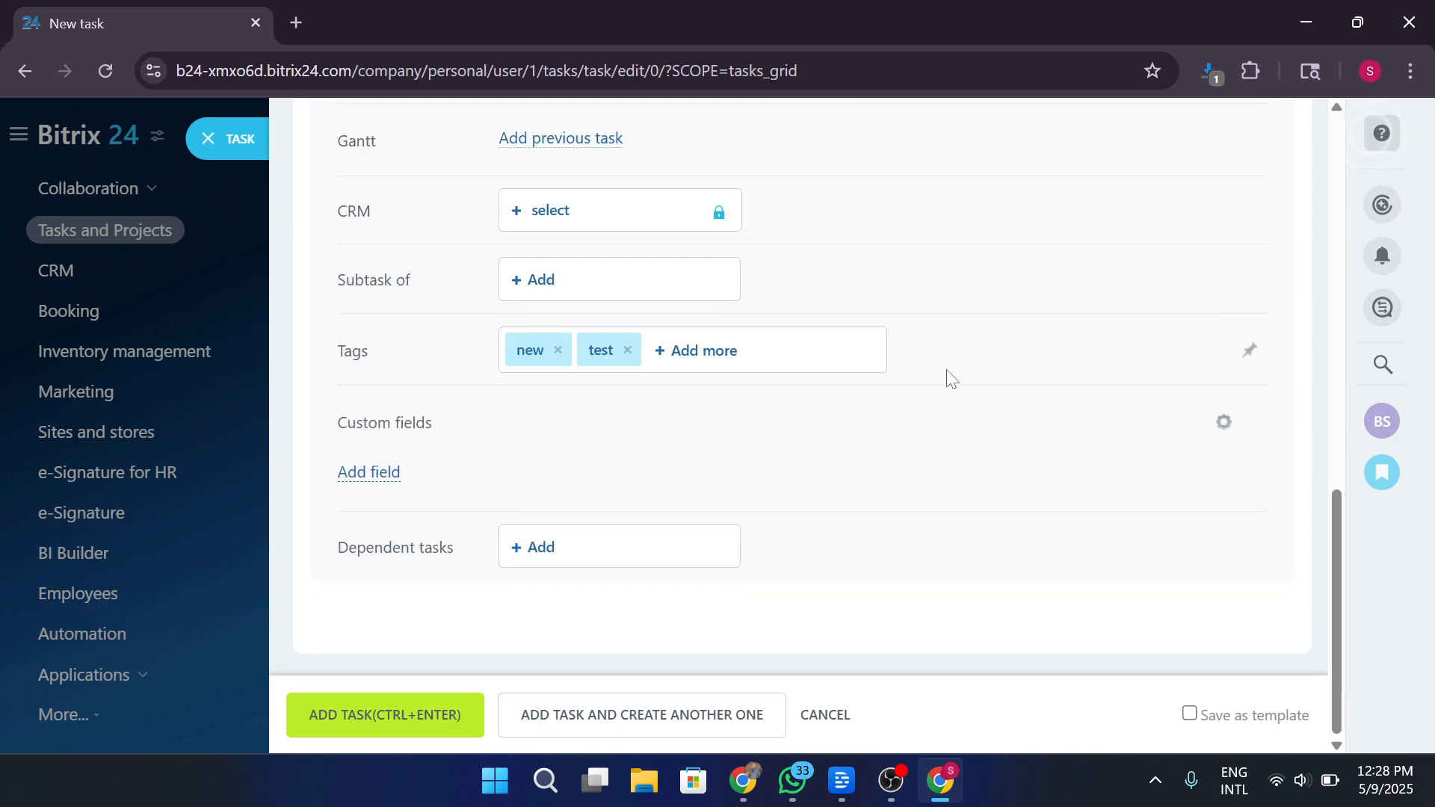
click(389, 474)
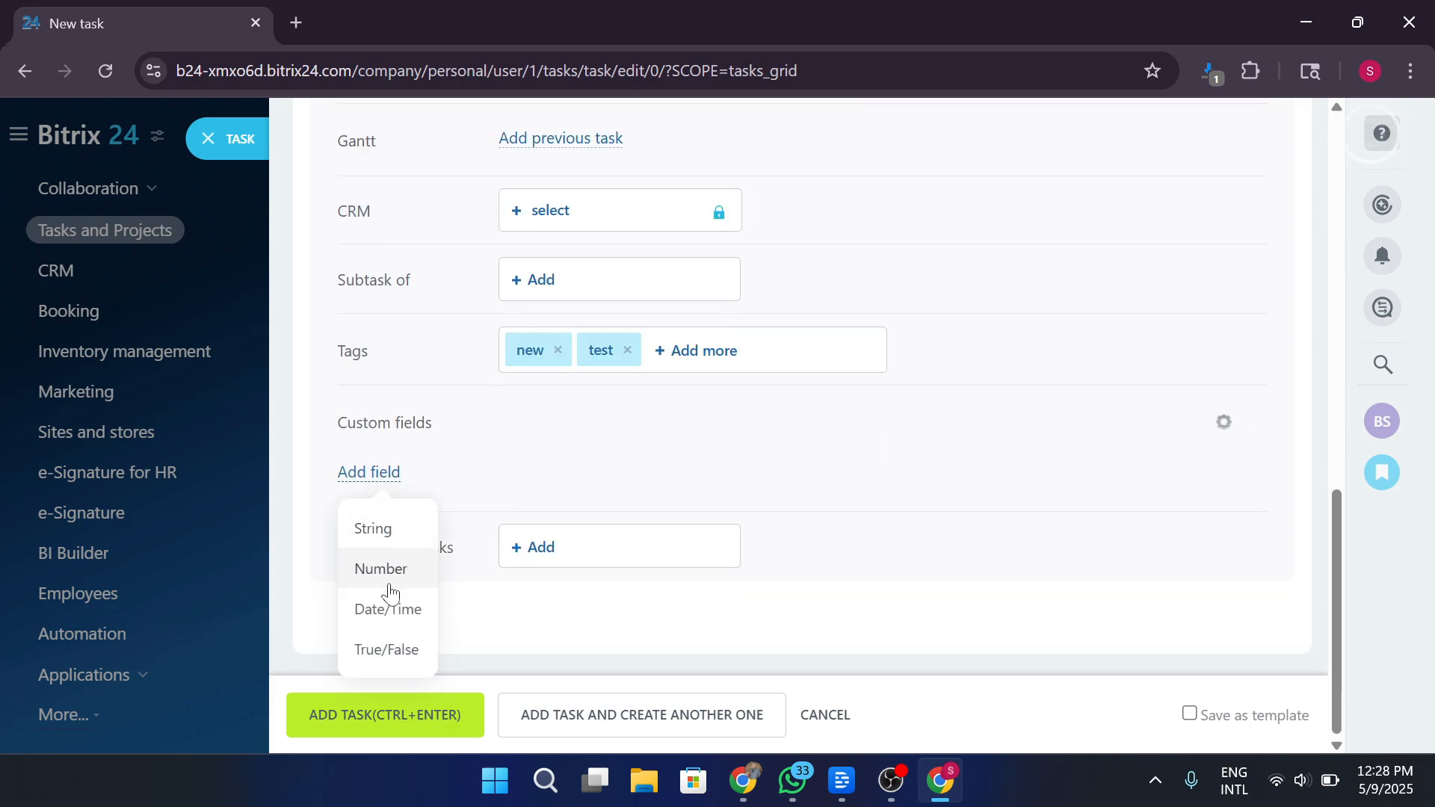
click(387, 650)
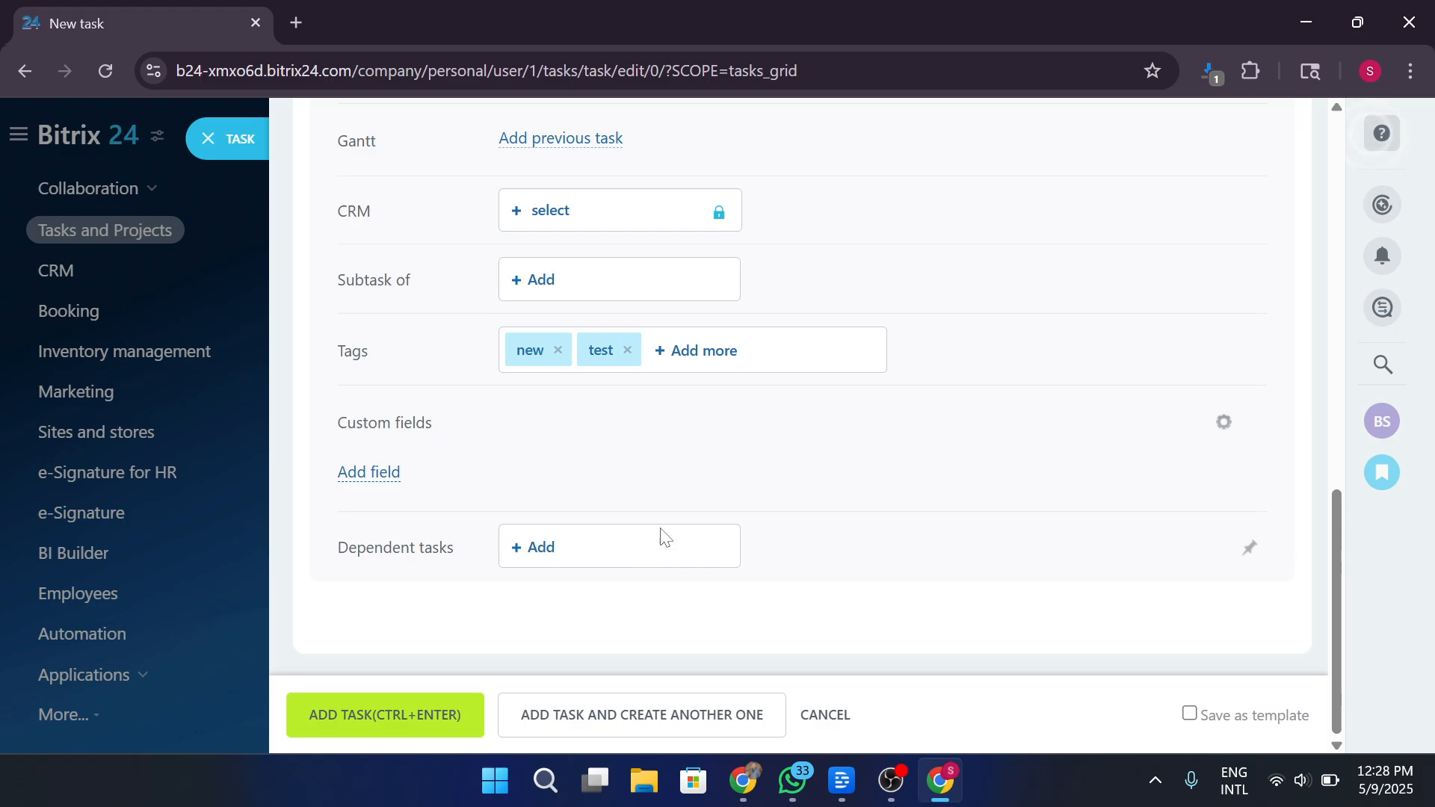
scroll(744, 481, up, 10)
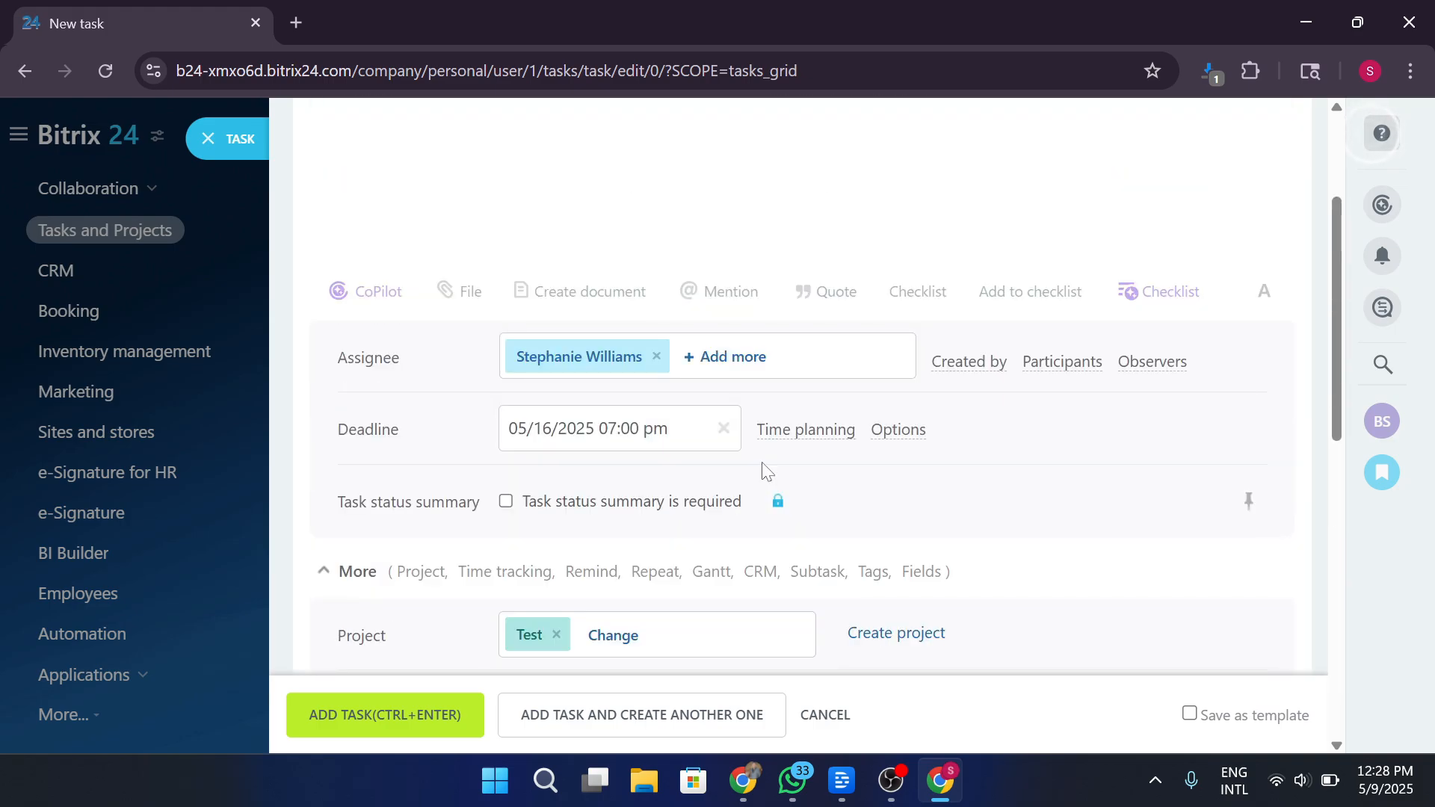
scroll(766, 471, up, 3)
scroll(762, 471, down, 10)
scroll(762, 471, up, 9)
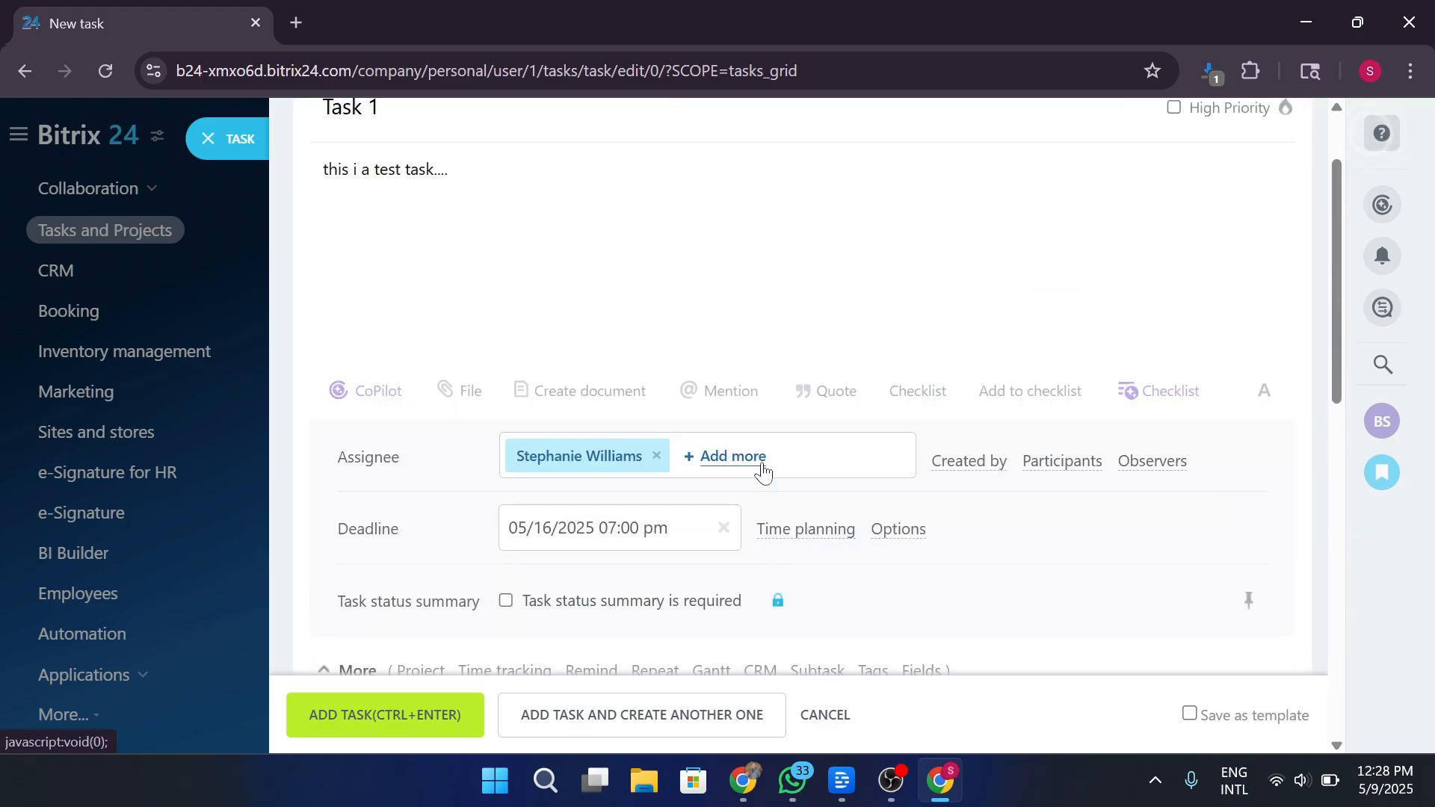
scroll(763, 471, down, 10)
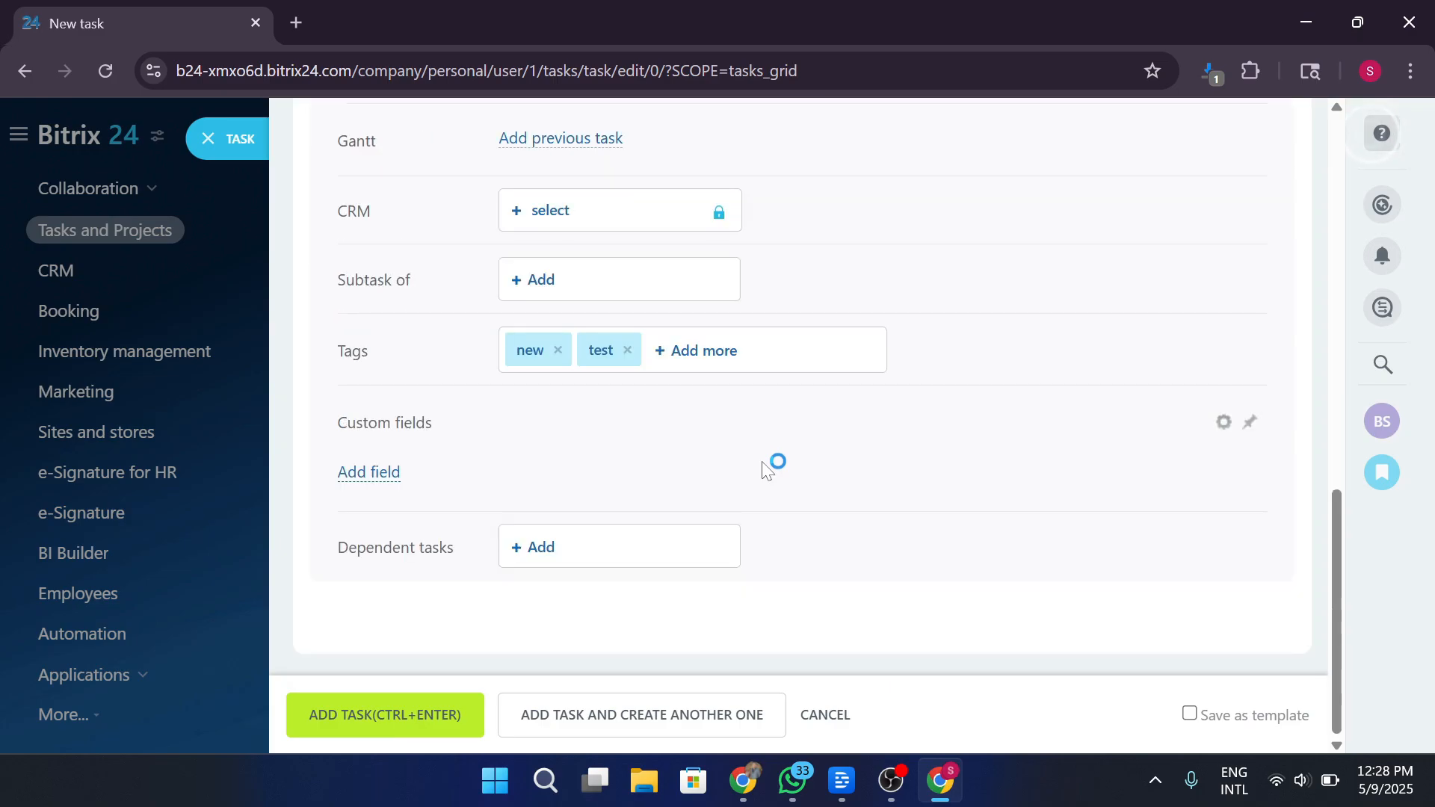
scroll(764, 471, up, 10)
scroll(768, 471, down, 10)
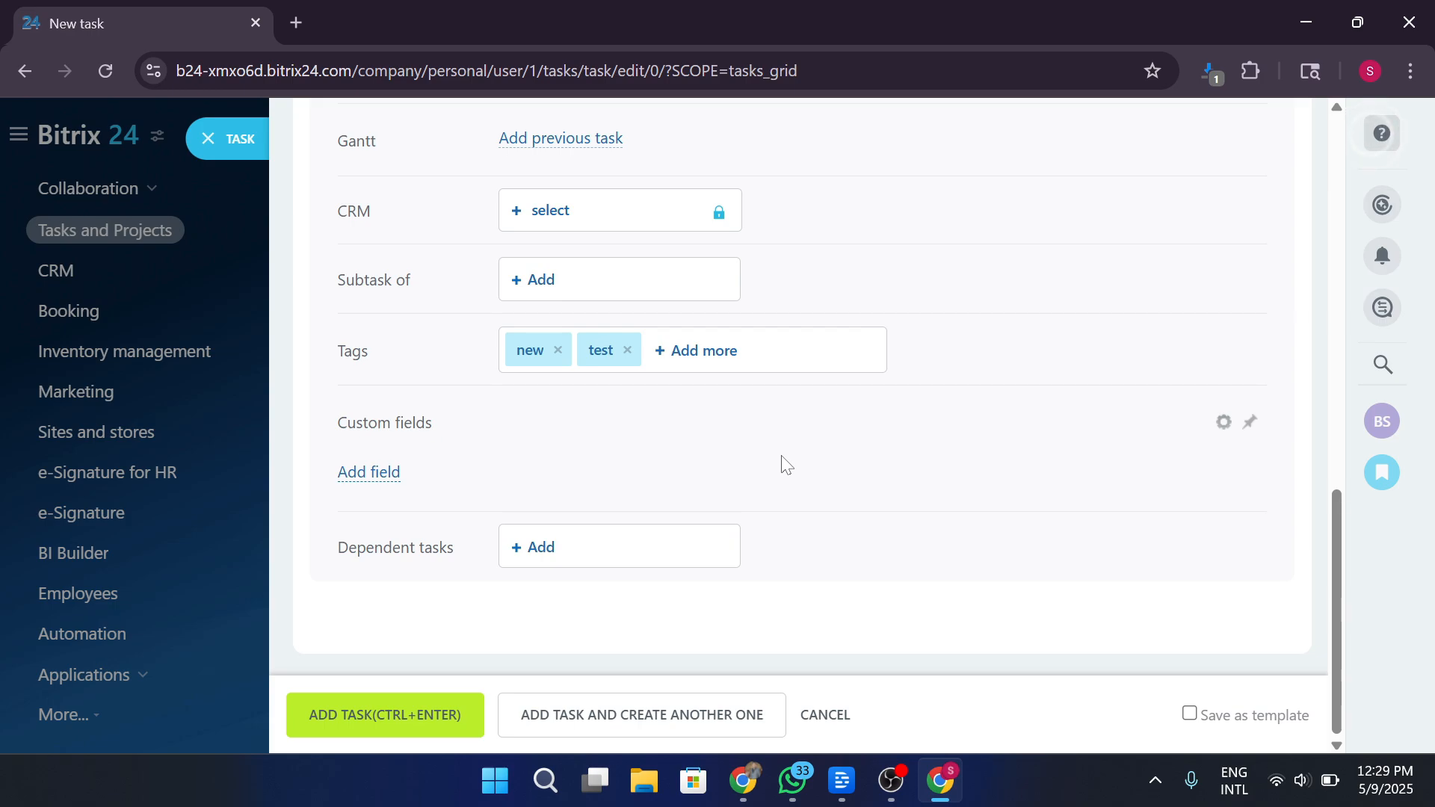
Add Task 1, then view My tasks by deadline, where it sits under Due next week.
click(479, 716)
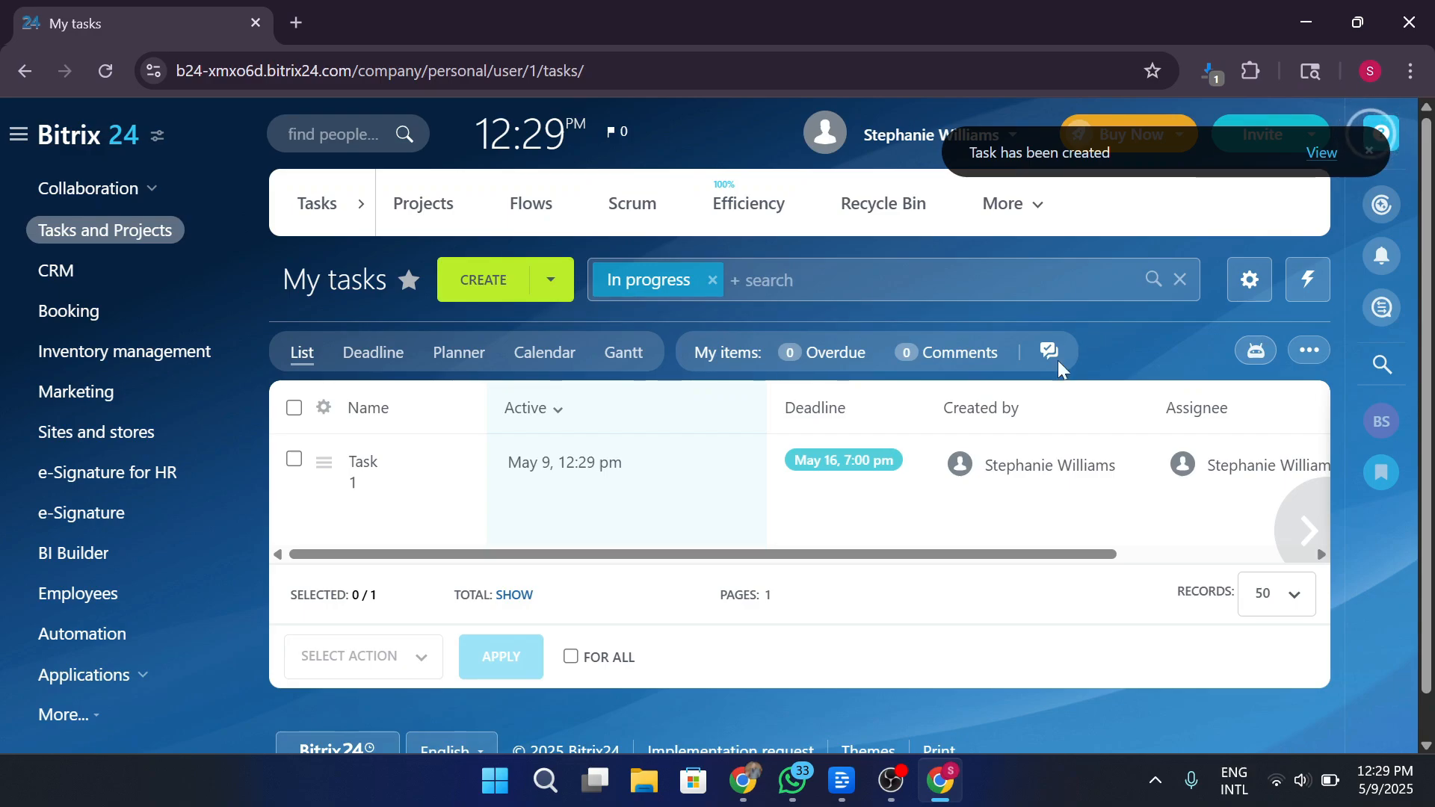
scroll(1161, 560, down, 1)
scroll(1226, 524, up, 1)
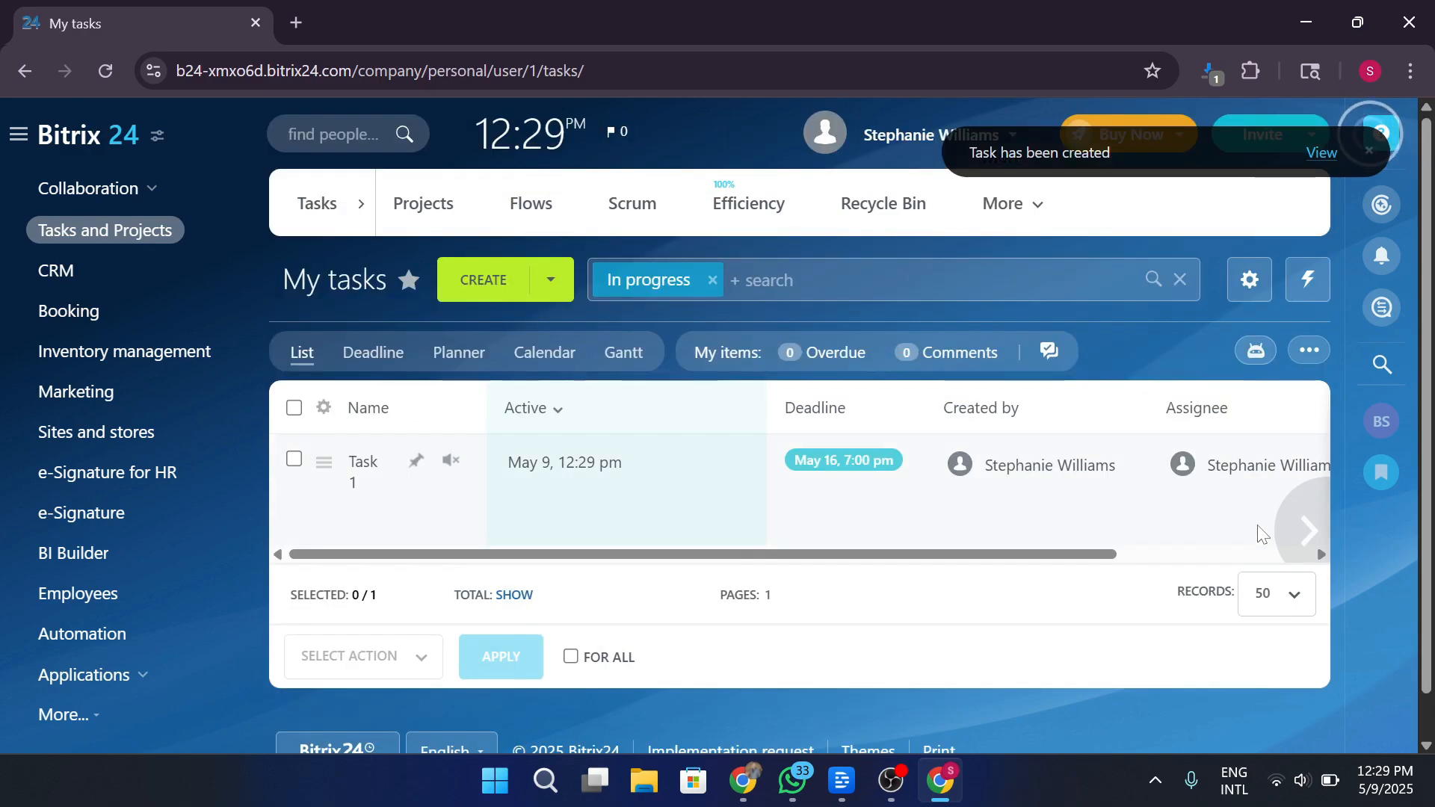
mouse_move(1314, 527)
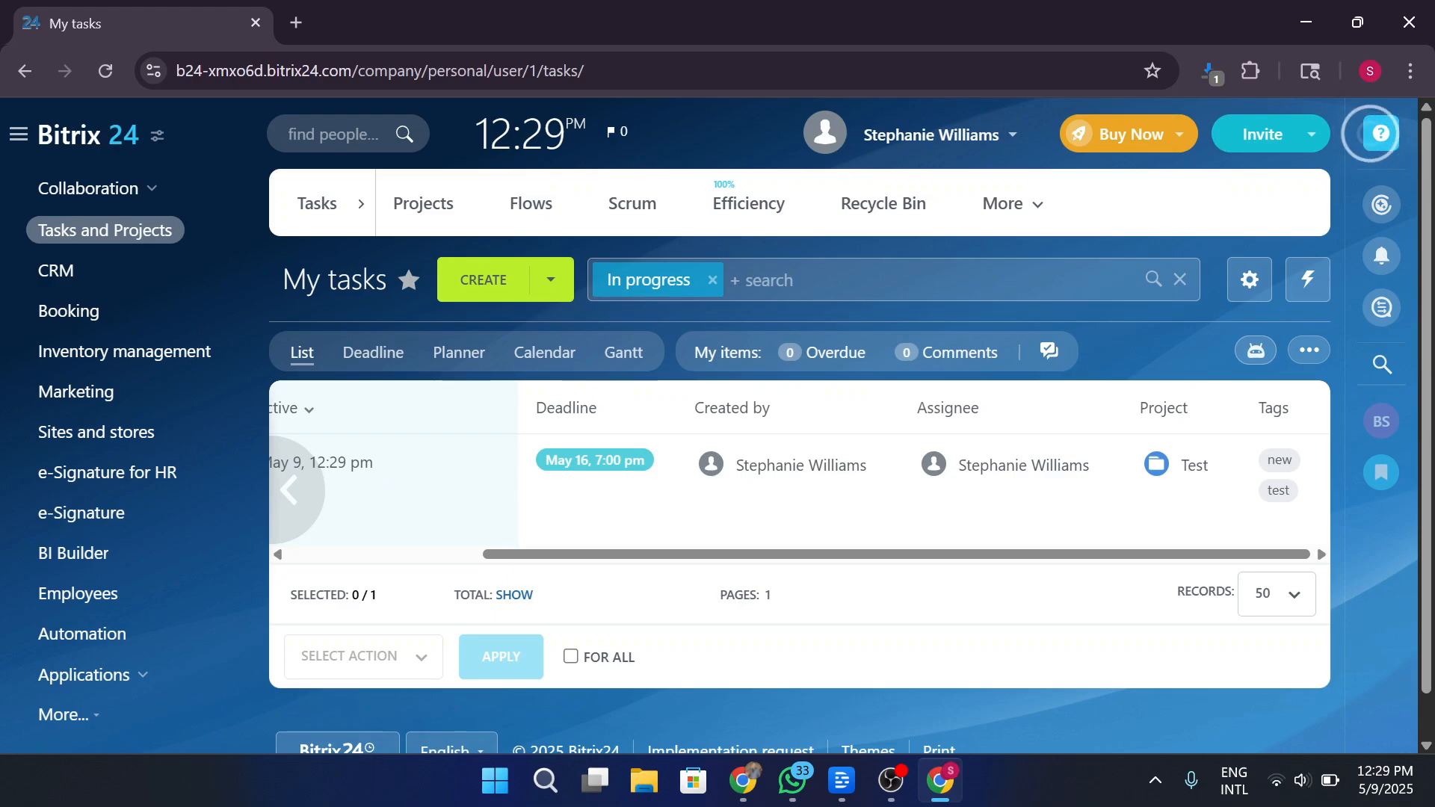
click(385, 359)
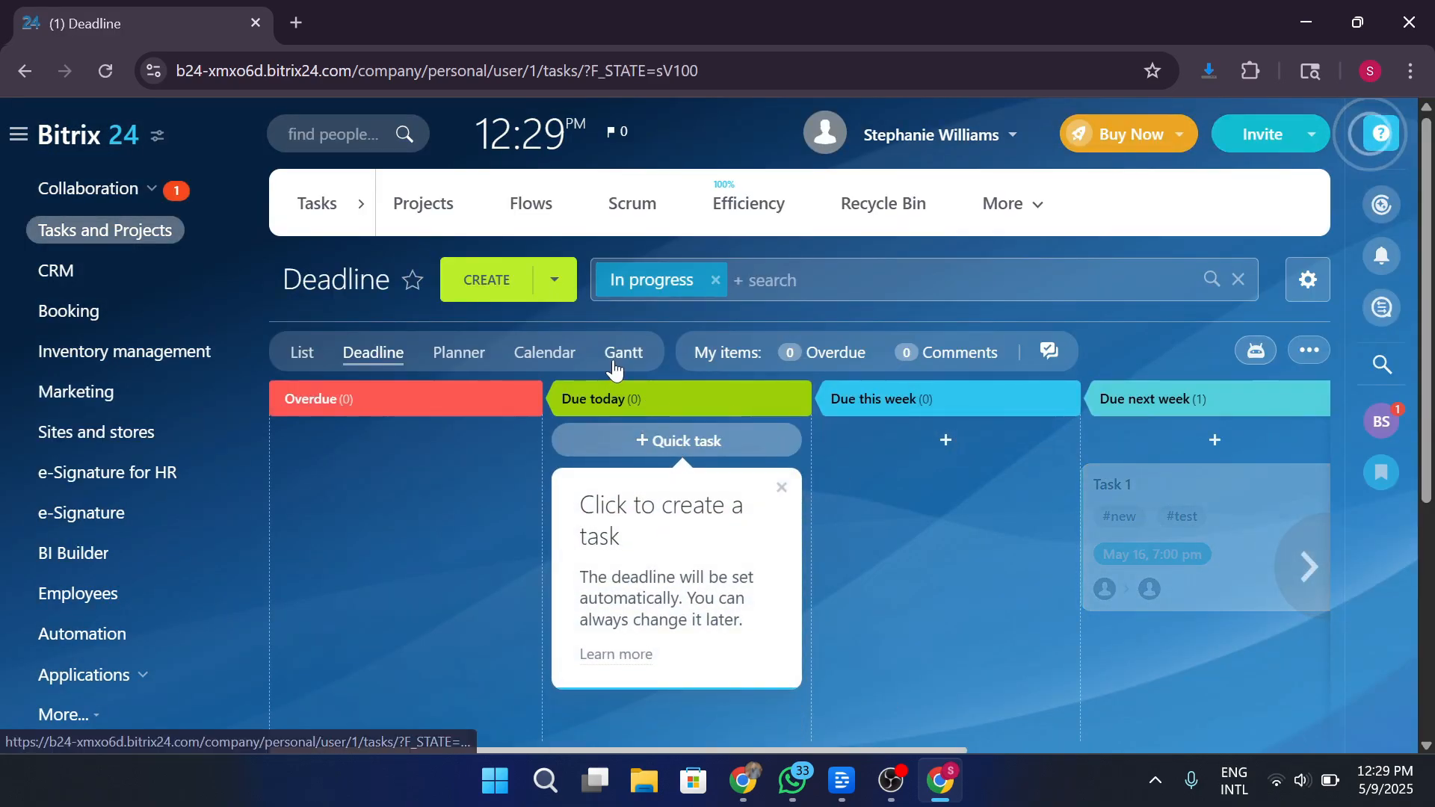
Switch My tasks to the Gantt chart and expand the hidden Collaboration menu sections.
click(615, 367)
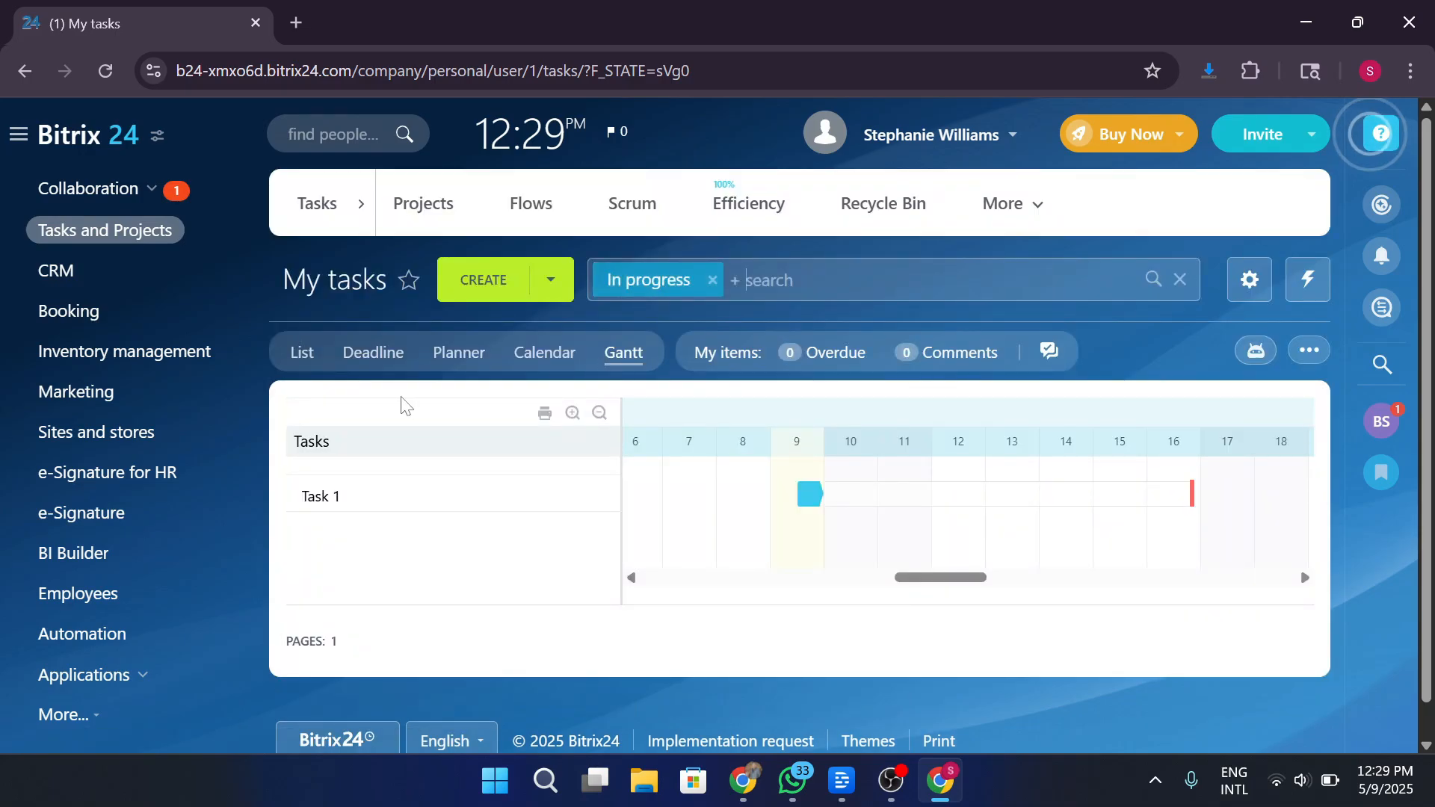
scroll(95, 637, down, 3)
click(97, 612)
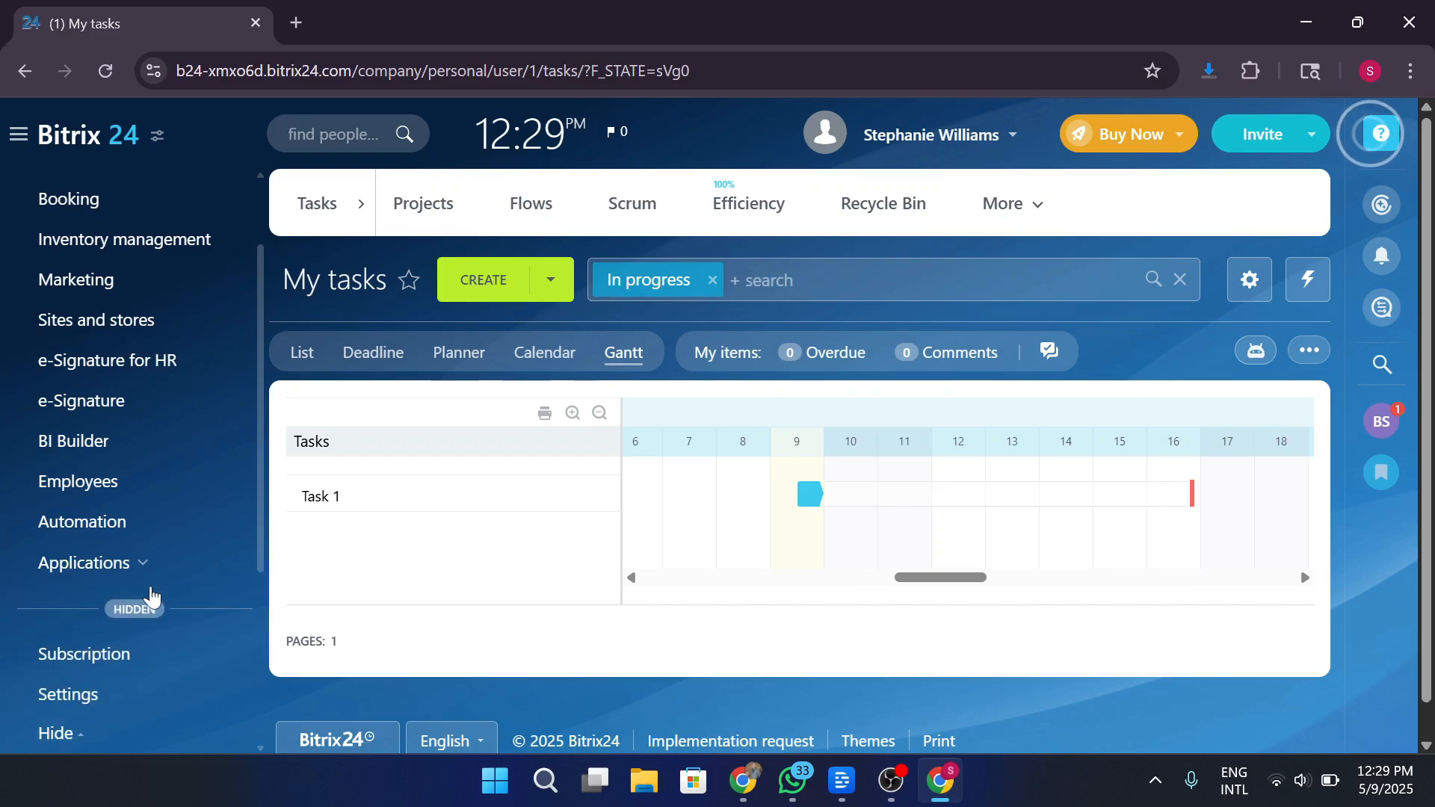
scroll(180, 594, up, 3)
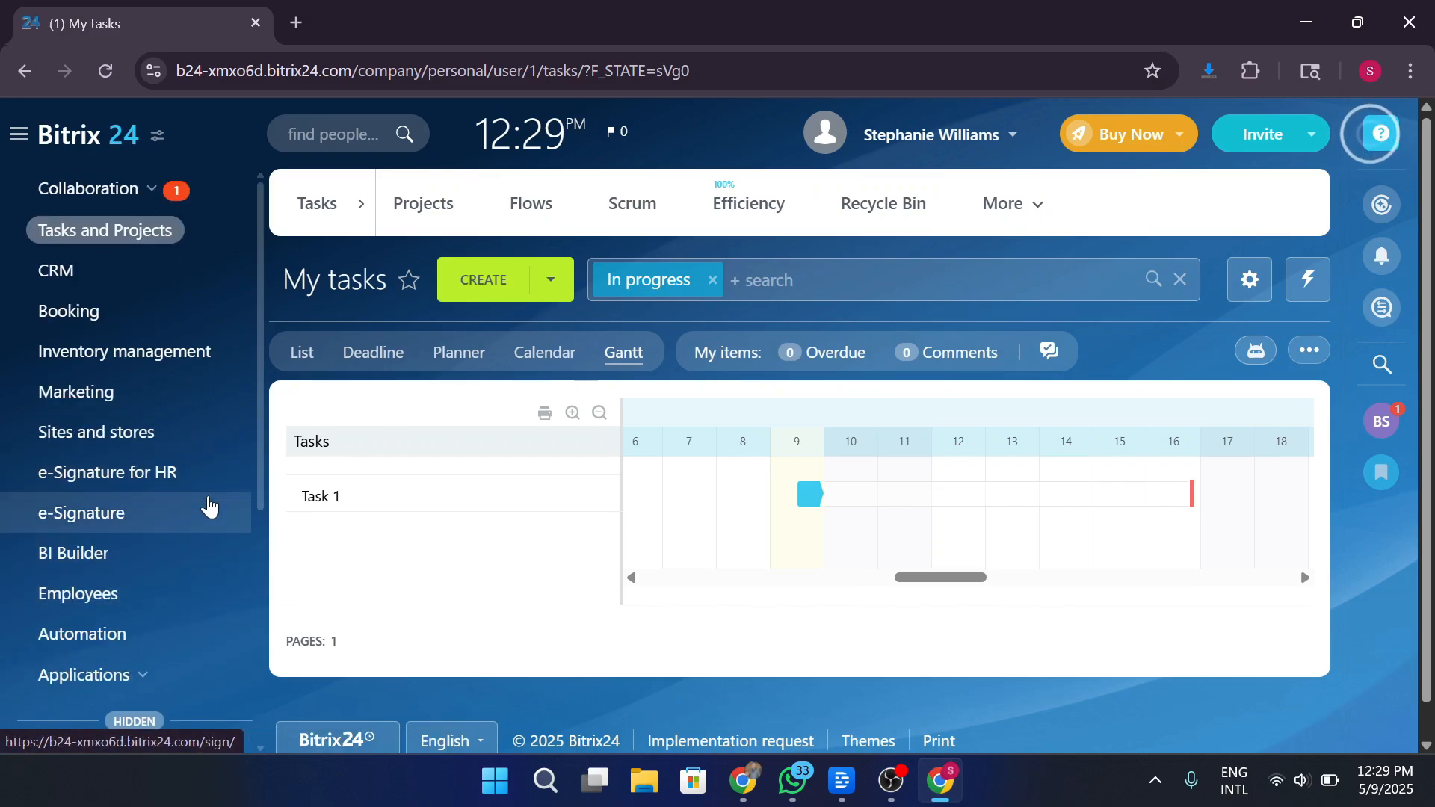
click(134, 196)
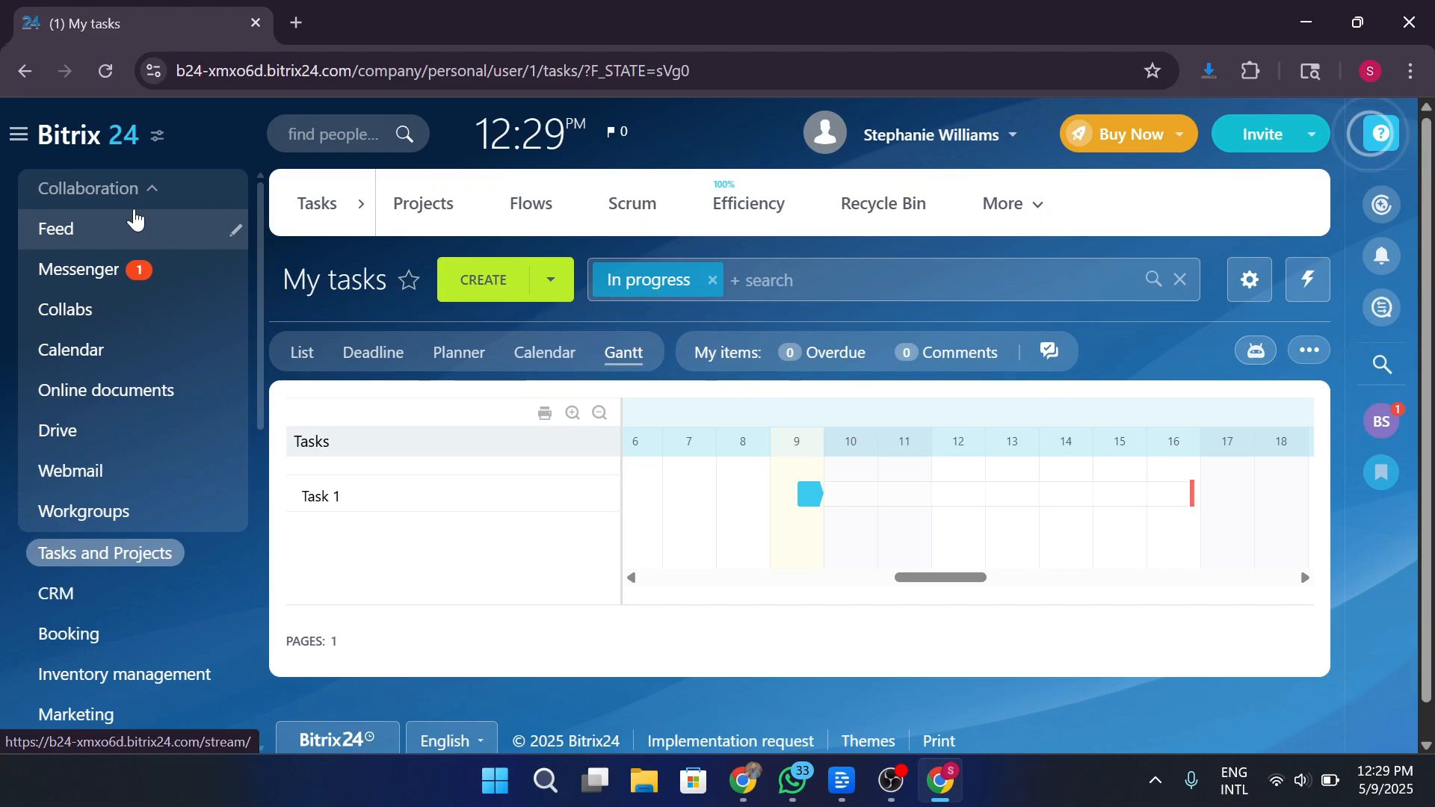
Go to the Feed and open the Messenger chat list.
click(140, 239)
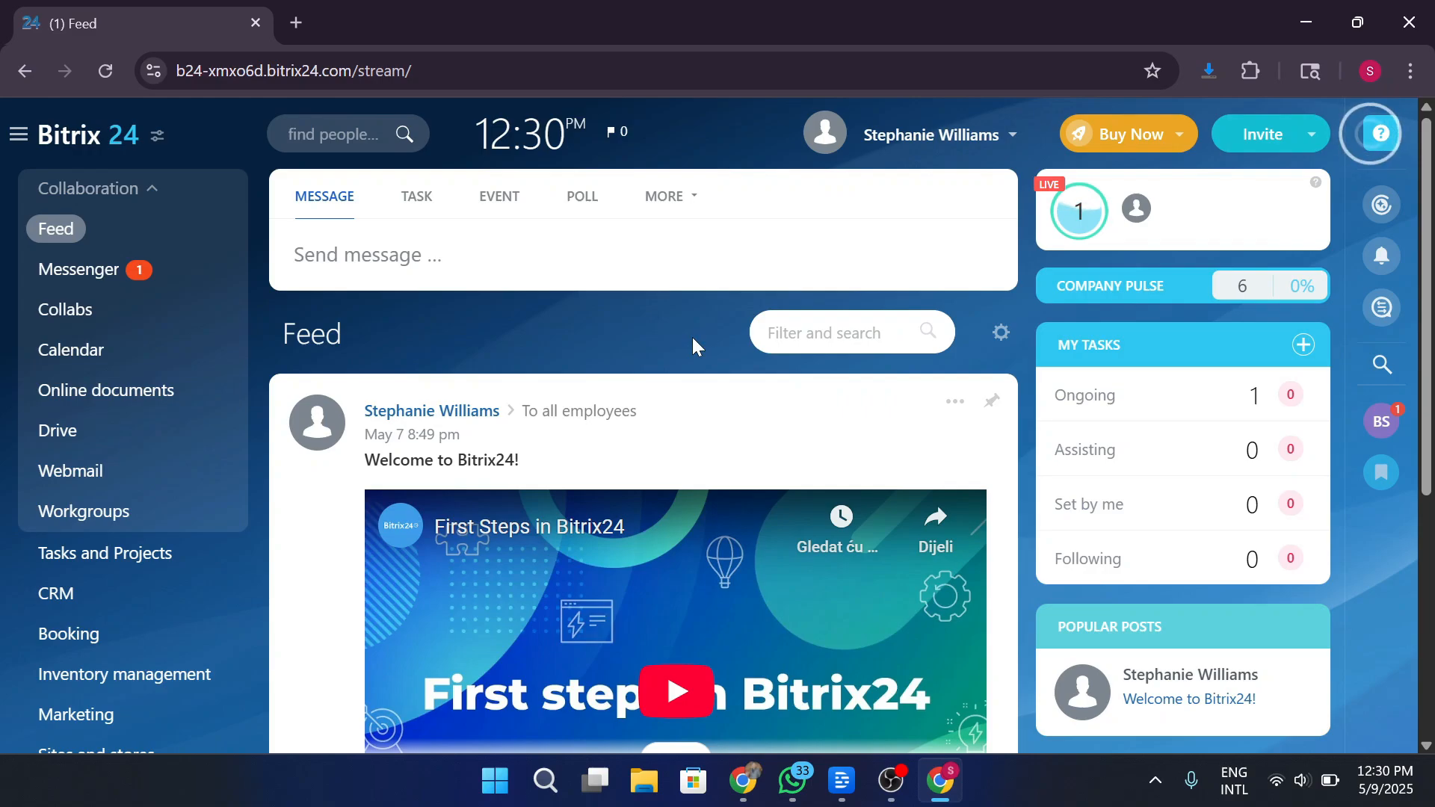
click(114, 270)
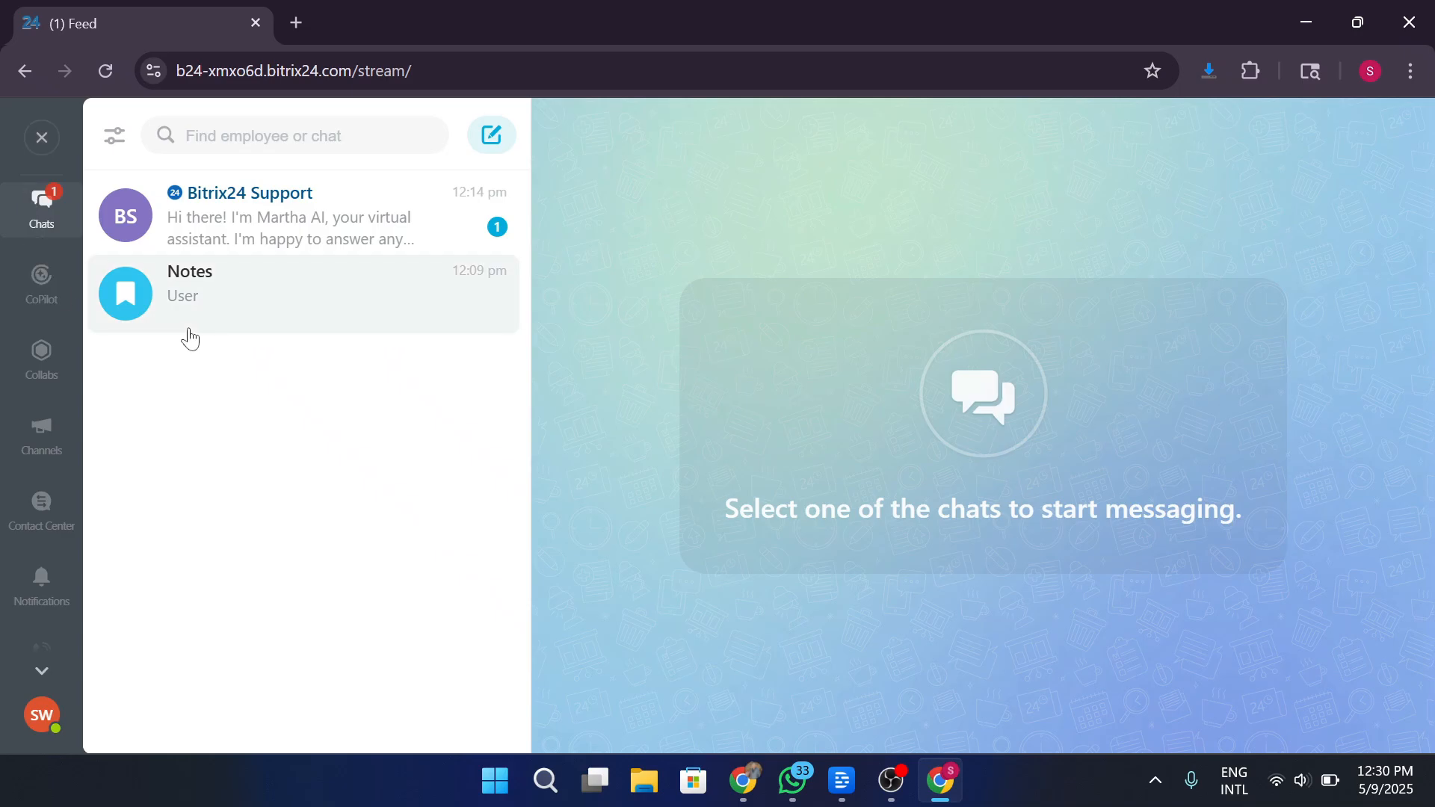
Read the Bitrix24 Support chat, then begin a new channel from the Channels list.
click(297, 245)
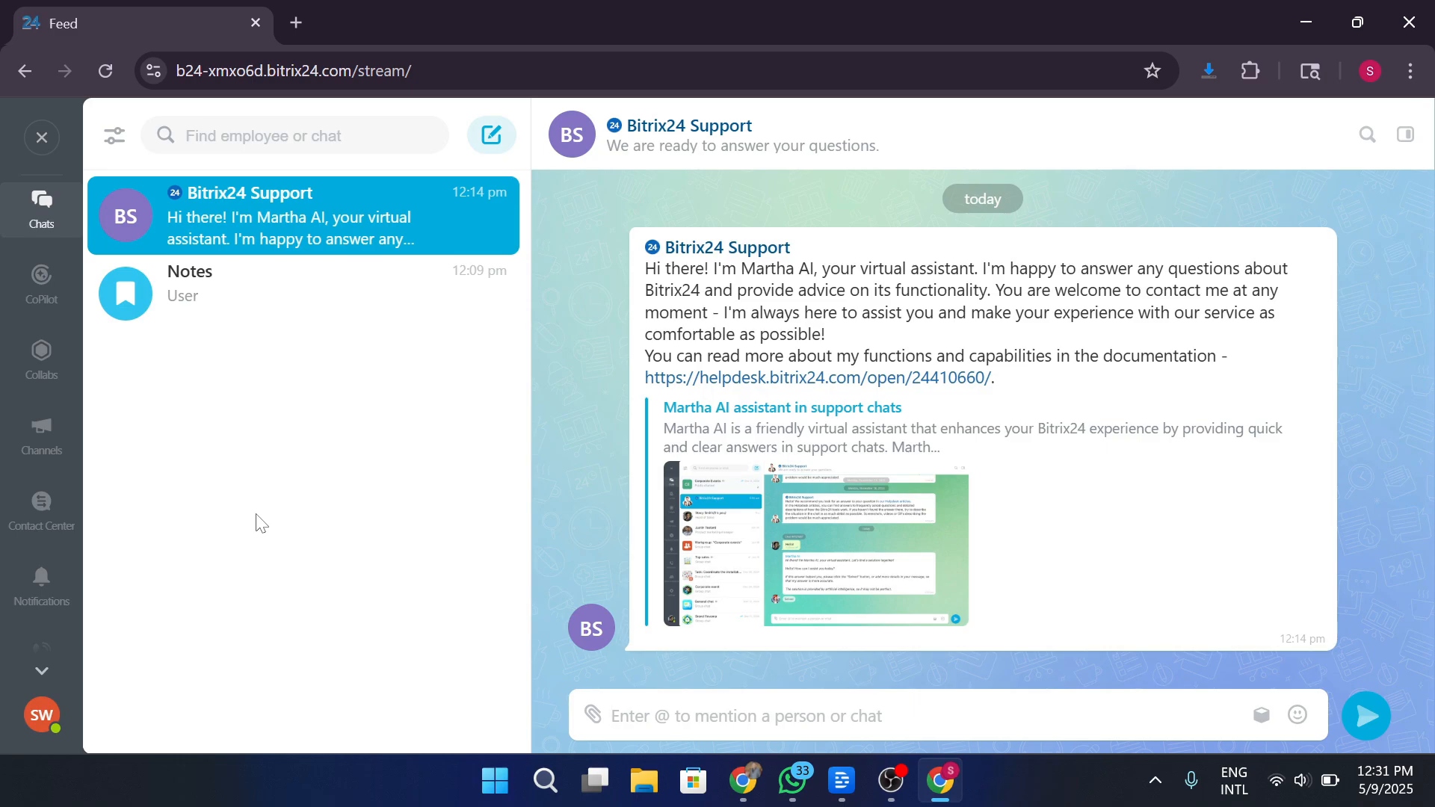
click(44, 437)
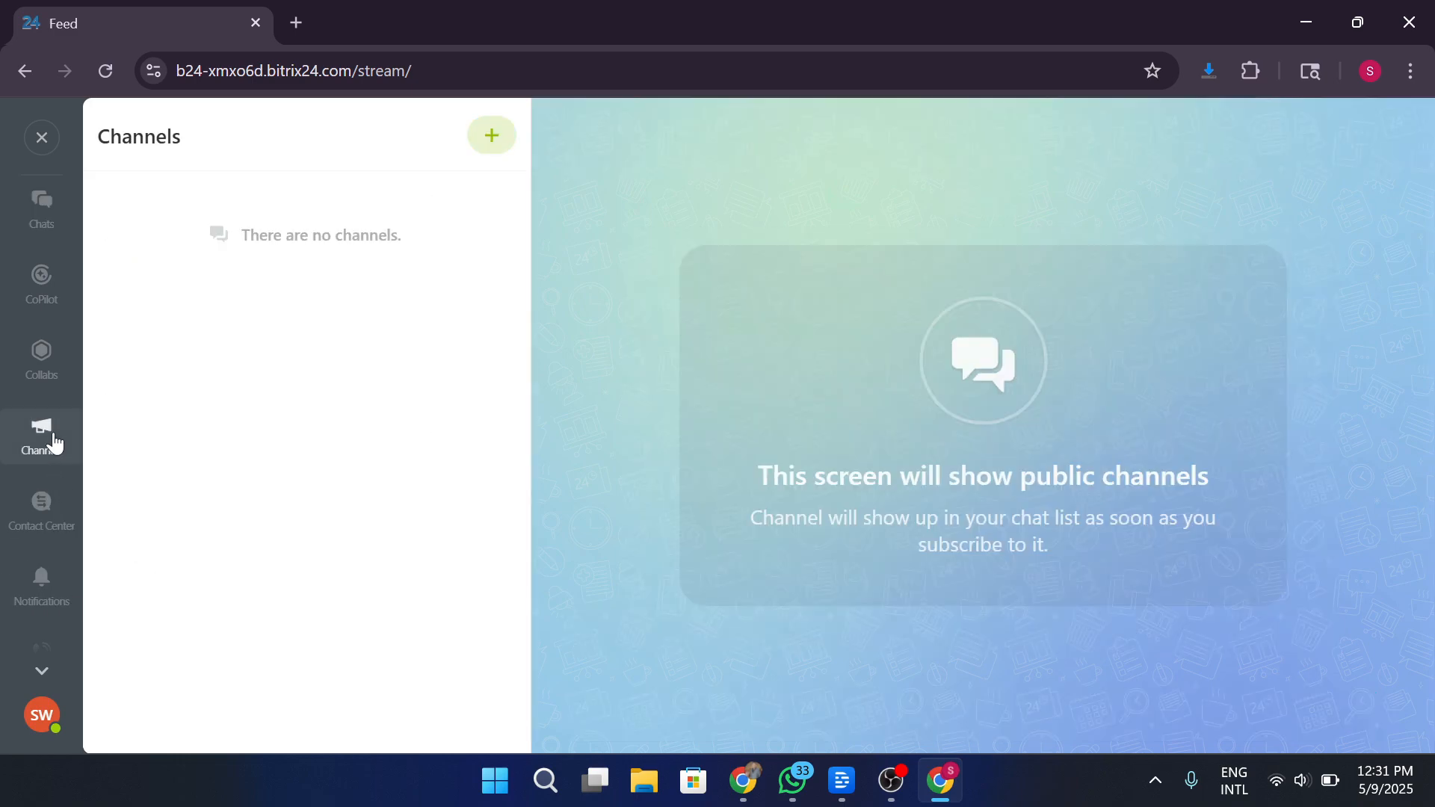
click(490, 135)
click(679, 670)
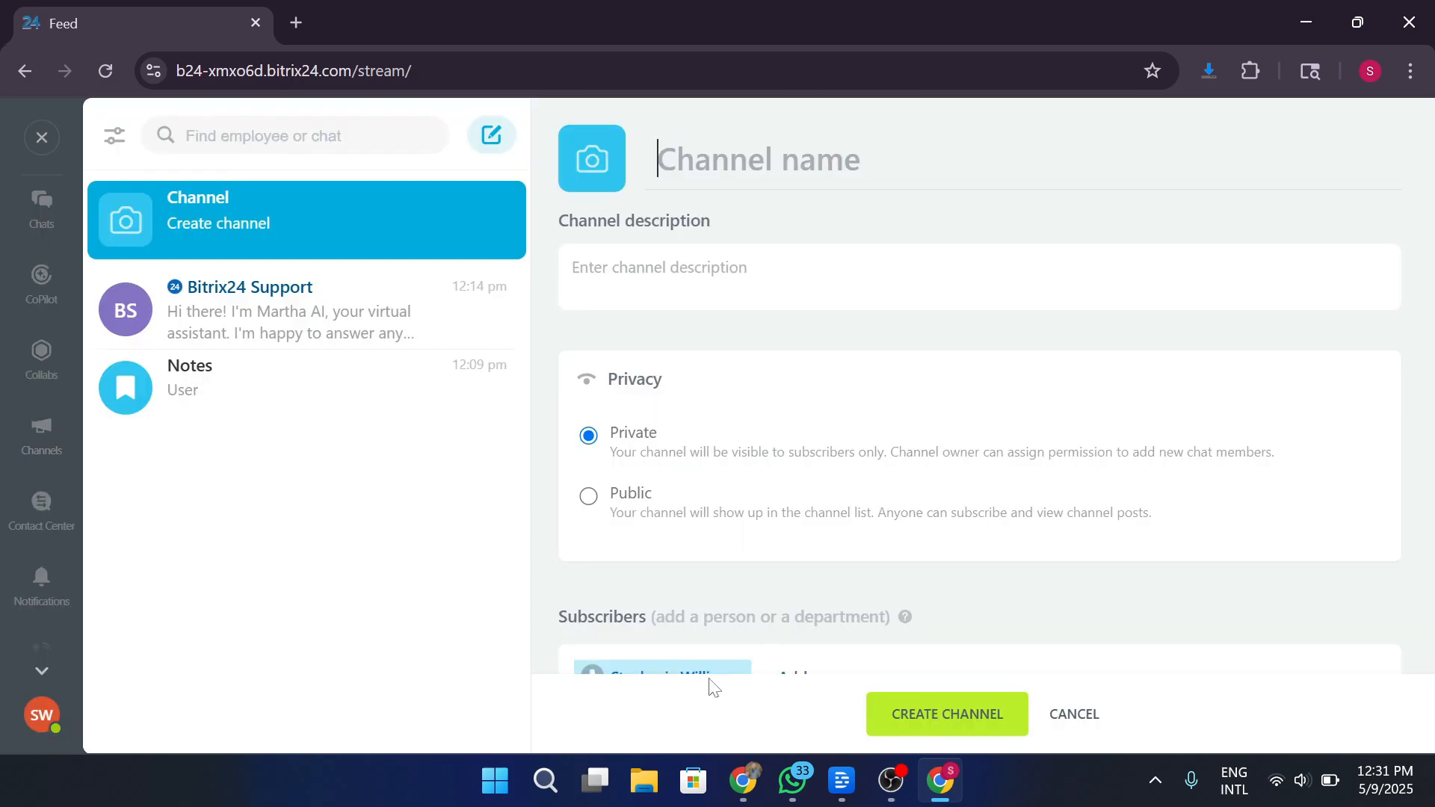
Create the channel named CRM with description TEST after reviewing its access permissions.
text(CRM)
key(Tab)
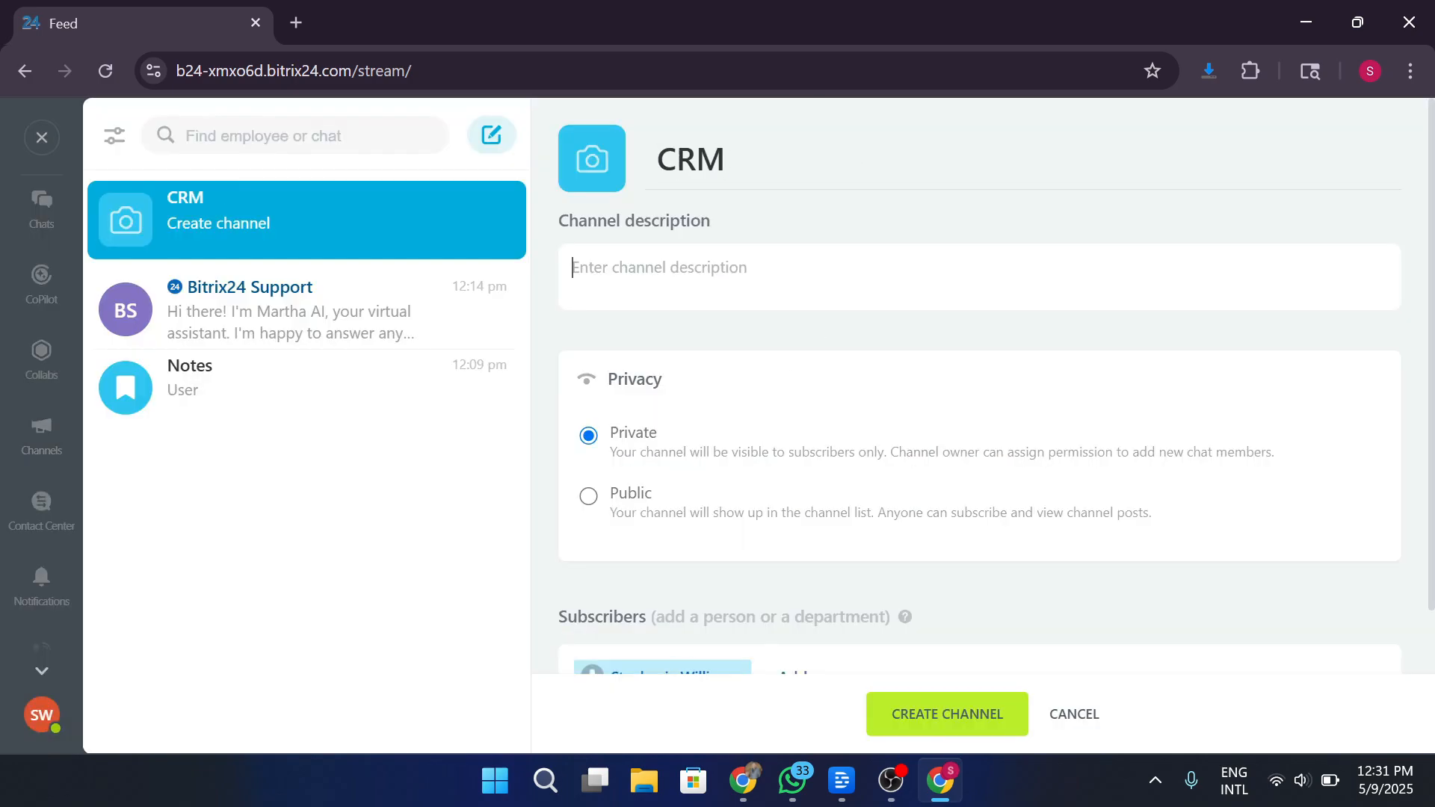
text(TEST)
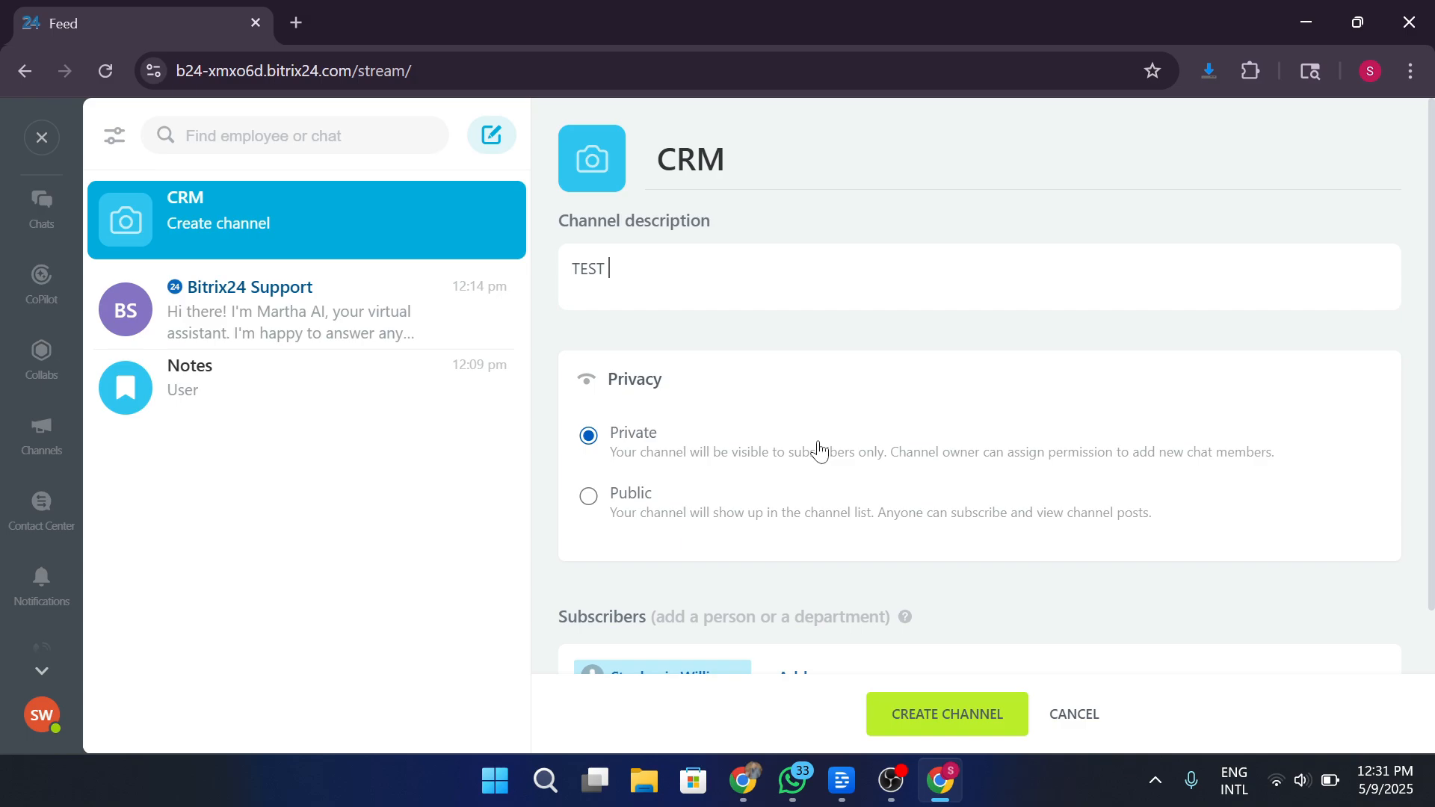
scroll(820, 466, down, 2)
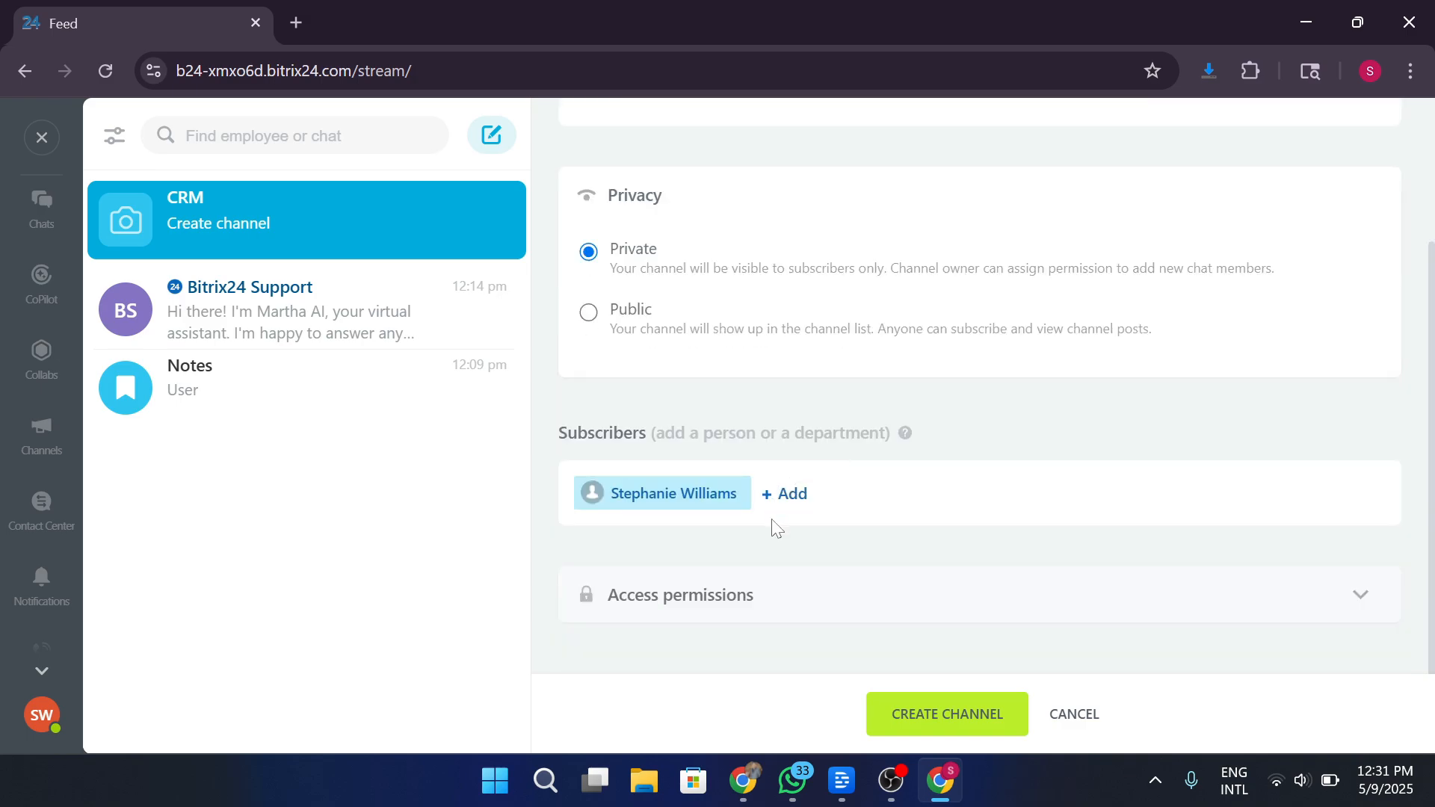
click(740, 597)
scroll(798, 567, down, 4)
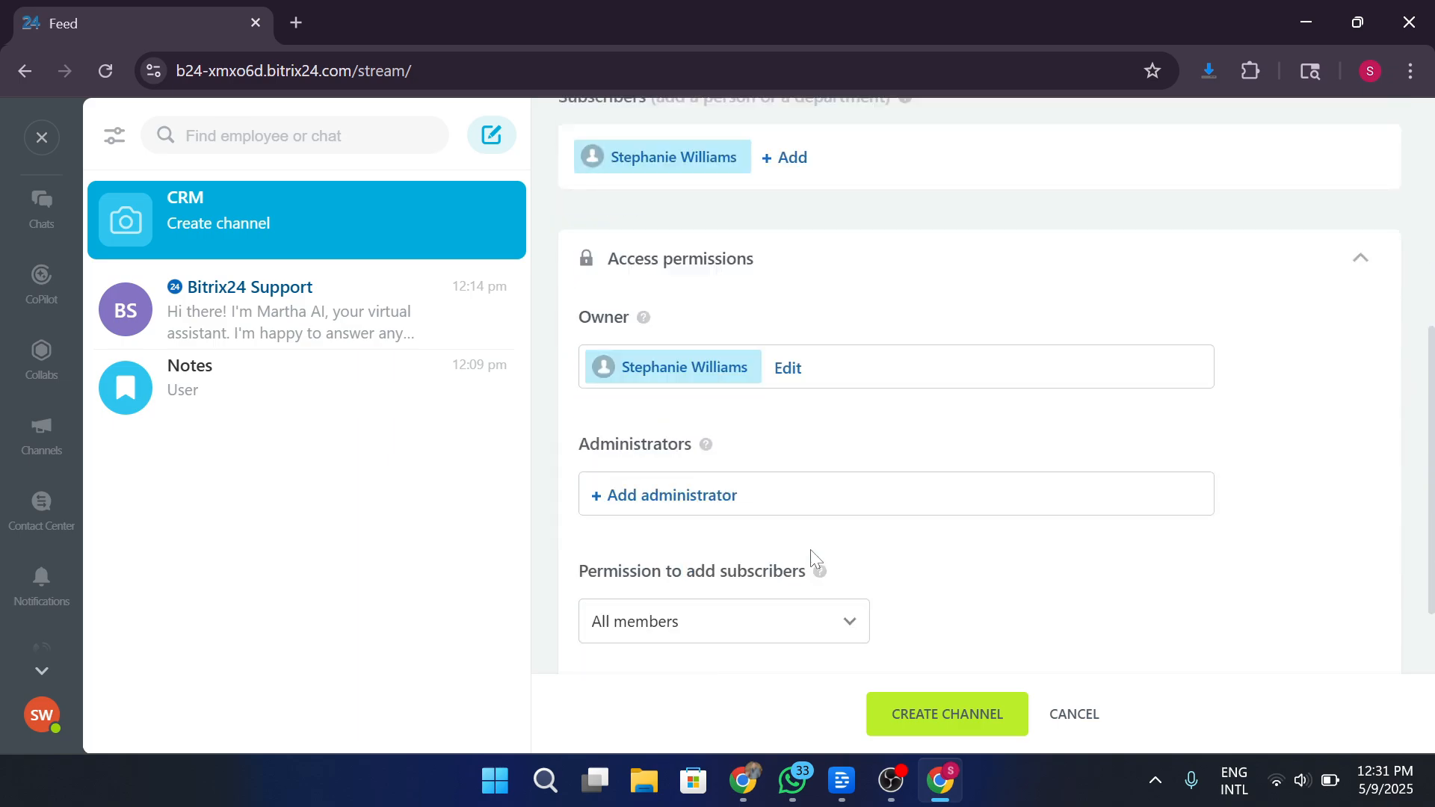
scroll(842, 538, down, 3)
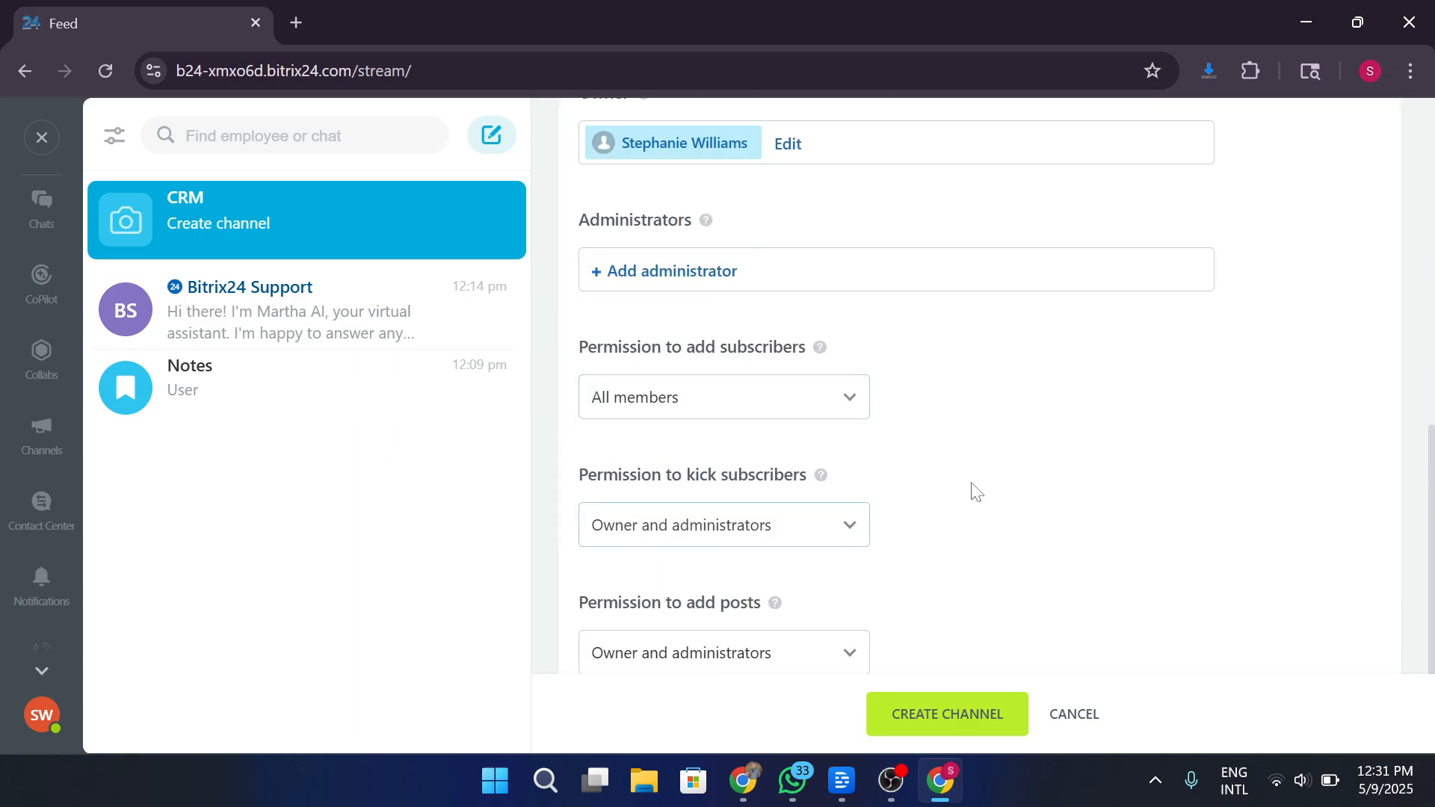
scroll(1045, 464, down, 1)
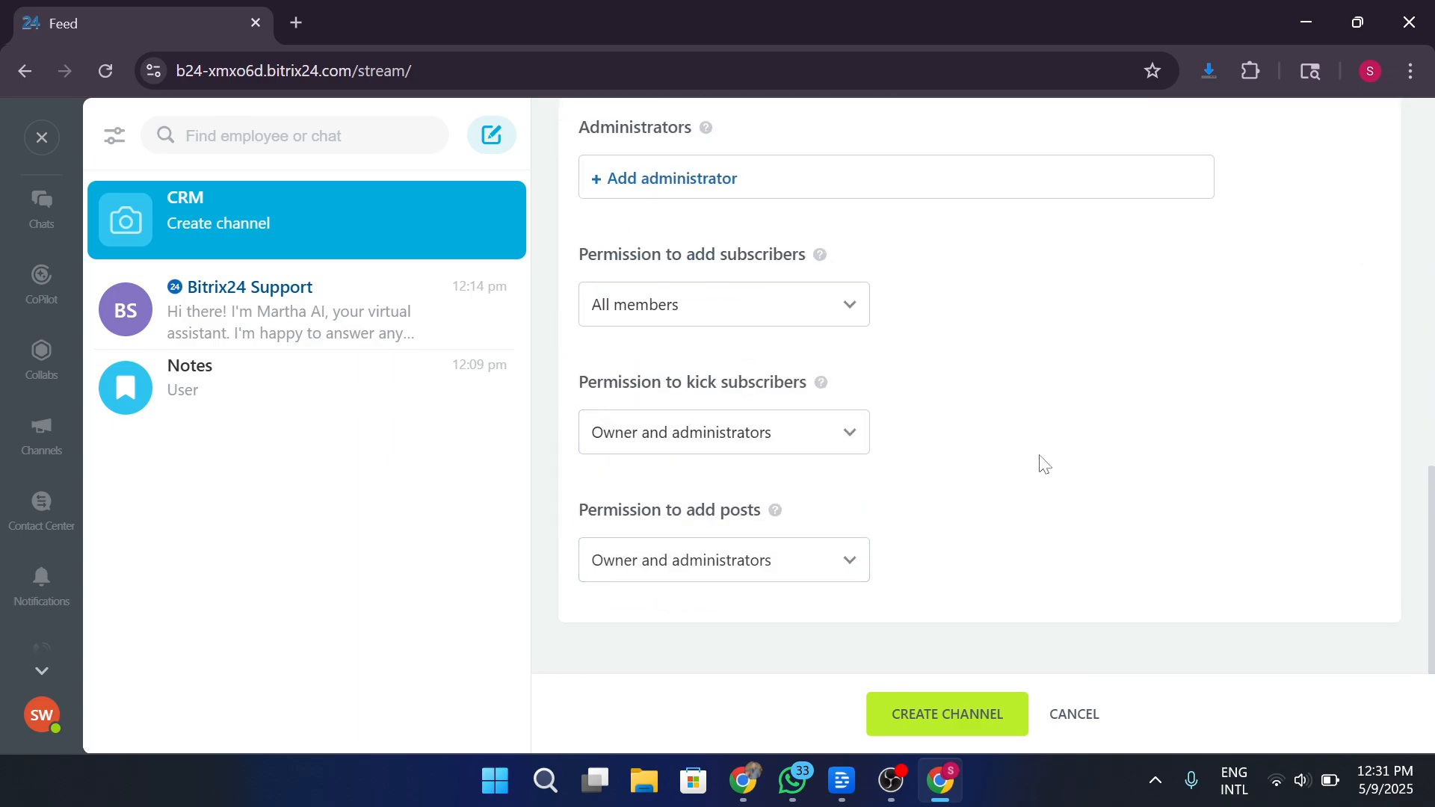
click(964, 722)
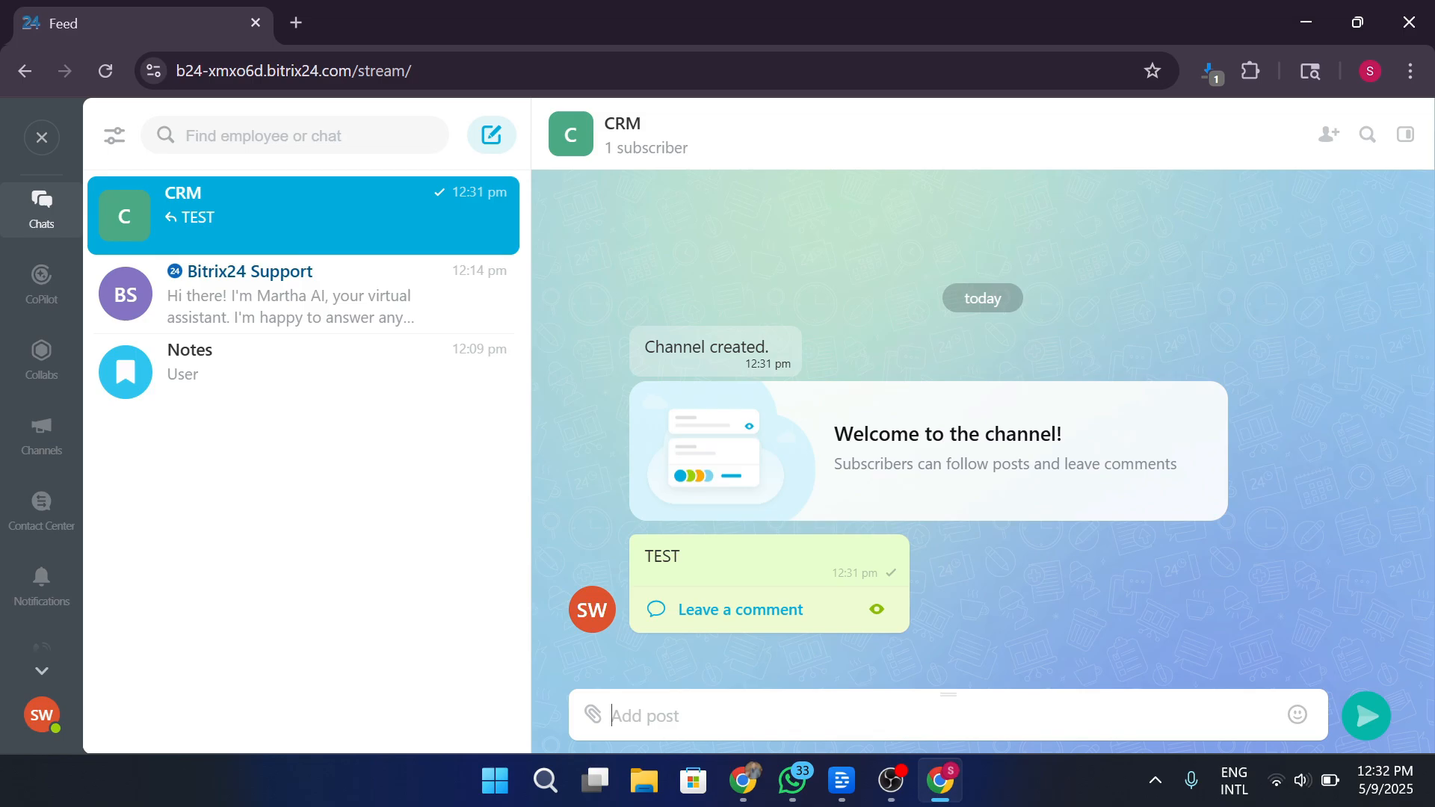
Look at the Contact Center and the messenger settings.
click(42, 509)
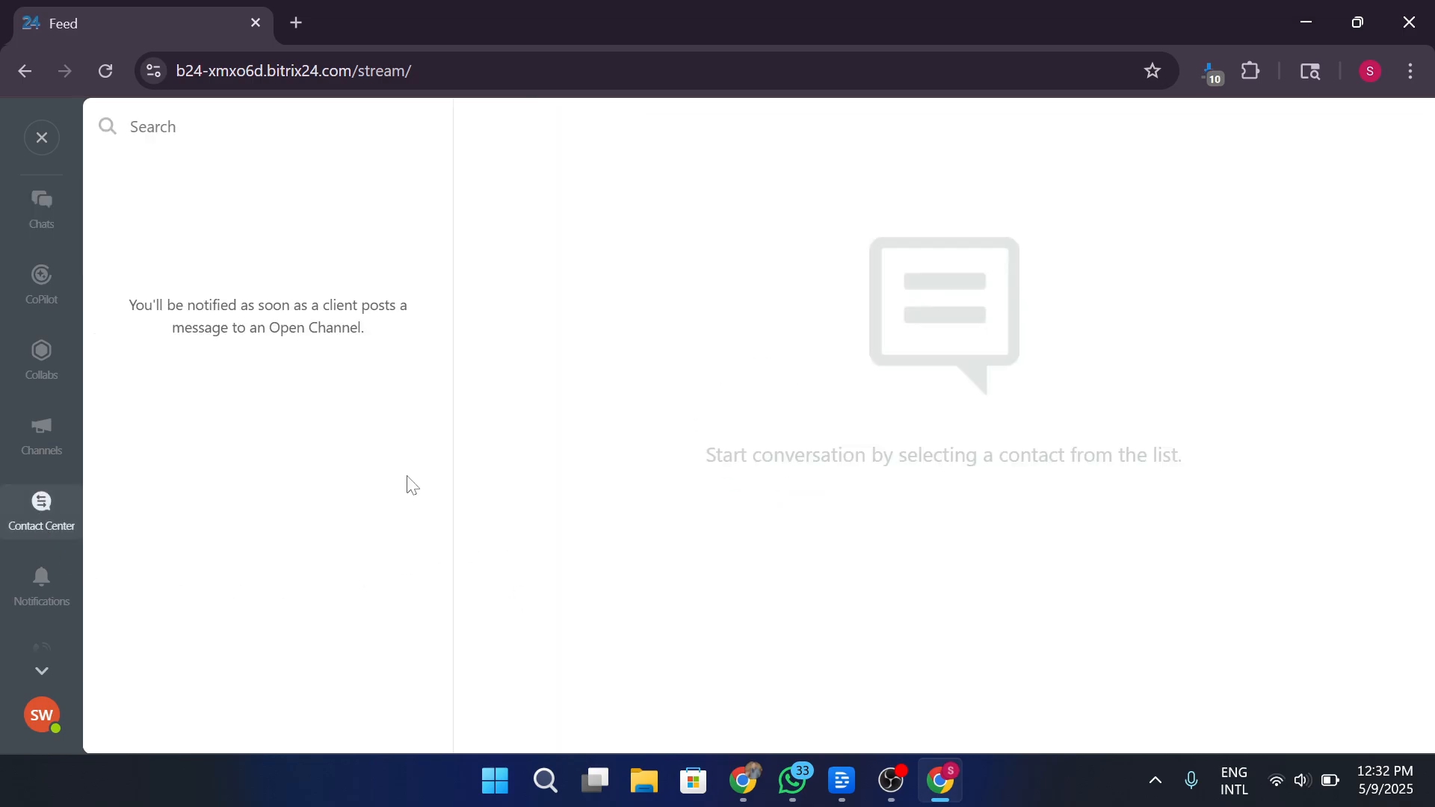
scroll(38, 640, down, 3)
click(41, 632)
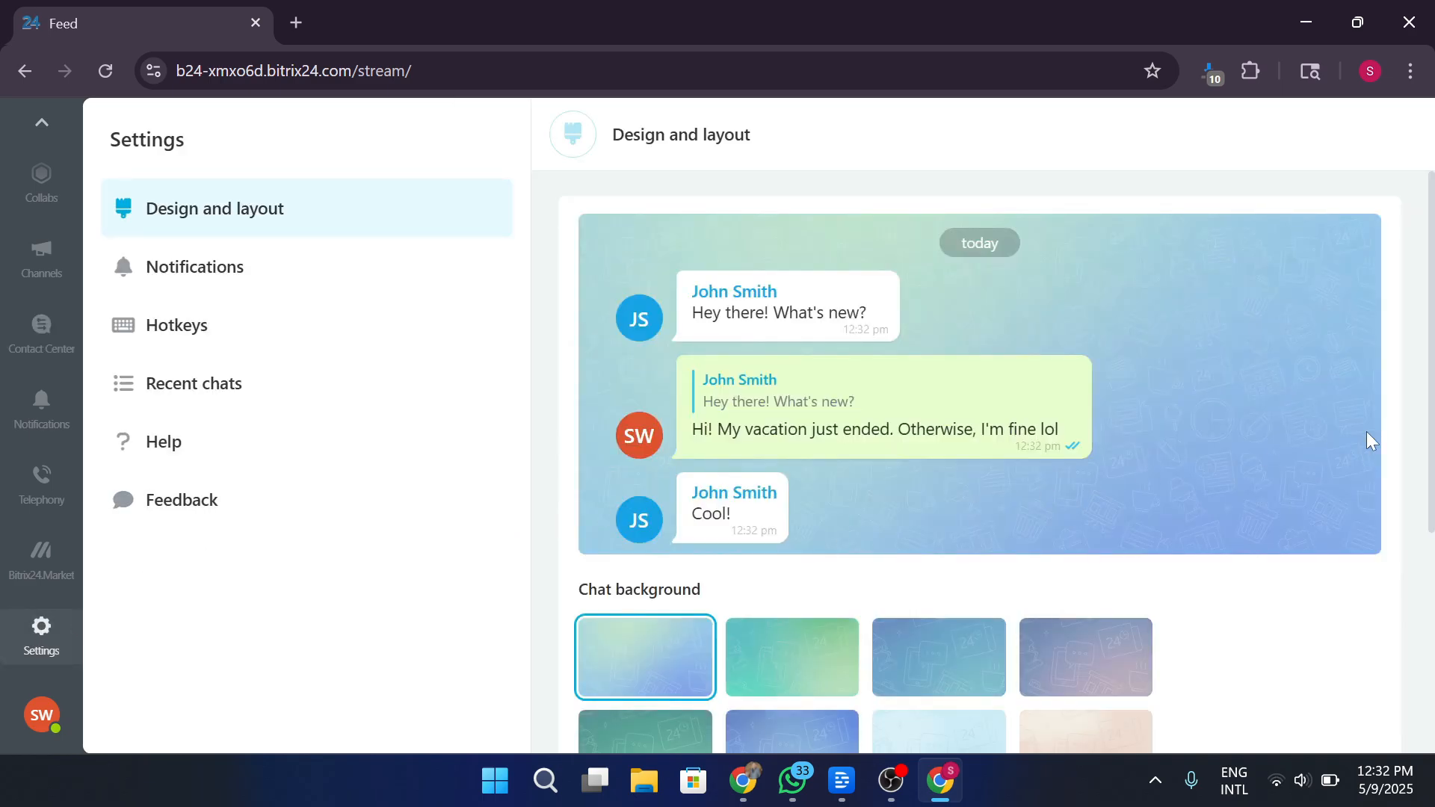
scroll(41, 137, up, 3)
Leave the Messenger and glance at the Calendar and BI Builder, dismissing its upgrade offer.
click(41, 138)
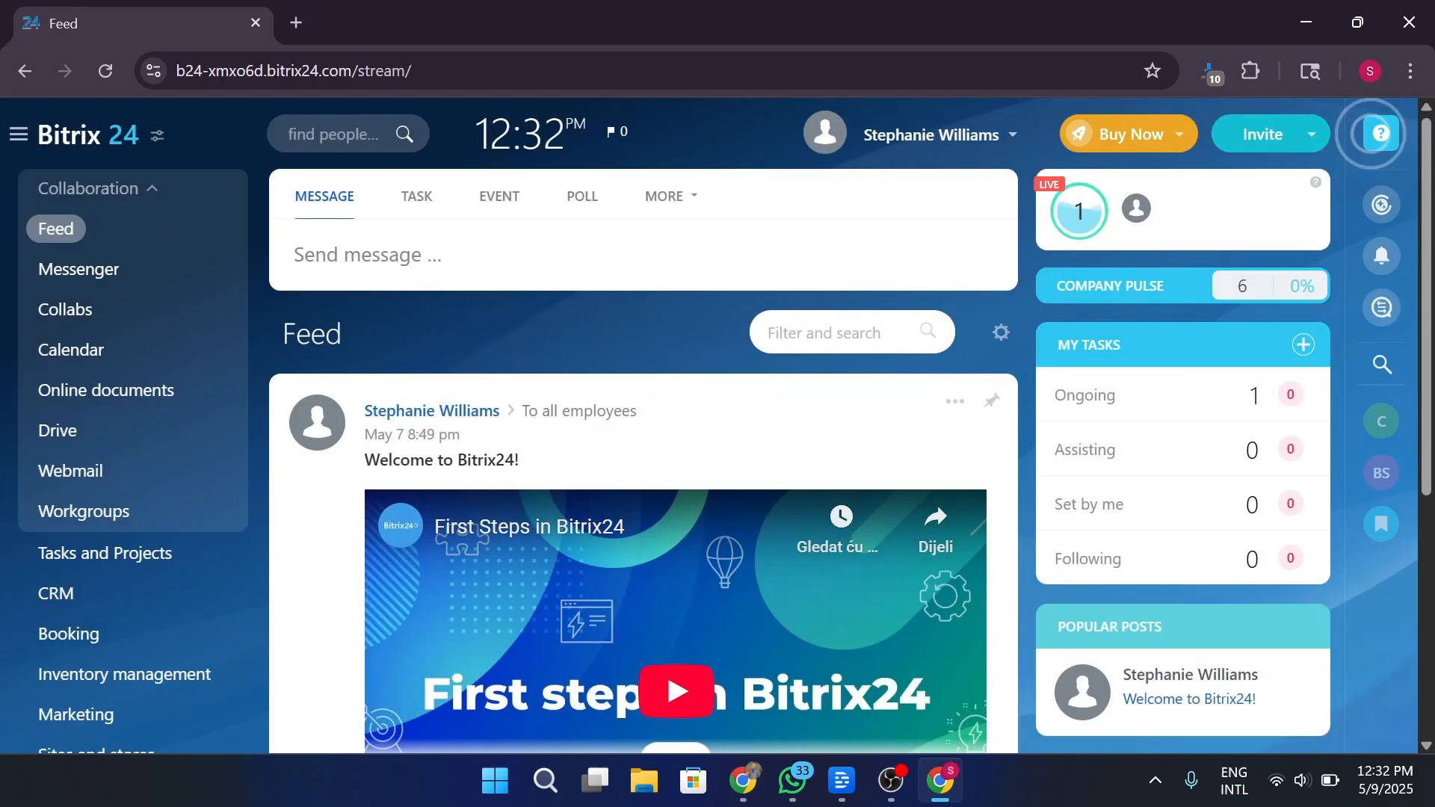
click(112, 349)
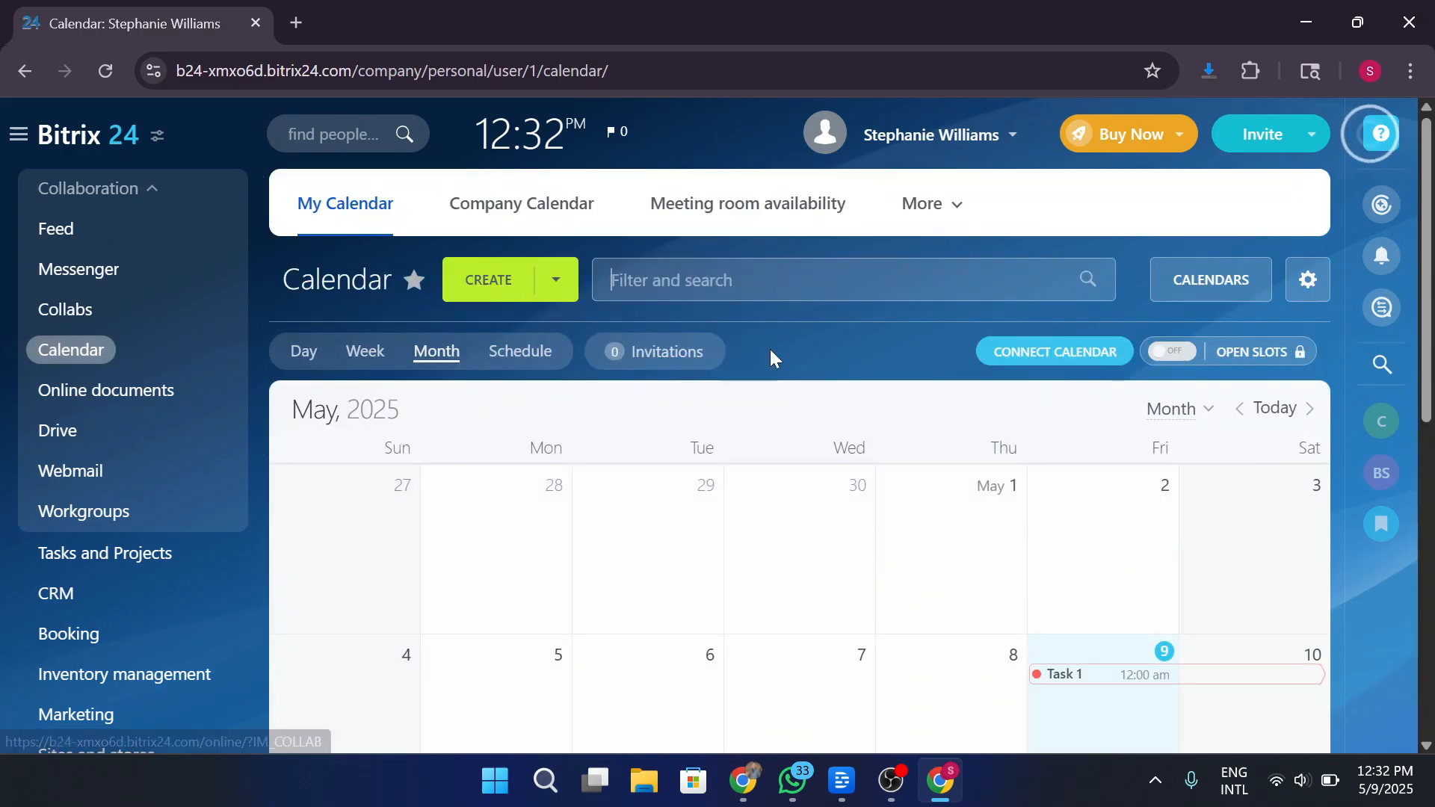
scroll(172, 603, down, 5)
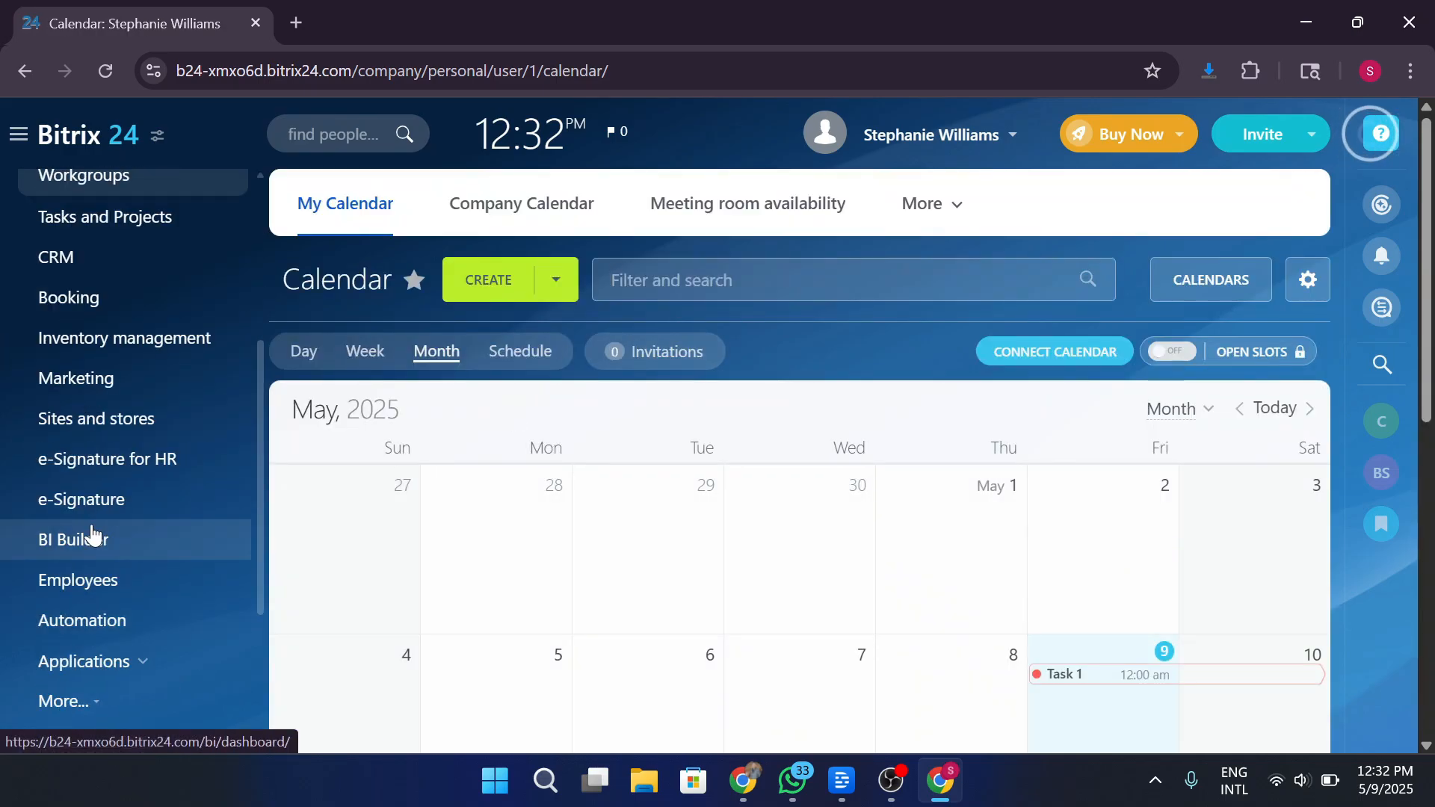
click(92, 537)
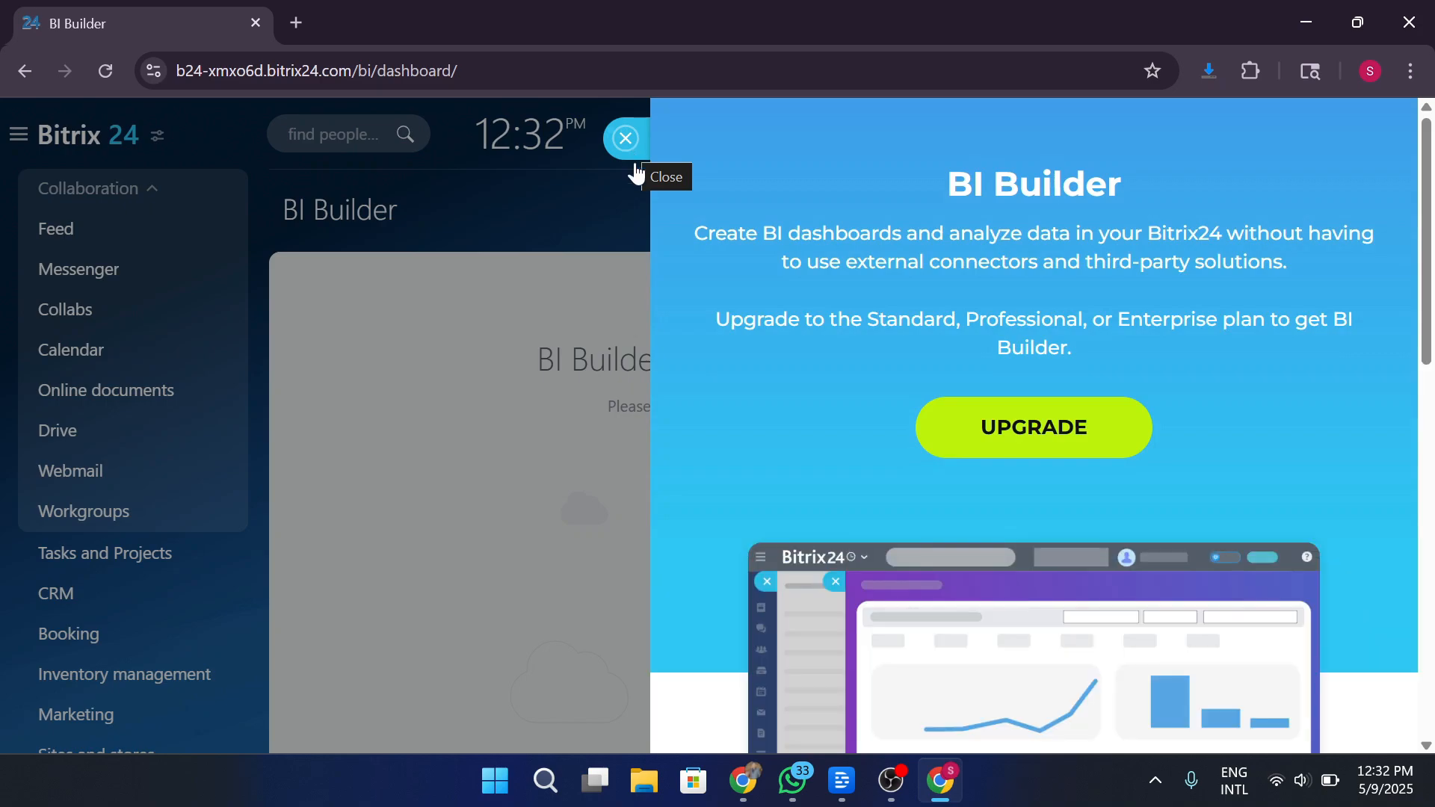
click(634, 166)
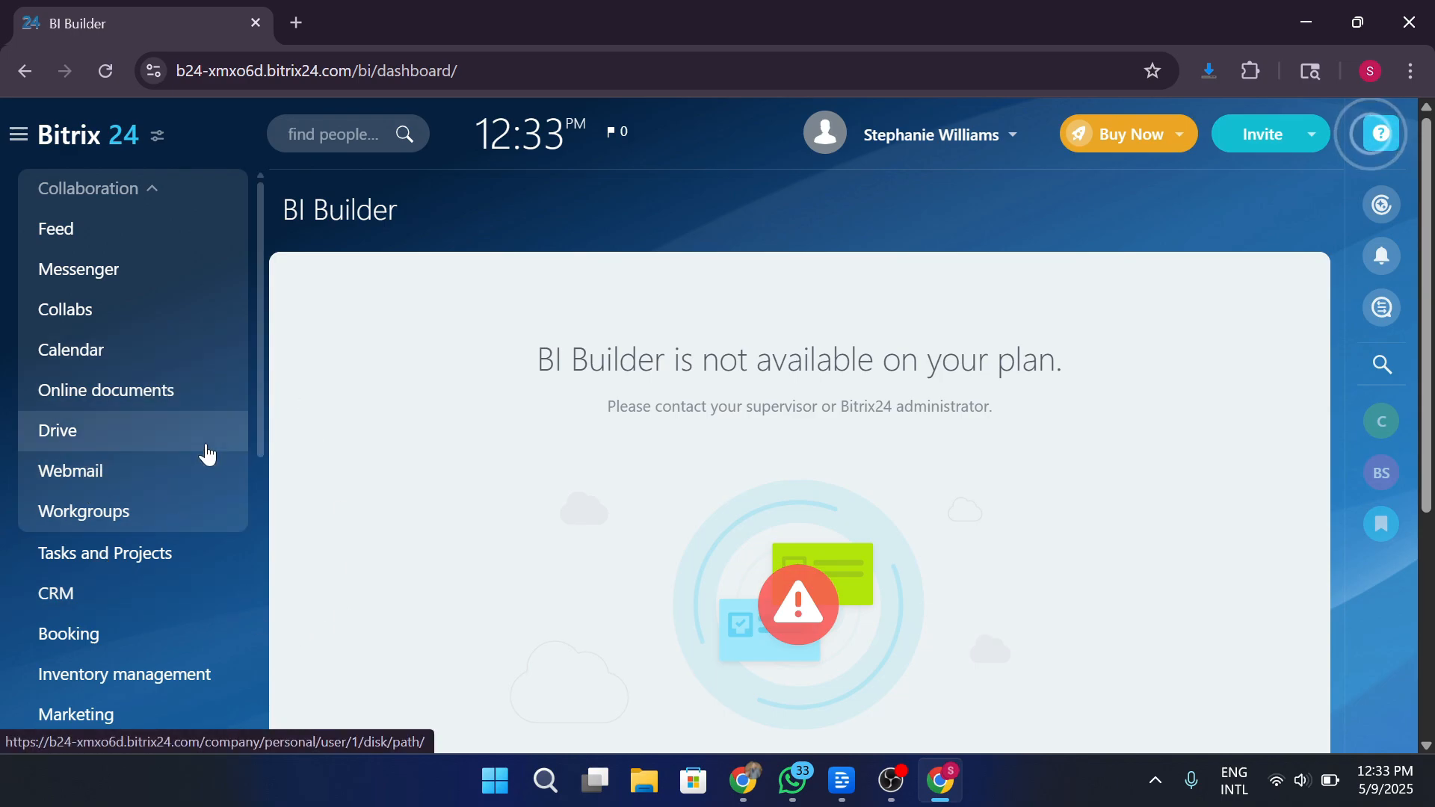
scroll(206, 449, down, 3)
scroll(208, 448, down, 2)
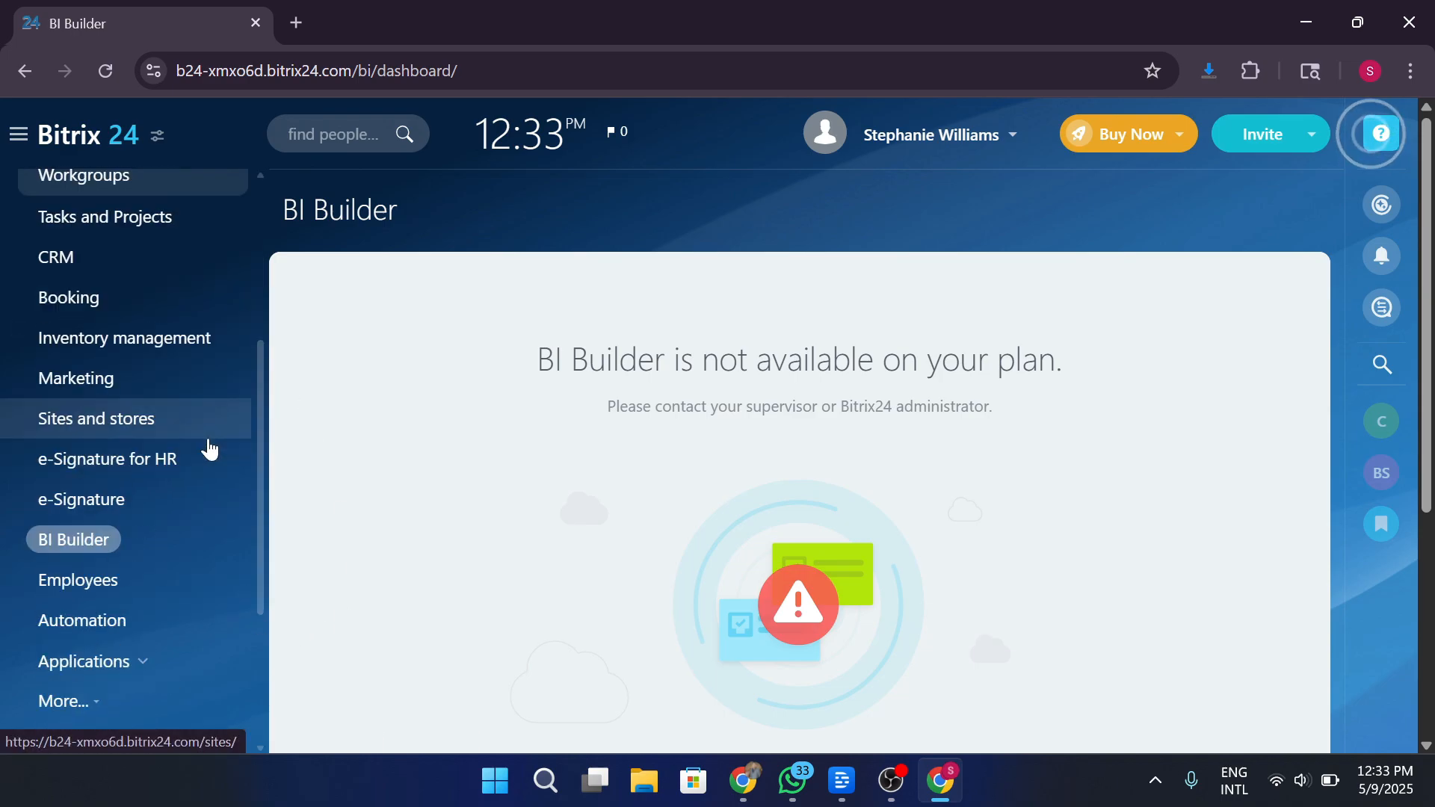
Open the Employees directory and expand the Applications and hidden More menu sections.
click(116, 582)
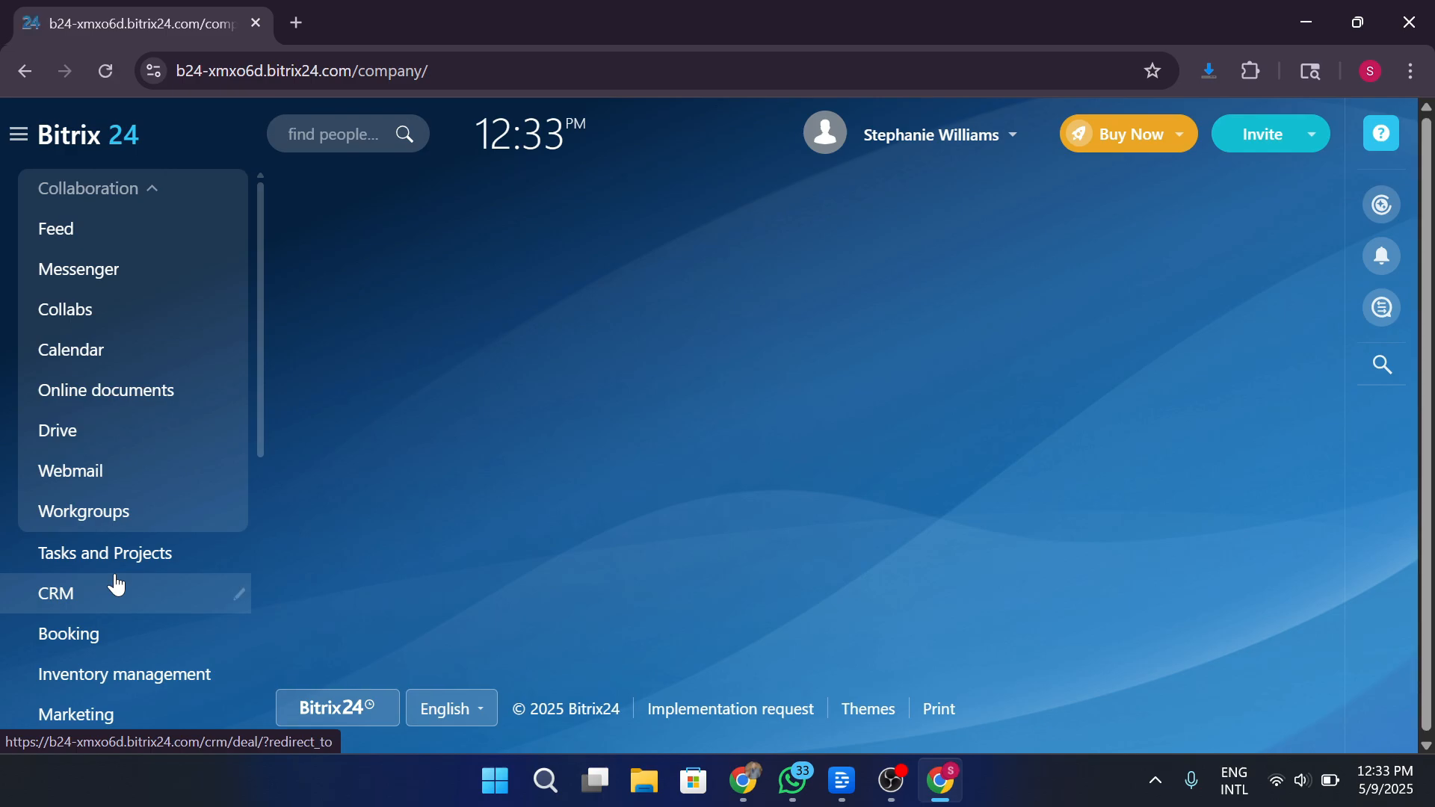
scroll(116, 582, down, 5)
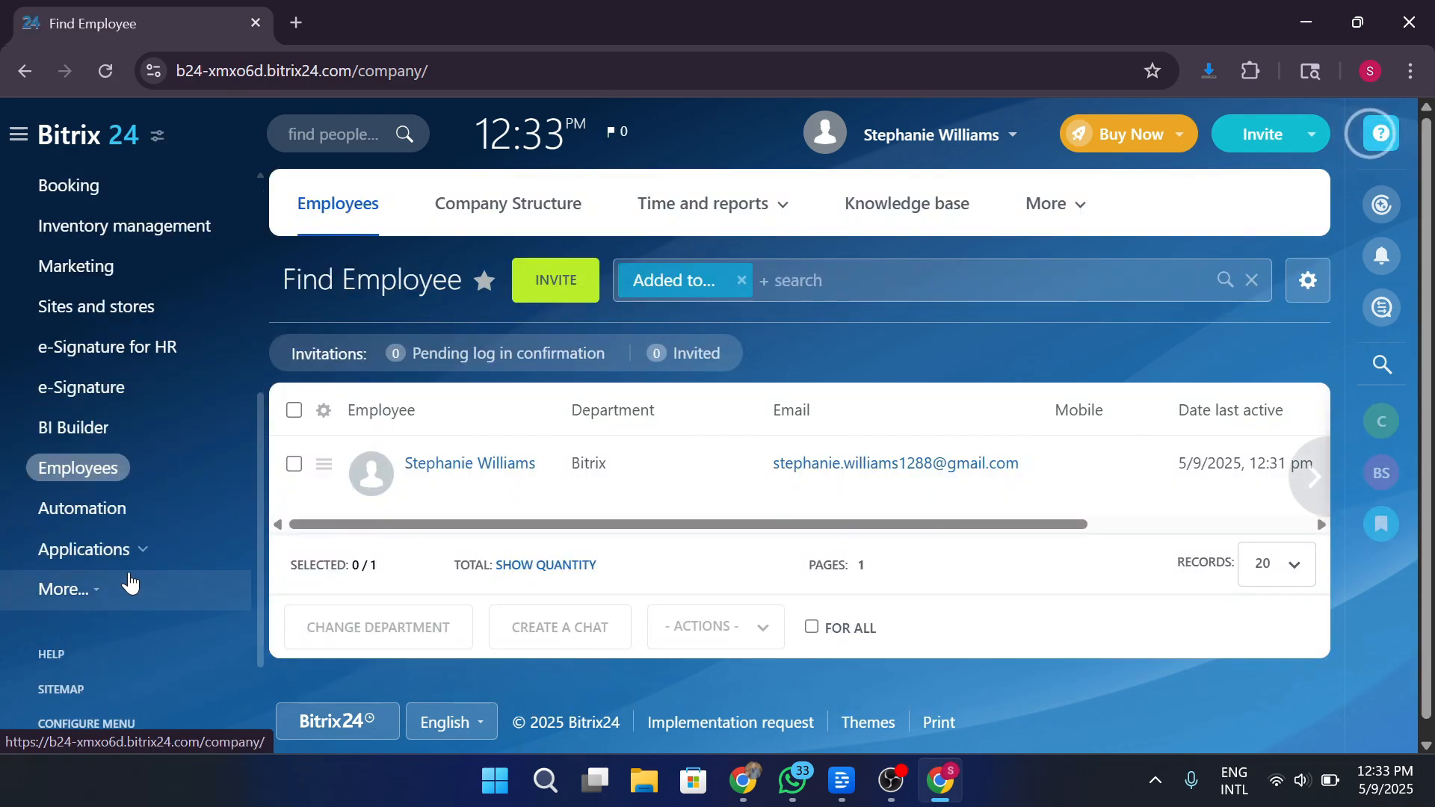
click(128, 553)
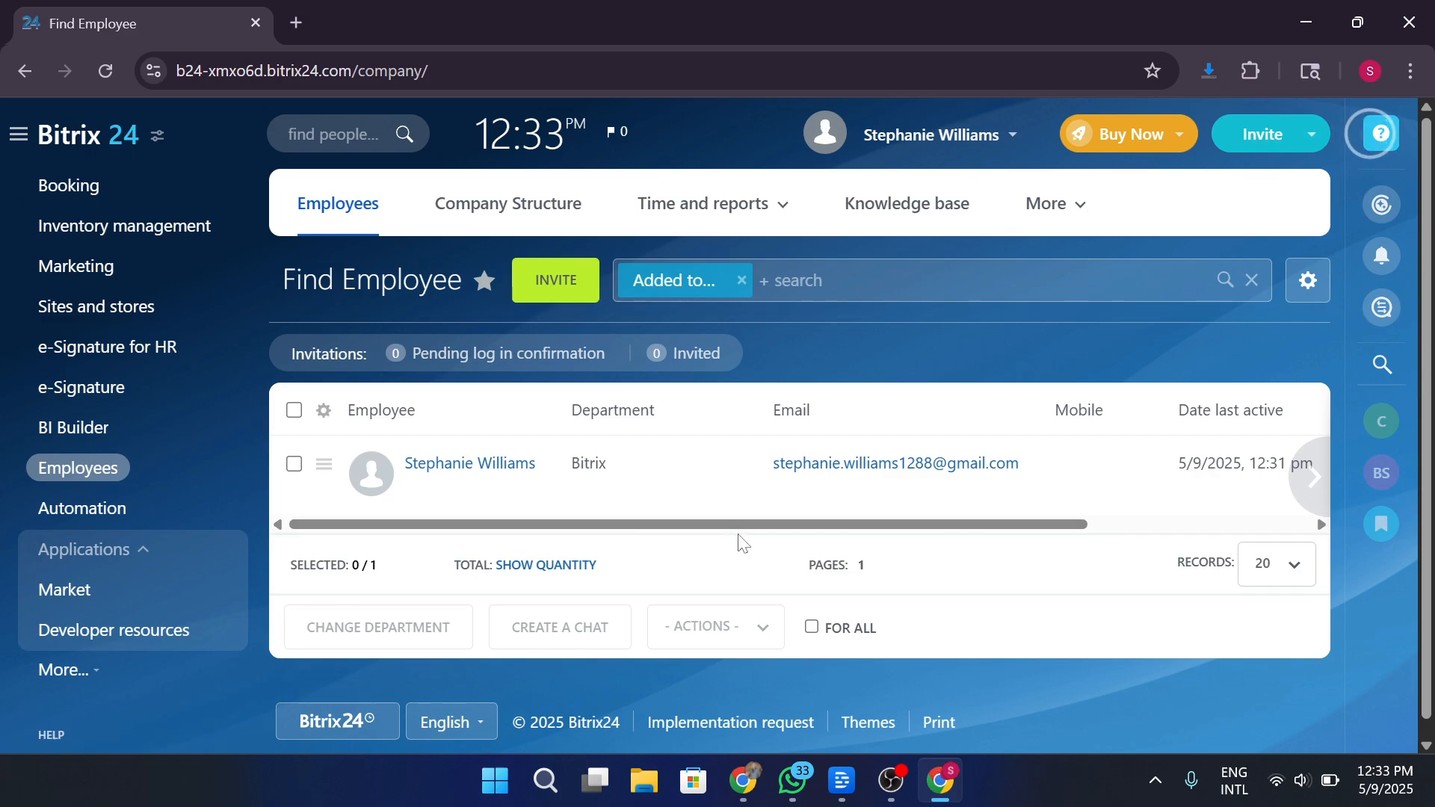
scroll(957, 520, down, 1)
mouse_move(1323, 468)
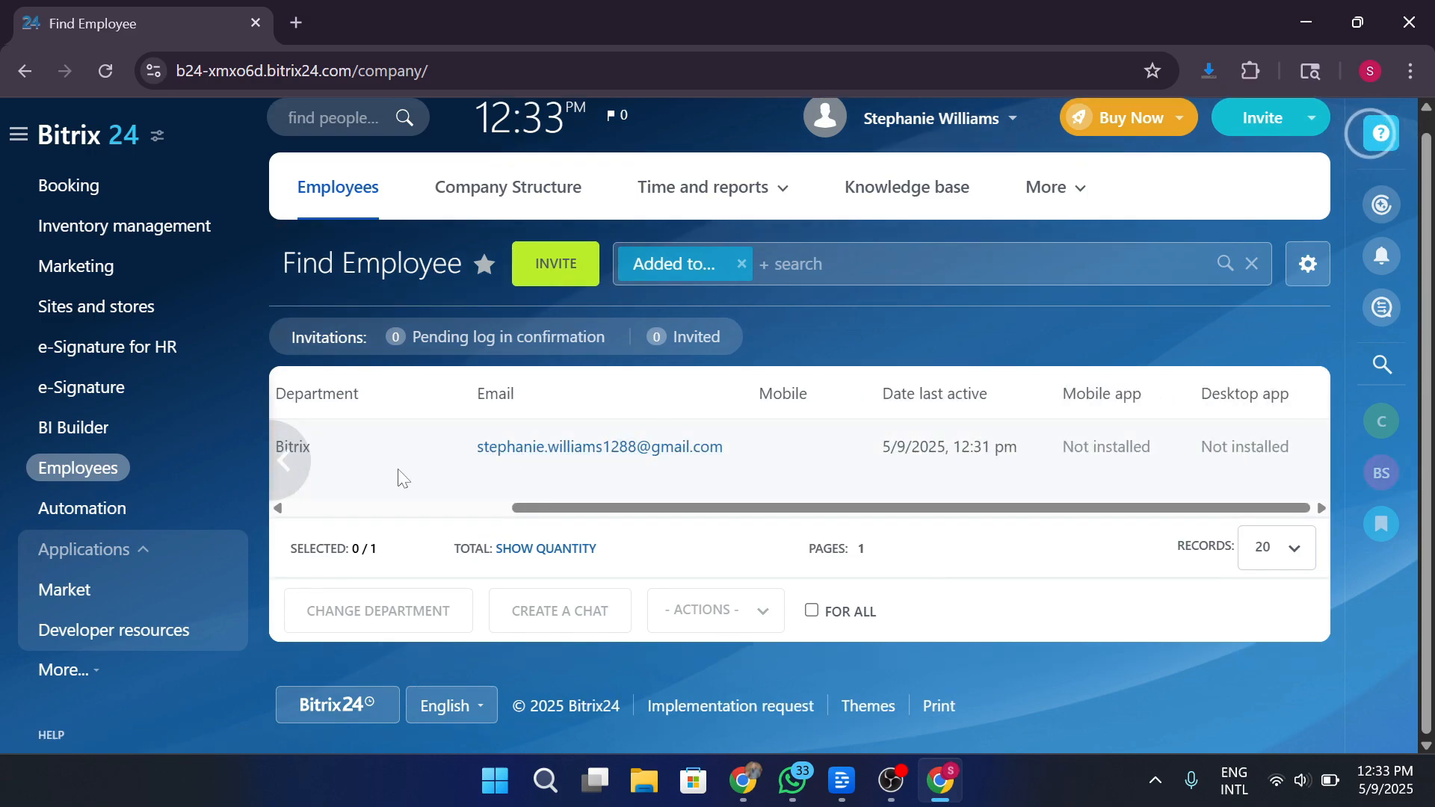
click(112, 677)
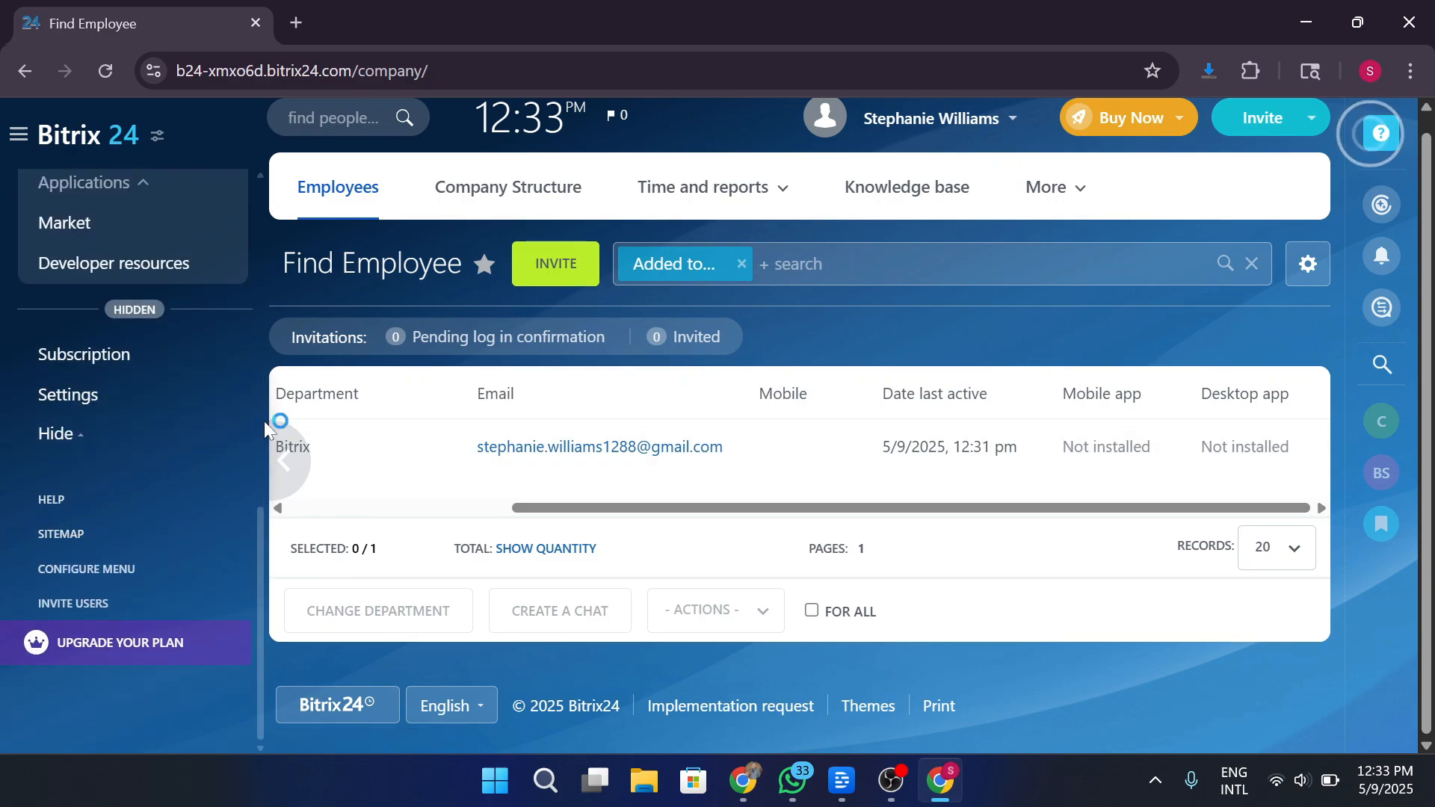
Open the Bitrix24 app Market, browse its categories, then close it back to Employees.
scroll(247, 420, up, 2)
click(143, 305)
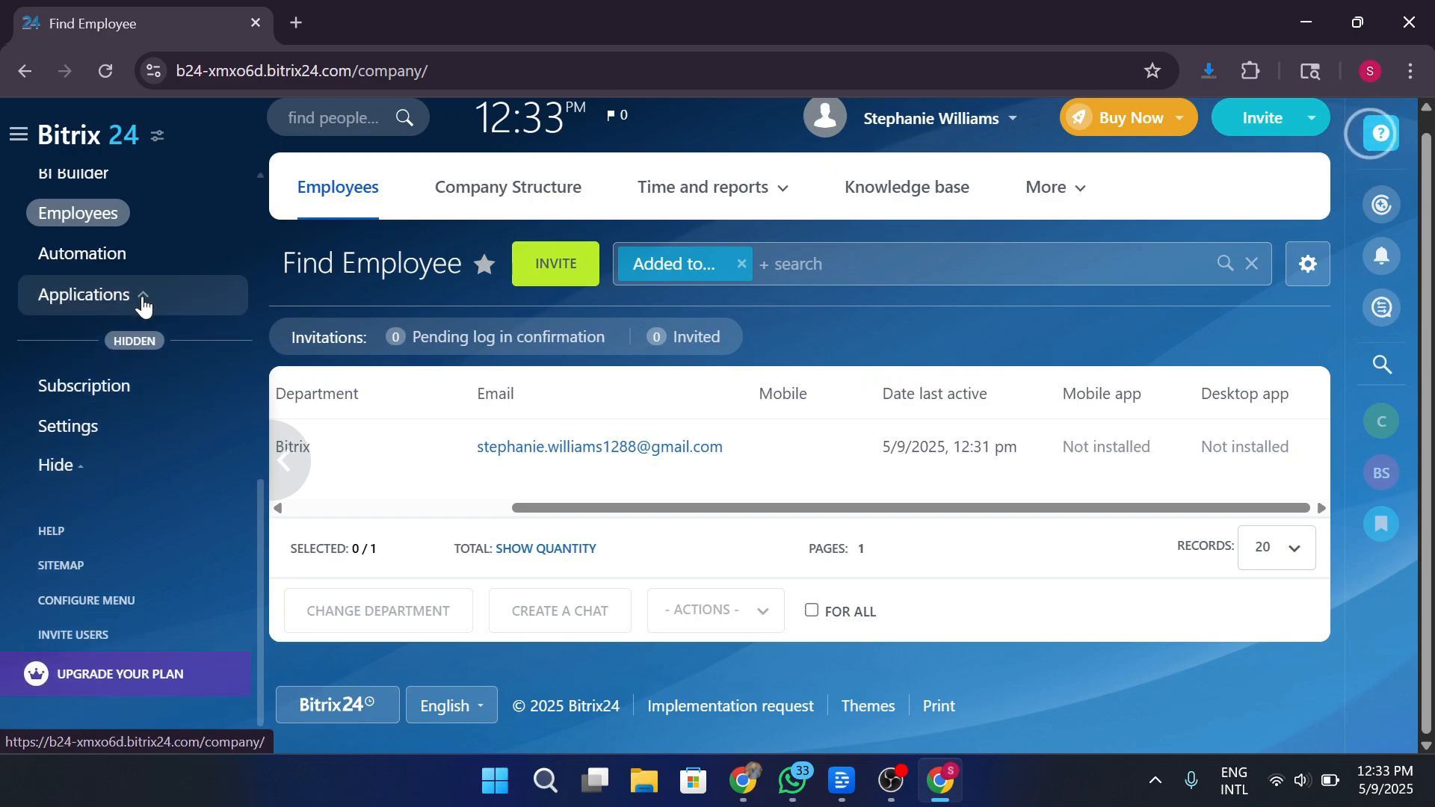
click(141, 307)
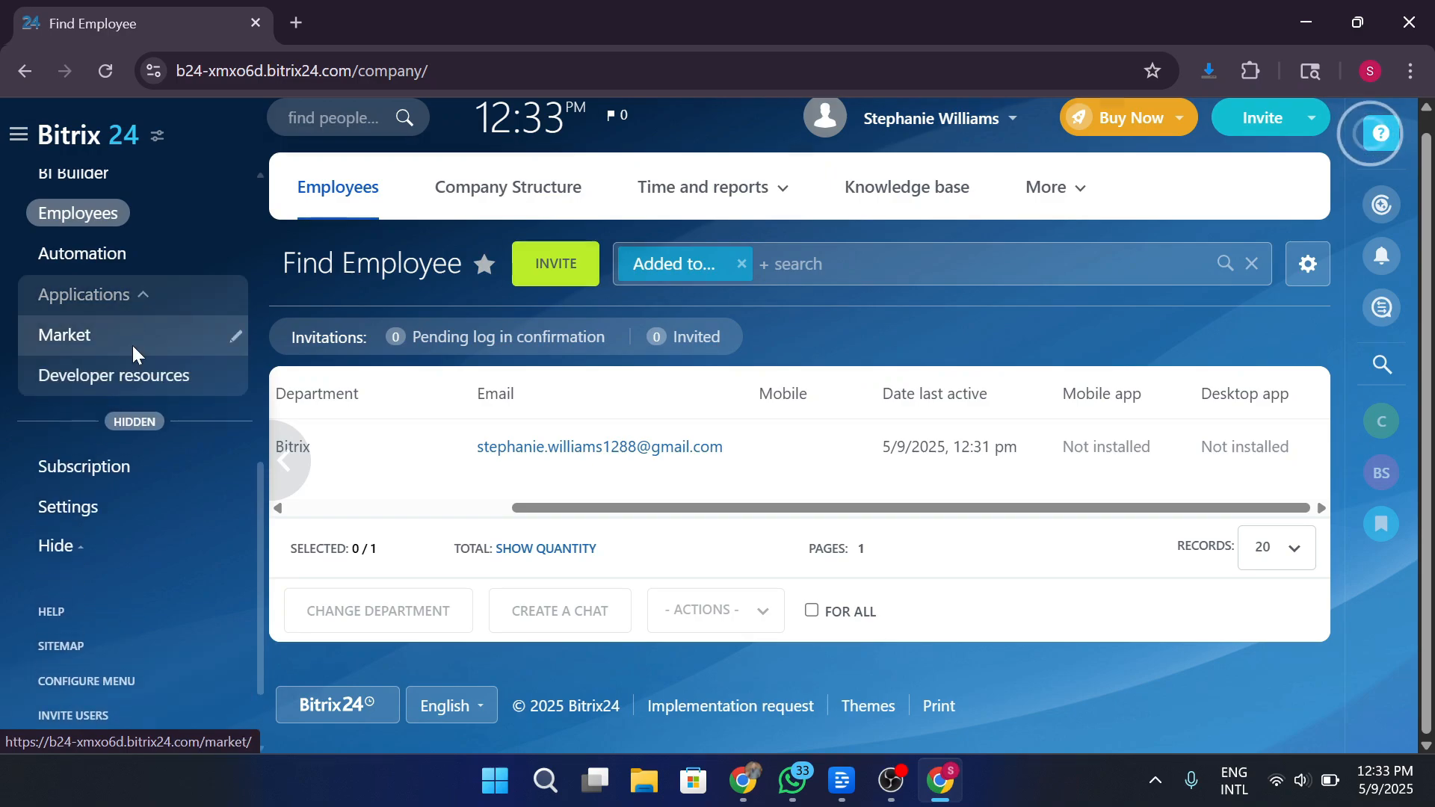
click(132, 345)
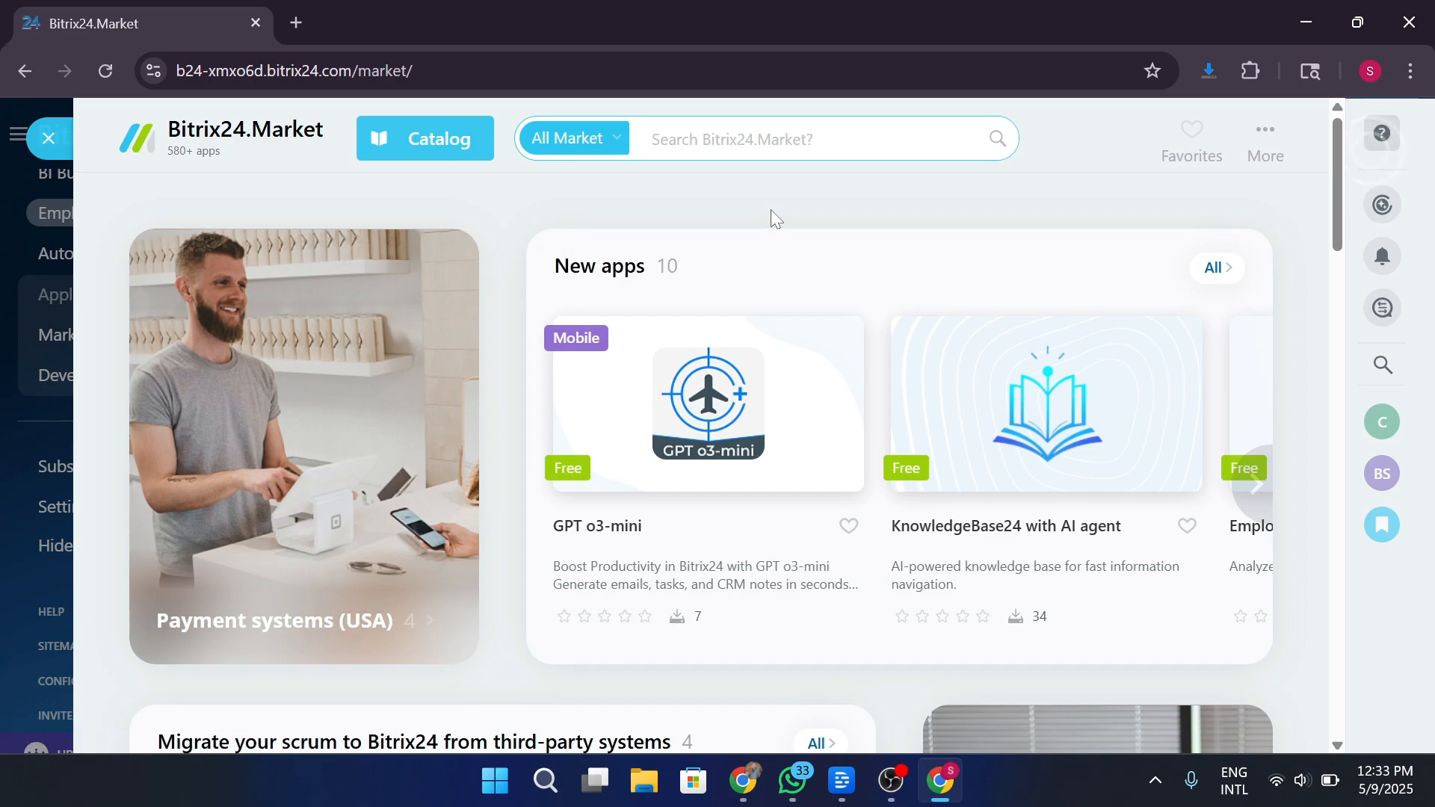
scroll(897, 219, down, 20)
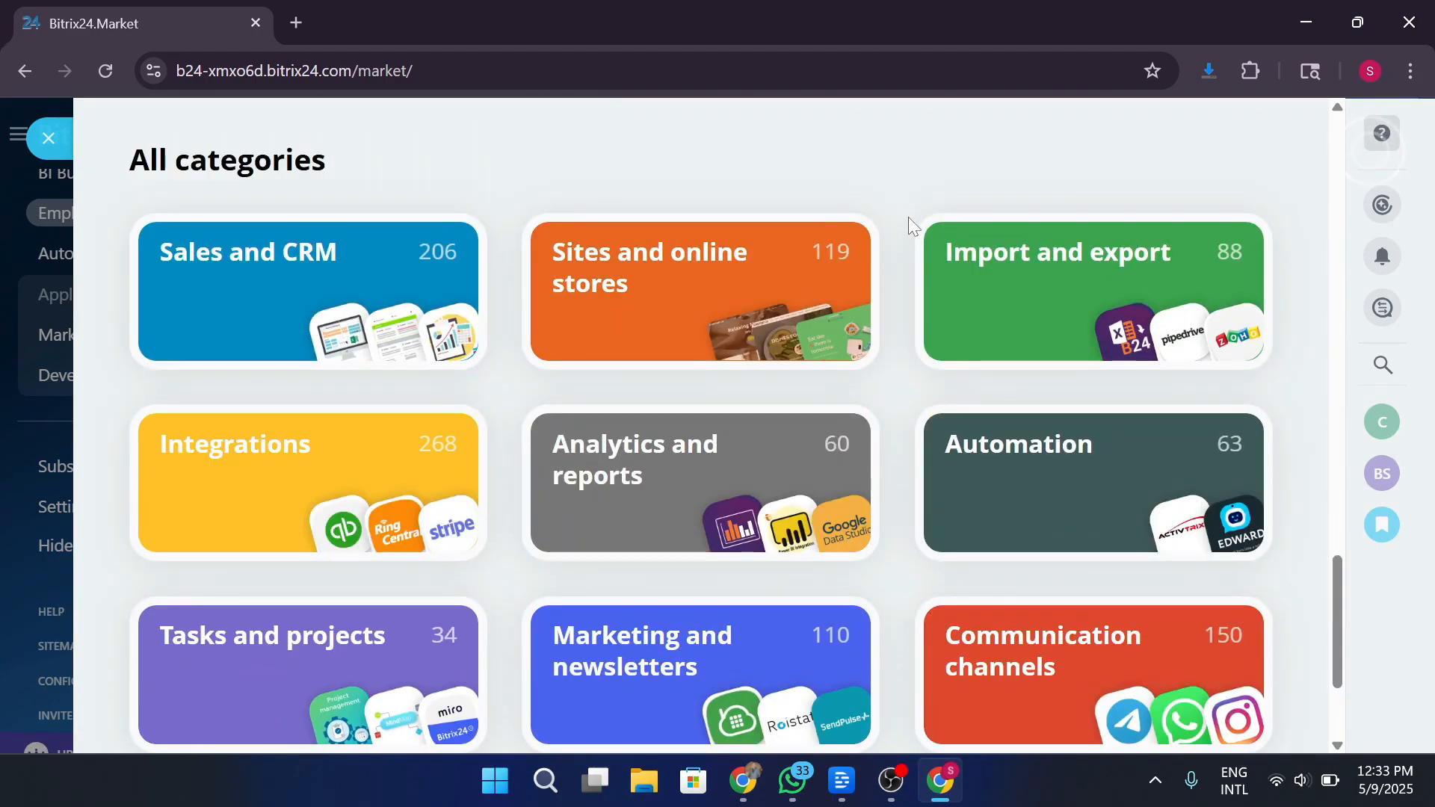
scroll(909, 217, up, 20)
key(Escape)
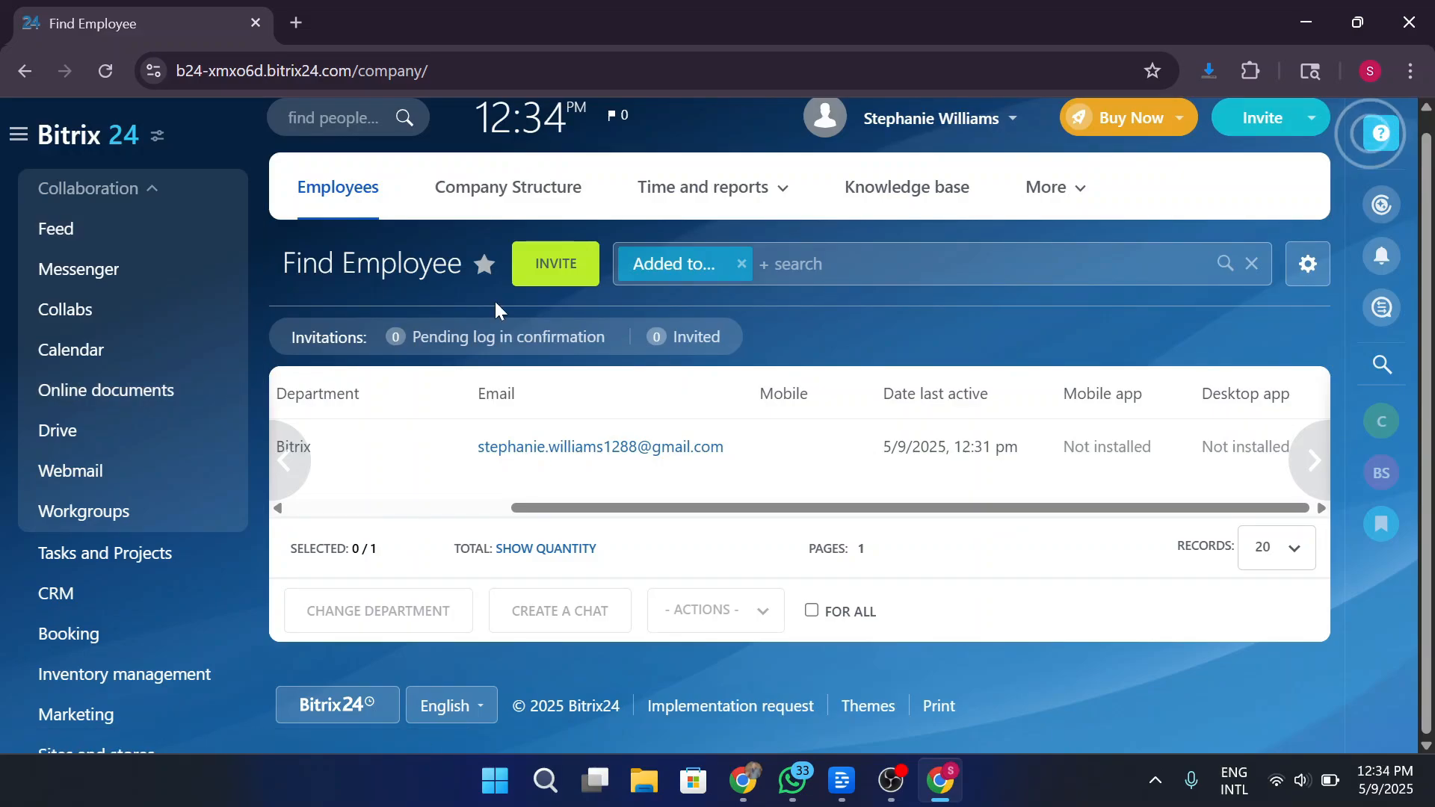
In a new tab, search Google for 'britix24' and open the official Bitrix24 site.
click(296, 23)
text(v)
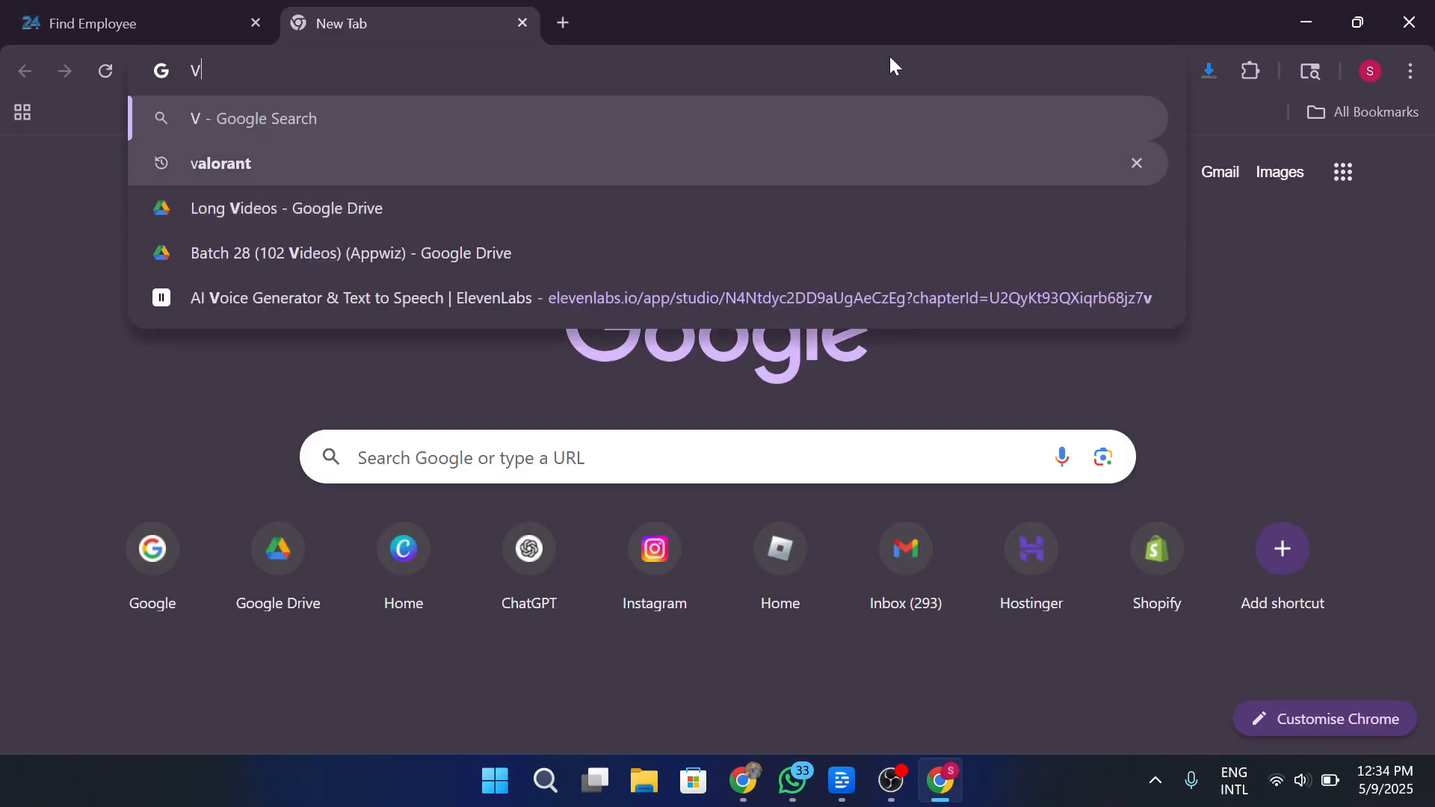
key(BackSpace)
text(britix24)
key(Return)
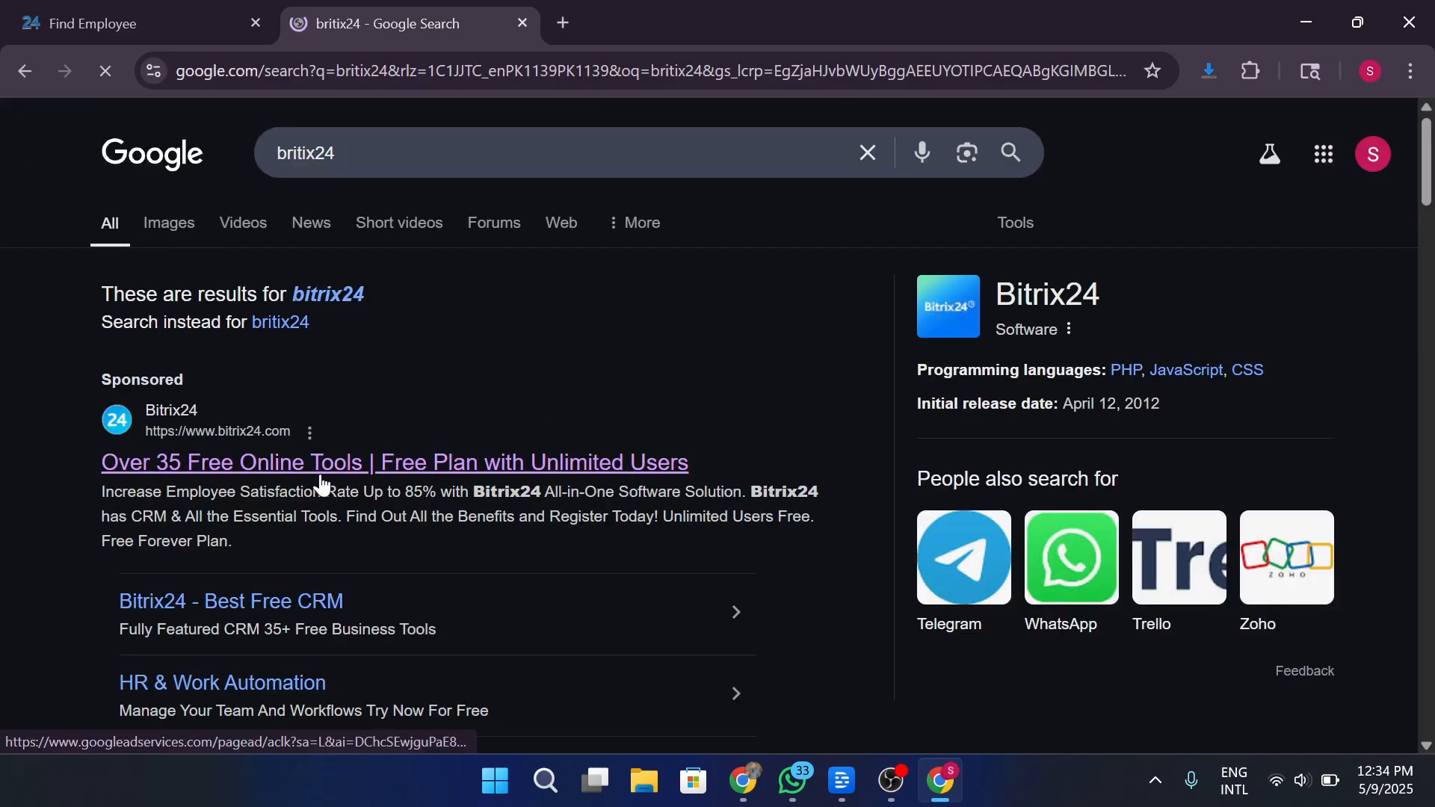
click(410, 459)
View plan prices from Basic US$49 to Enterprise US$350, then return to Find Employee.
click(390, 152)
scroll(1147, 462, down, 5)
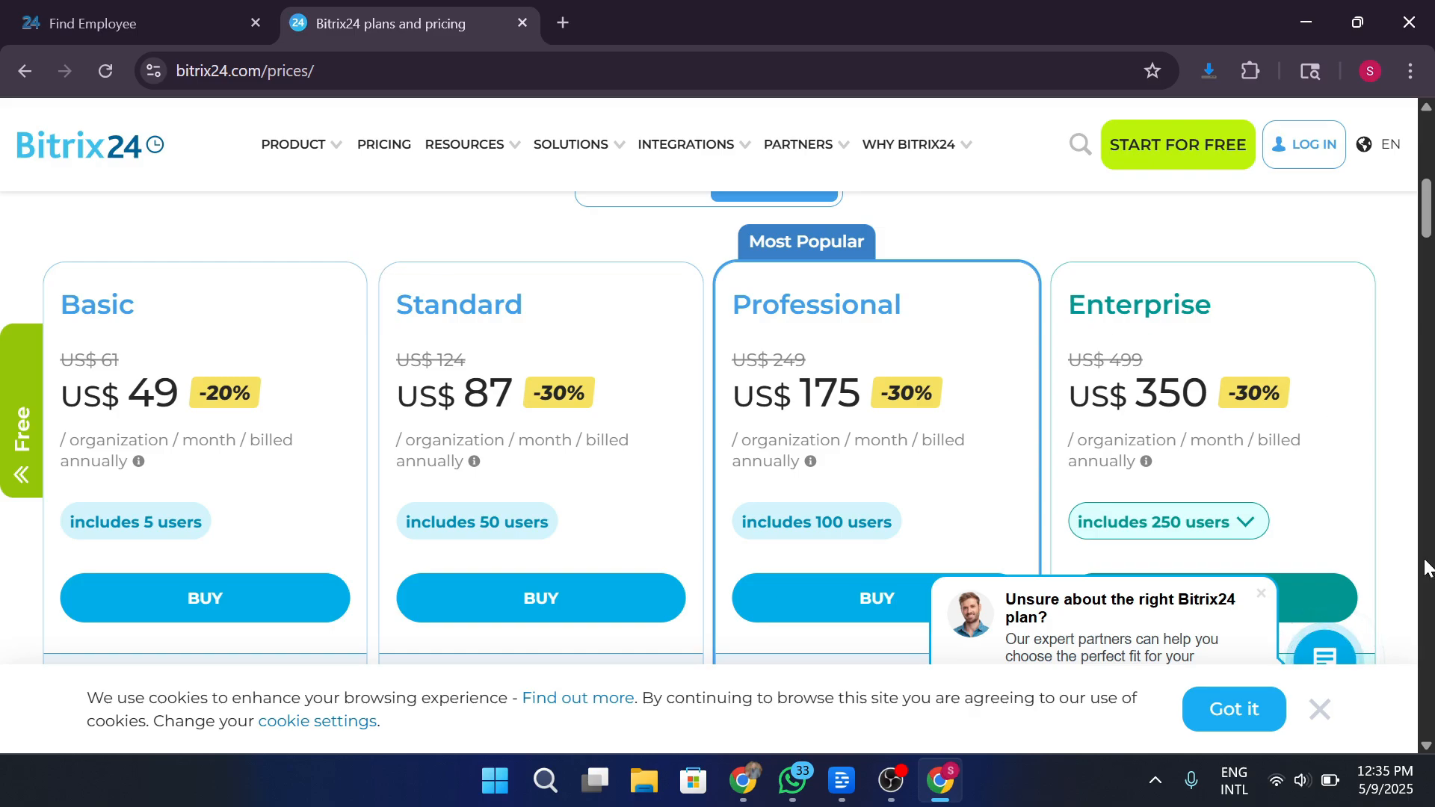
click(1245, 712)
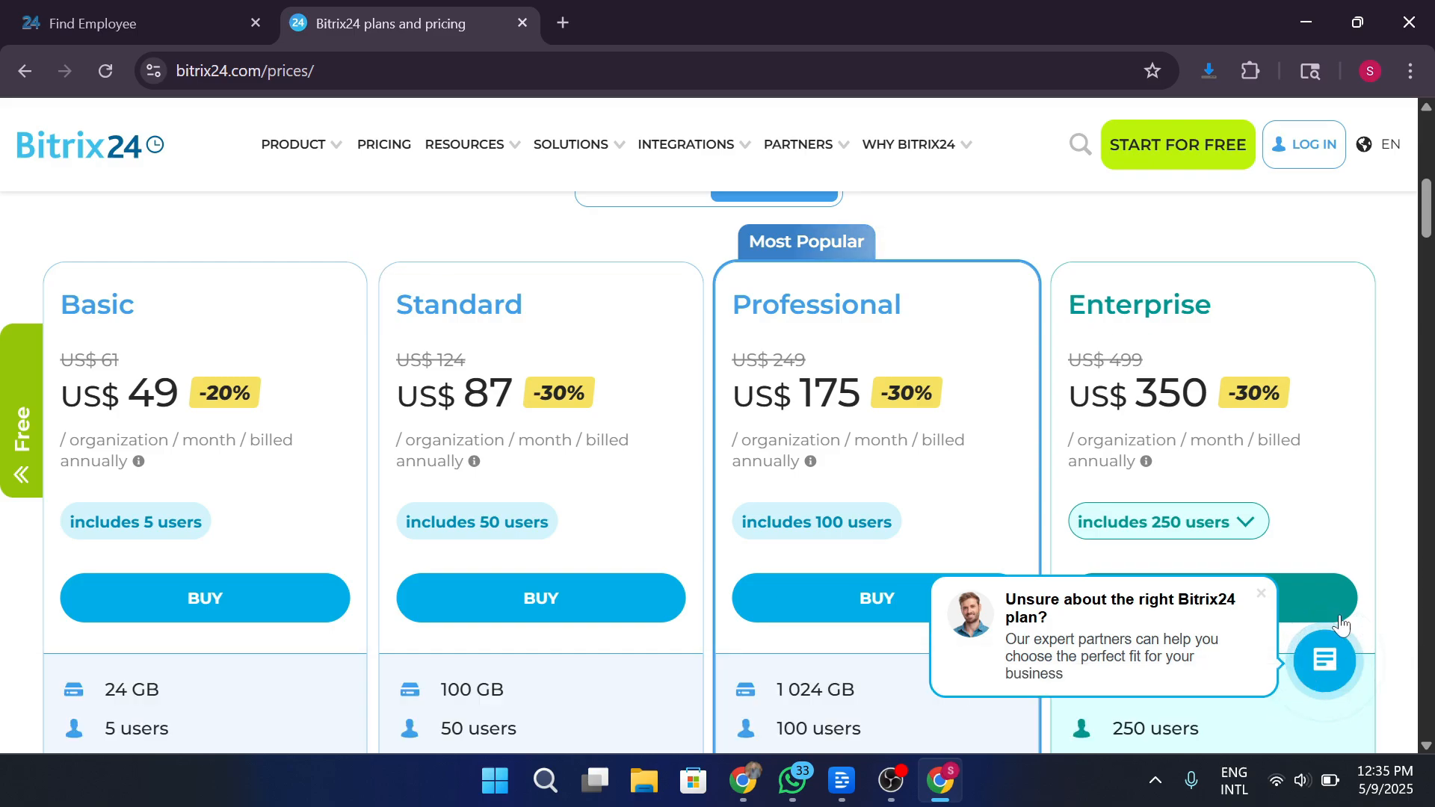
click(1263, 595)
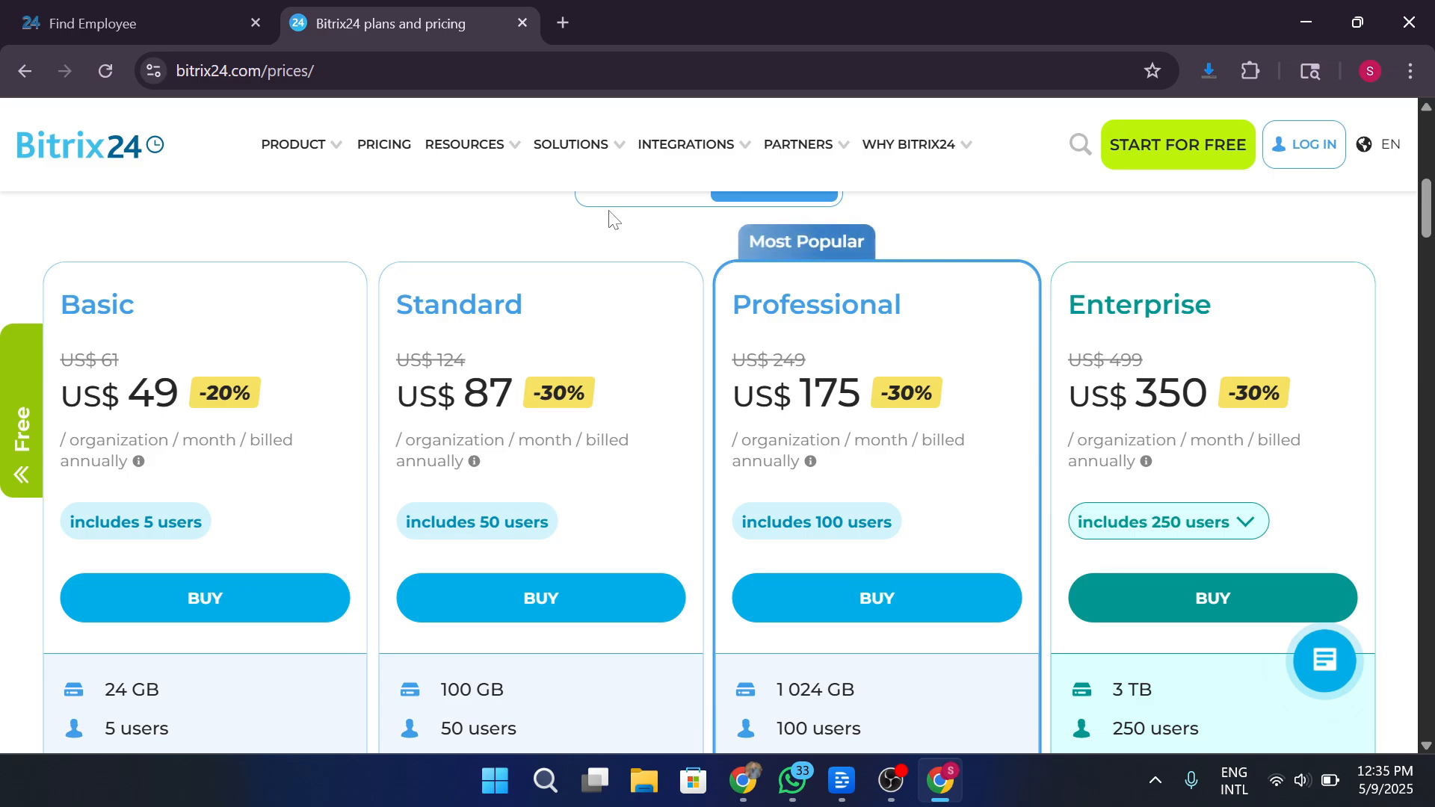
key(ctrl+Tab)
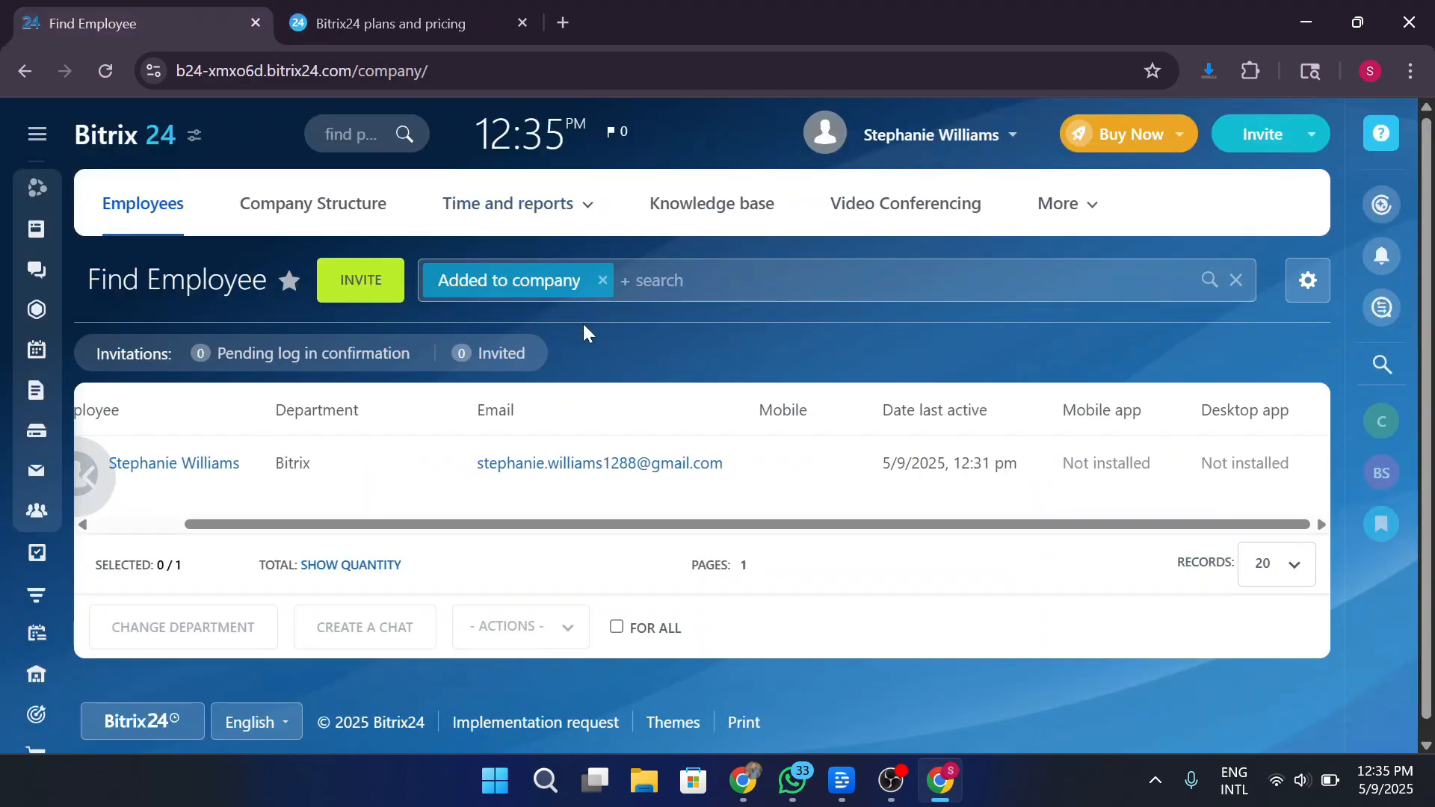
Look over the company settings panel and messenger notifications, closing each afterward.
click(194, 136)
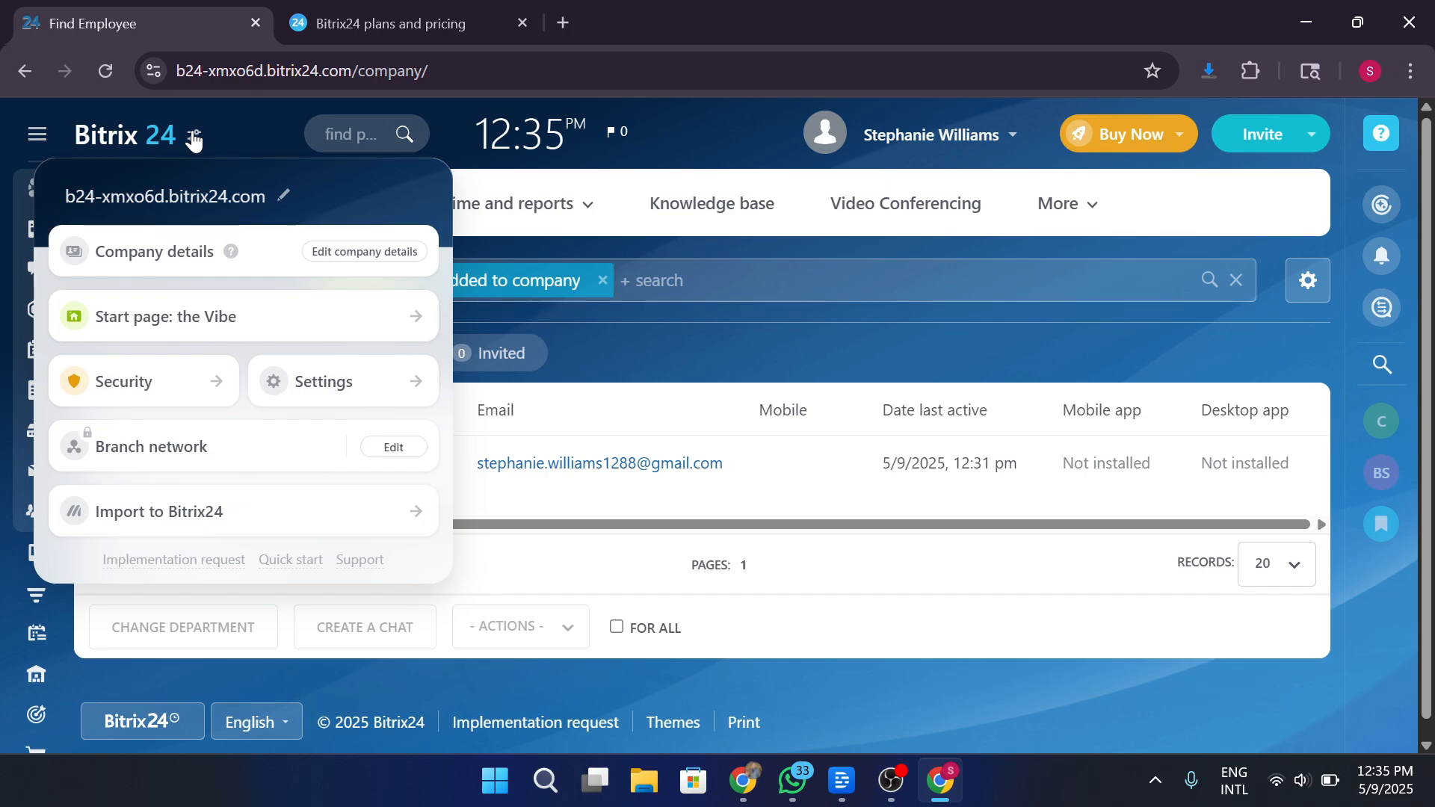
click(194, 138)
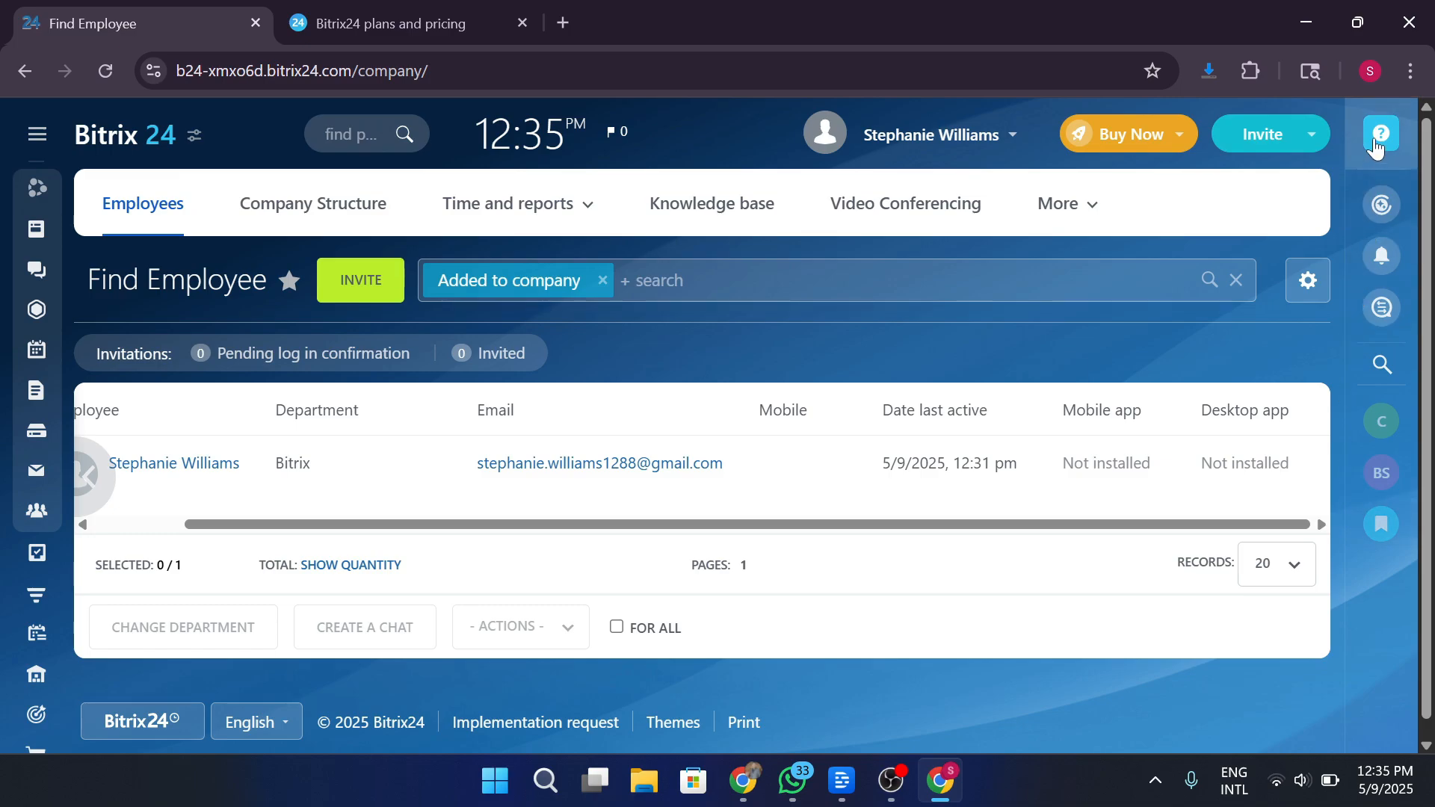
click(1383, 273)
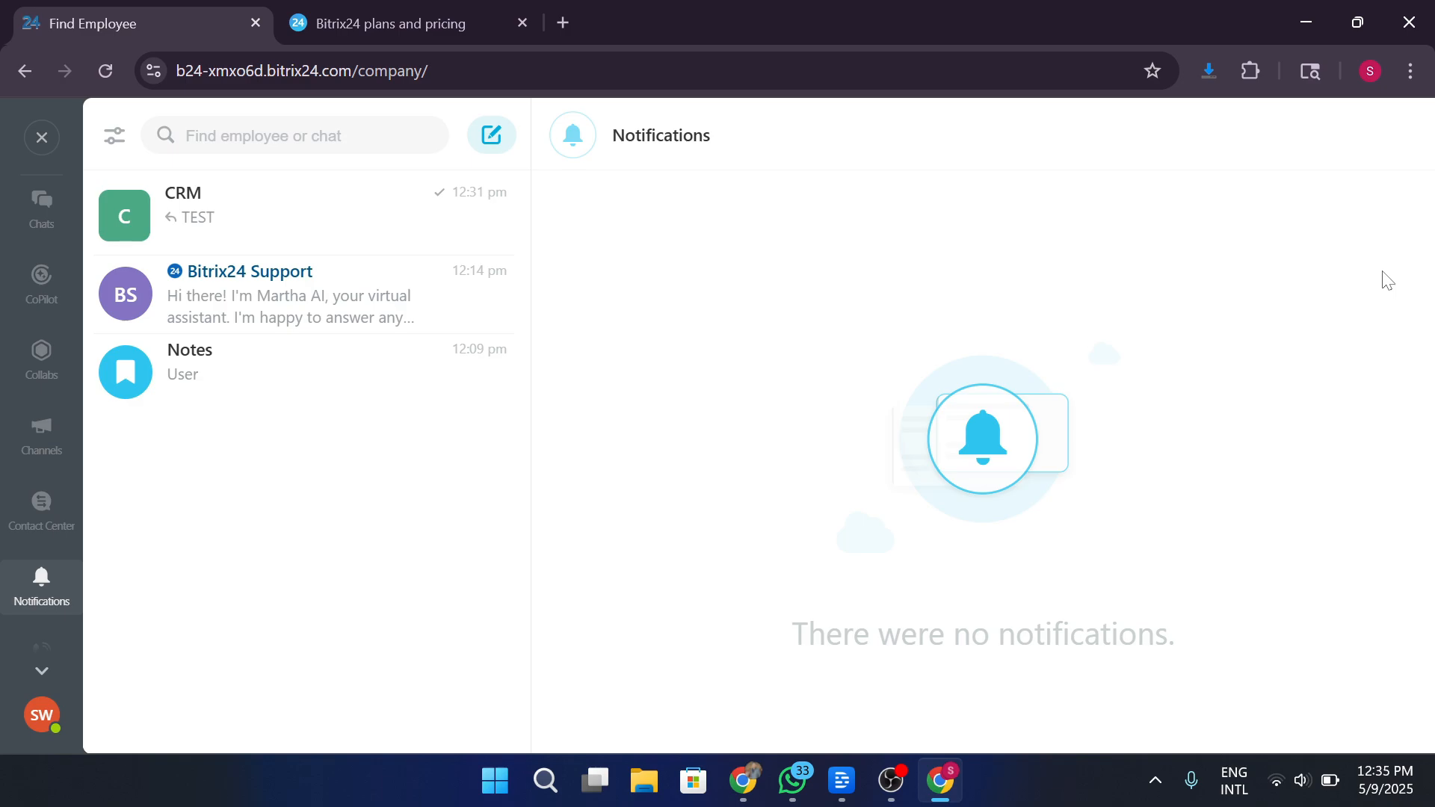
click(34, 140)
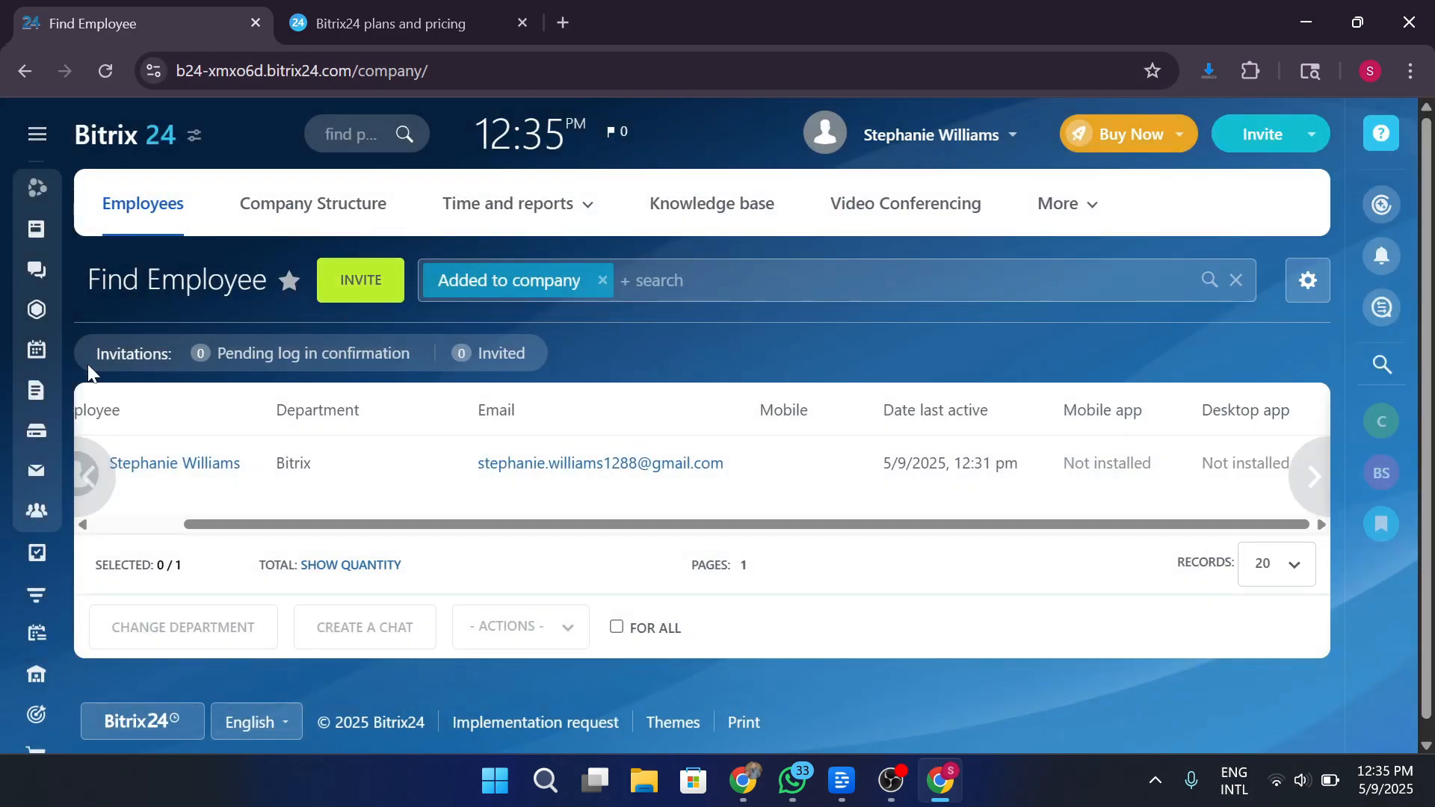
Expand the left navigation menu, scroll through its sections, then collapse it to icons.
click(36, 136)
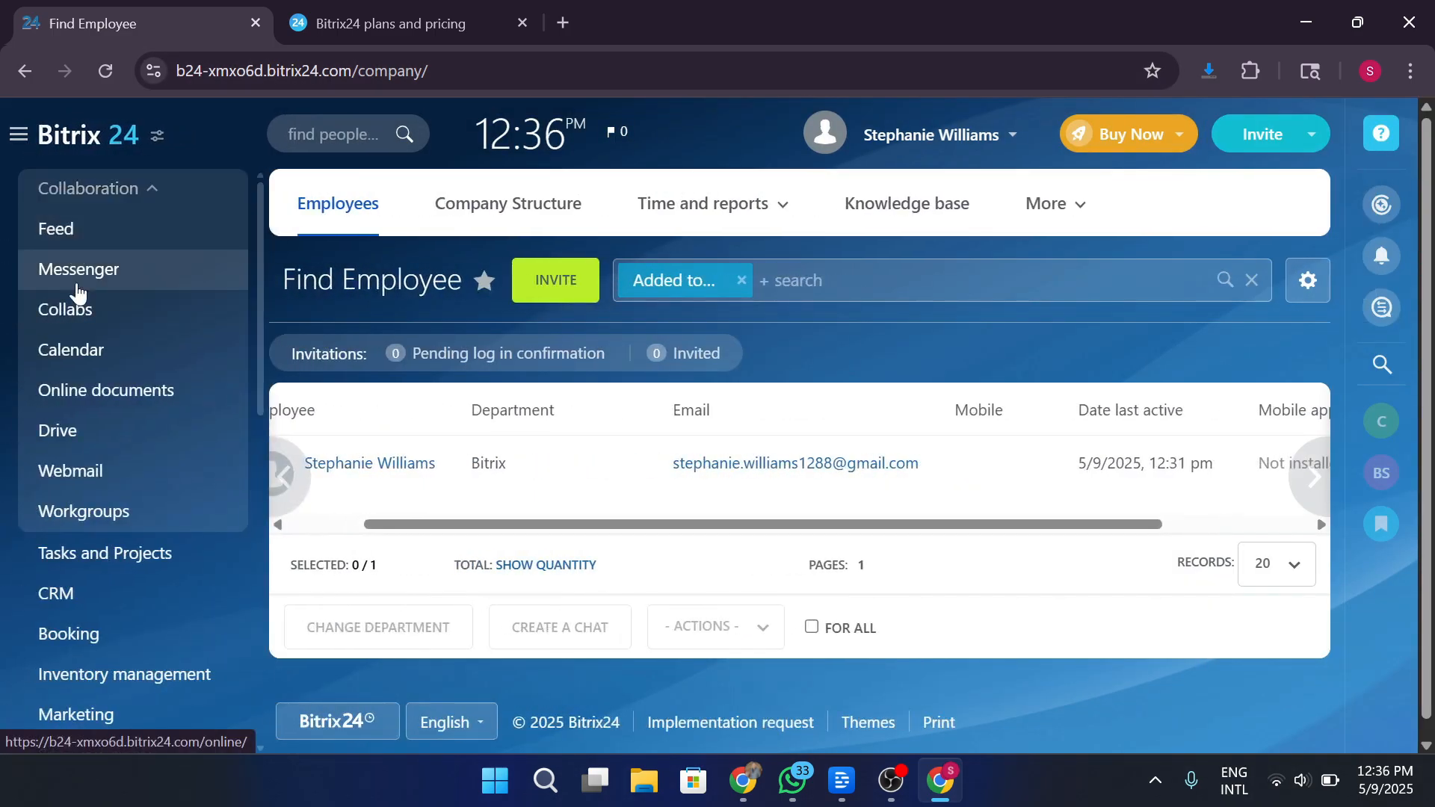
scroll(88, 329, down, 2)
scroll(104, 389, down, 5)
scroll(122, 439, up, 4)
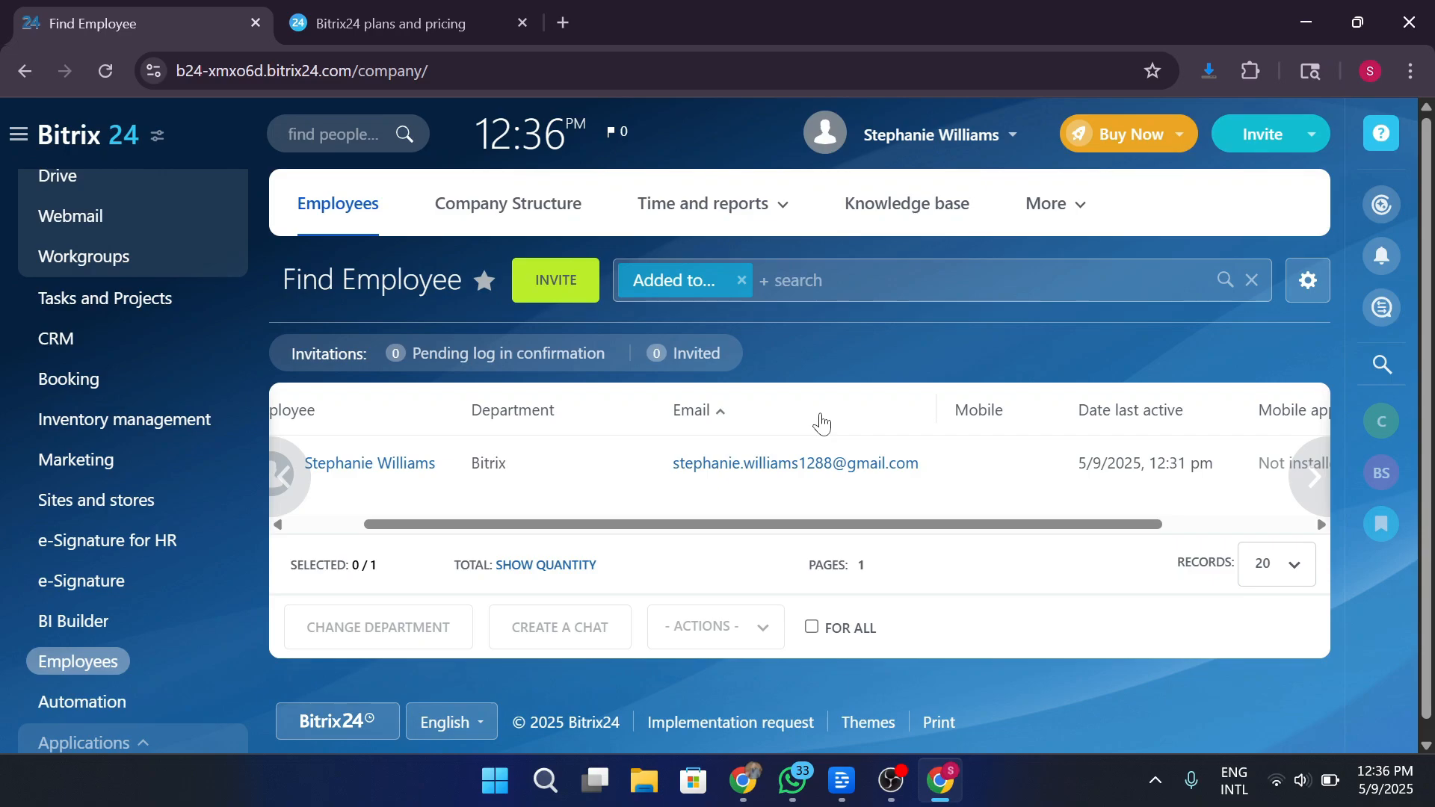
click(20, 135)
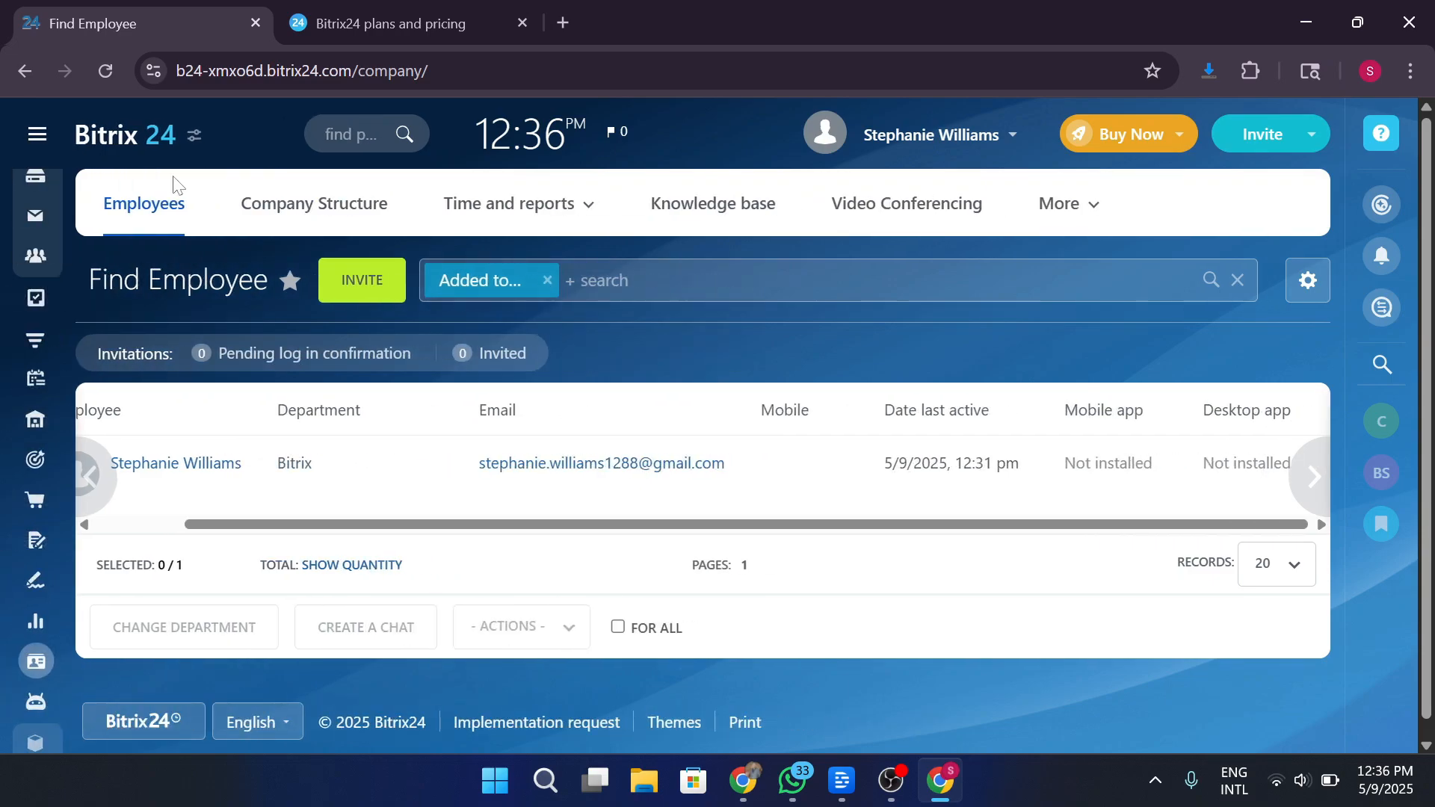
Go to the company Feed, scroll through it, and minimise the browser to the desktop.
click(126, 149)
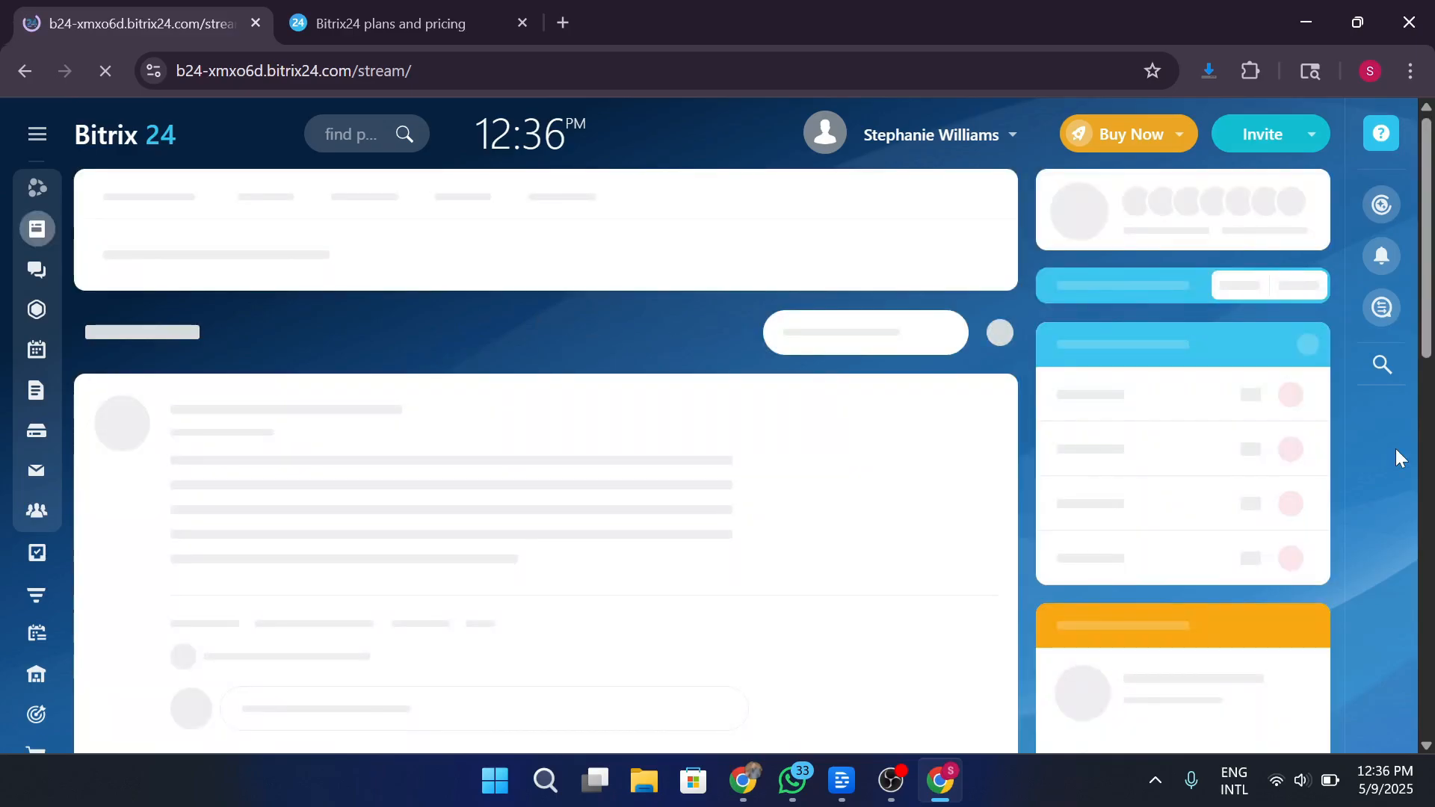
scroll(1308, 461, down, 5)
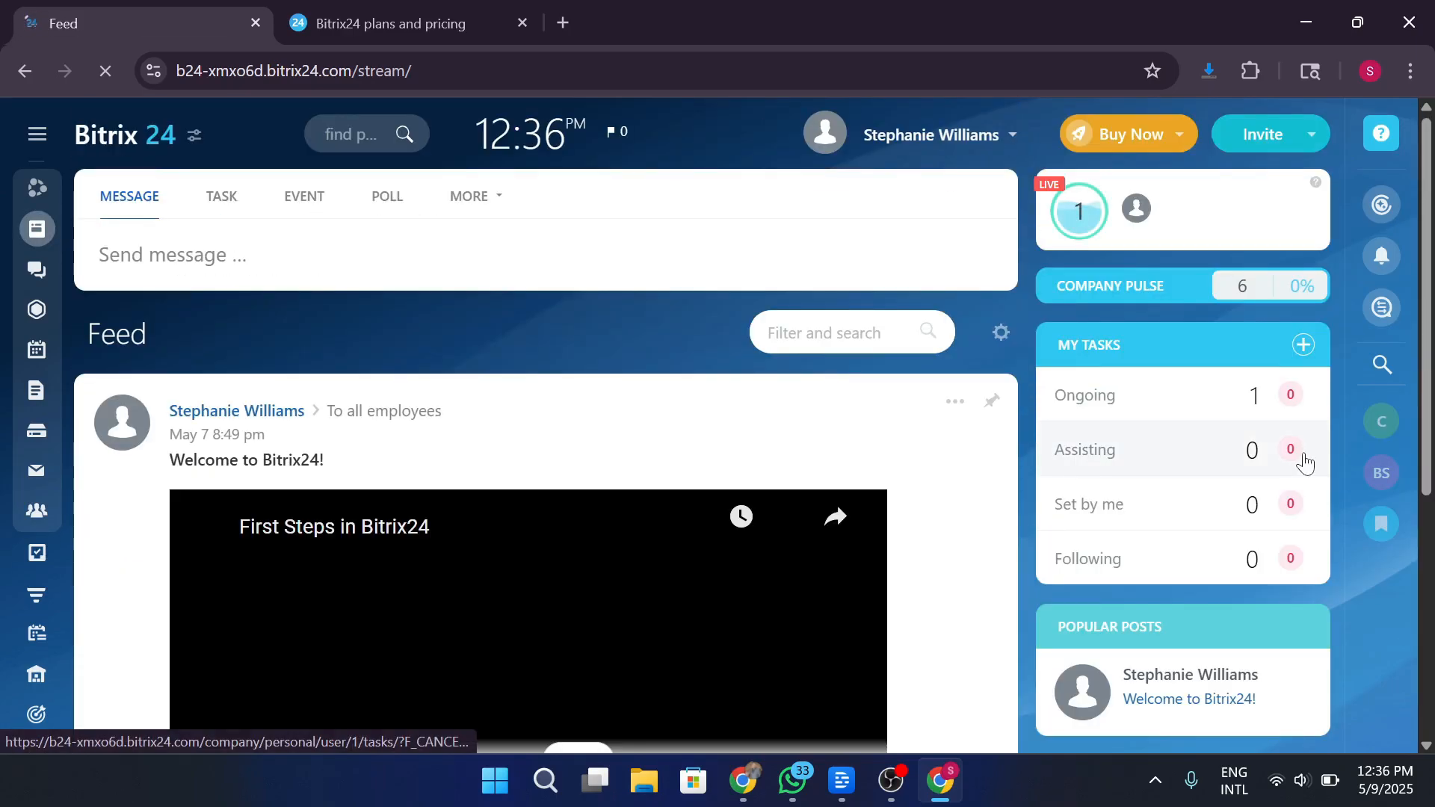
scroll(1309, 461, down, 5)
scroll(1305, 464, down, 1)
scroll(1305, 464, up, 5)
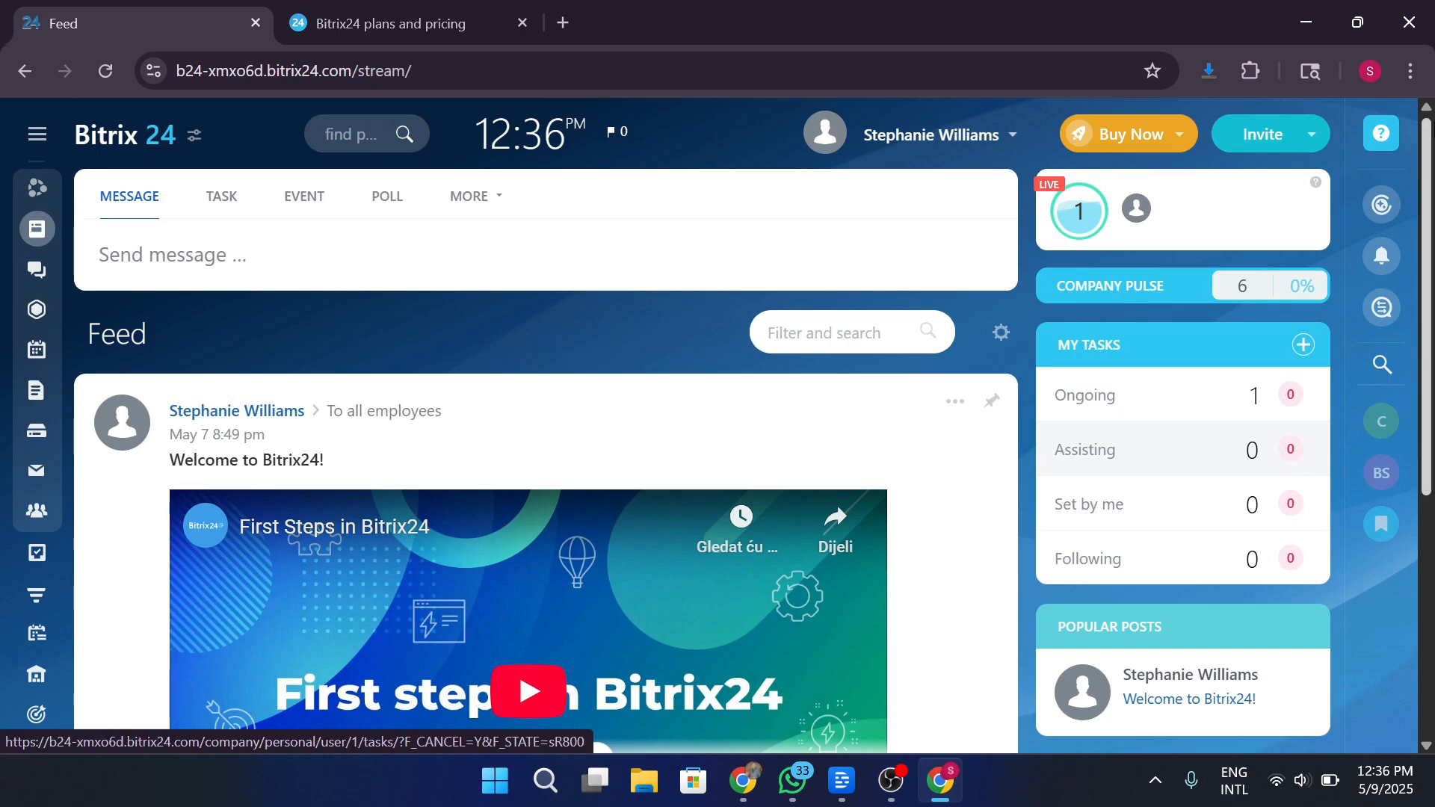
click(1308, 22)
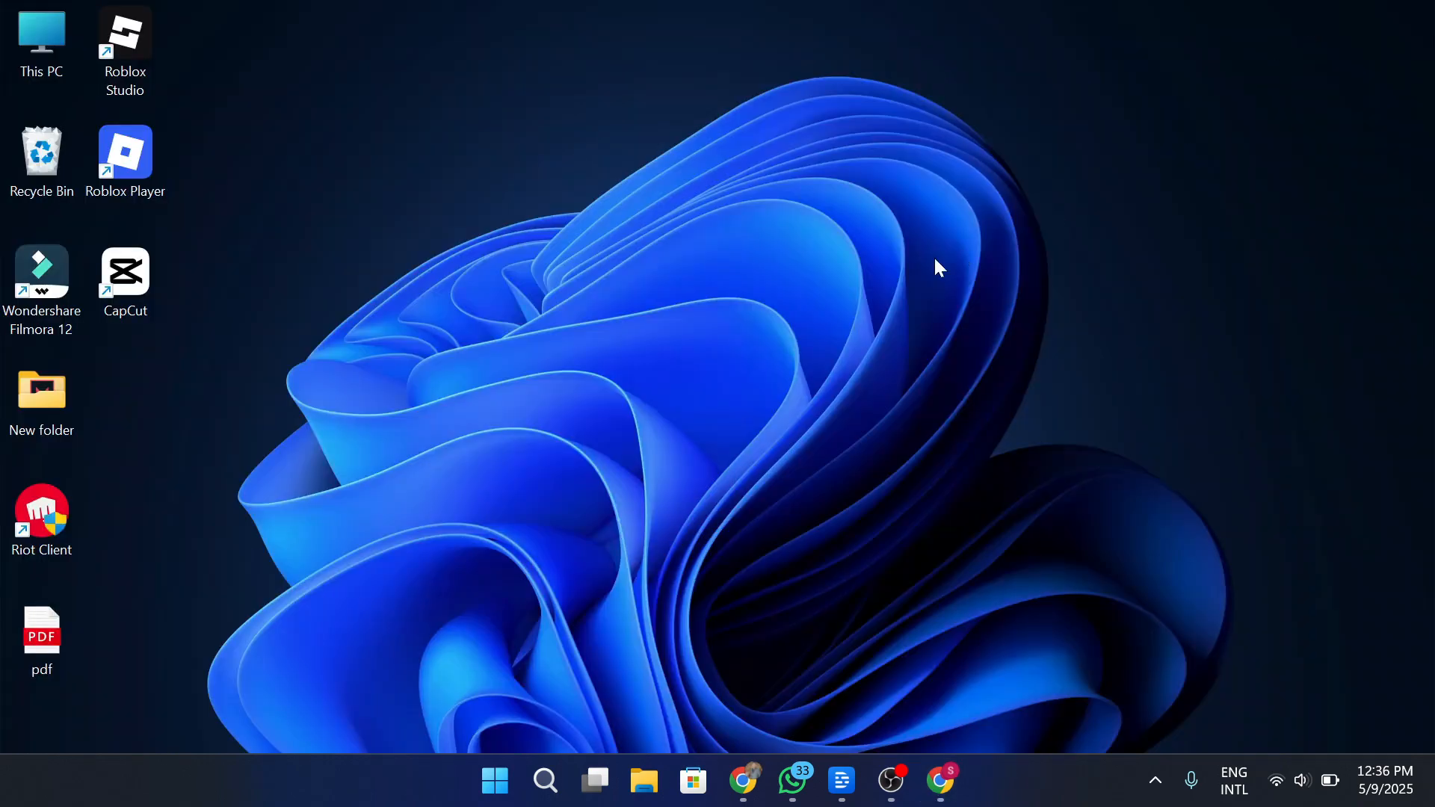